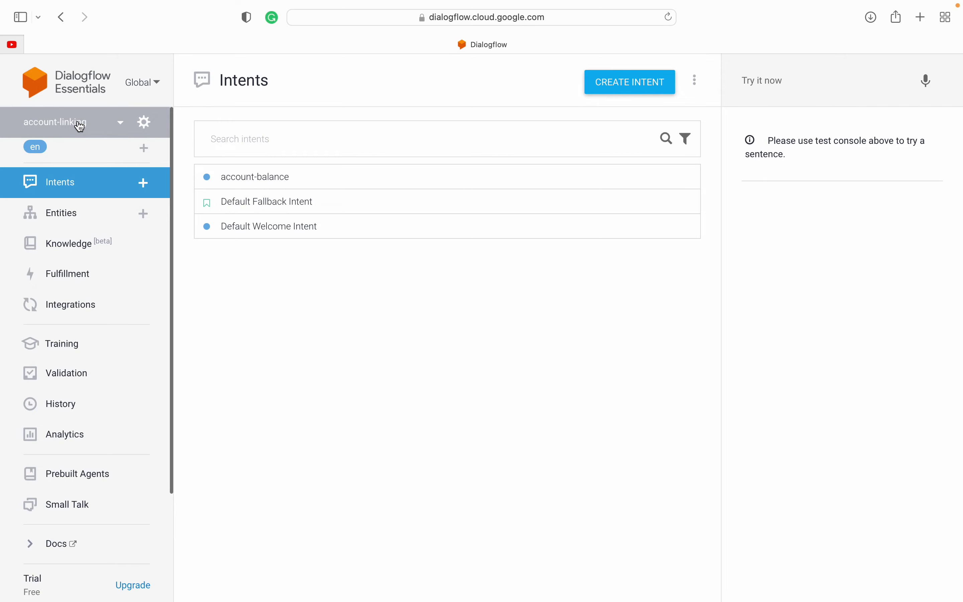
# Step: Open and close the sidebar agent dropdown a few times to look over the existing agents
pyautogui.click(80, 126)
pyautogui.click(80, 126)
pyautogui.click(81, 126)
pyautogui.click(81, 126)
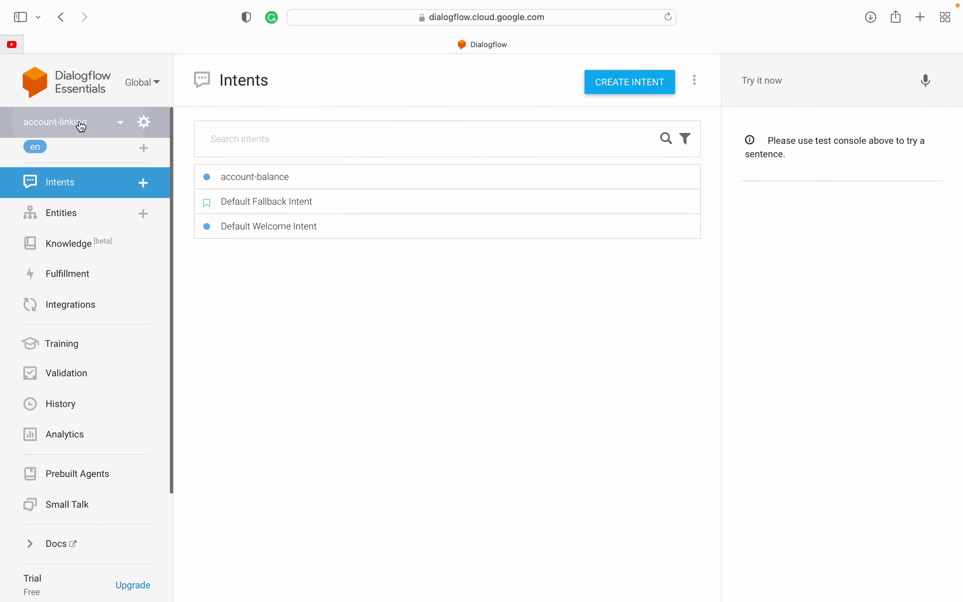
pyautogui.click(81, 126)
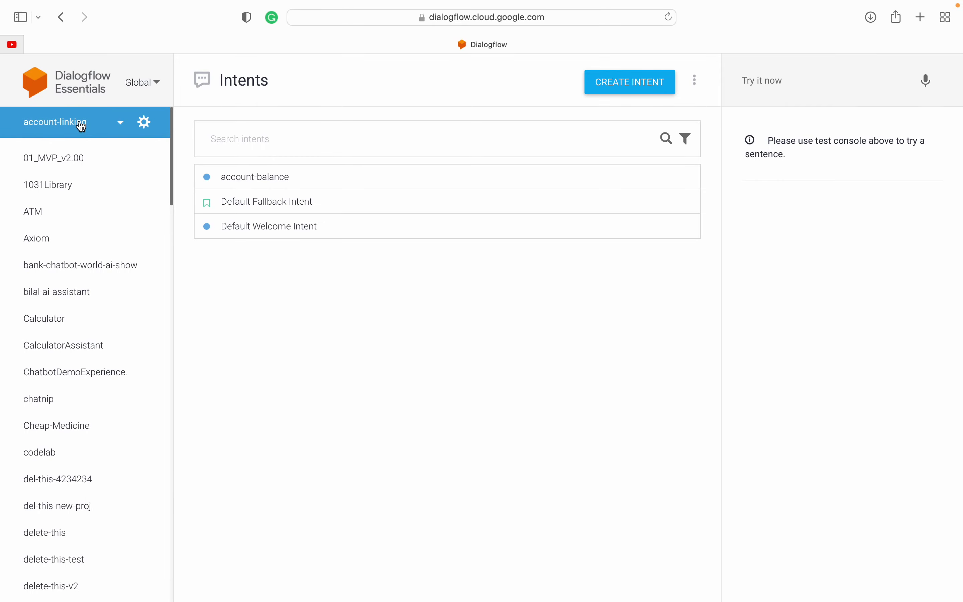
pyautogui.click(82, 126)
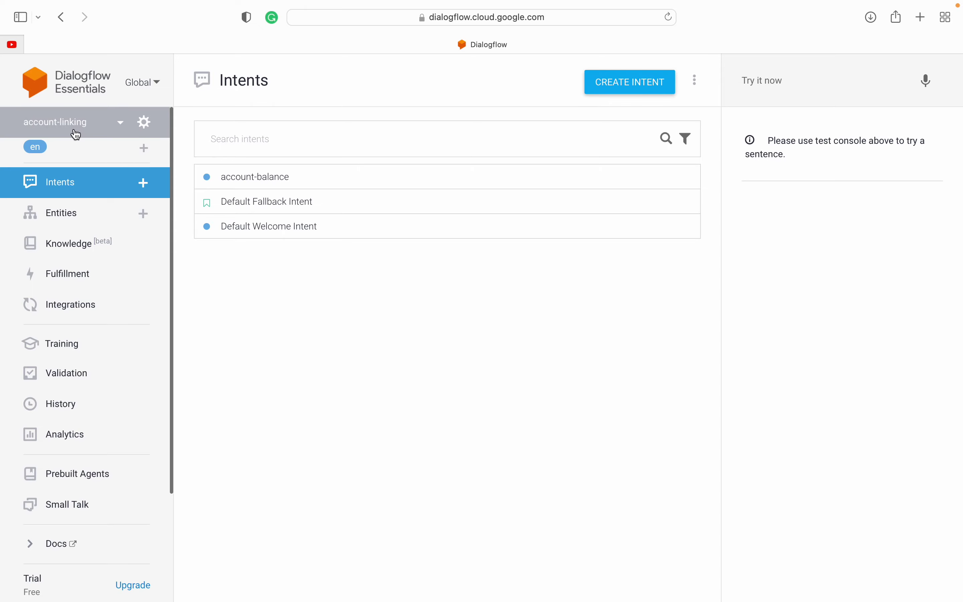
pyautogui.scroll(-5, 112, 241)
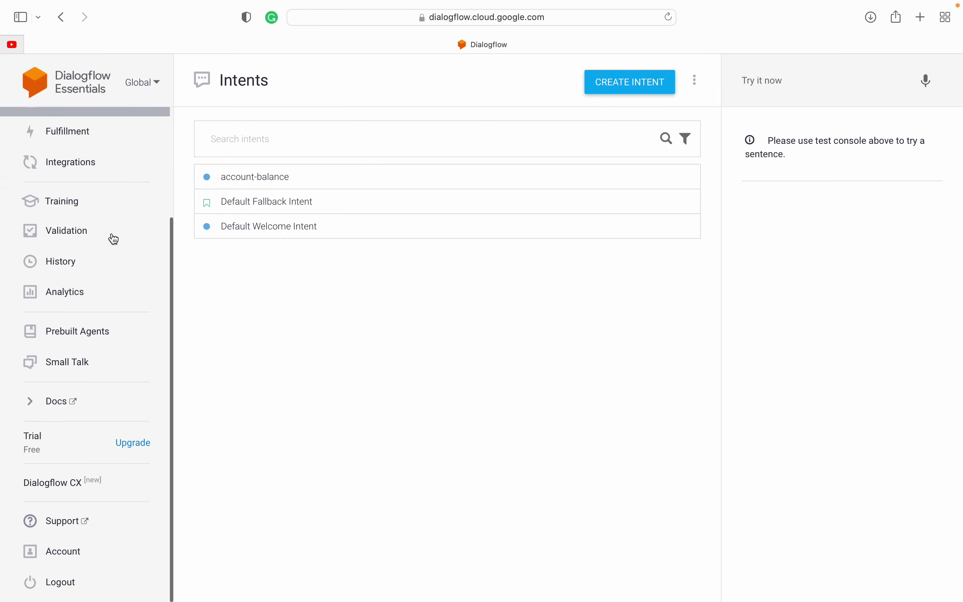
pyautogui.scroll(5, 112, 199)
# Step: Scroll to the bottom of the agent list and choose Create new agent
pyautogui.click(101, 133)
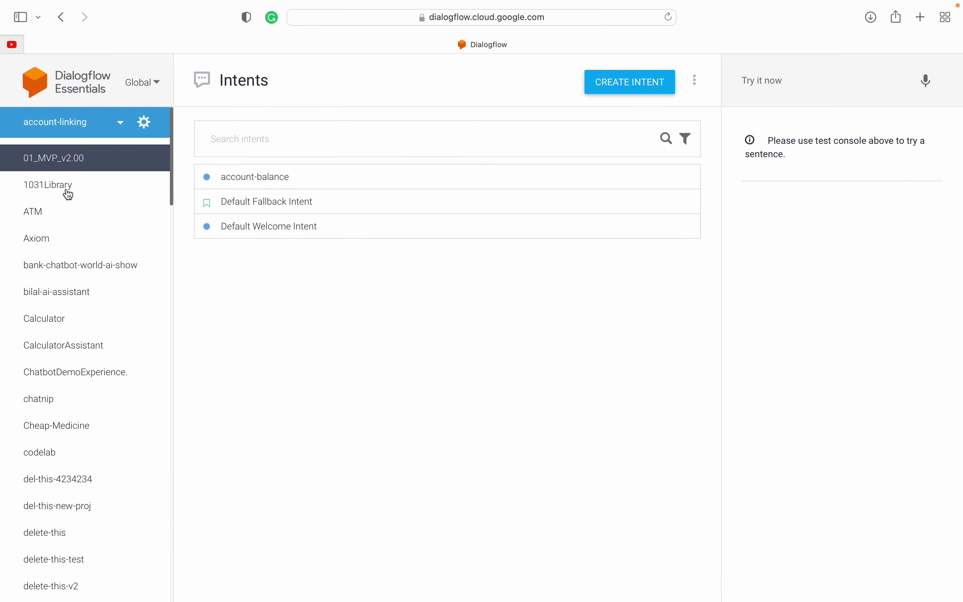
pyautogui.click(94, 126)
pyautogui.click(96, 125)
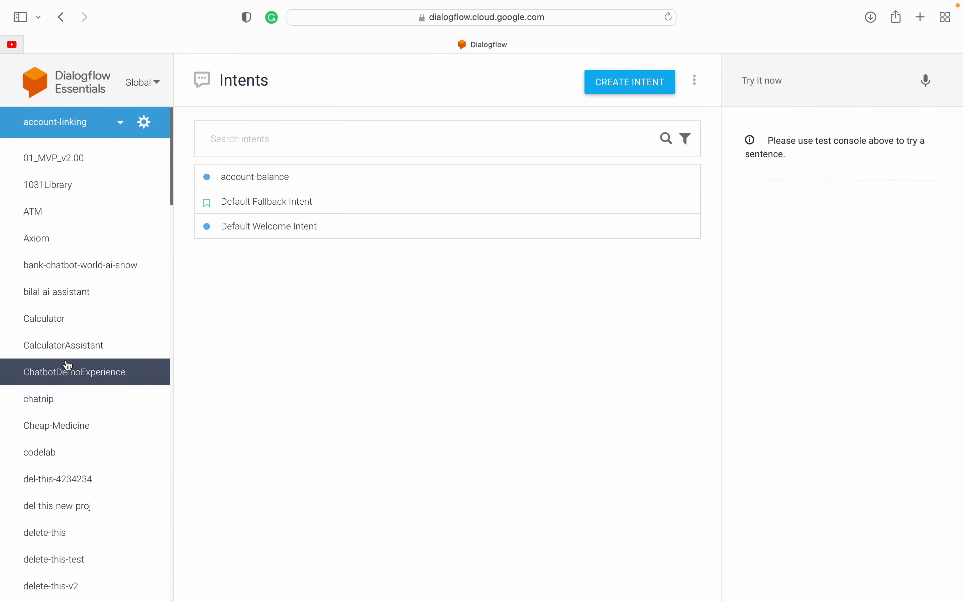
pyautogui.scroll(-12, 66, 364)
pyautogui.scroll(-20, 65, 365)
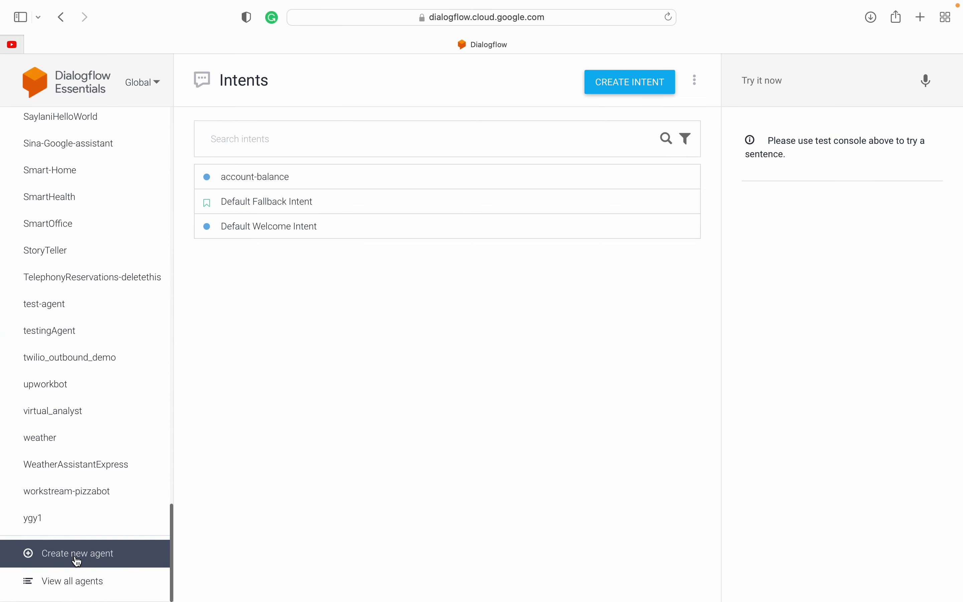
pyautogui.click(52, 557)
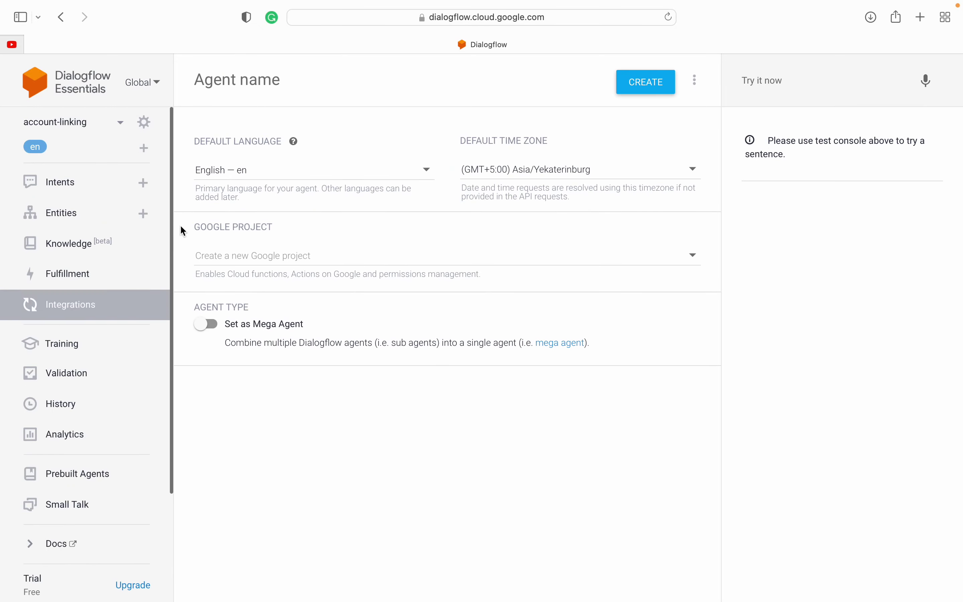
# Step: Enter 'hello world agent' as the agent name and try to create it
pyautogui.click(253, 82)
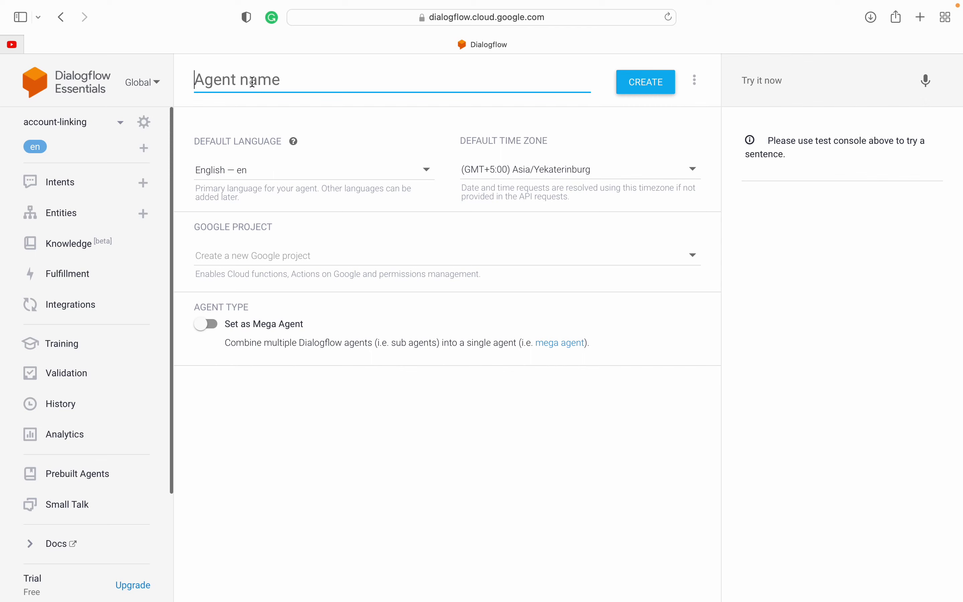
pyautogui.write('hello')
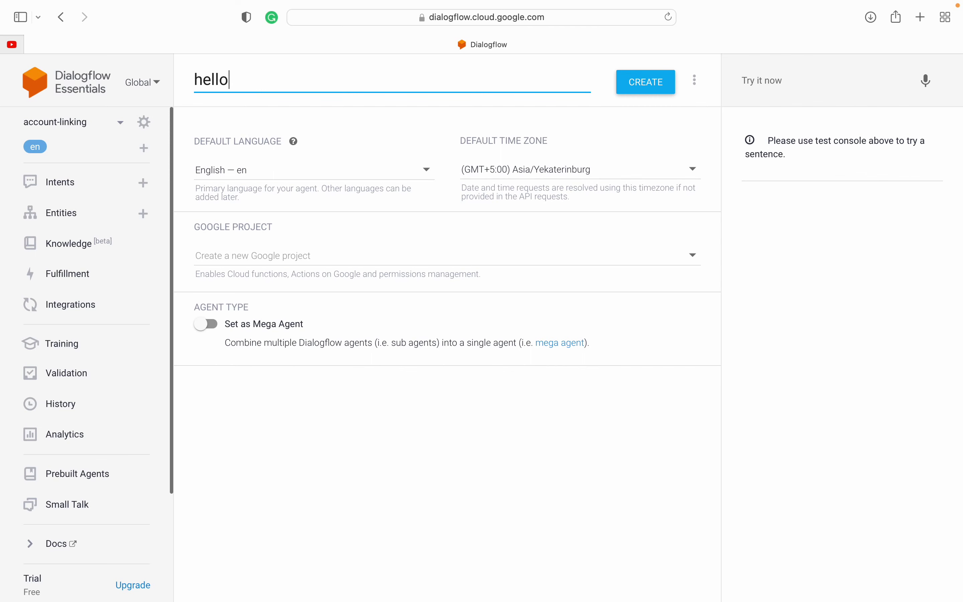
pyautogui.write('-world')
pyautogui.press('BackSpace')
pyautogui.press('BackSpace')
pyautogui.press('BackSpace')
pyautogui.press('BackSpace')
pyautogui.press('BackSpace')
pyautogui.press('BackSpace')
pyautogui.write('world agent')
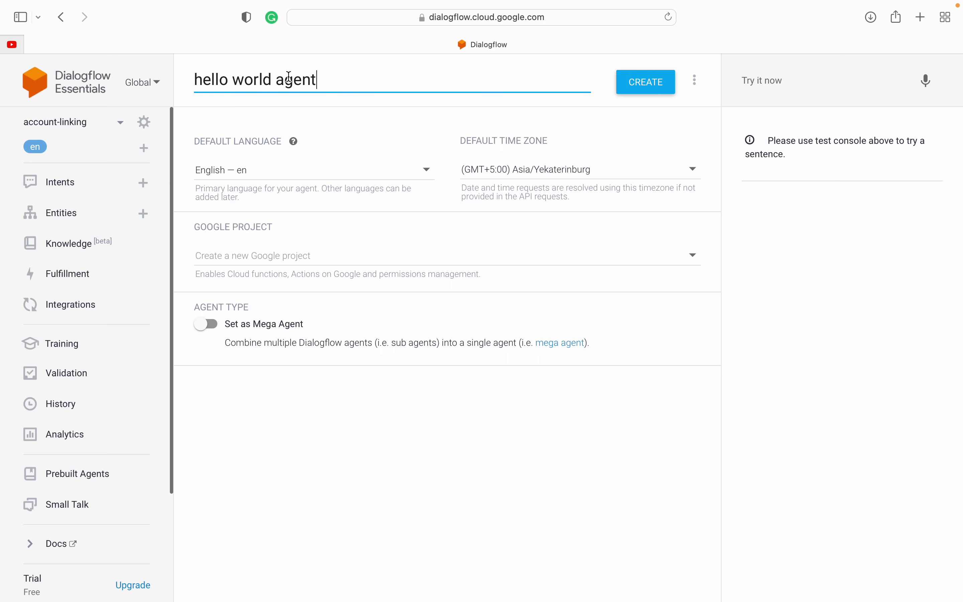
pyautogui.click(636, 84)
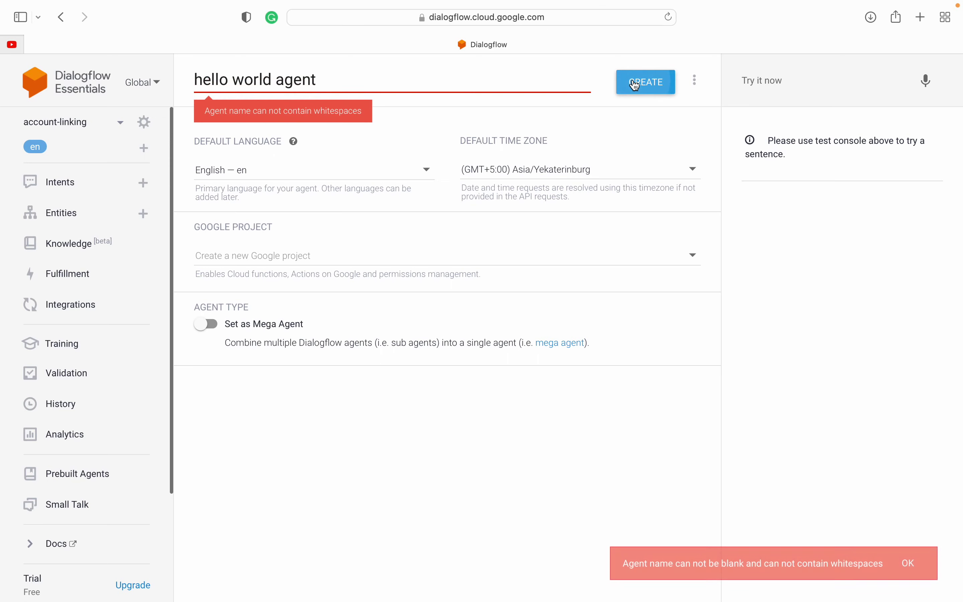
# Step: Remove the flagged spaces to rename it helloWorldAgent and submit the agent for creation
pyautogui.click(234, 82)
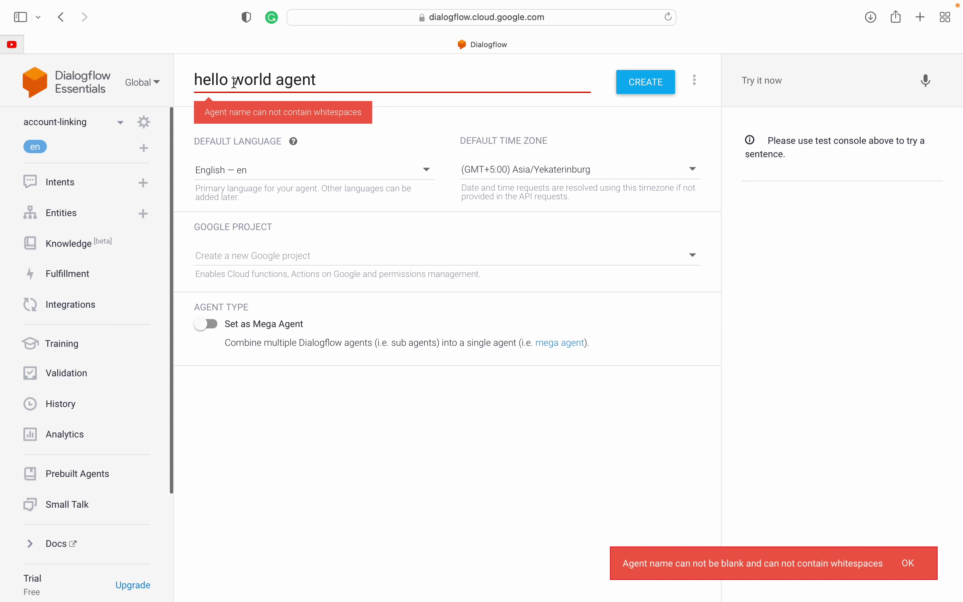
pyautogui.press('BackSpace')
pyautogui.press('Delete')
pyautogui.write('W')
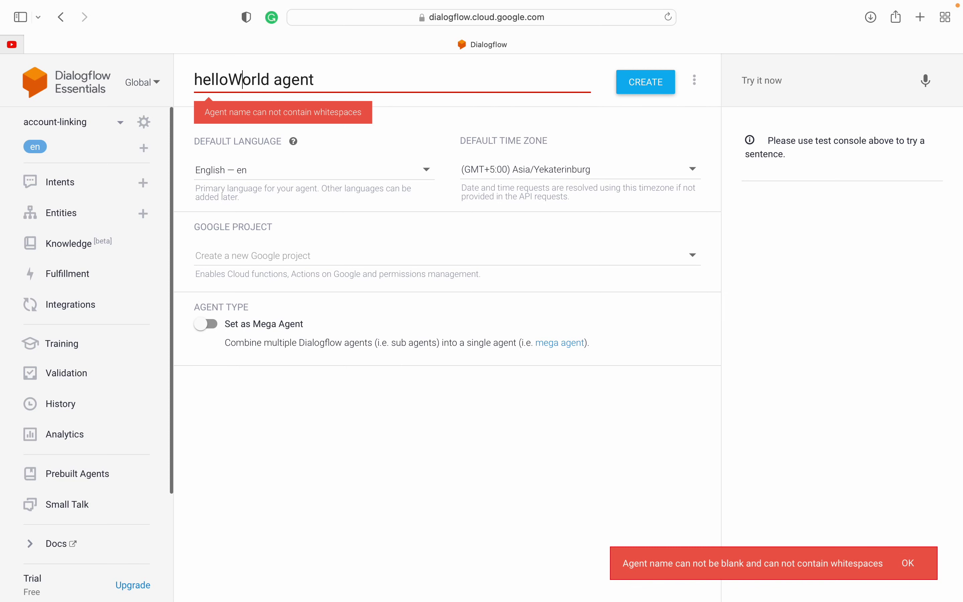
pyautogui.press('Delete')
pyautogui.press('BackSpace')
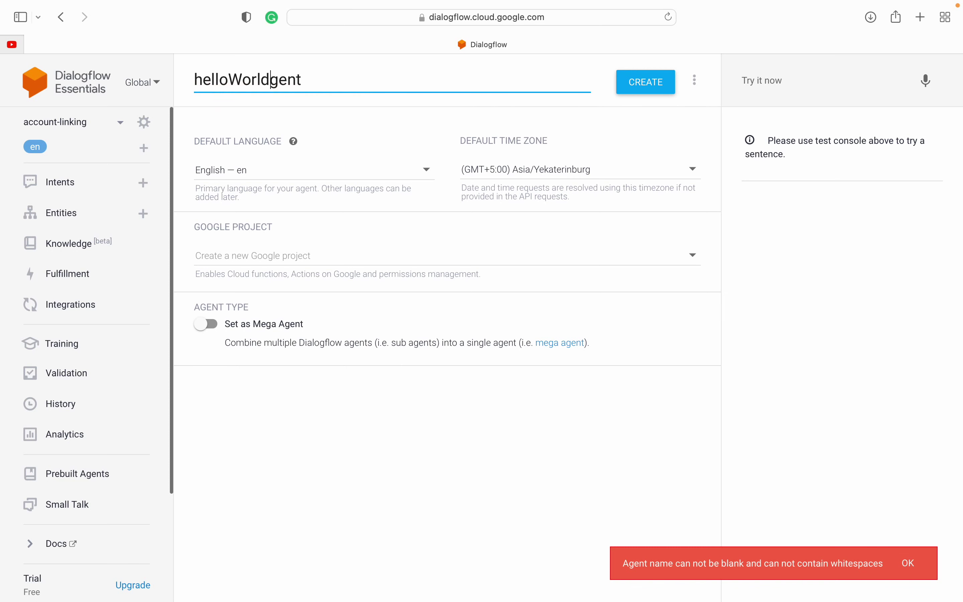
pyautogui.write('A')
pyautogui.click(641, 78)
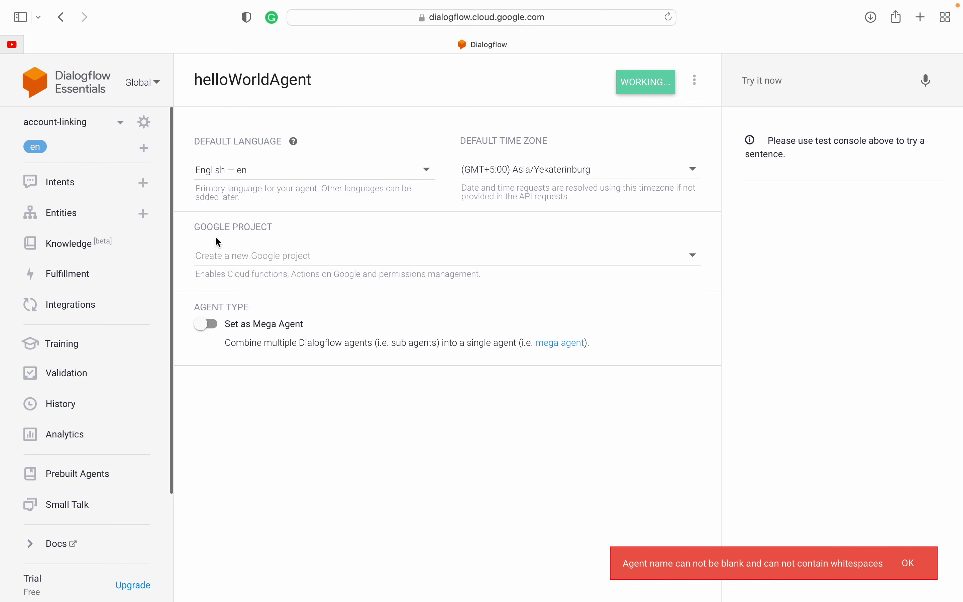
# Step: Check the Google project list without changing it, then dismiss the resource-name error
pyautogui.moveTo(199, 256); pyautogui.dragTo(321, 257)
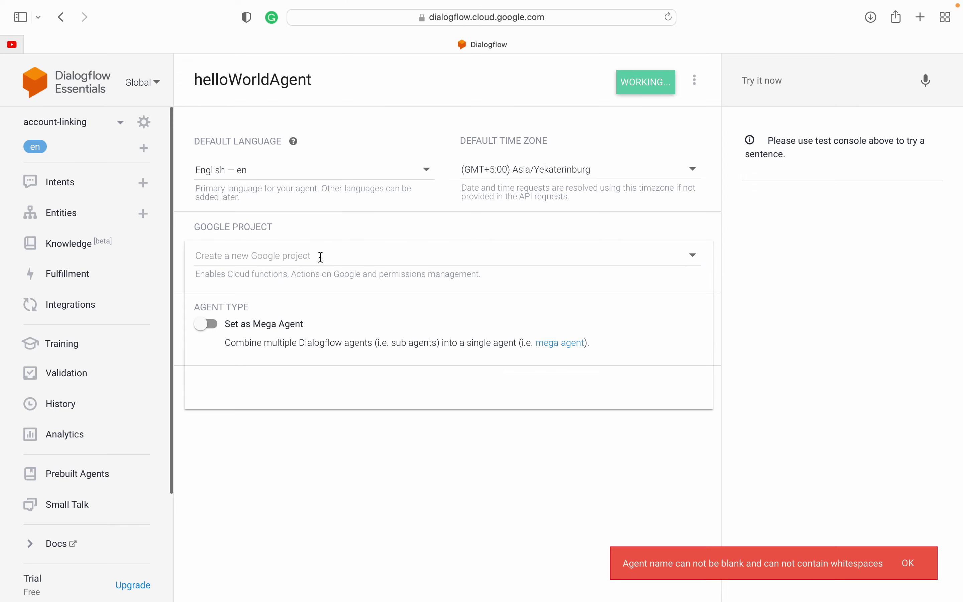
pyautogui.click(318, 261)
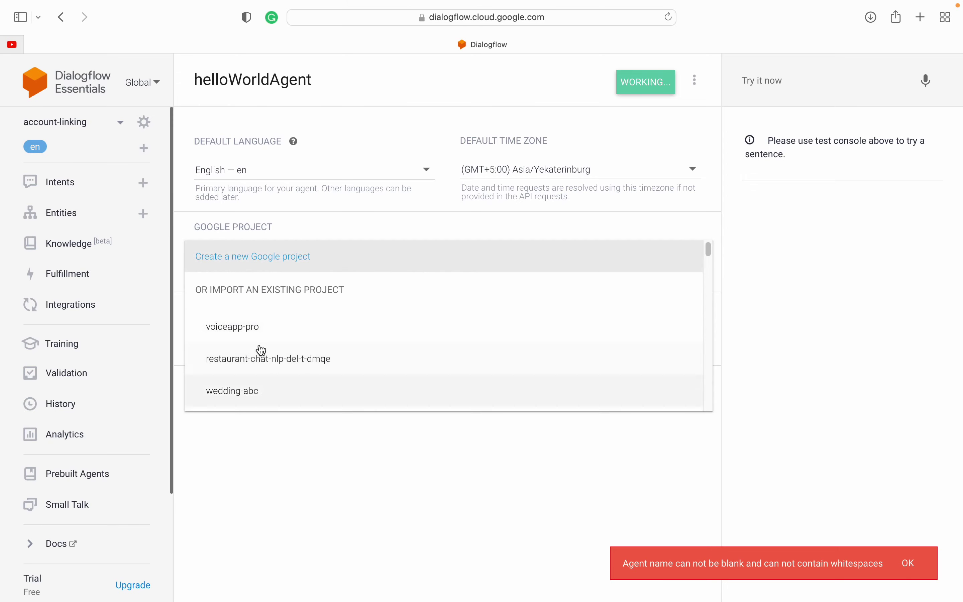
pyautogui.click(268, 472)
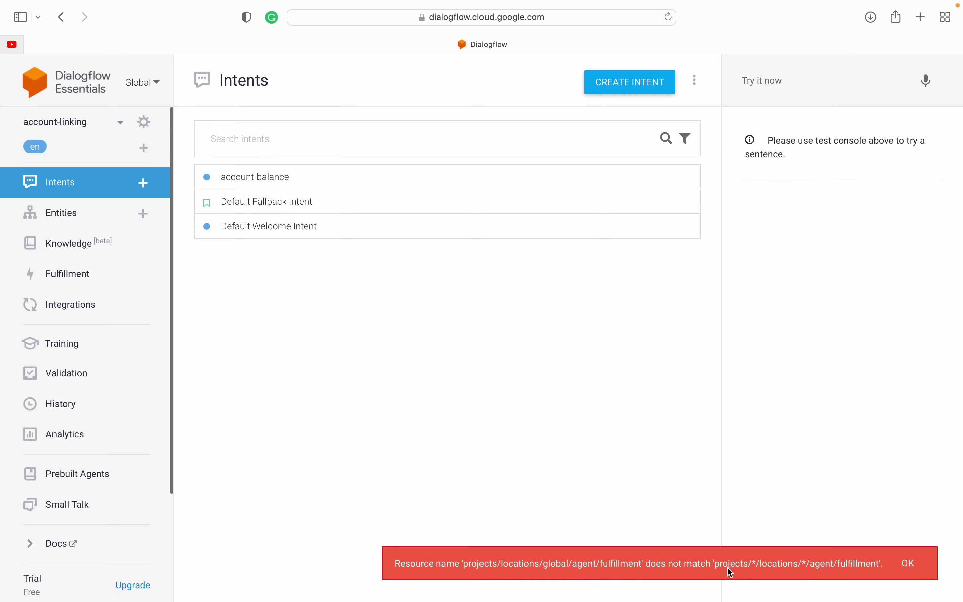
pyautogui.click(911, 565)
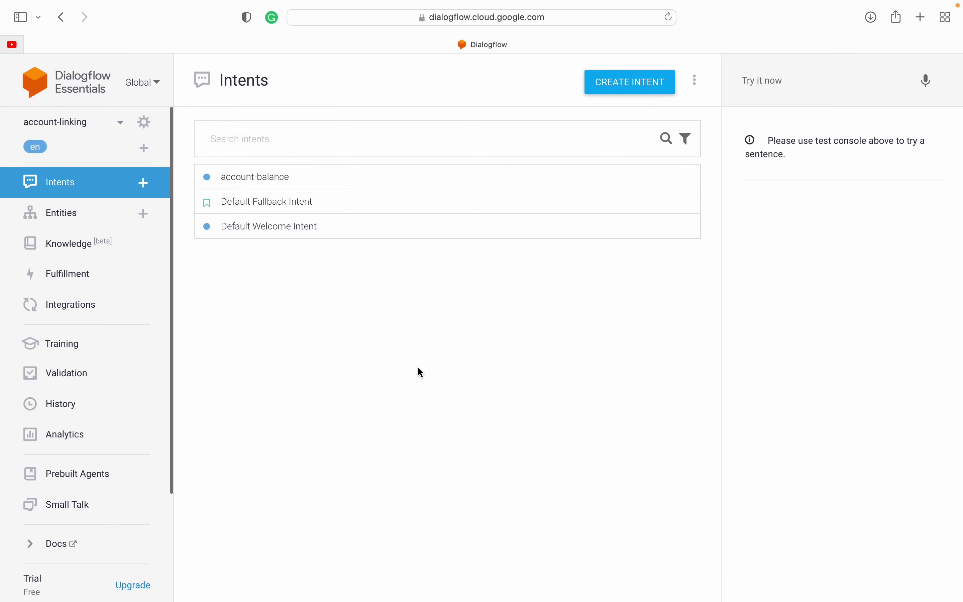
# Step: Start another new agent from the bottom of the agent list and name it hello-world-agent
pyautogui.click(76, 128)
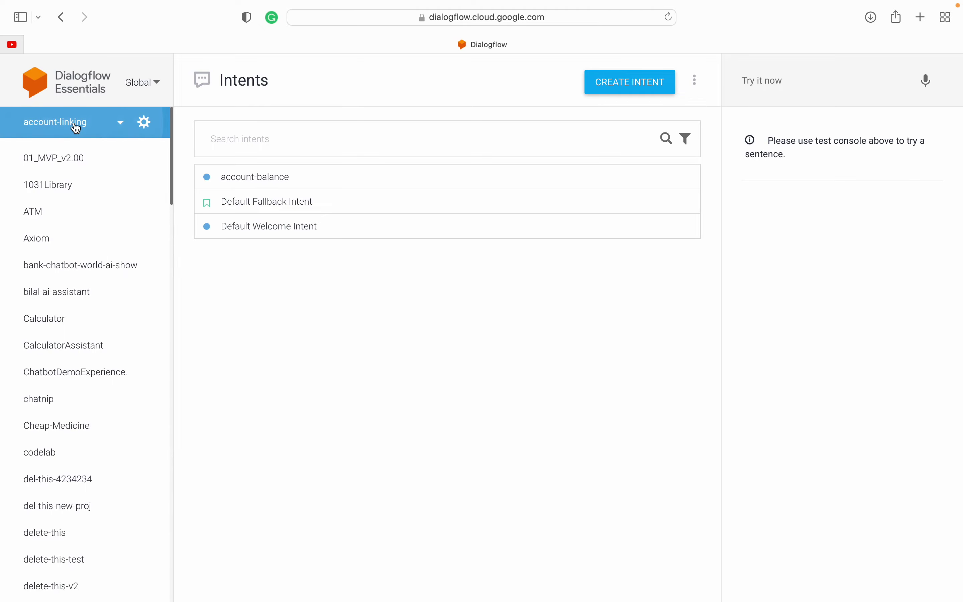
pyautogui.scroll(-10, 65, 386)
pyautogui.scroll(-15, 67, 386)
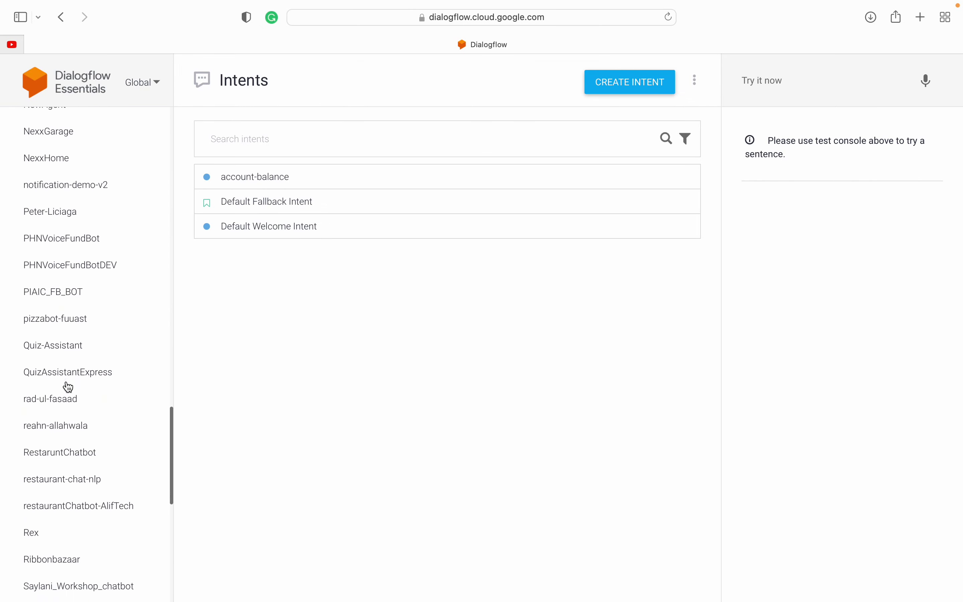
pyautogui.scroll(-3, 80, 550)
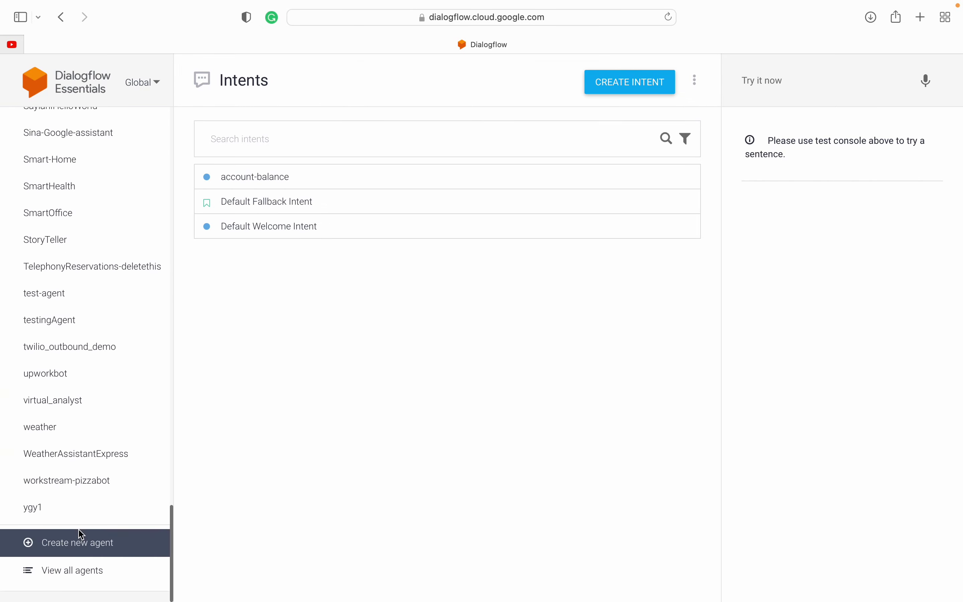
pyautogui.click(76, 553)
pyautogui.click(227, 87)
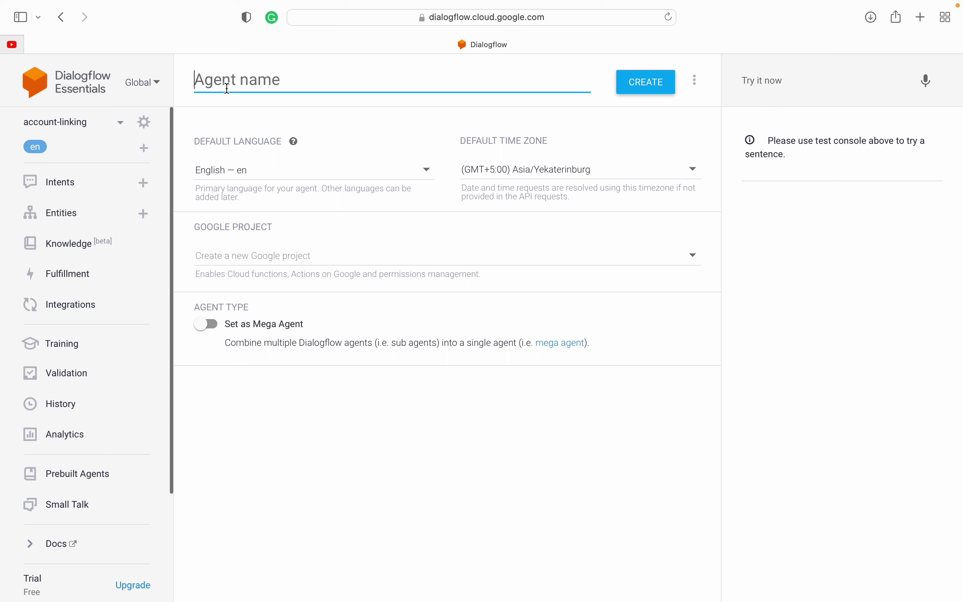
pyautogui.write('hello')
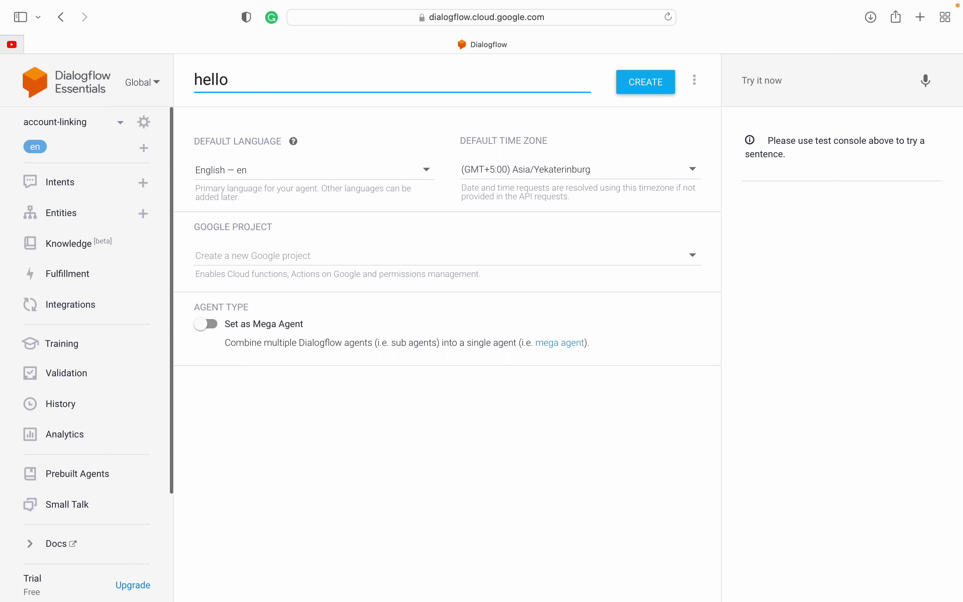
pyautogui.write('-world-agent')
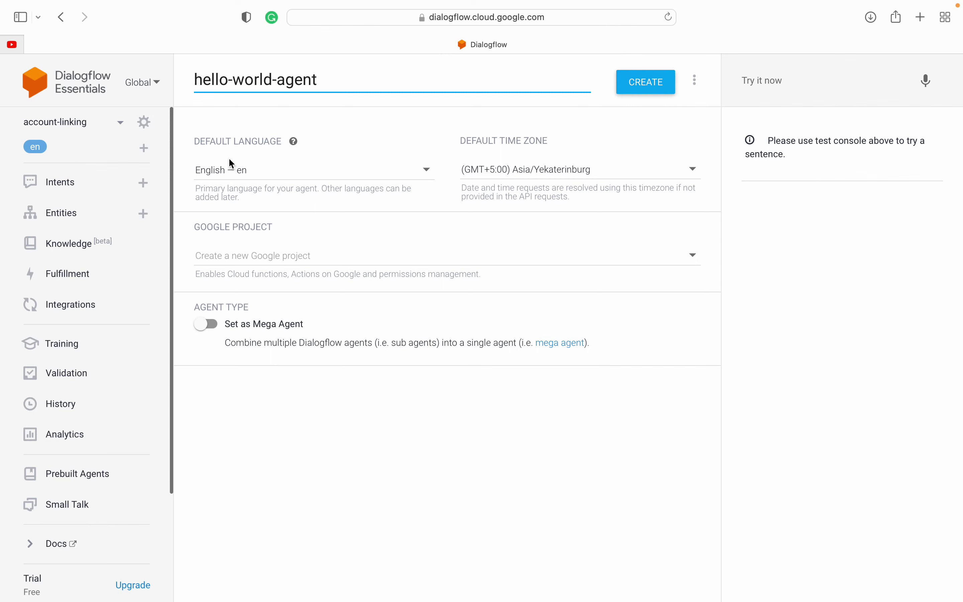
# Step: Scroll through the Default Language options and leave English — en selected
pyautogui.click(252, 174)
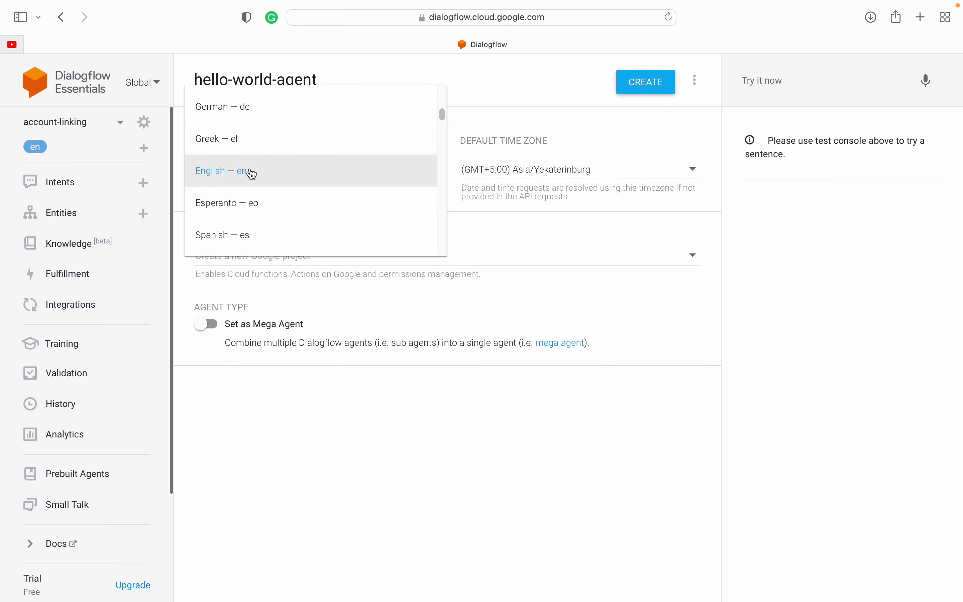
pyautogui.scroll(-5, 253, 222)
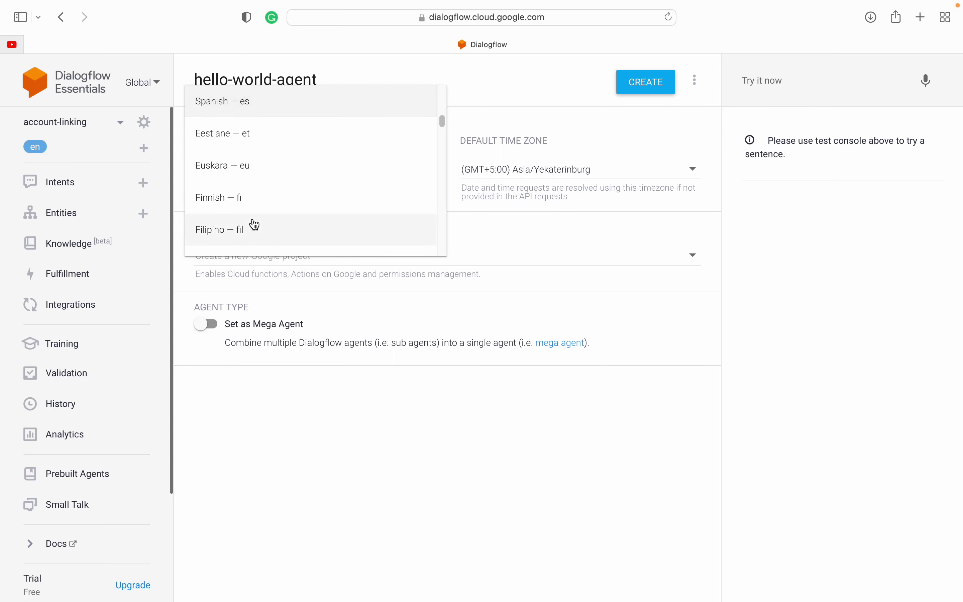
pyautogui.scroll(-8, 255, 225)
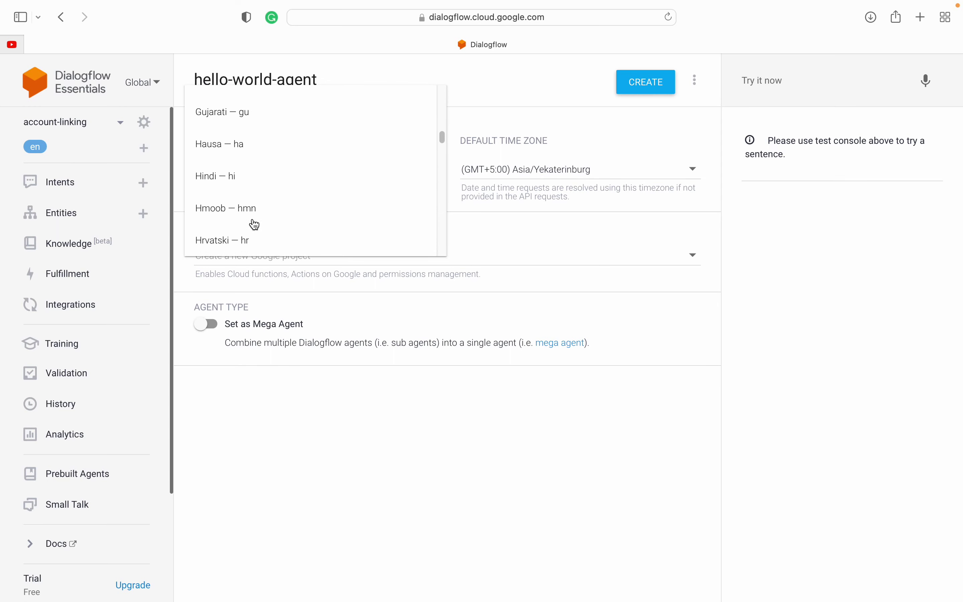
pyautogui.scroll(-4, 273, 198)
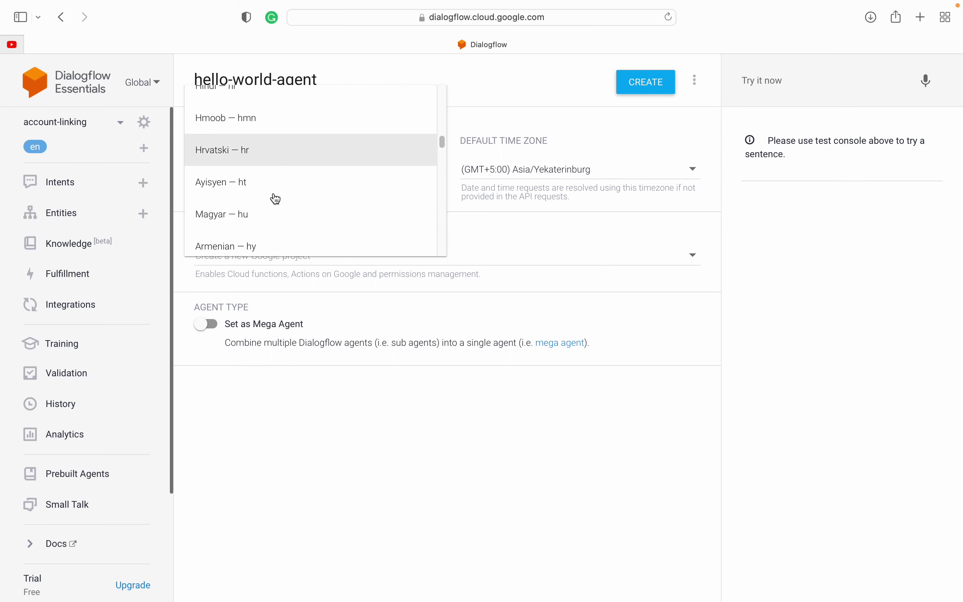
pyautogui.scroll(-8, 275, 198)
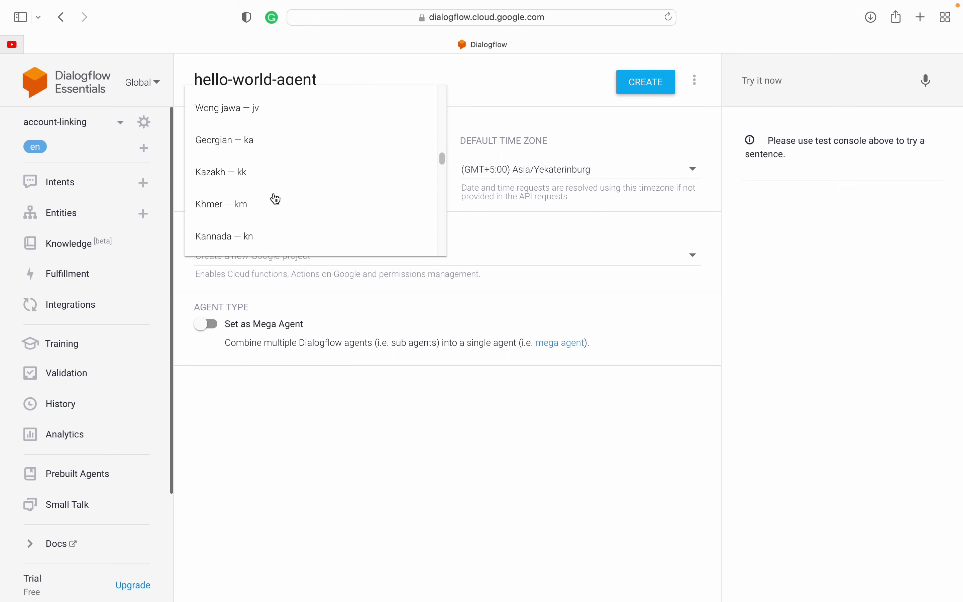
pyautogui.scroll(-5, 276, 198)
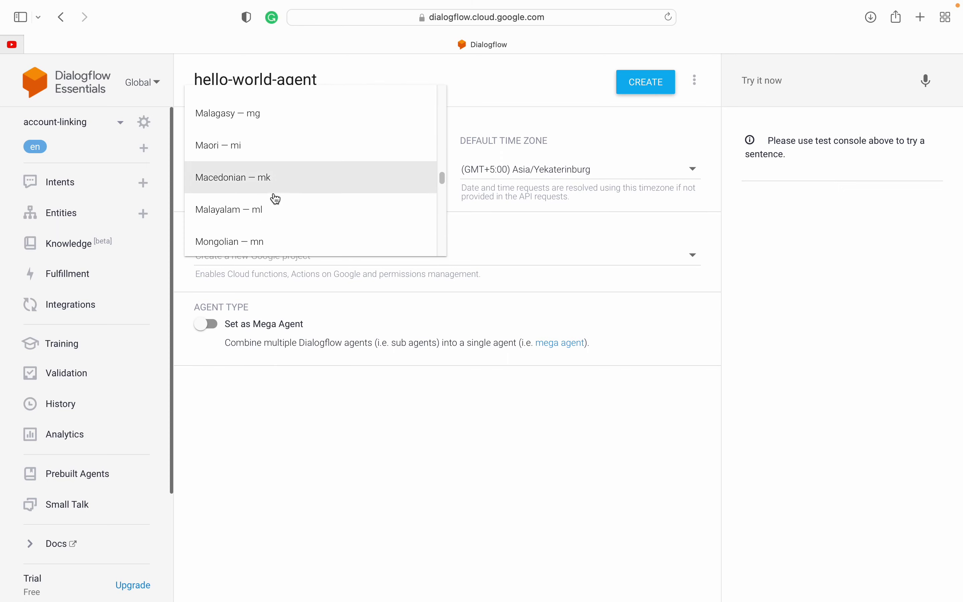
pyautogui.scroll(-4, 275, 198)
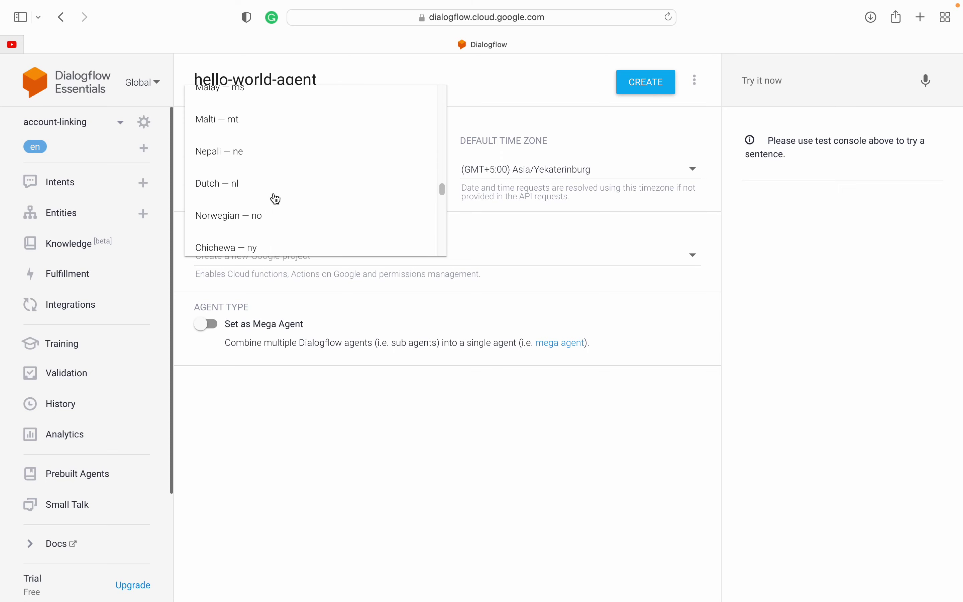
pyautogui.scroll(-5, 275, 199)
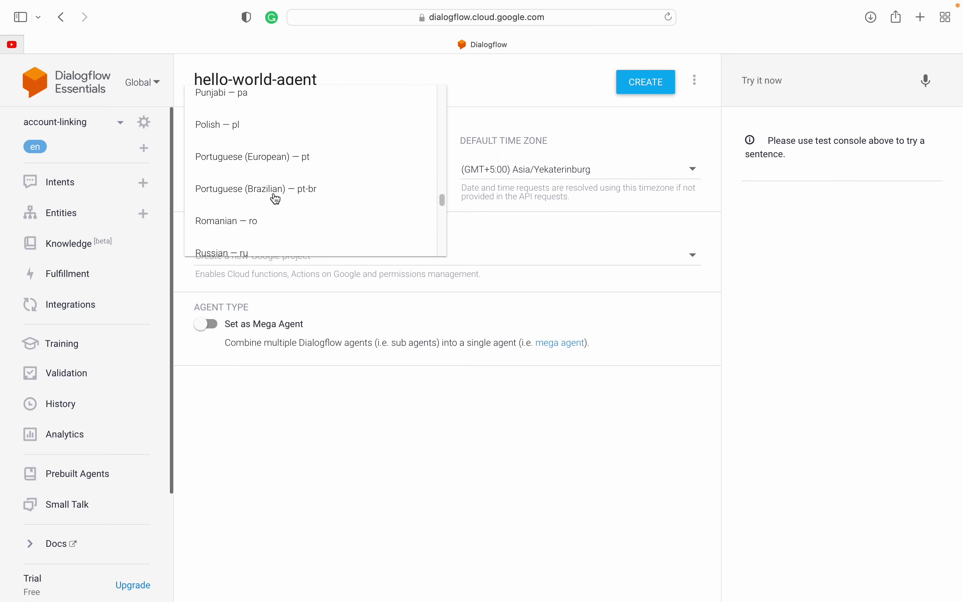
pyautogui.scroll(-1, 275, 199)
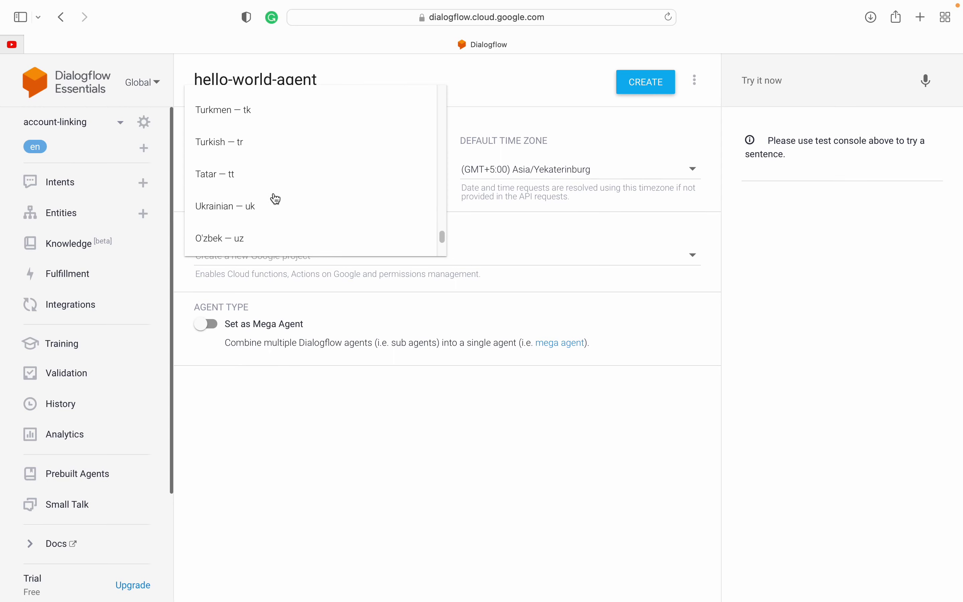
pyautogui.scroll(-4, 275, 198)
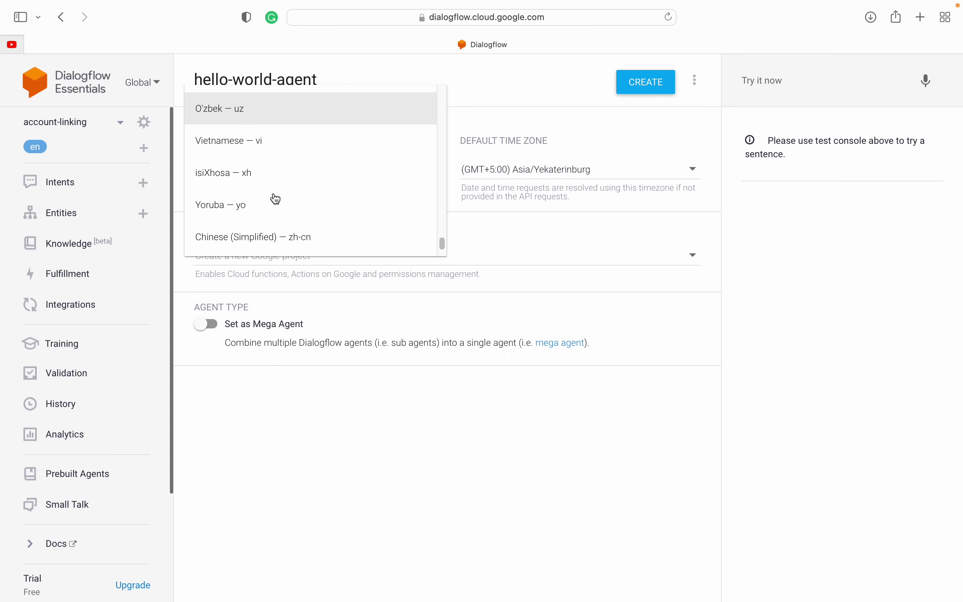
pyautogui.scroll(-2, 275, 198)
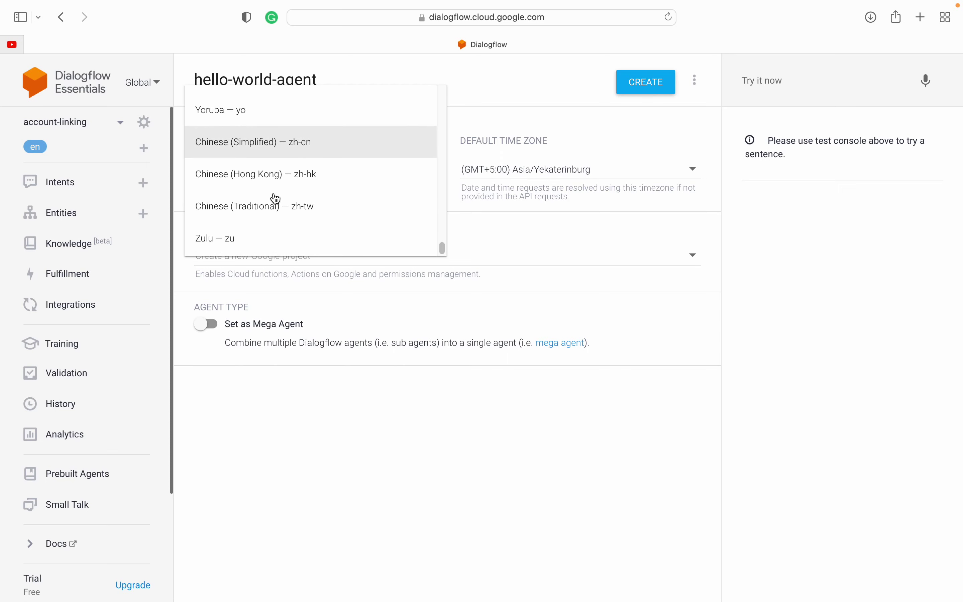
pyautogui.scroll(1, 275, 198)
pyautogui.scroll(1, 275, 198)
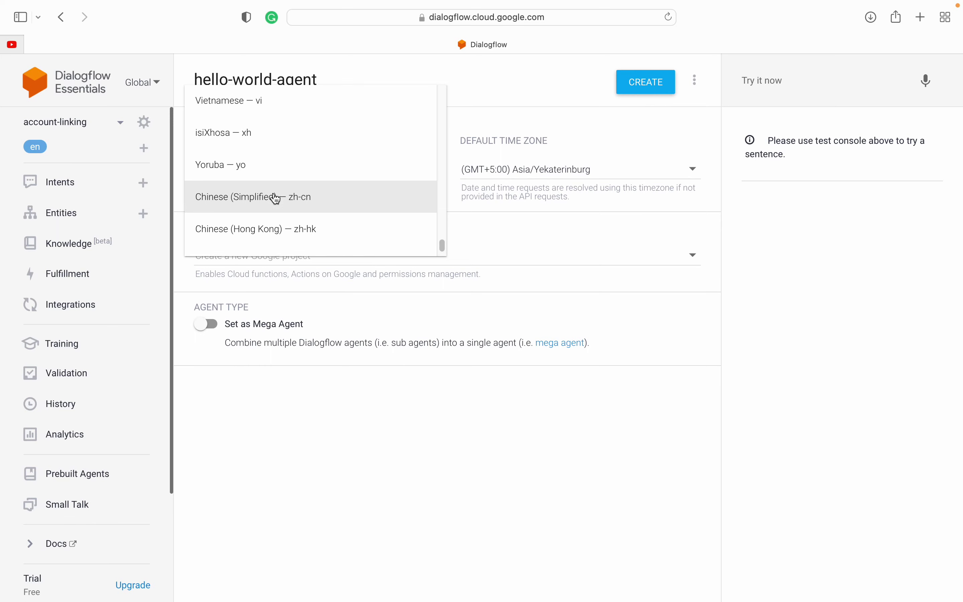
pyautogui.scroll(-1, 276, 199)
pyautogui.scroll(2, 276, 198)
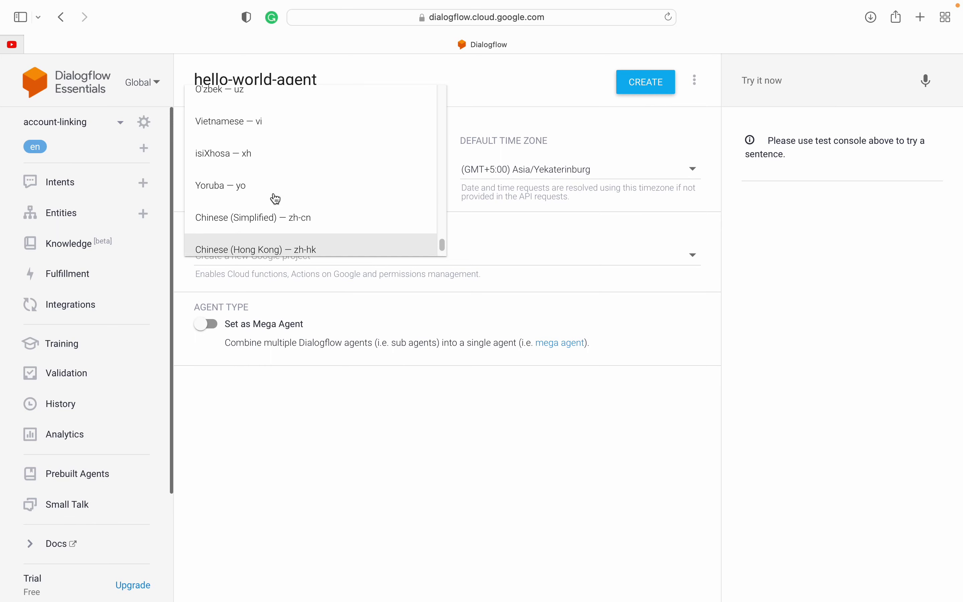
pyautogui.scroll(4, 275, 199)
pyautogui.scroll(-1, 275, 198)
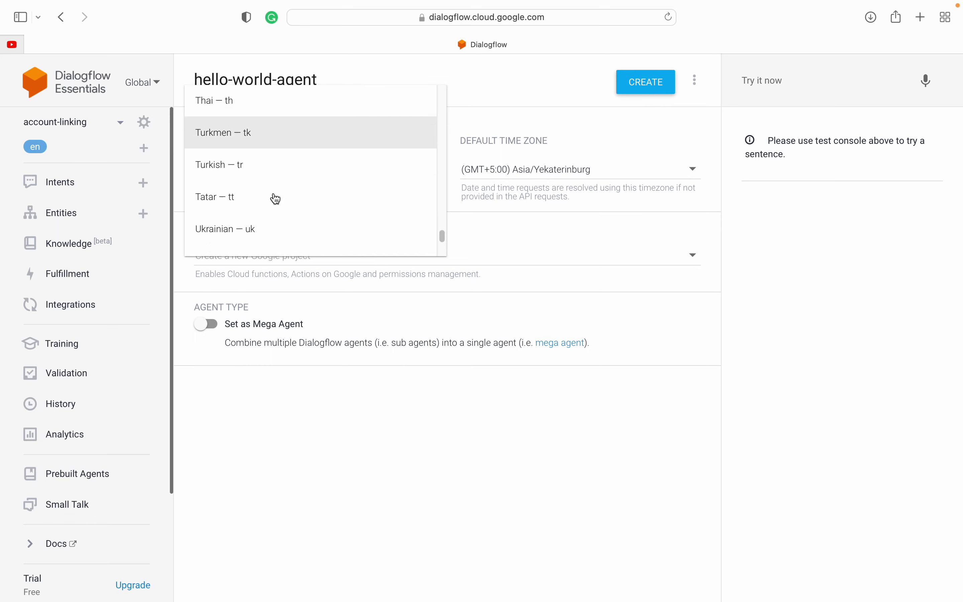
pyautogui.scroll(-1, 275, 199)
pyautogui.scroll(-2, 276, 198)
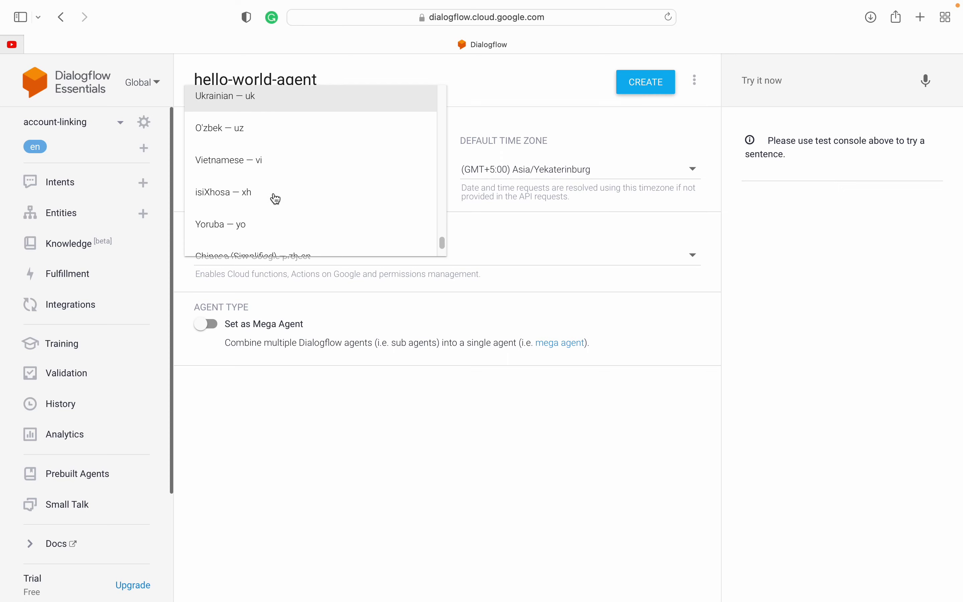
pyautogui.scroll(3, 275, 199)
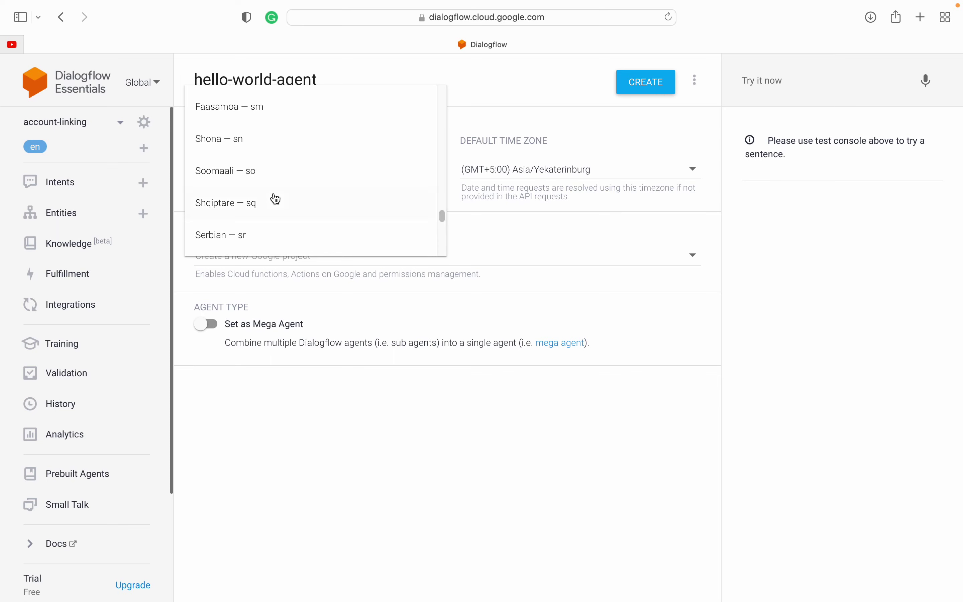
pyautogui.scroll(1, 275, 199)
pyautogui.scroll(4, 275, 199)
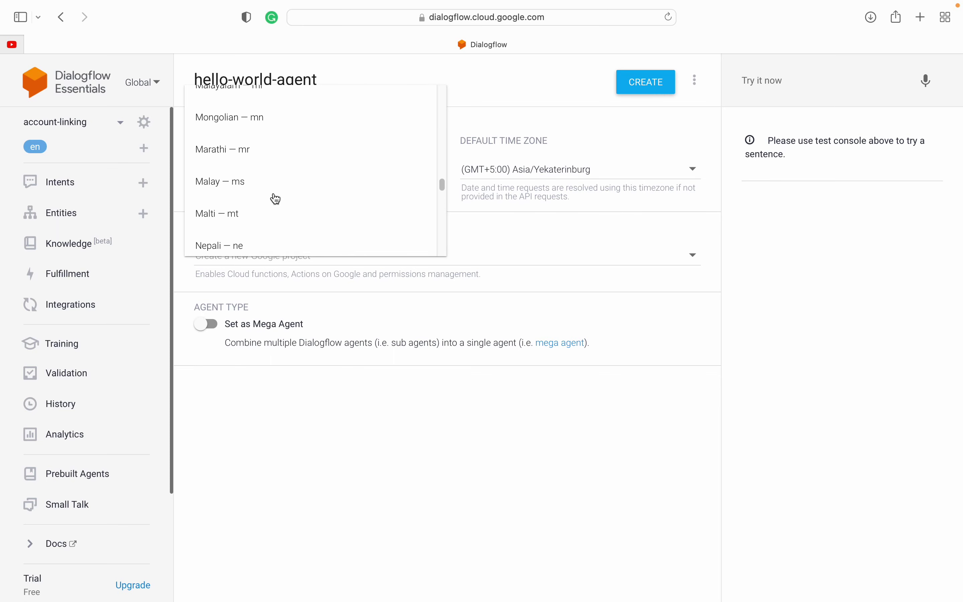
pyautogui.scroll(2, 276, 199)
pyautogui.scroll(4, 275, 198)
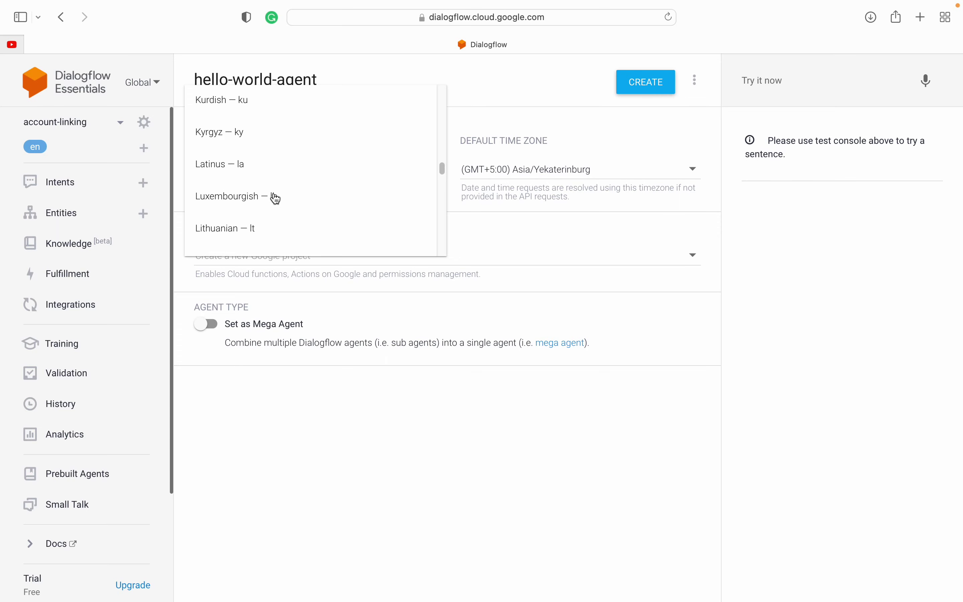
pyautogui.scroll(-15, 276, 199)
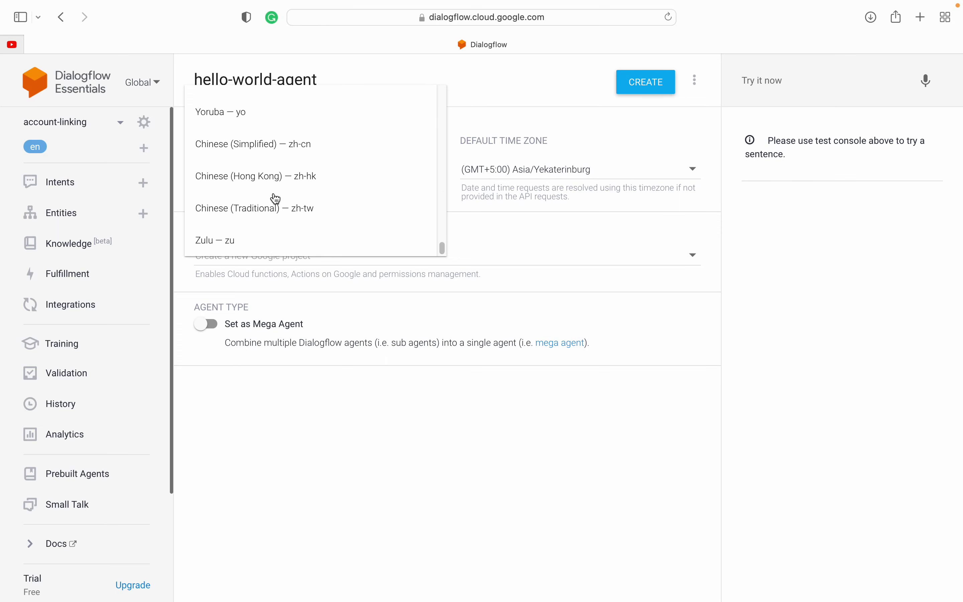
pyautogui.scroll(2, 275, 199)
pyautogui.scroll(1, 276, 199)
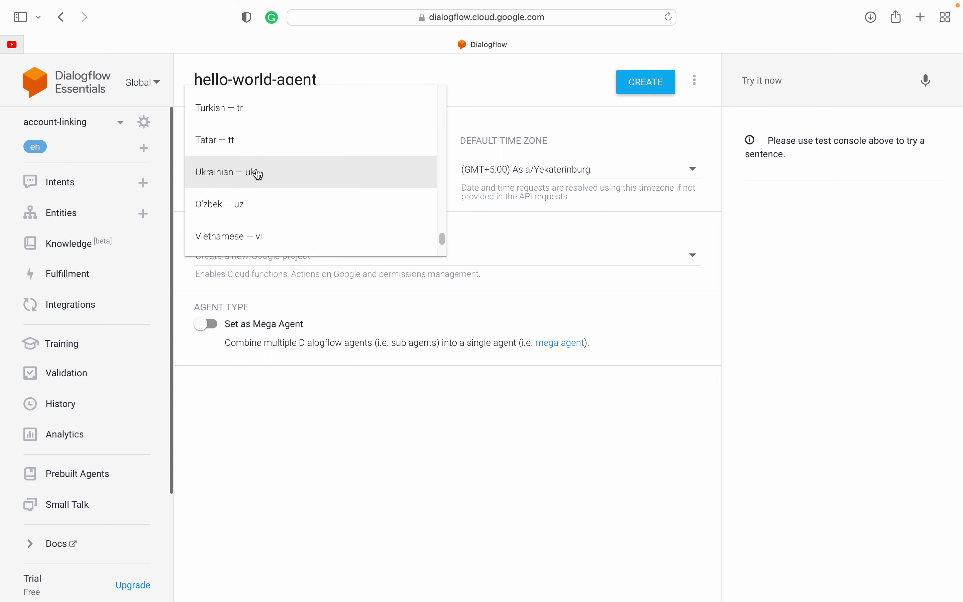
pyautogui.scroll(-1, 260, 177)
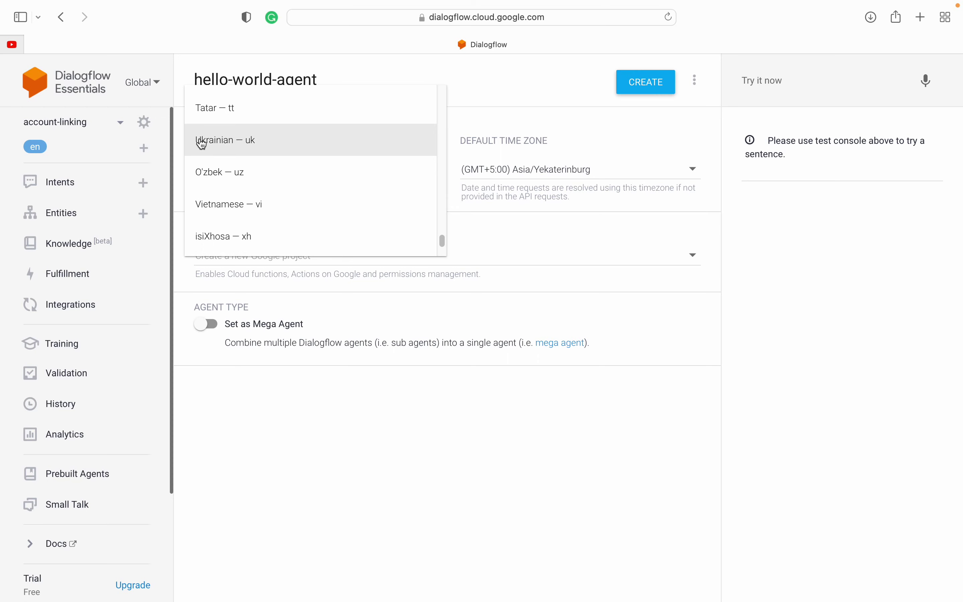
pyautogui.scroll(-1, 211, 235)
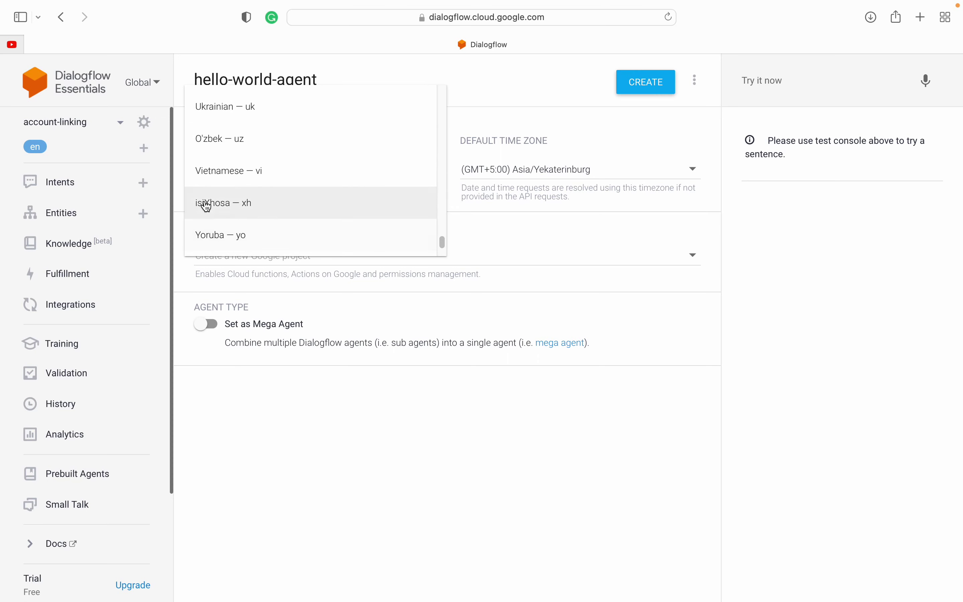
pyautogui.scroll(-4, 215, 219)
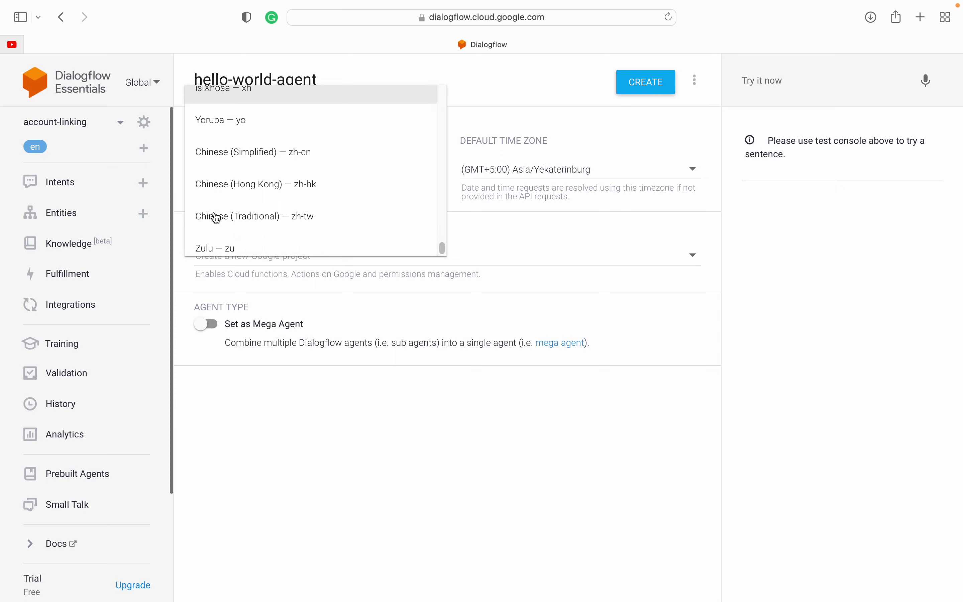
pyautogui.scroll(8, 216, 218)
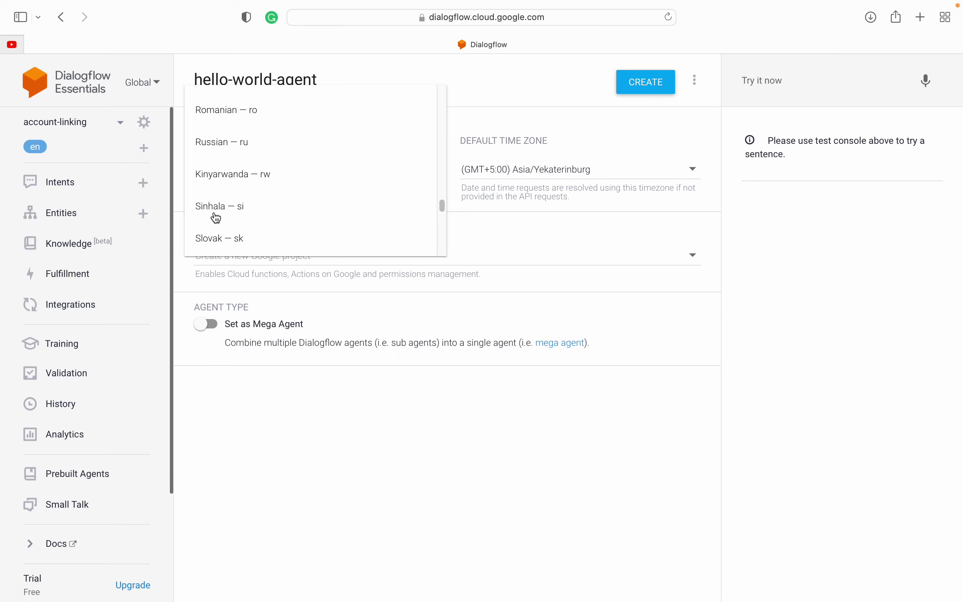
pyautogui.scroll(3, 216, 218)
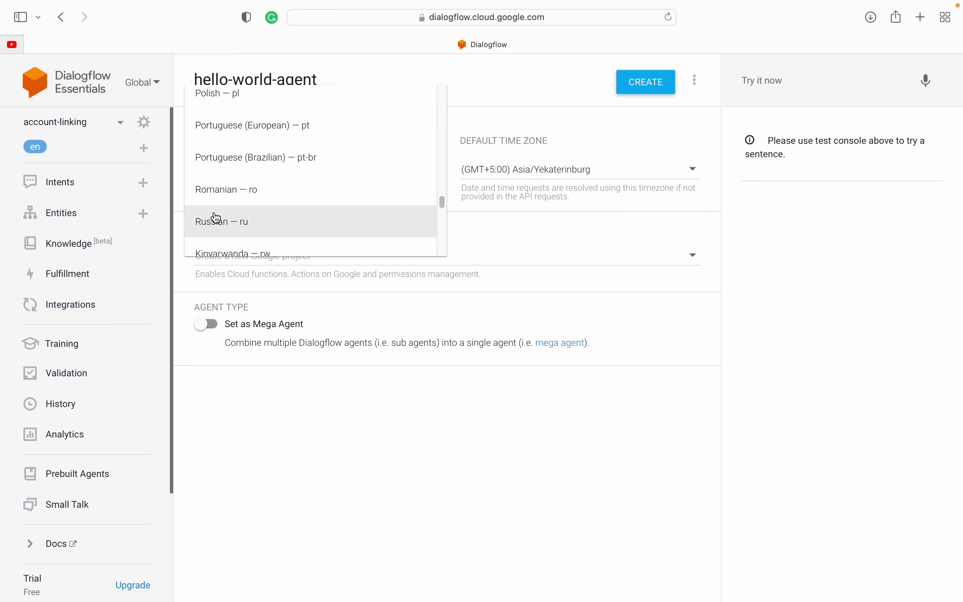
pyautogui.scroll(5, 216, 218)
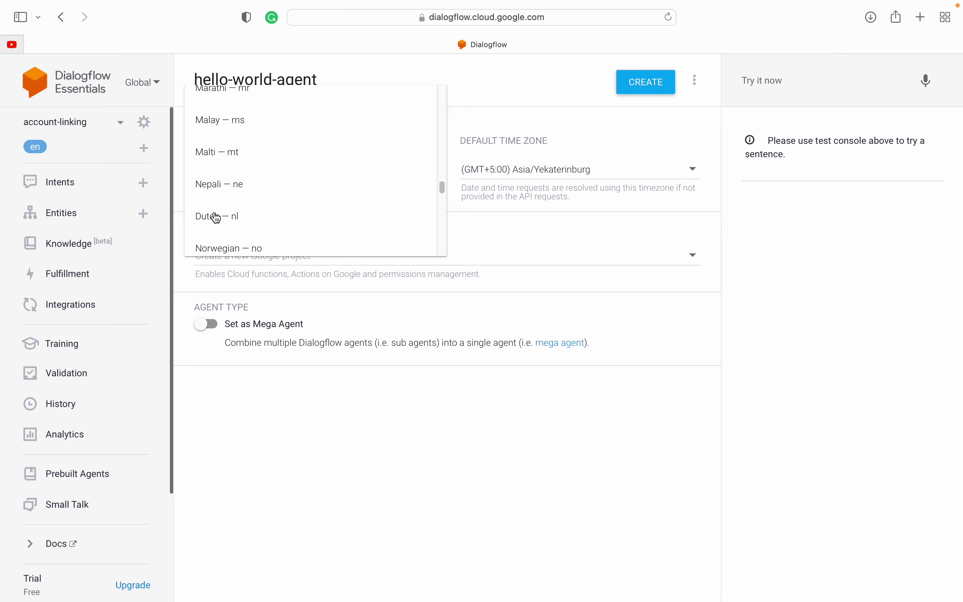
pyautogui.scroll(3, 216, 218)
pyautogui.scroll(5, 216, 218)
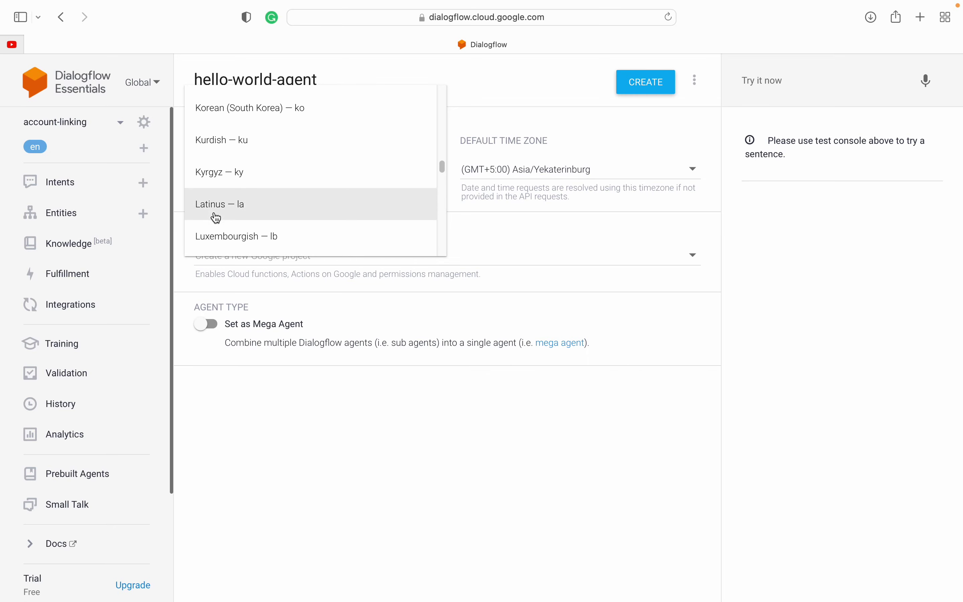
pyautogui.scroll(5, 216, 217)
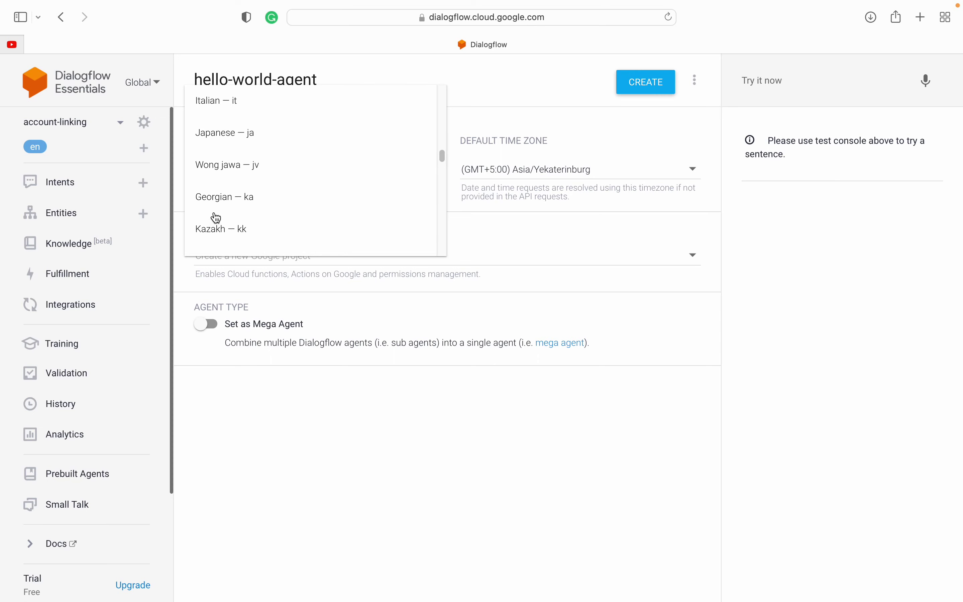
pyautogui.scroll(3, 216, 217)
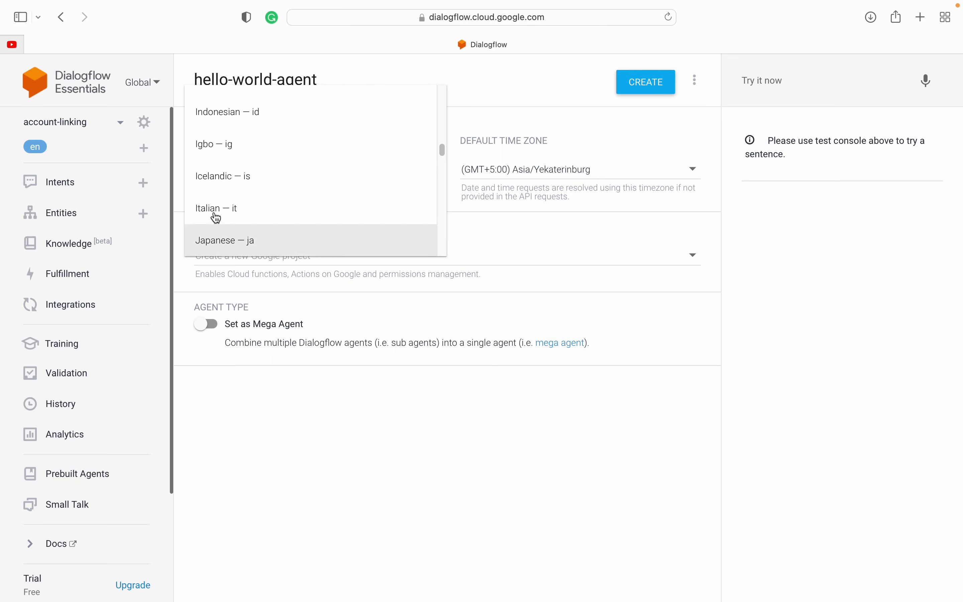
pyautogui.scroll(1, 216, 218)
pyautogui.scroll(3, 216, 218)
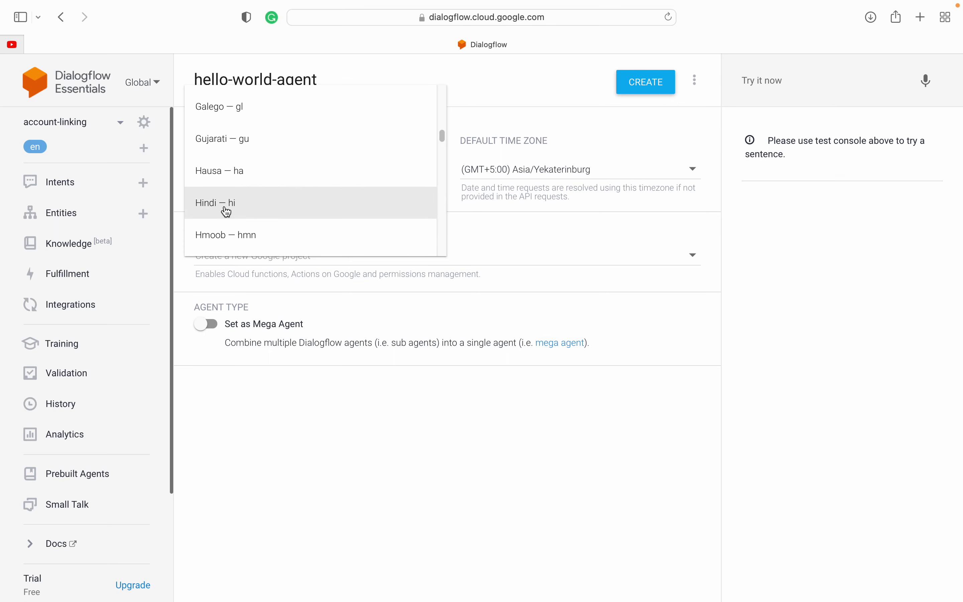
pyautogui.scroll(5, 227, 213)
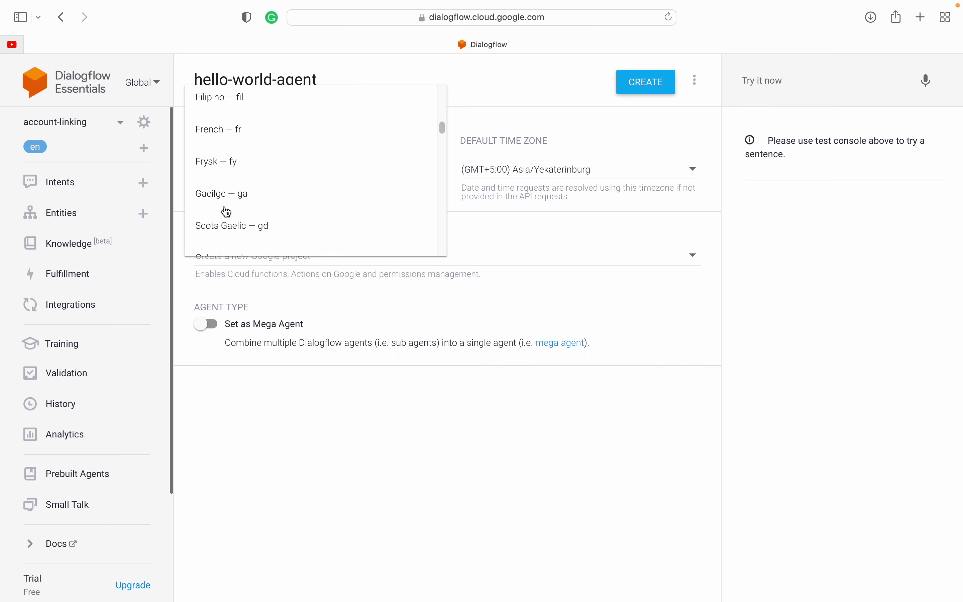
pyautogui.scroll(8, 227, 212)
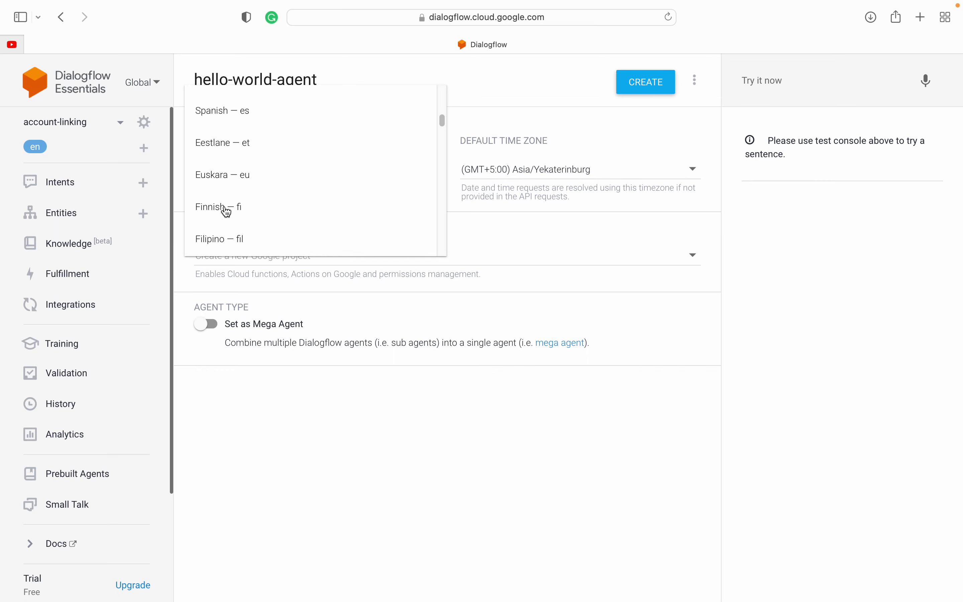
pyautogui.scroll(10, 226, 212)
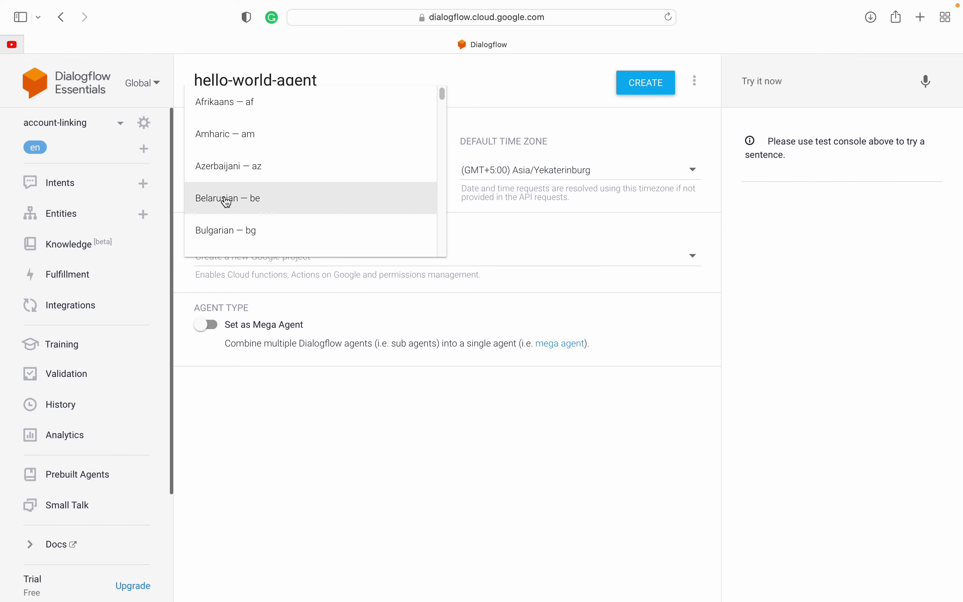
pyautogui.click(155, 84)
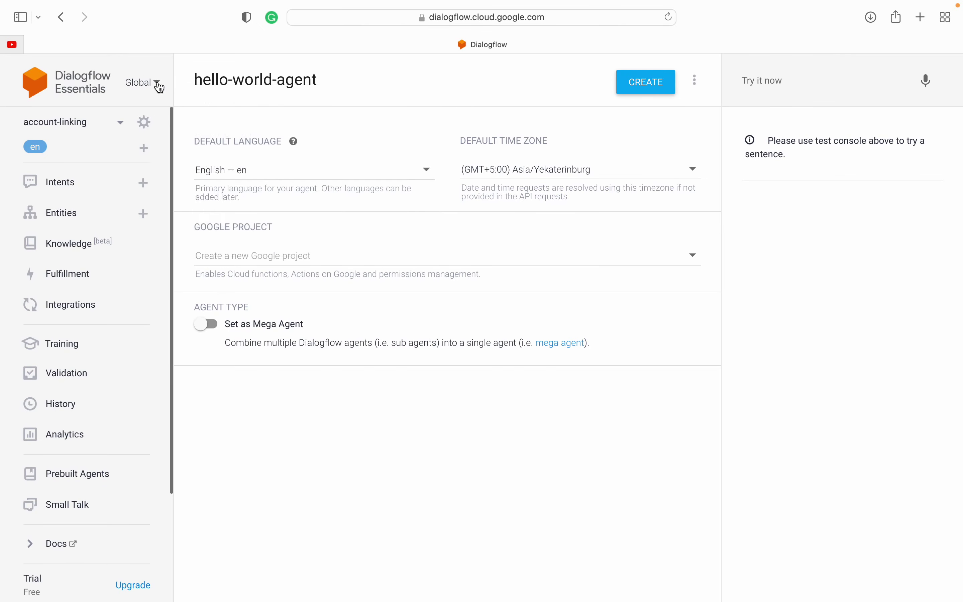
pyautogui.click(156, 85)
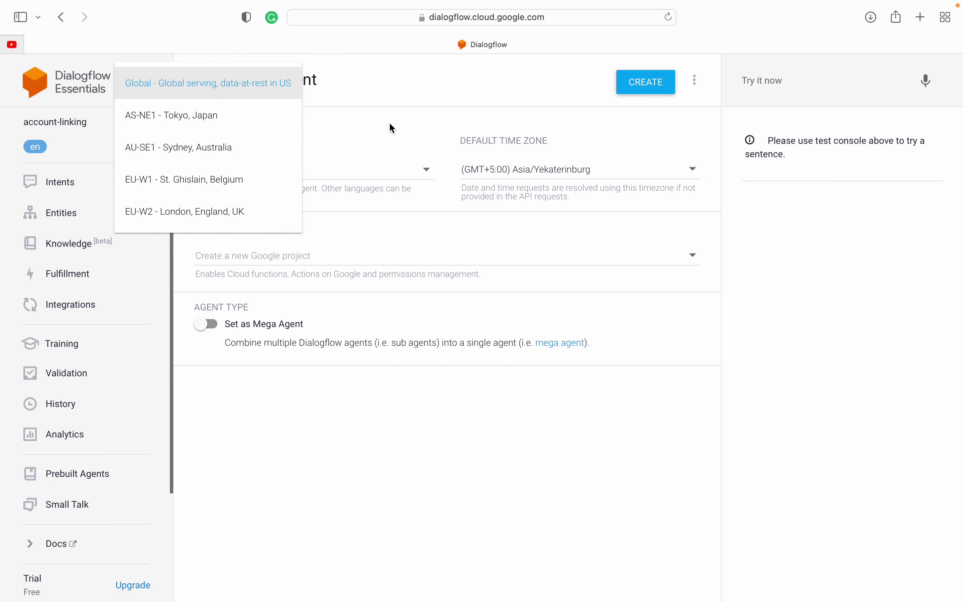
pyautogui.click(431, 107)
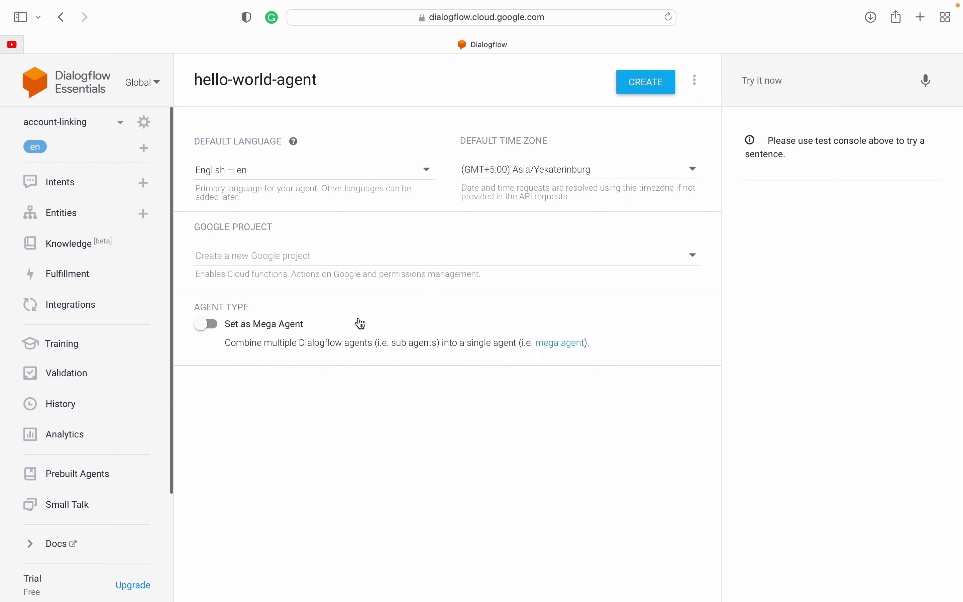
# Step: Create hello-world-agent and let its Intents page load with Default Fallback and Default Welcome intents
pyautogui.click(648, 83)
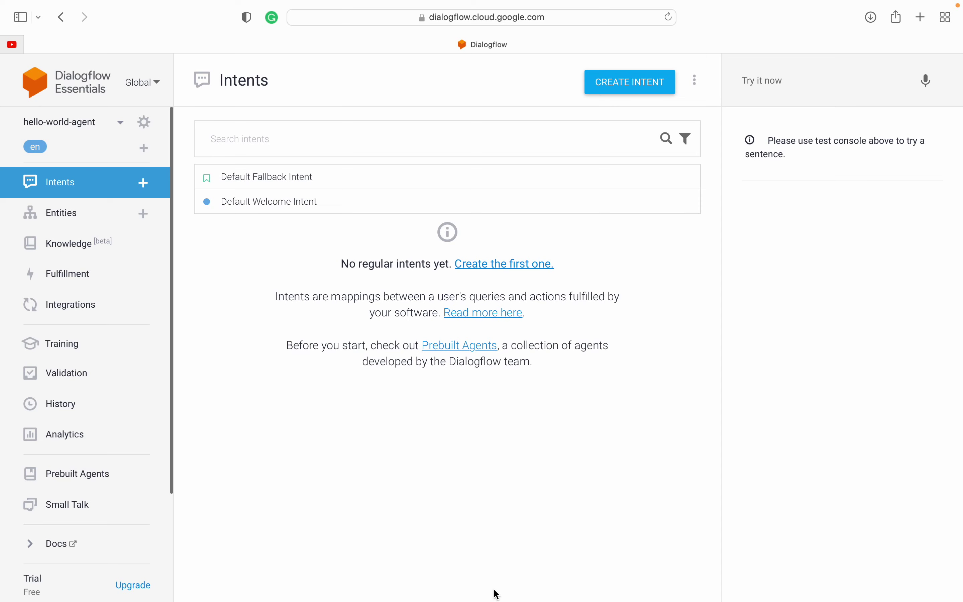
pyautogui.moveTo(283, 258); pyautogui.dragTo(548, 449)
pyautogui.click(553, 453)
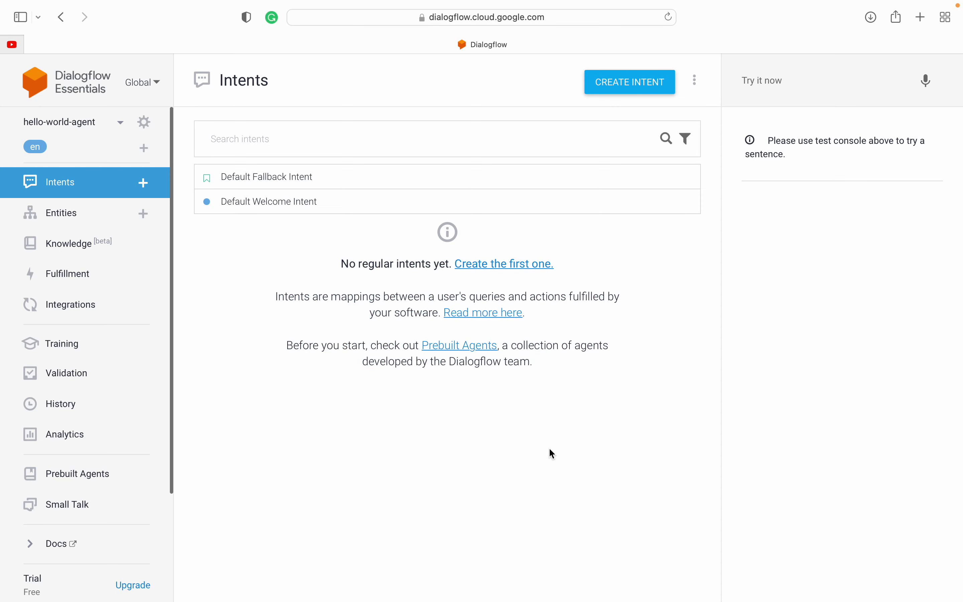
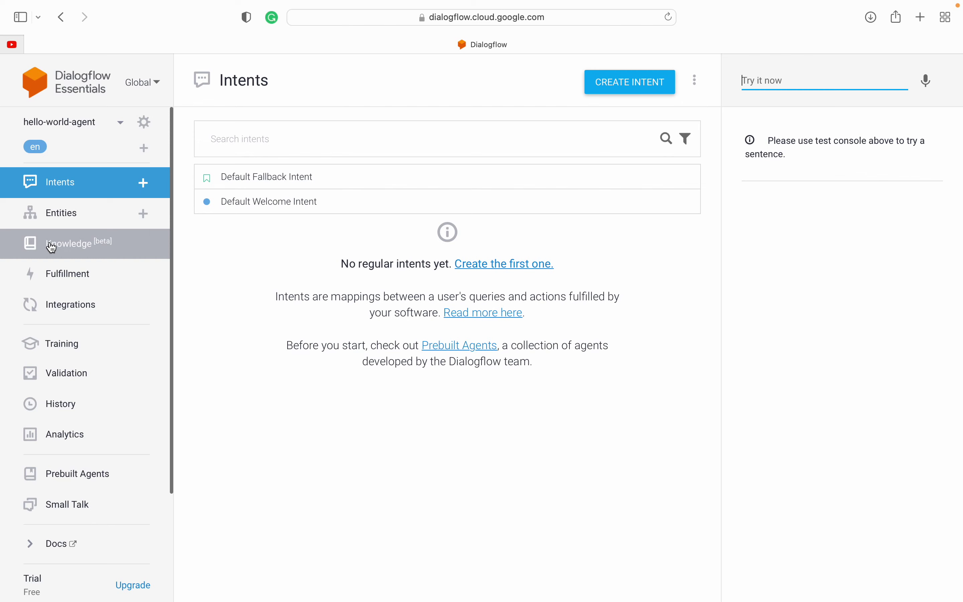
# Step: Open and reload Knowledge [beta], read the notice to enable beta features, then go to Fulfillment
pyautogui.click(52, 247)
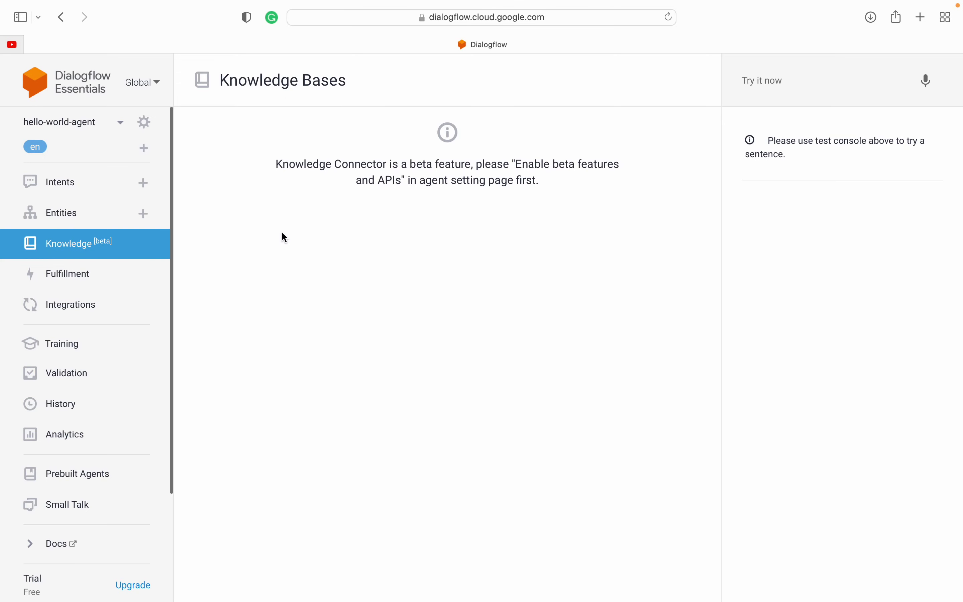
pyautogui.click(76, 248)
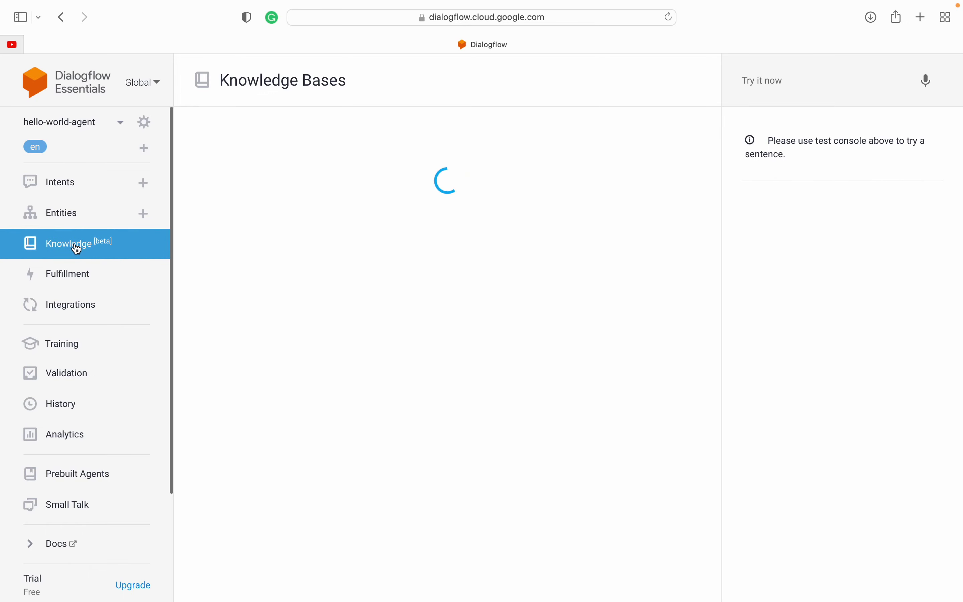
pyautogui.scroll(-1, 72, 315)
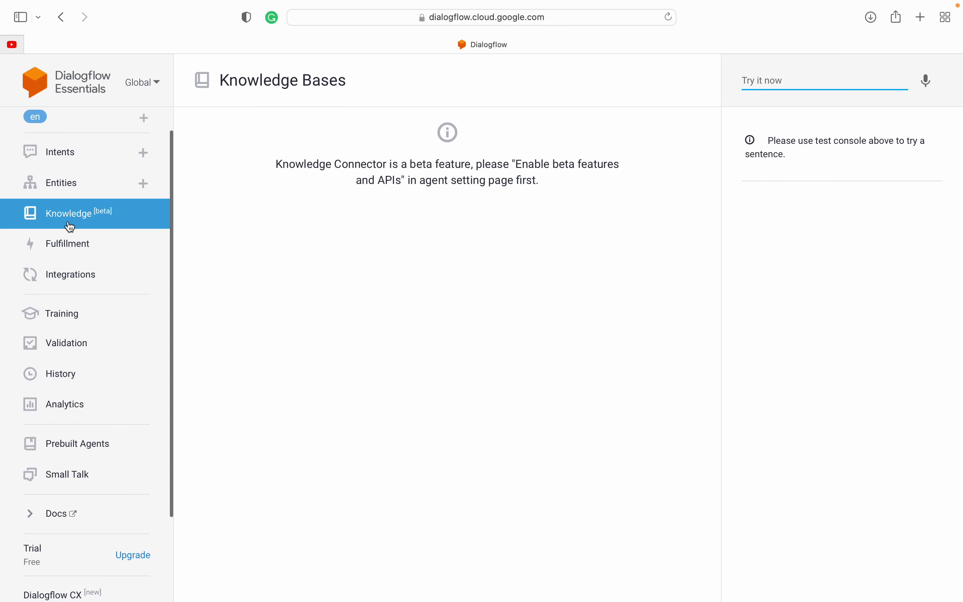
pyautogui.scroll(1, 70, 227)
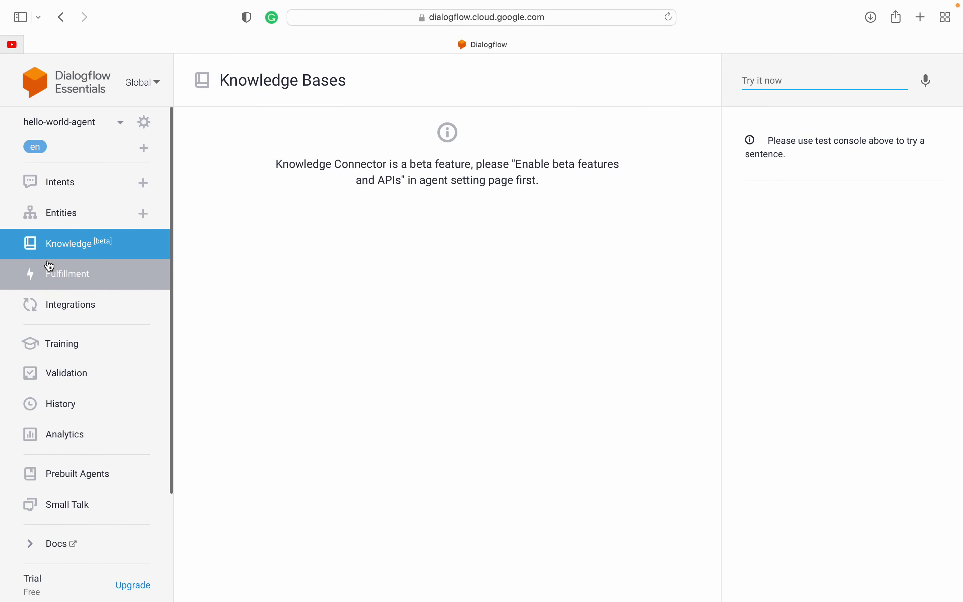
pyautogui.click(60, 280)
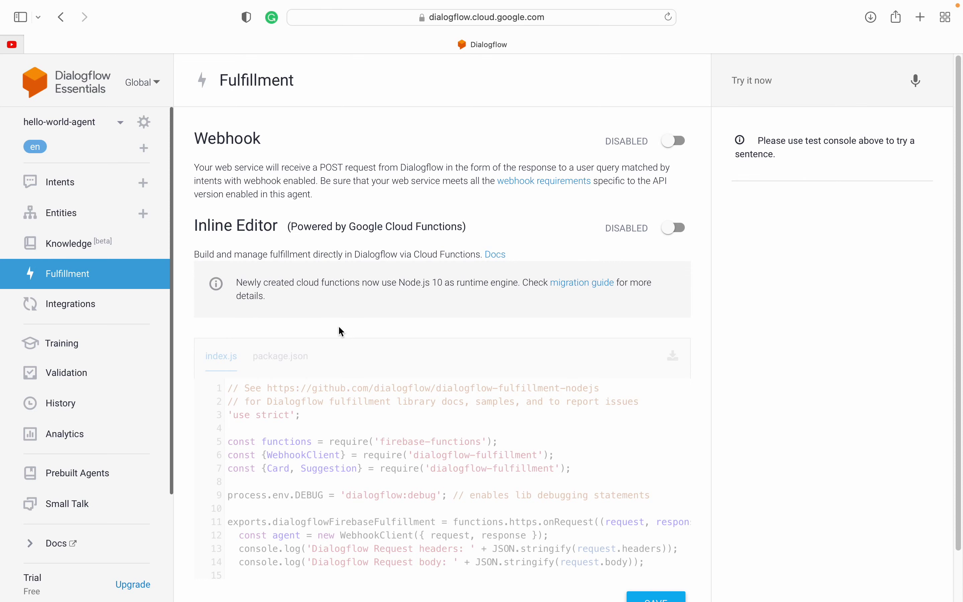
pyautogui.scroll(-5, 316, 428)
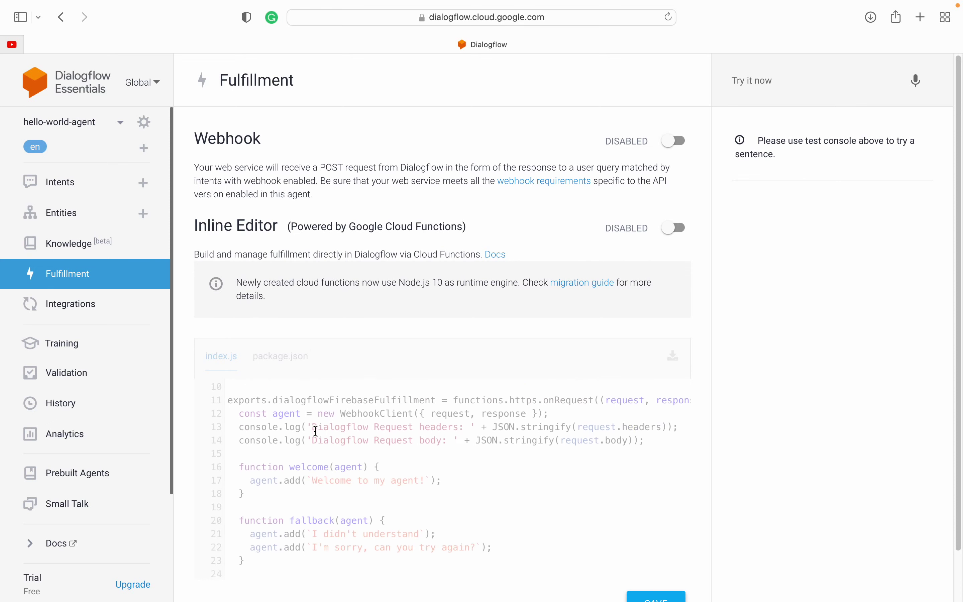
pyautogui.scroll(5, 316, 428)
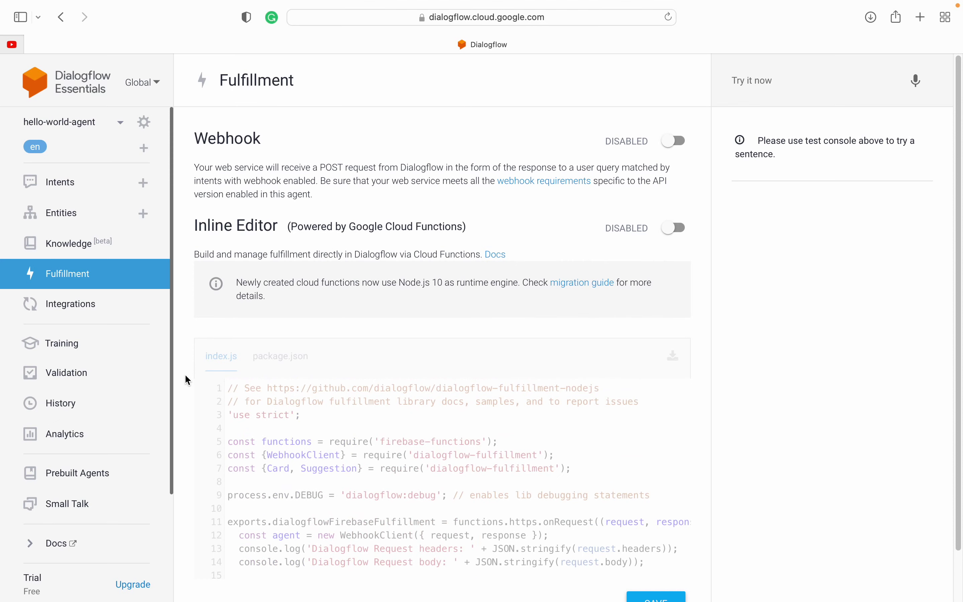
pyautogui.scroll(-3, 186, 375)
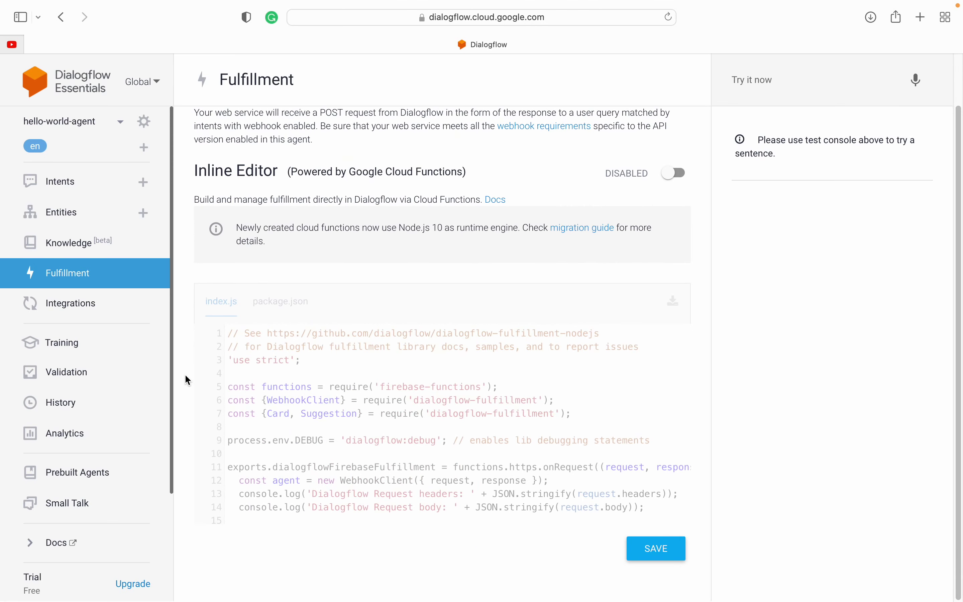
pyautogui.moveTo(267, 334); pyautogui.dragTo(389, 458)
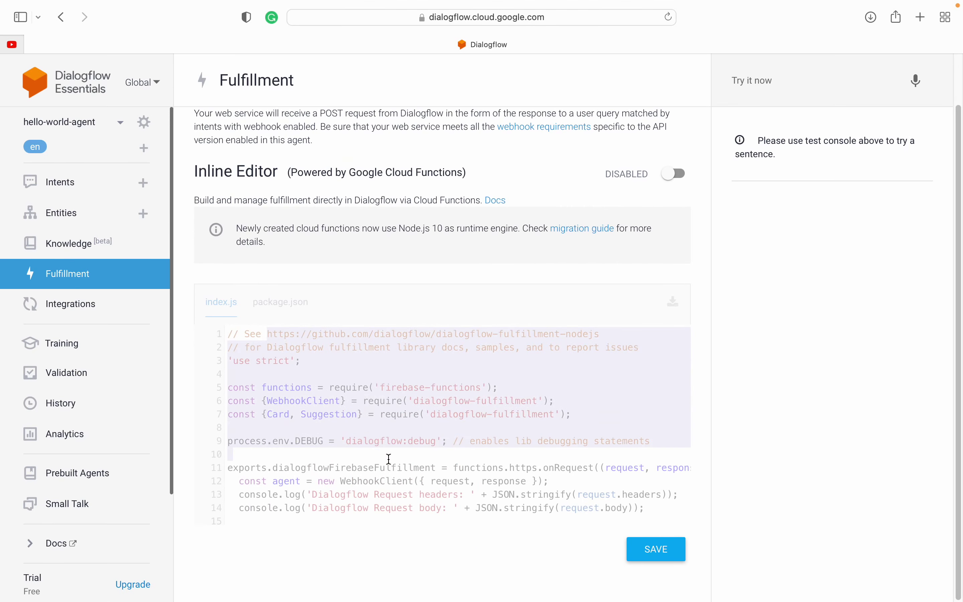
pyautogui.click(389, 458)
pyautogui.scroll(3, 323, 387)
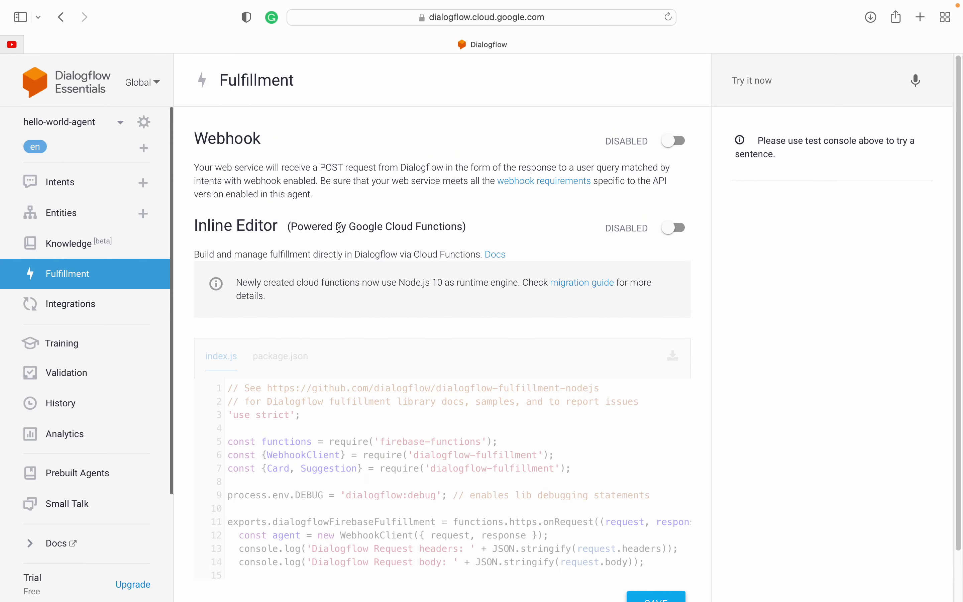
pyautogui.click(206, 172)
pyautogui.moveTo(206, 172); pyautogui.dragTo(518, 167)
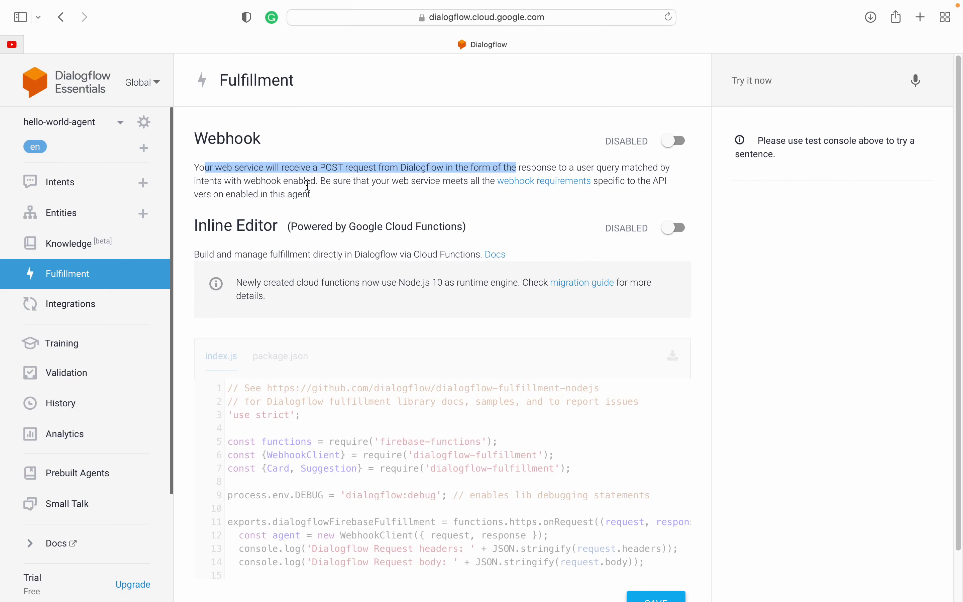
pyautogui.tripleClick(311, 164)
pyautogui.click(310, 165)
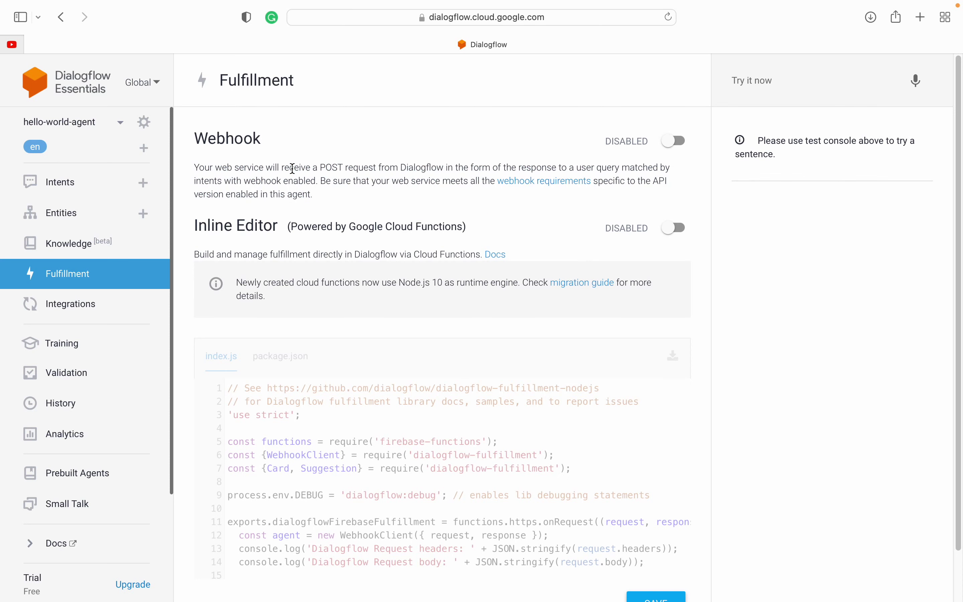
pyautogui.moveTo(207, 137); pyautogui.dragTo(277, 229)
pyautogui.click(277, 229)
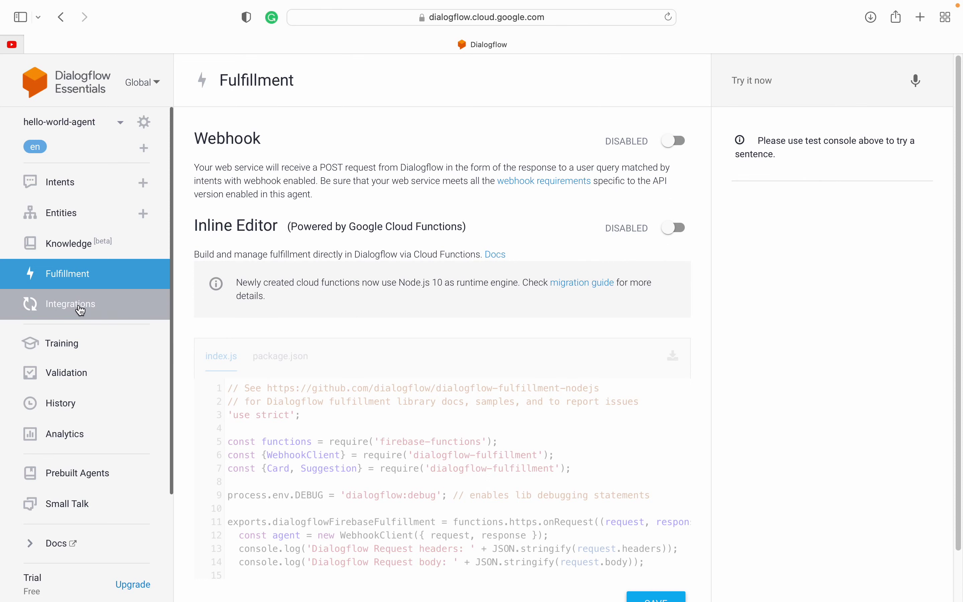
pyautogui.moveTo(198, 138); pyautogui.dragTo(333, 282)
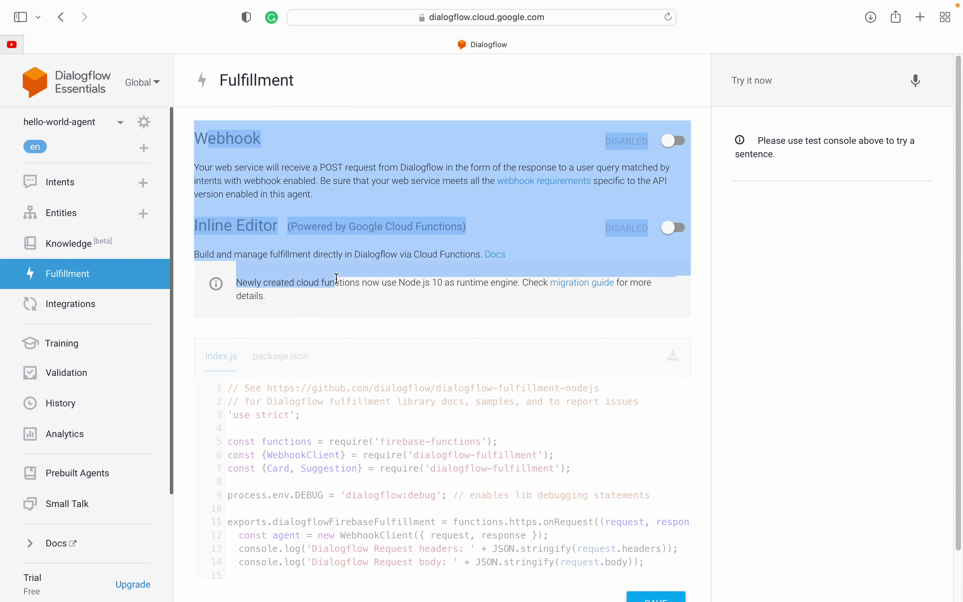
pyautogui.click(337, 278)
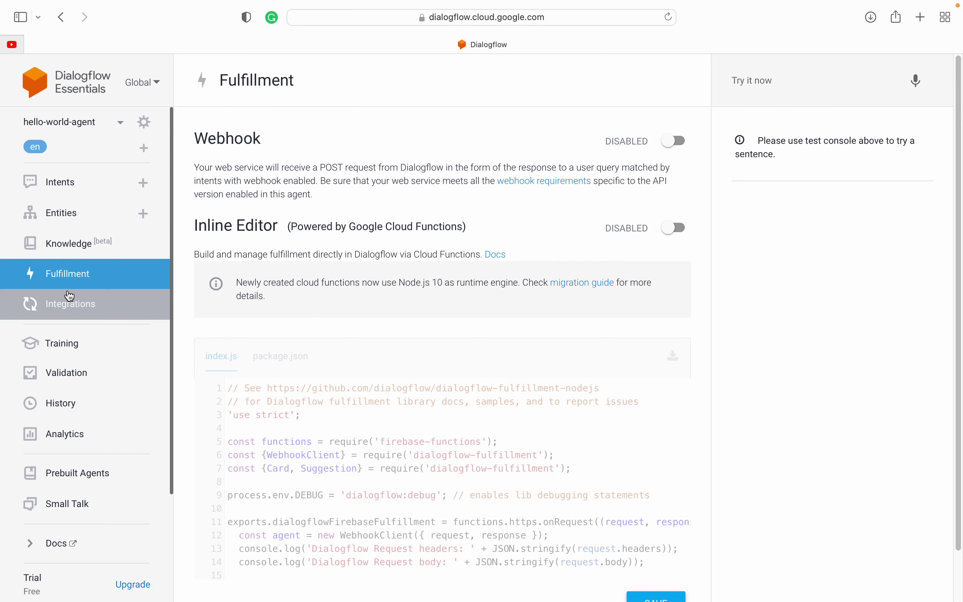
# Step: Review Integrations: Google Assistant, then one-click telephony options such as Dialogflow Phone Gateway, Avaya and Twilio
pyautogui.click(76, 308)
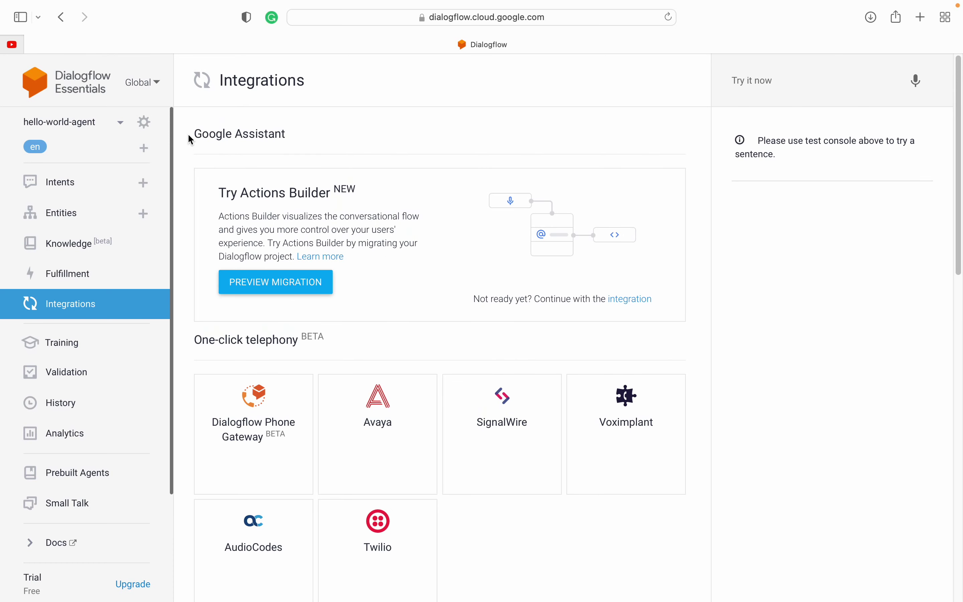
pyautogui.moveTo(189, 135); pyautogui.dragTo(313, 136)
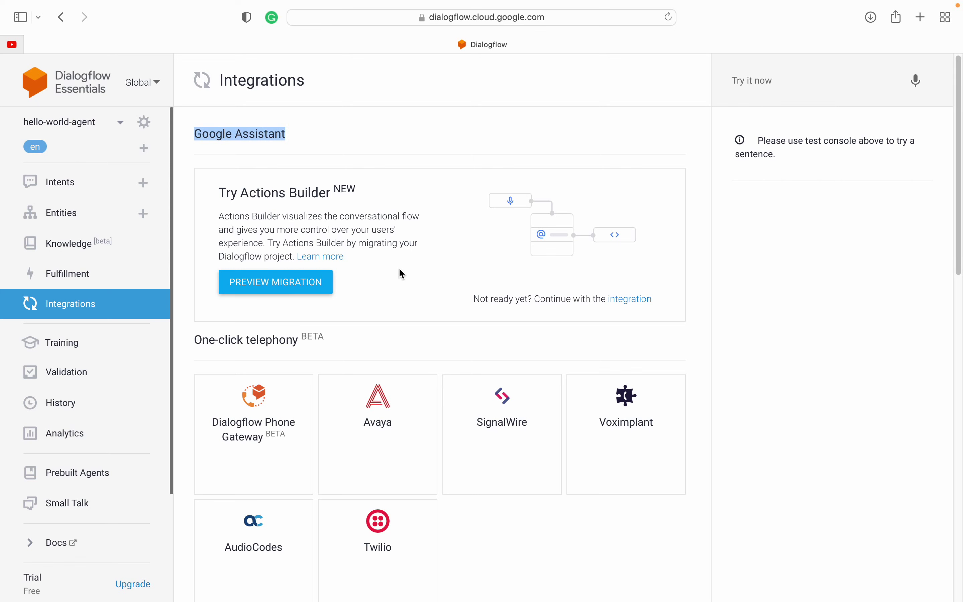
pyautogui.scroll(-5, 400, 279)
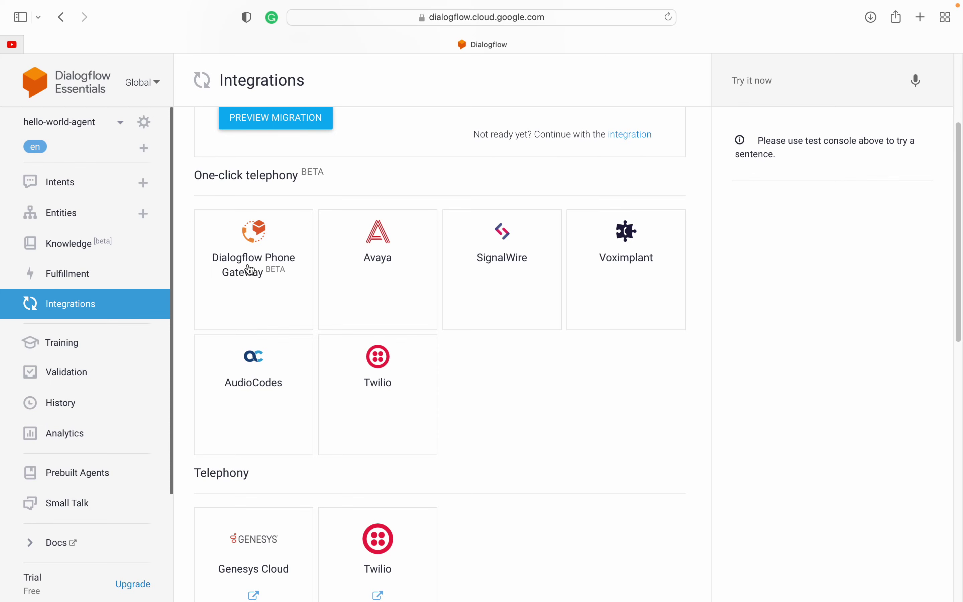
pyautogui.scroll(-2, 500, 390)
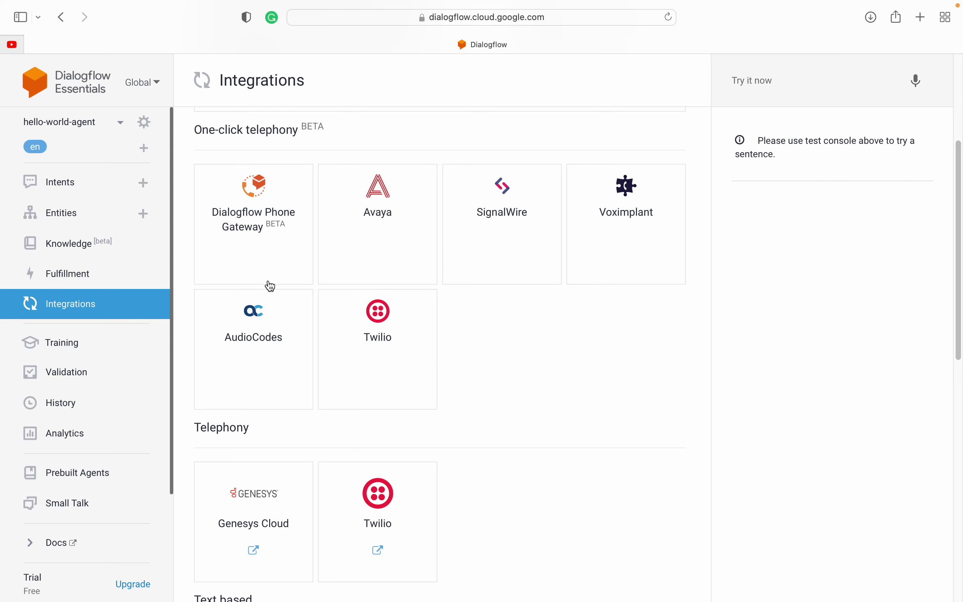
pyautogui.scroll(-4, 509, 392)
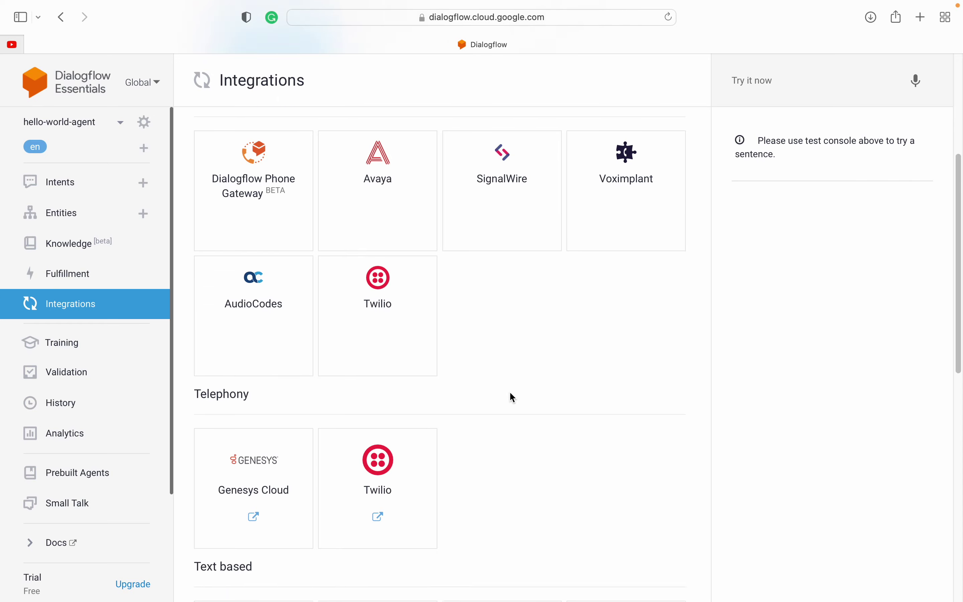
pyautogui.scroll(4, 511, 392)
pyautogui.scroll(-6, 511, 397)
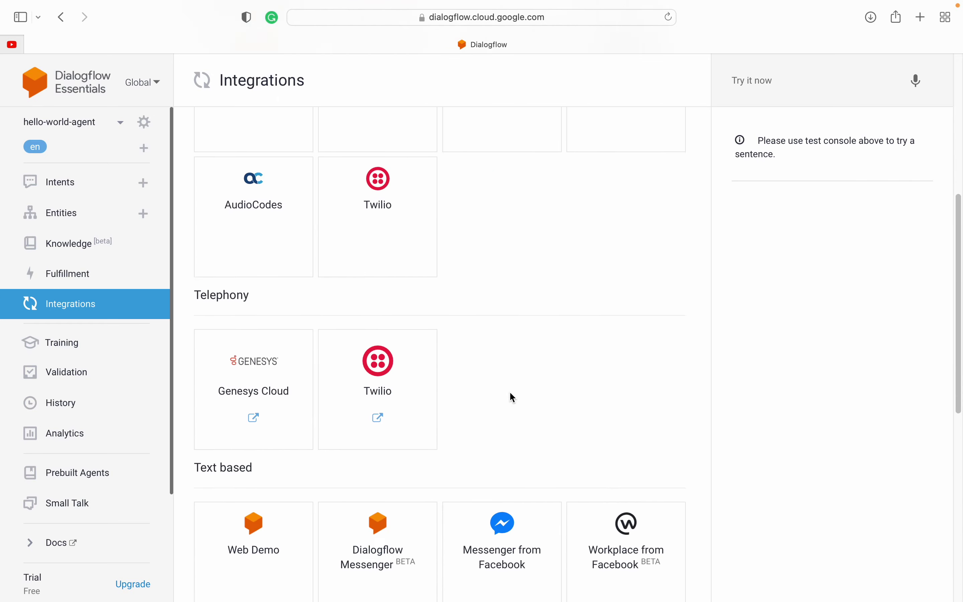
pyautogui.moveTo(196, 202); pyautogui.dragTo(322, 202)
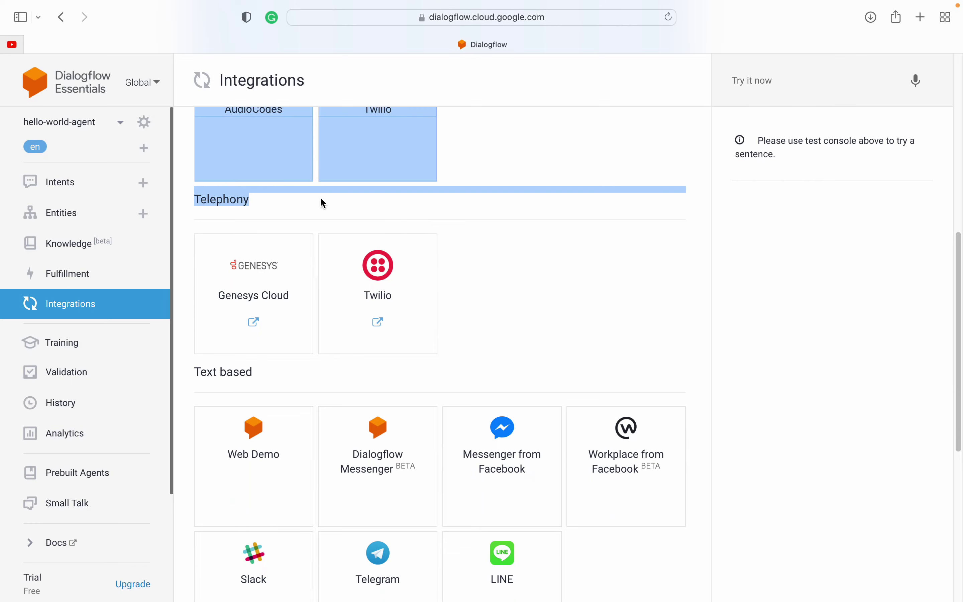
pyautogui.click(322, 203)
pyautogui.scroll(6, 370, 223)
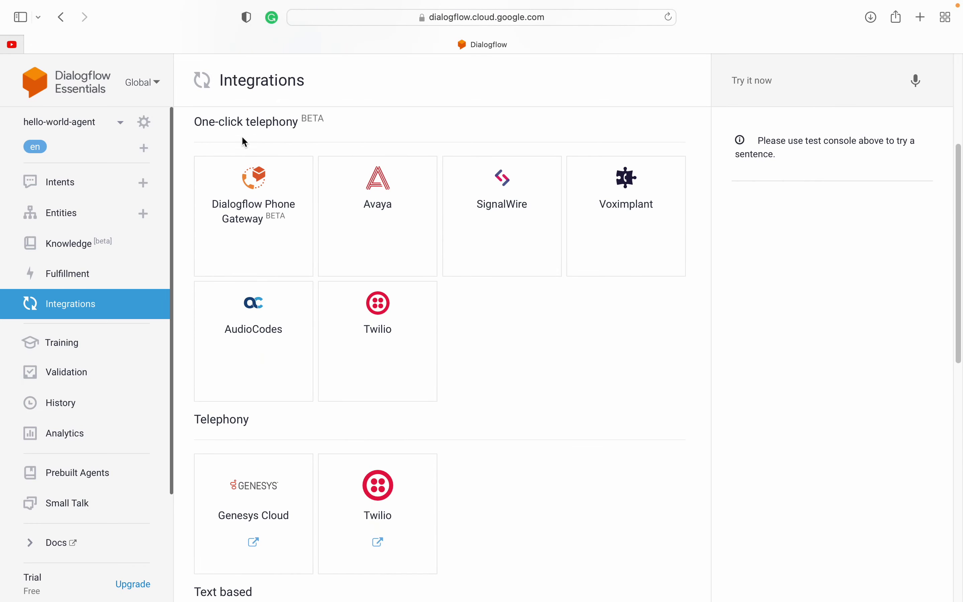
pyautogui.scroll(-4, 323, 263)
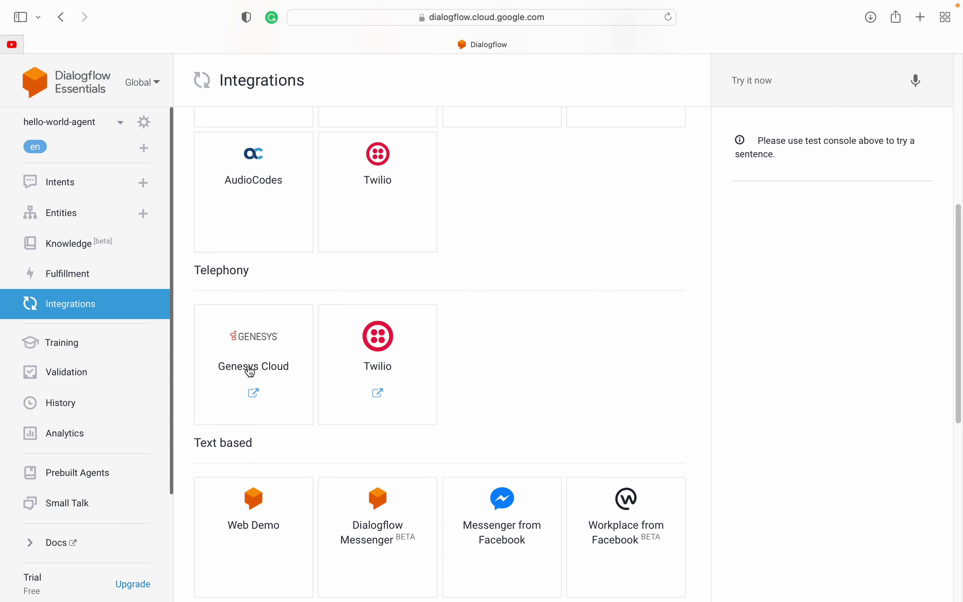
pyautogui.scroll(-4, 610, 358)
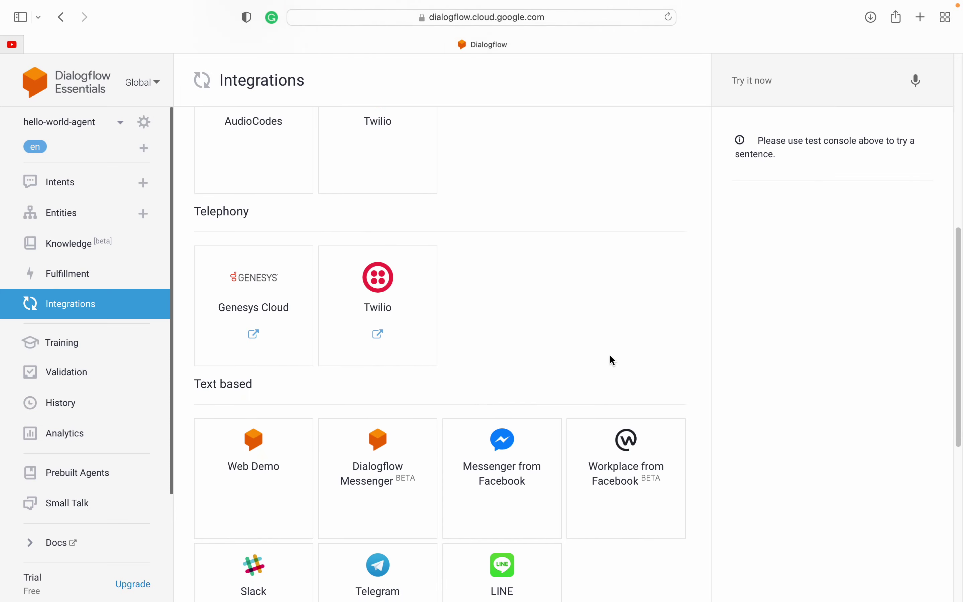
pyautogui.moveTo(189, 263); pyautogui.dragTo(283, 264)
pyautogui.click(282, 263)
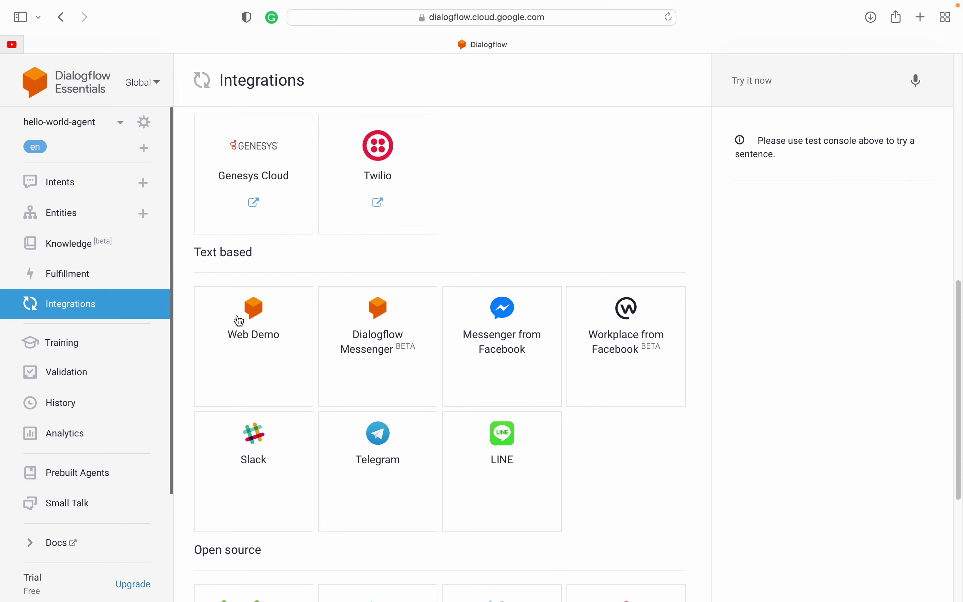
pyautogui.scroll(-2, 258, 391)
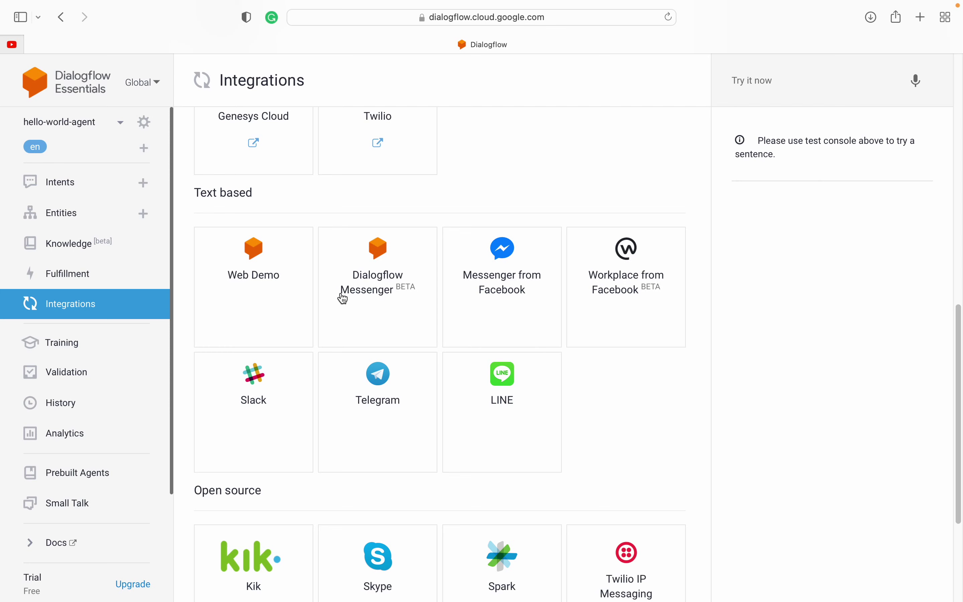
pyautogui.scroll(-3, 320, 374)
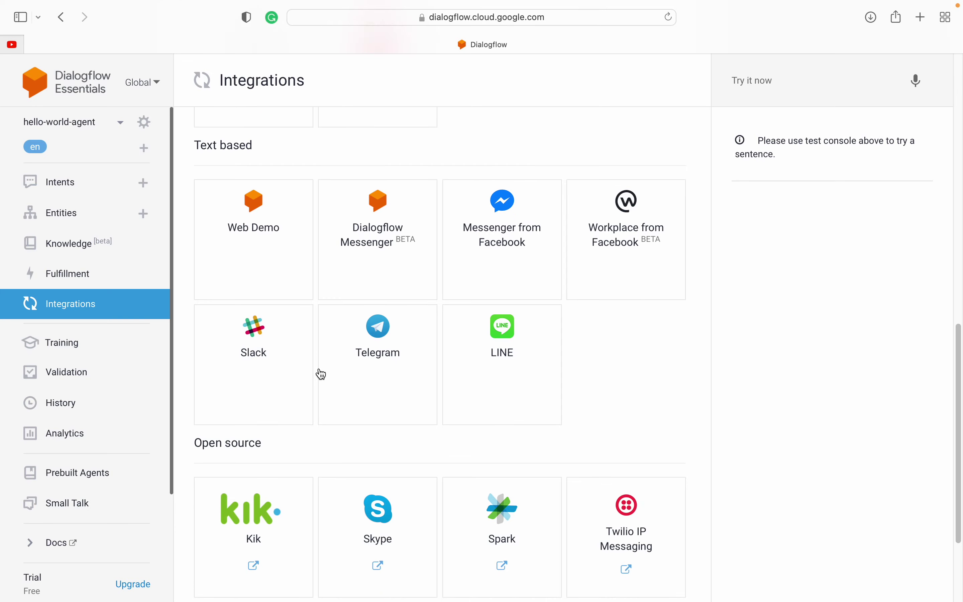
pyautogui.scroll(-5, 596, 350)
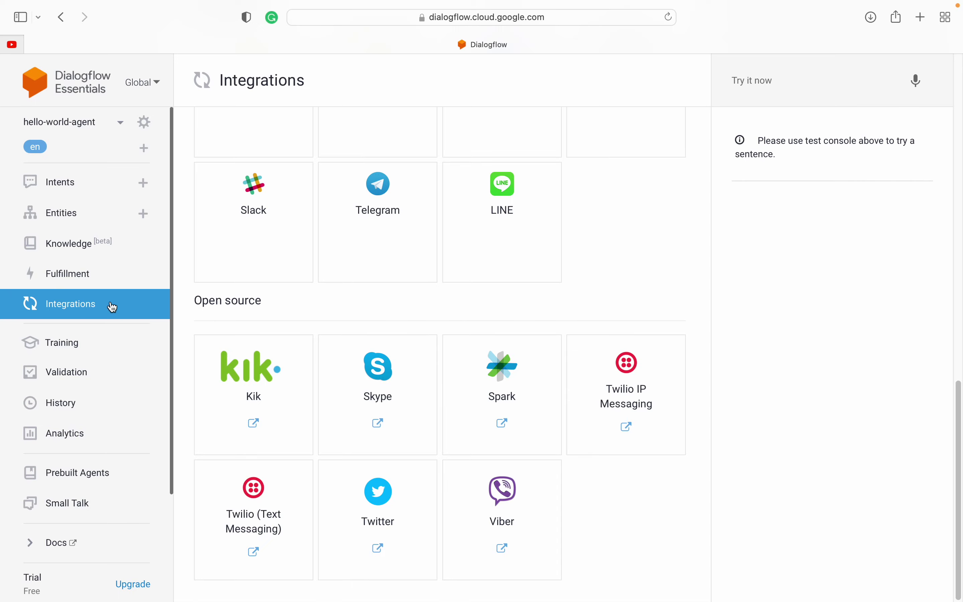
# Step: Scroll back through the Integrations page, highlighting the Google Assistant heading again
pyautogui.scroll(10, 442, 284)
pyautogui.scroll(-1, 442, 285)
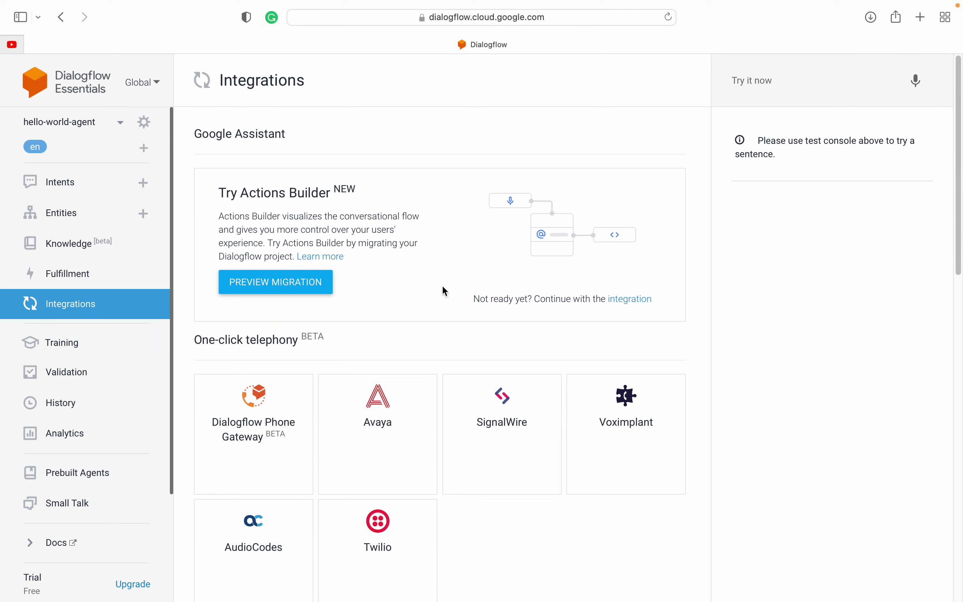
pyautogui.scroll(-5, 432, 427)
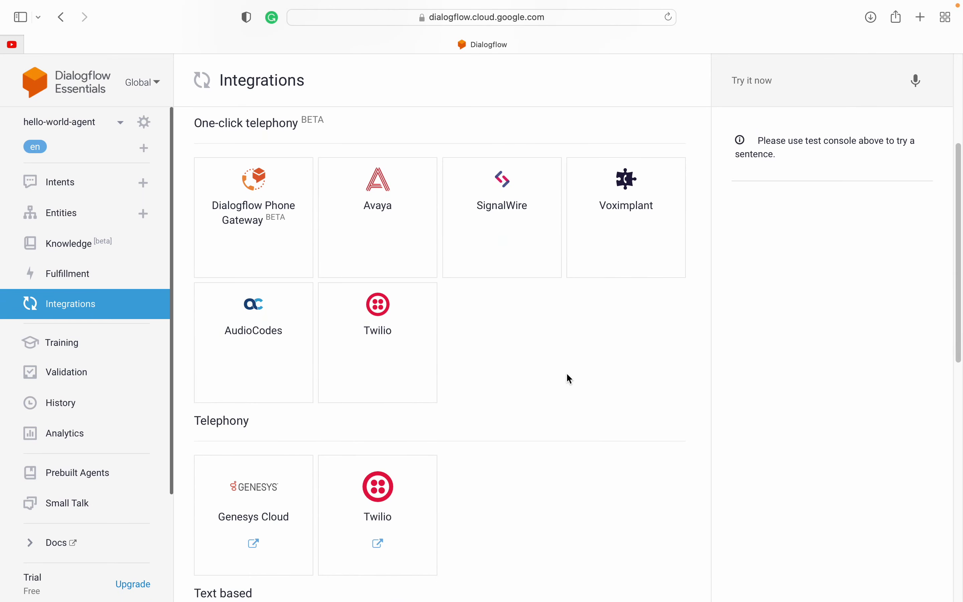
pyautogui.scroll(-5, 531, 408)
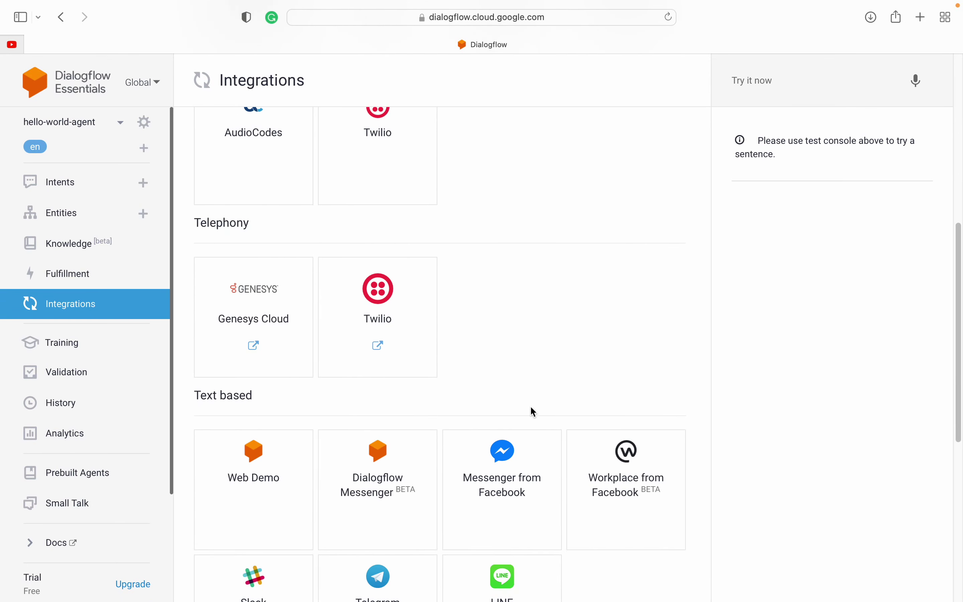
pyautogui.scroll(8, 531, 409)
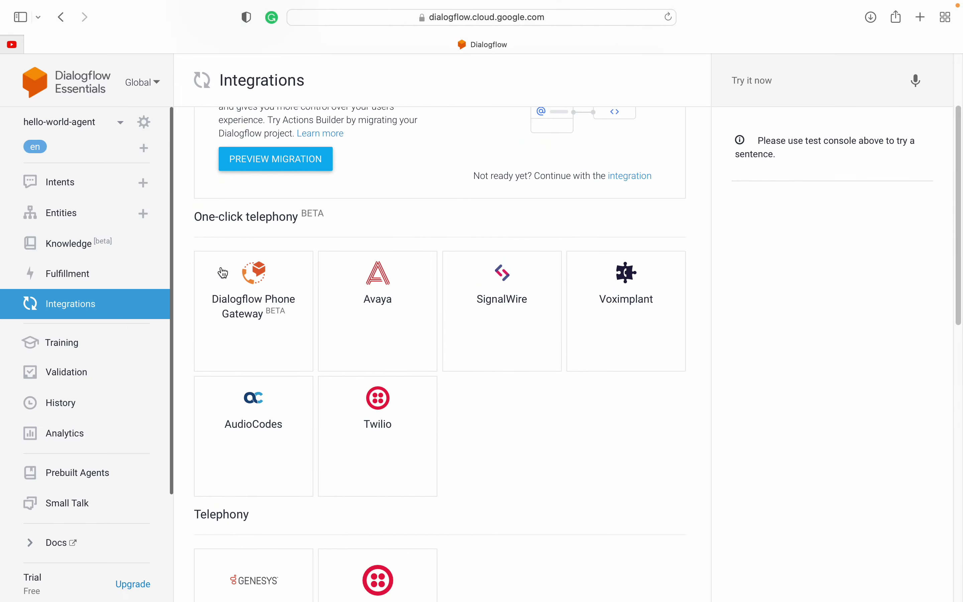
pyautogui.scroll(3, 247, 311)
pyautogui.moveTo(192, 135); pyautogui.dragTo(284, 136)
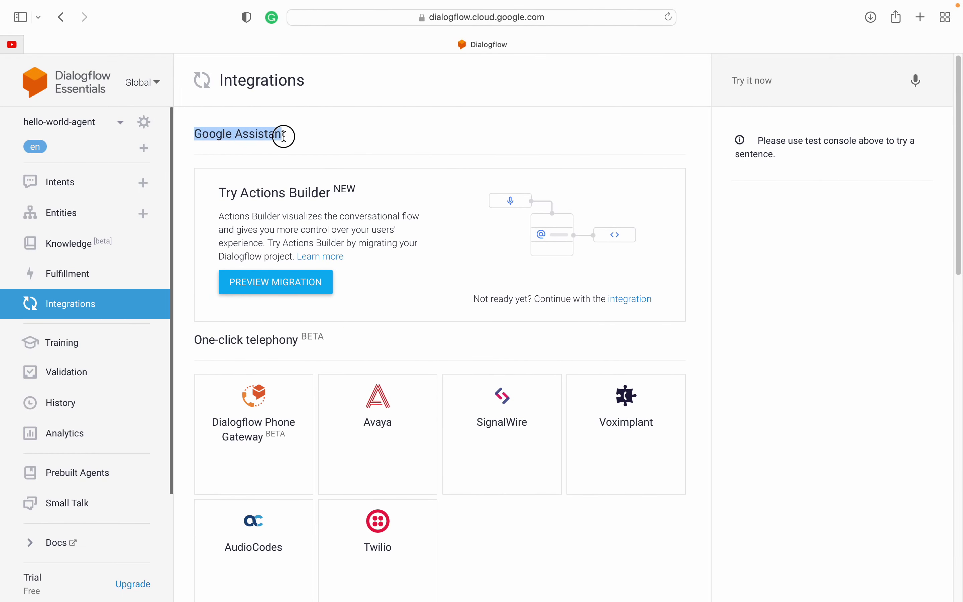
pyautogui.scroll(-11, 247, 451)
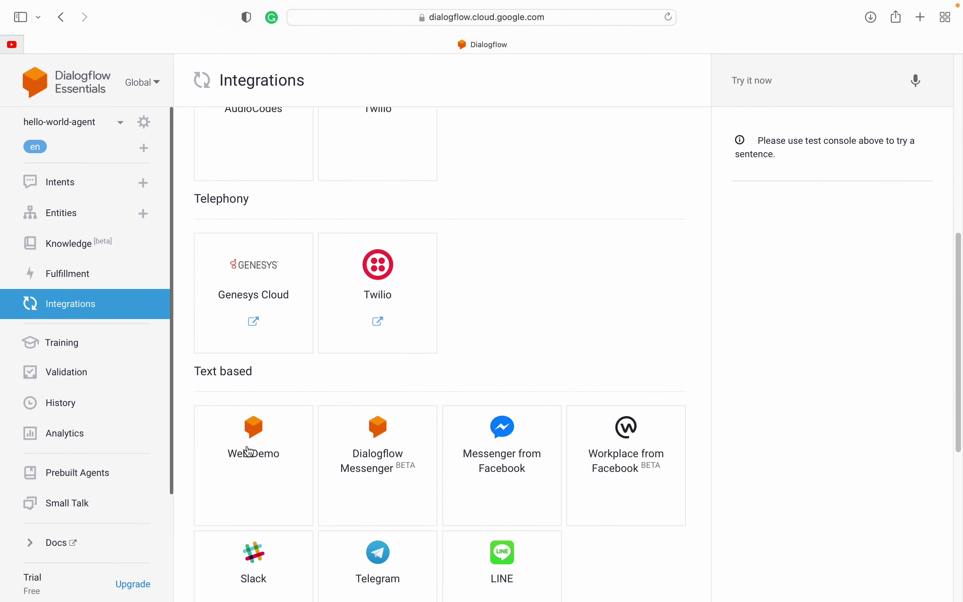
pyautogui.scroll(-1, 249, 451)
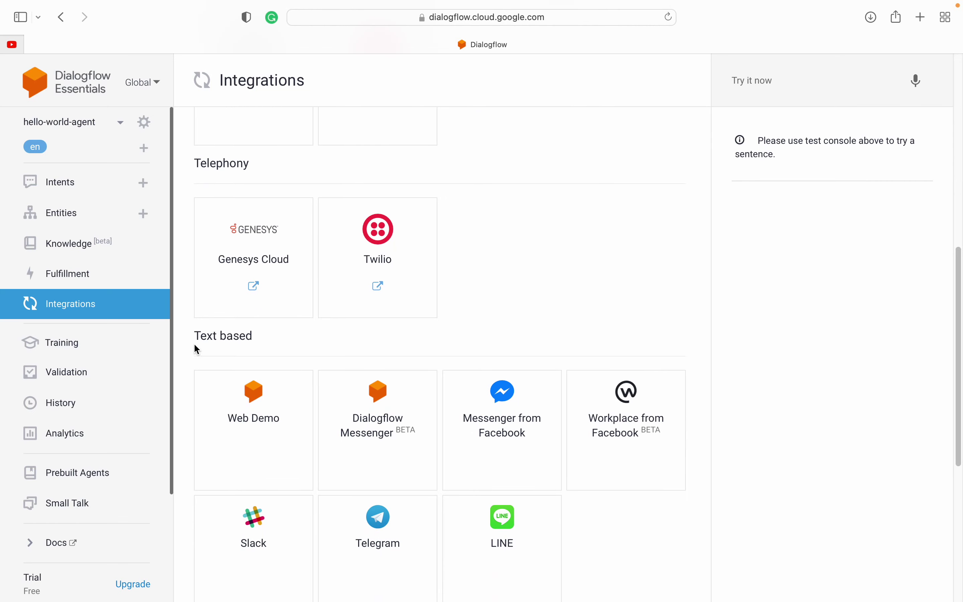
# Step: Highlight the Text based integrations Web Demo and Dialogflow Messenger, then open the Training page
pyautogui.moveTo(193, 343); pyautogui.dragTo(258, 344)
pyautogui.click(273, 344)
pyautogui.moveTo(262, 402); pyautogui.dragTo(530, 425)
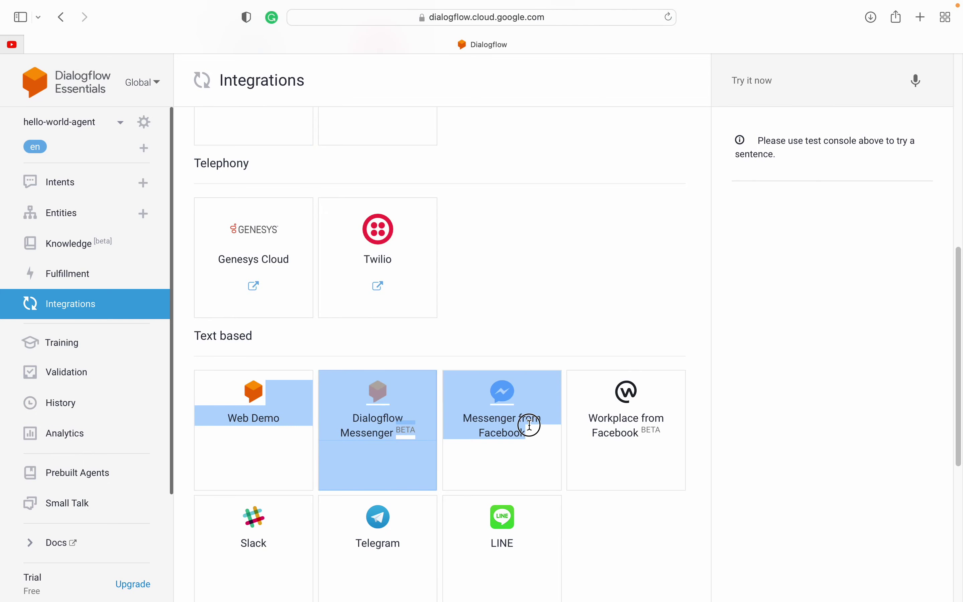
pyautogui.click(643, 334)
pyautogui.scroll(-5, 469, 417)
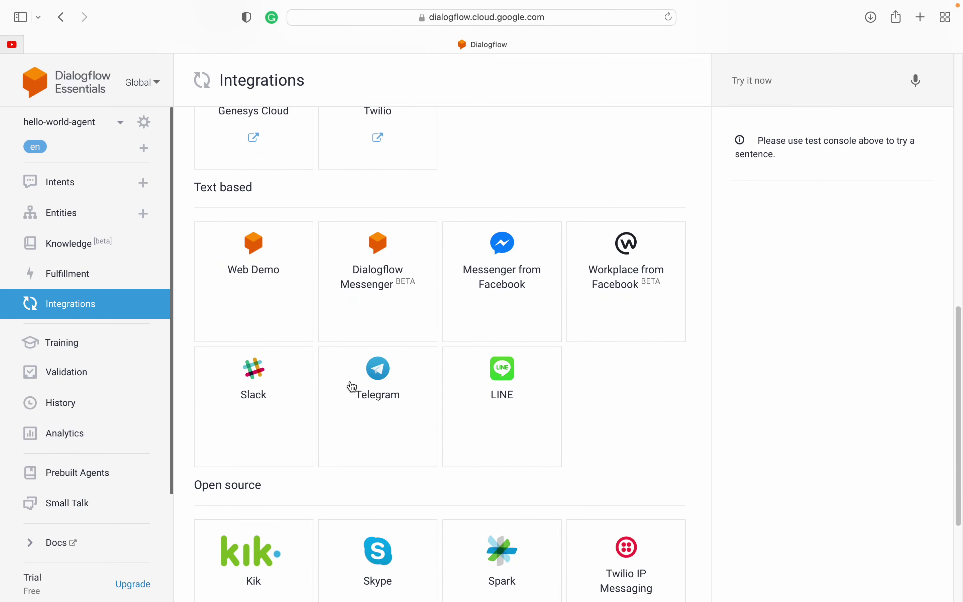
pyautogui.scroll(-2, 374, 414)
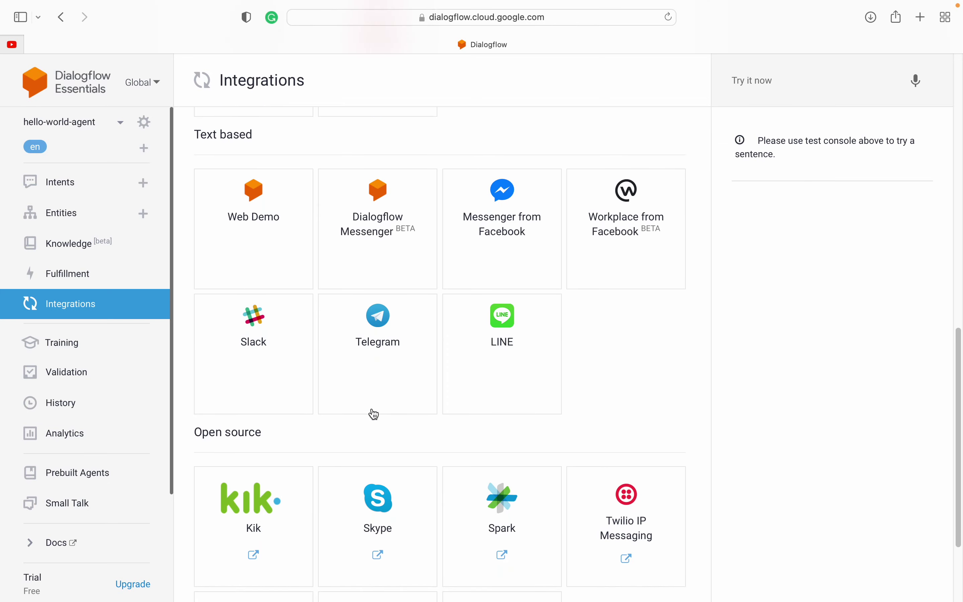
pyautogui.scroll(-5, 374, 413)
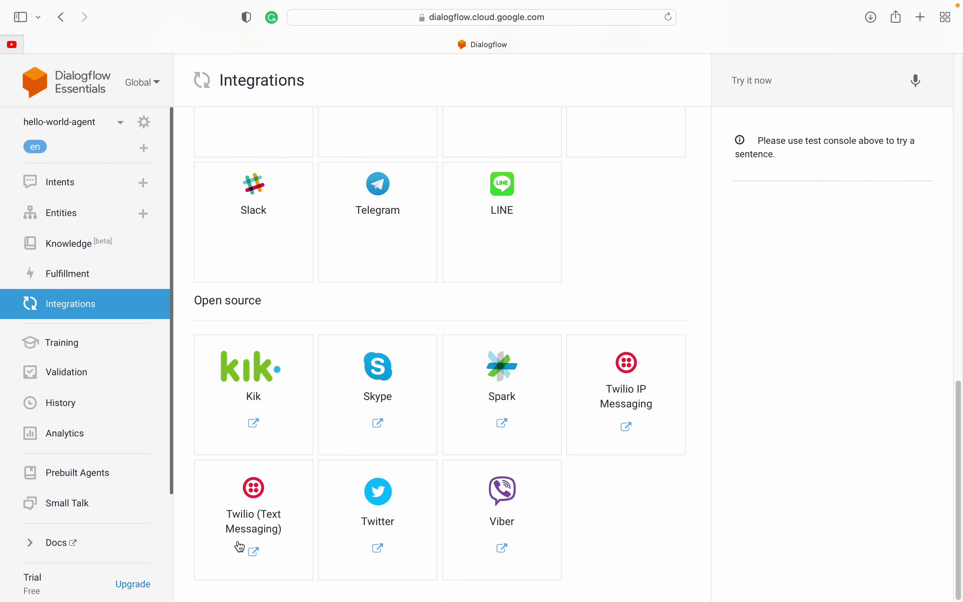
pyautogui.click(72, 355)
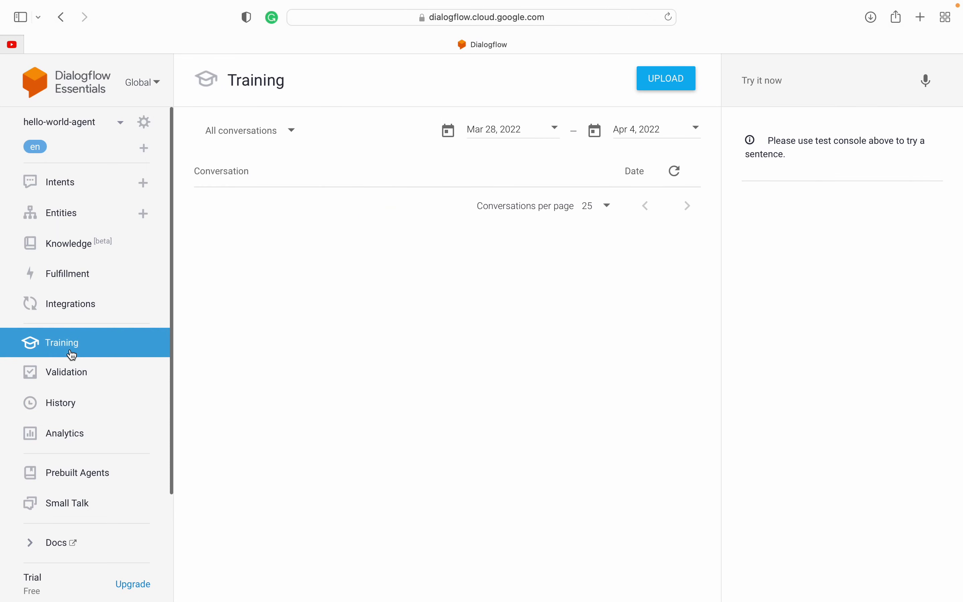
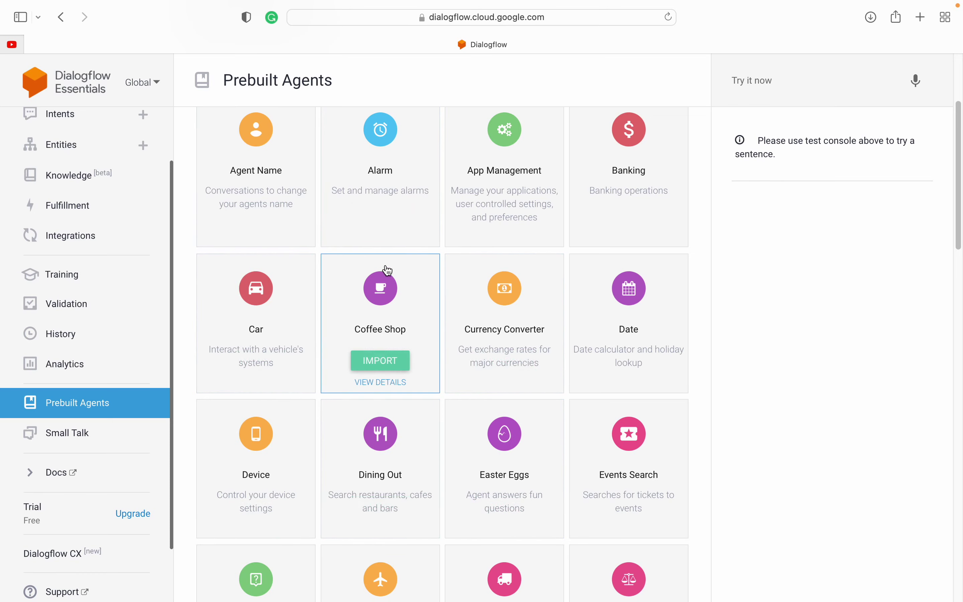
# Step: Go to the agent's Small Talk page and expand the About agent questions
pyautogui.scroll(3, 382, 274)
pyautogui.scroll(-4, 380, 367)
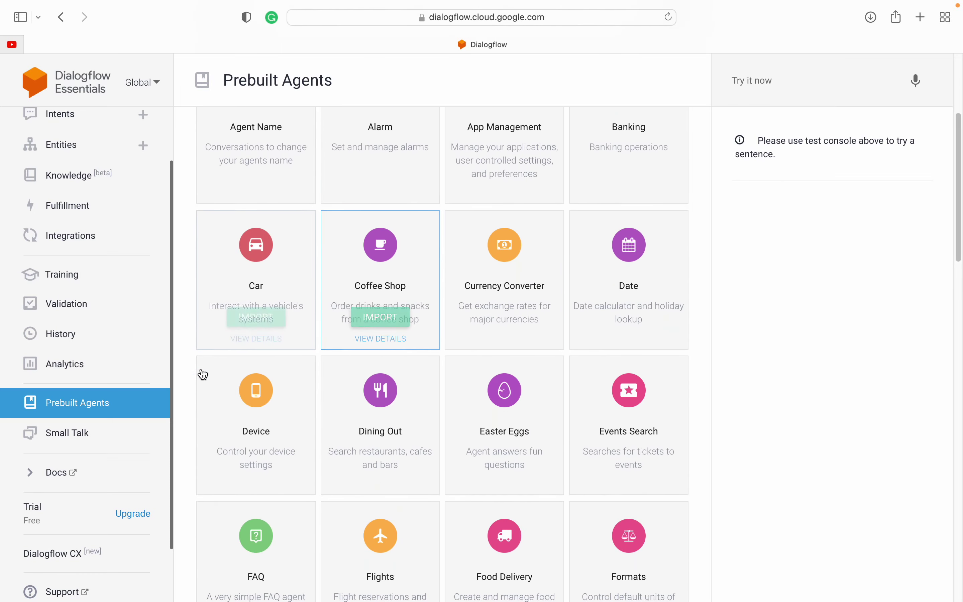
pyautogui.scroll(2, 96, 183)
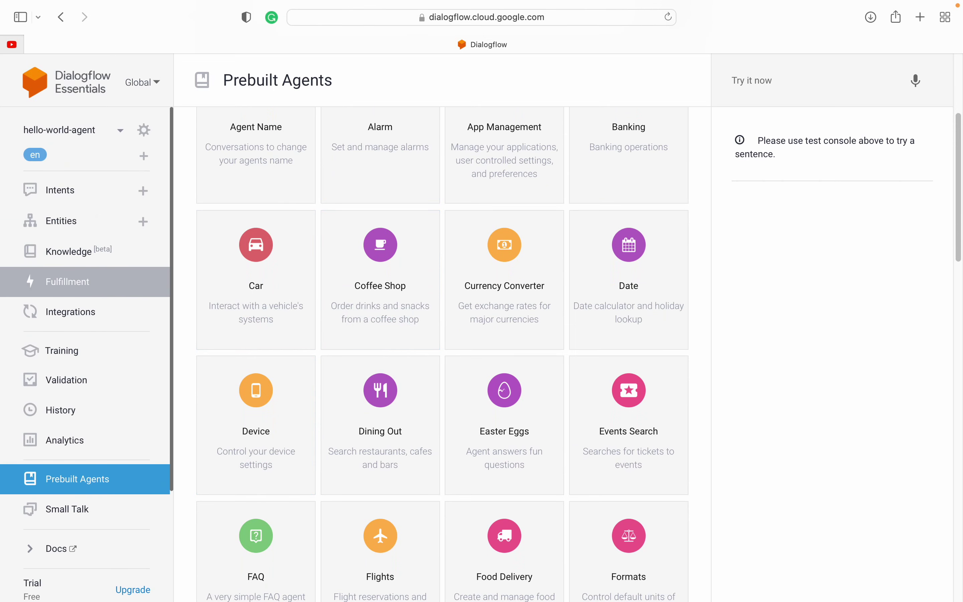
pyautogui.scroll(-3, 97, 215)
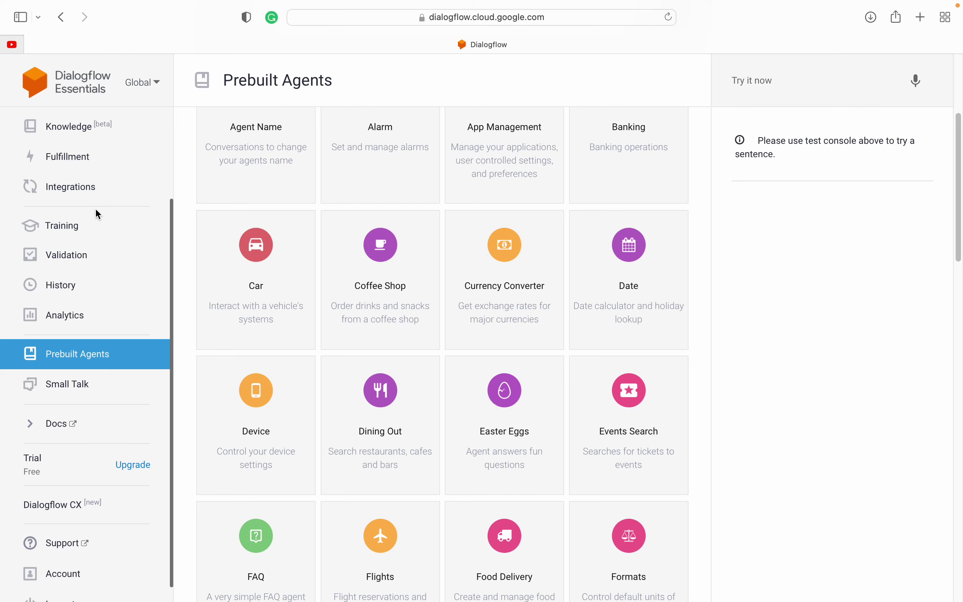
pyautogui.click(64, 388)
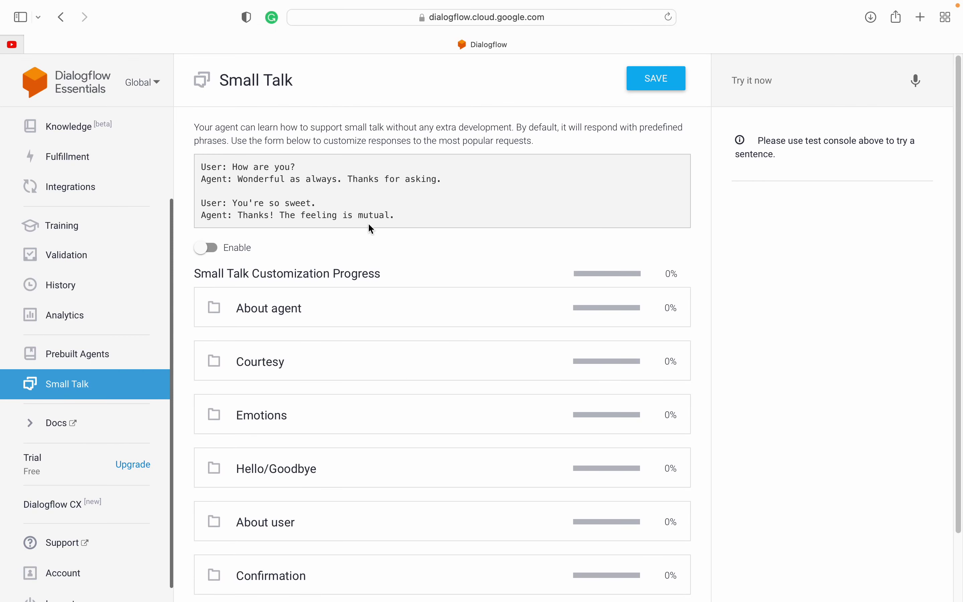
pyautogui.scroll(-2, 395, 247)
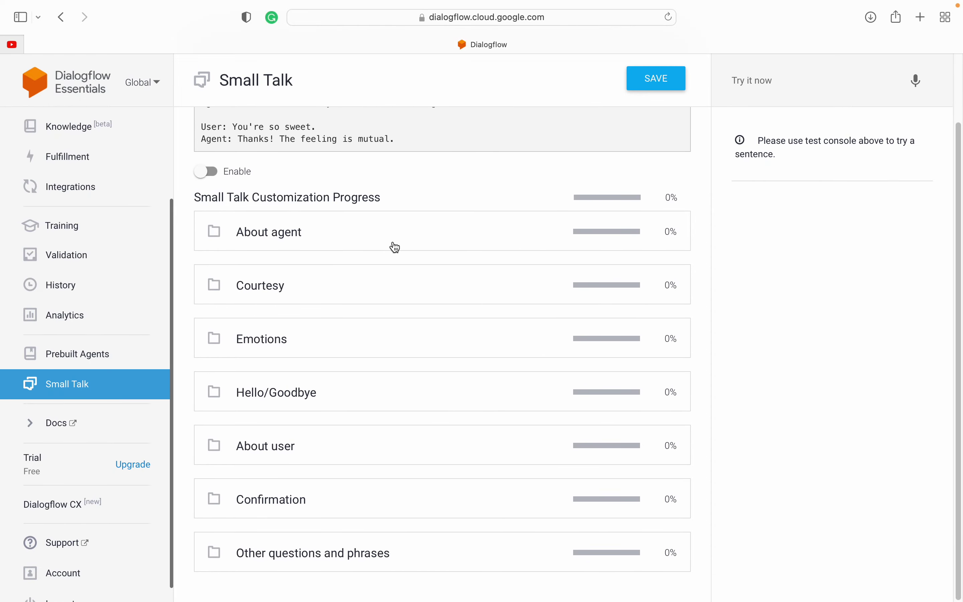
pyautogui.scroll(2, 394, 248)
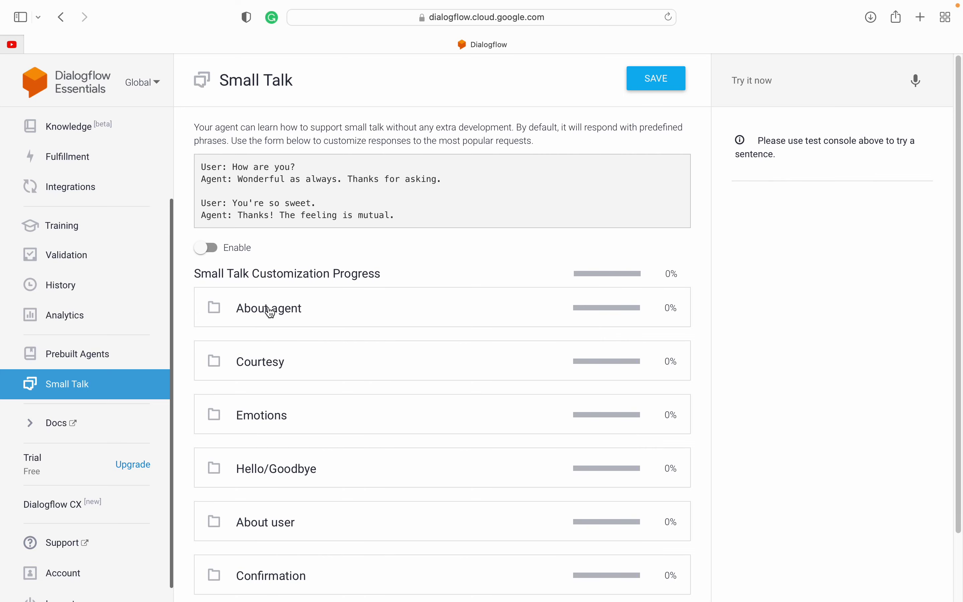
pyautogui.click(270, 312)
# Step: Add two test answers for 'Who are you?': 'ims ds dsd sdfsfsdf' and 'sdfssdfsdfs'
pyautogui.scroll(-10, 305, 454)
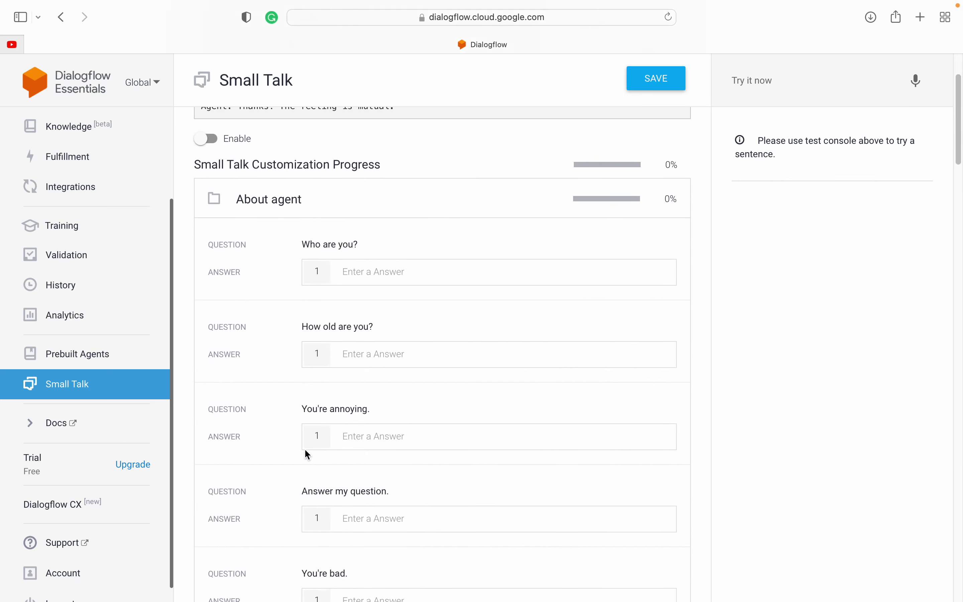
pyautogui.scroll(-10, 306, 454)
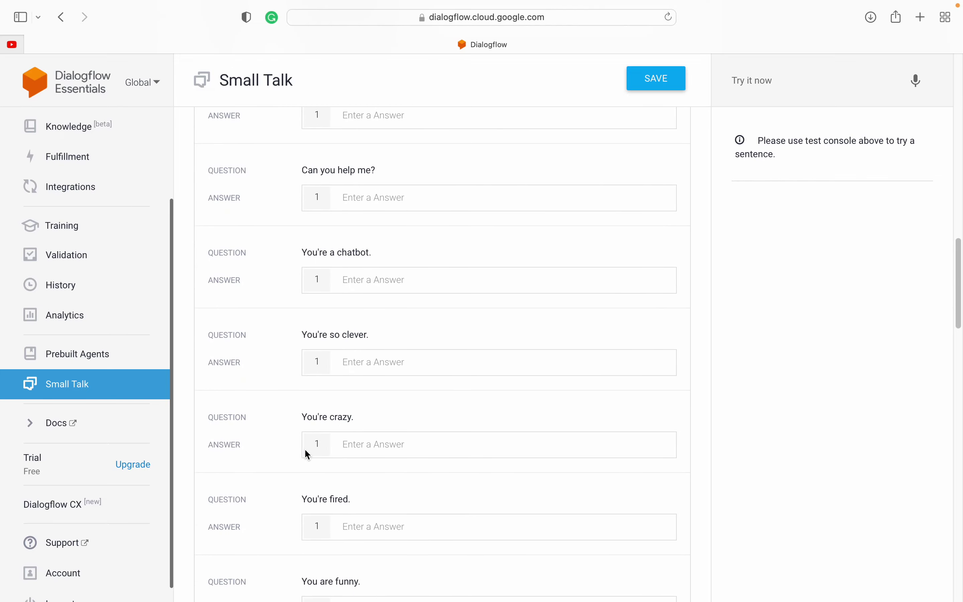
pyautogui.scroll(12, 306, 453)
pyautogui.scroll(7, 308, 454)
pyautogui.scroll(5, 316, 225)
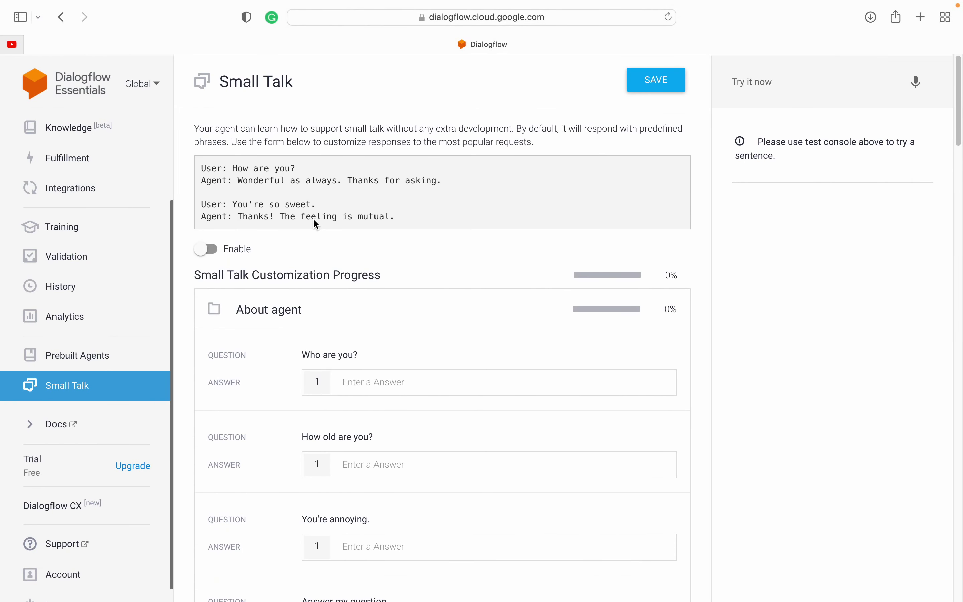
pyautogui.click(353, 381)
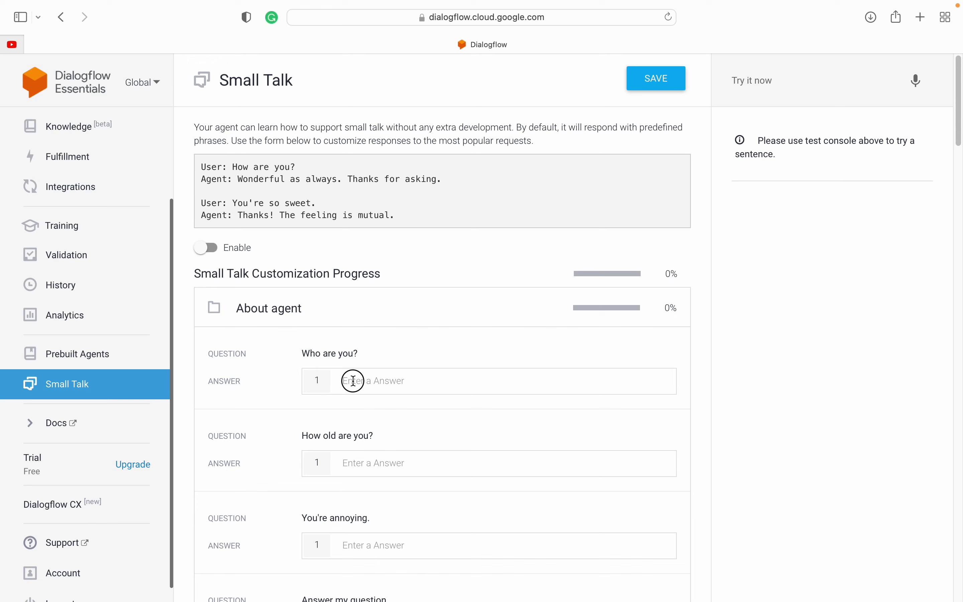
pyautogui.write('ims')
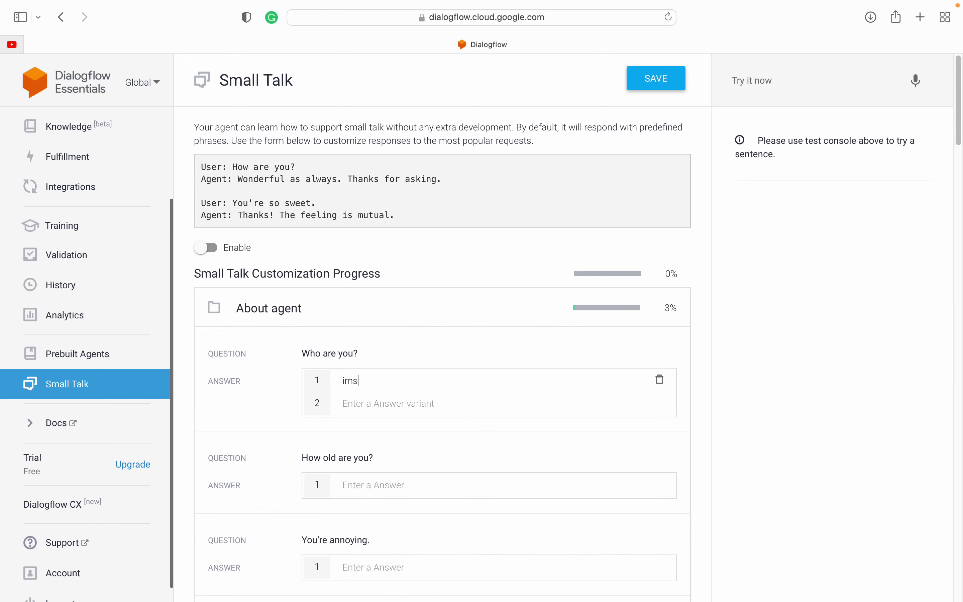
pyautogui.write(' ds dsd sdfsfsdf')
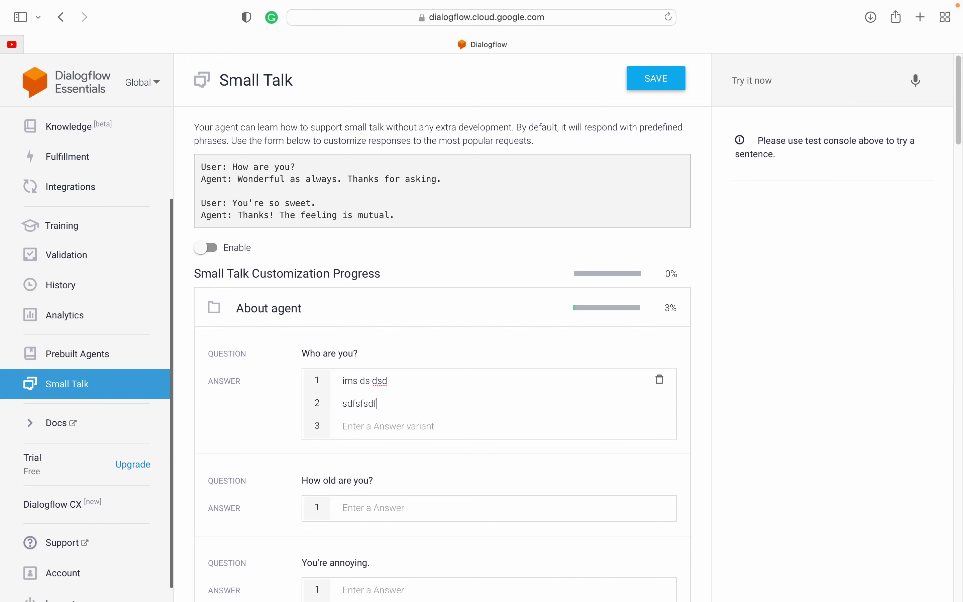
pyautogui.click(352, 426)
pyautogui.write('sdfs')
pyautogui.write('sdfsdfs')
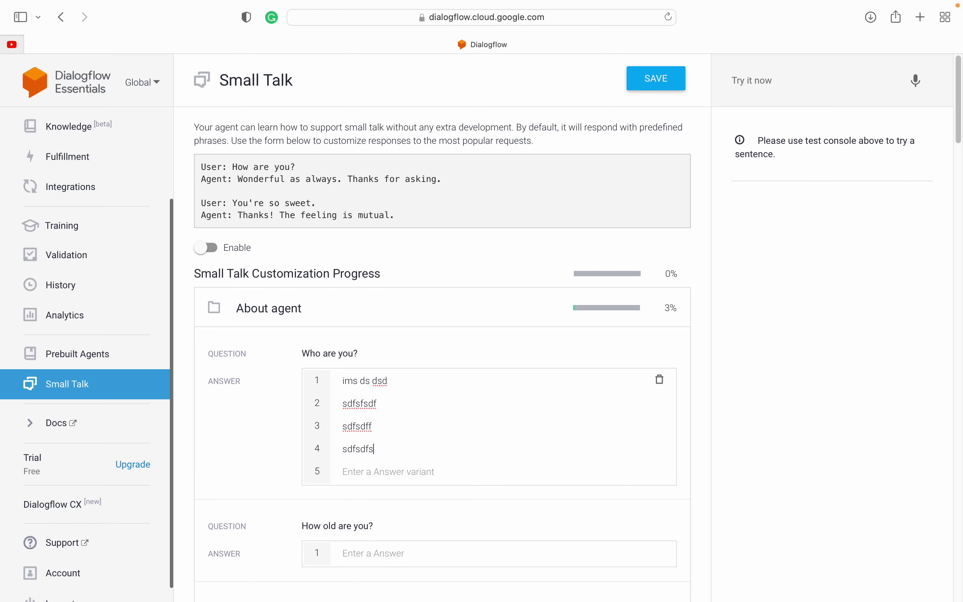
# Step: Delete every answer variant for 'Who are you?' and collapse the About agent section
pyautogui.moveTo(302, 353); pyautogui.dragTo(396, 353)
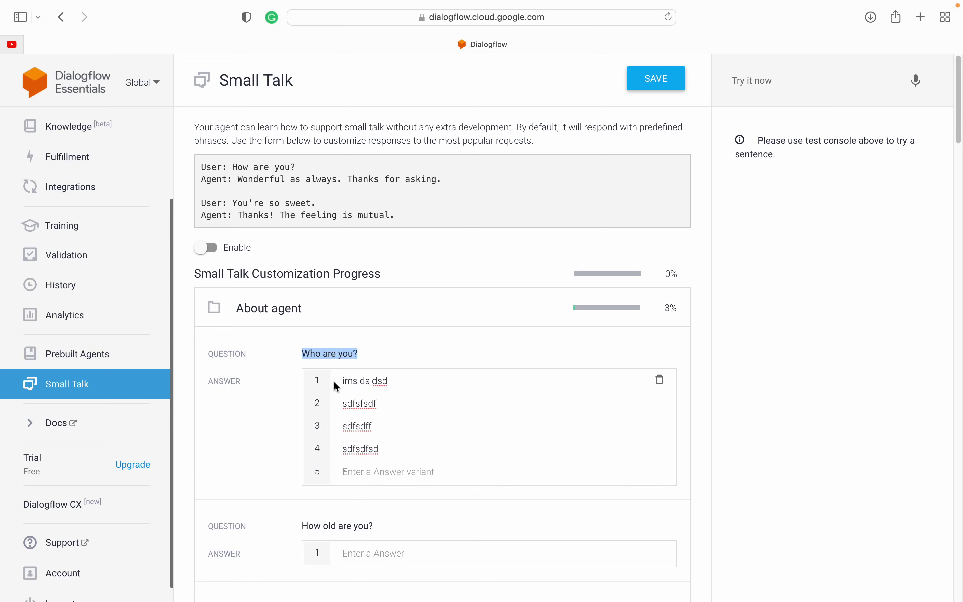
pyautogui.moveTo(338, 381); pyautogui.dragTo(411, 469)
pyautogui.click(411, 468)
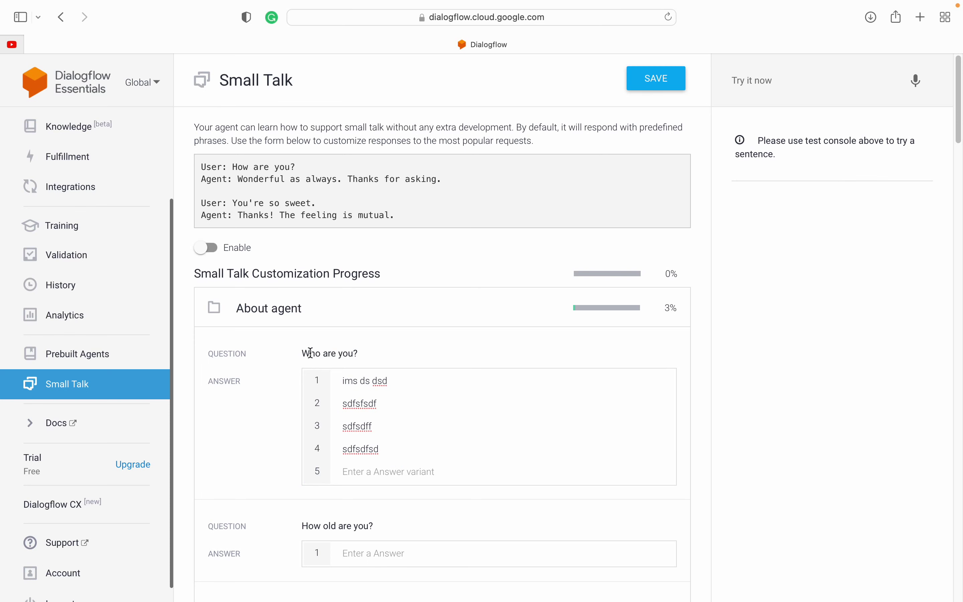
pyautogui.moveTo(310, 353); pyautogui.dragTo(350, 353)
pyautogui.click(373, 352)
pyautogui.click(660, 380)
pyautogui.click(659, 380)
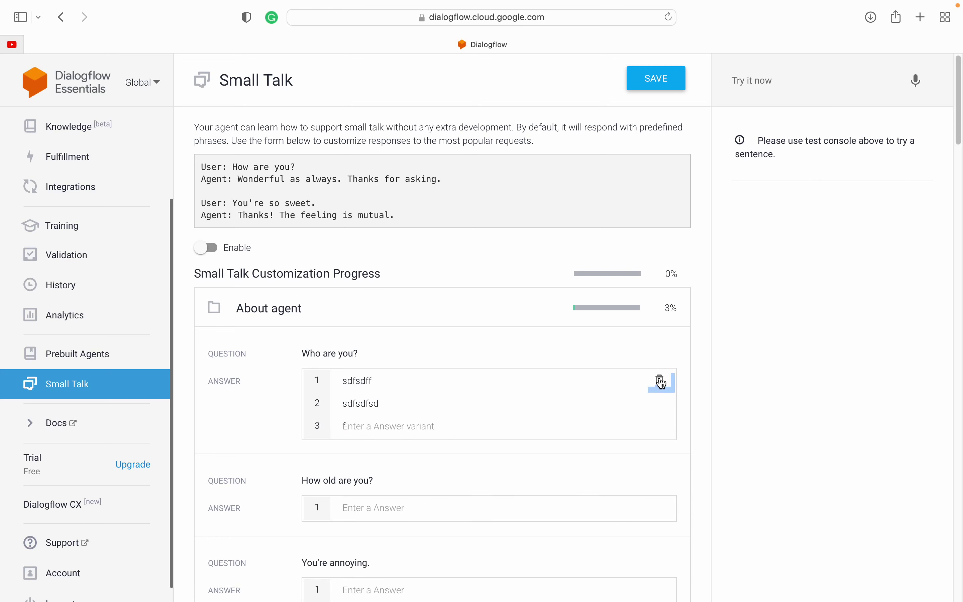
pyautogui.click(660, 380)
pyautogui.click(660, 380)
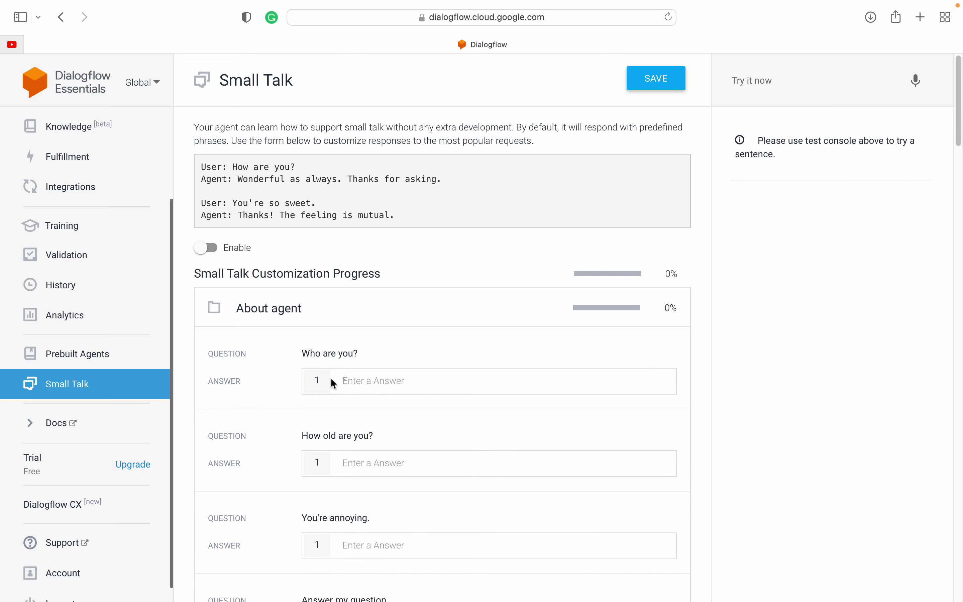
pyautogui.click(252, 310)
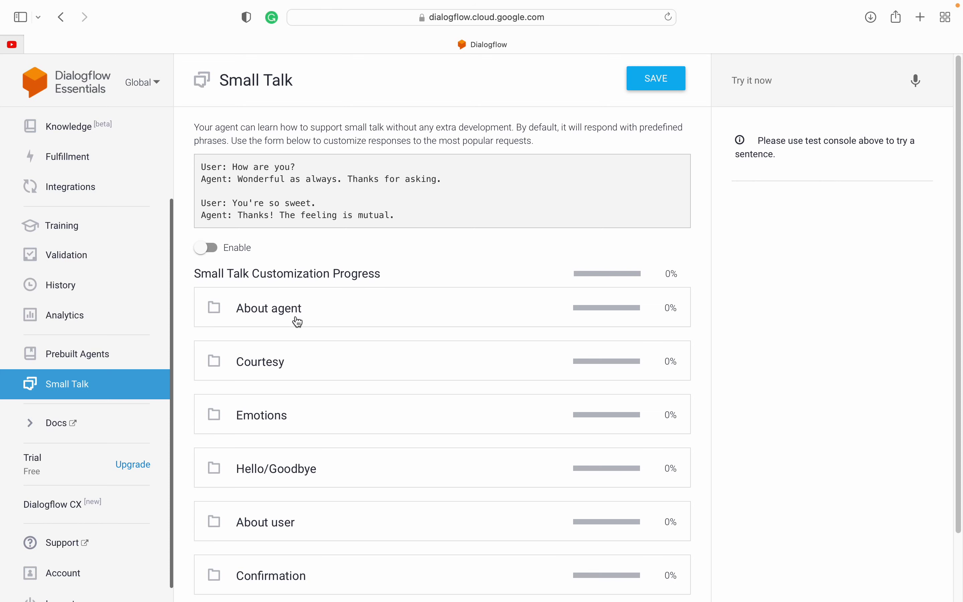
# Step: Expand the Emotions small-talk section and look over questions like 'Ha ha ha!' and 'Wow!'
pyautogui.click(262, 415)
pyautogui.scroll(-5, 232, 478)
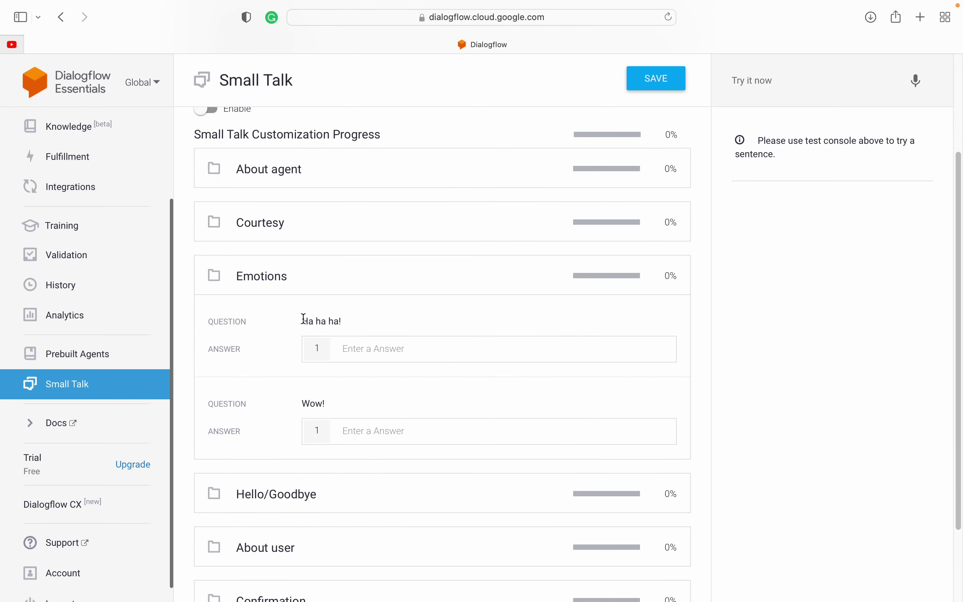
pyautogui.moveTo(303, 318); pyautogui.dragTo(354, 319)
pyautogui.click(358, 319)
pyautogui.moveTo(303, 403); pyautogui.dragTo(325, 401)
pyautogui.click(325, 401)
pyautogui.scroll(-3, 231, 398)
# Step: Review the Hello/Goodbye questions (Bye-bye!, Good evening!, Good morning!), then collapse both sections
pyautogui.click(312, 388)
pyautogui.scroll(-4, 295, 454)
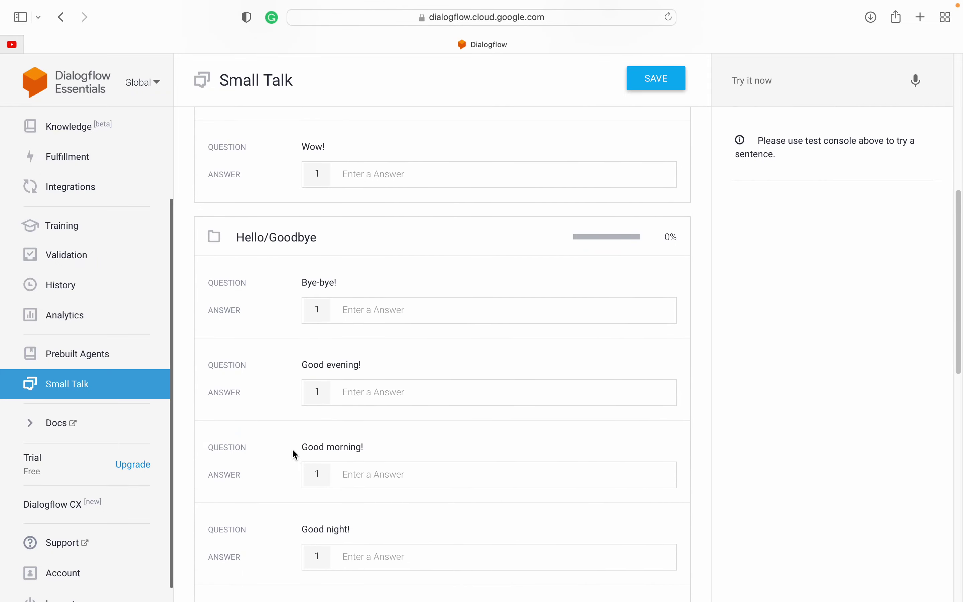
pyautogui.moveTo(301, 281); pyautogui.dragTo(350, 280)
pyautogui.click(351, 281)
pyautogui.moveTo(301, 365); pyautogui.dragTo(379, 370)
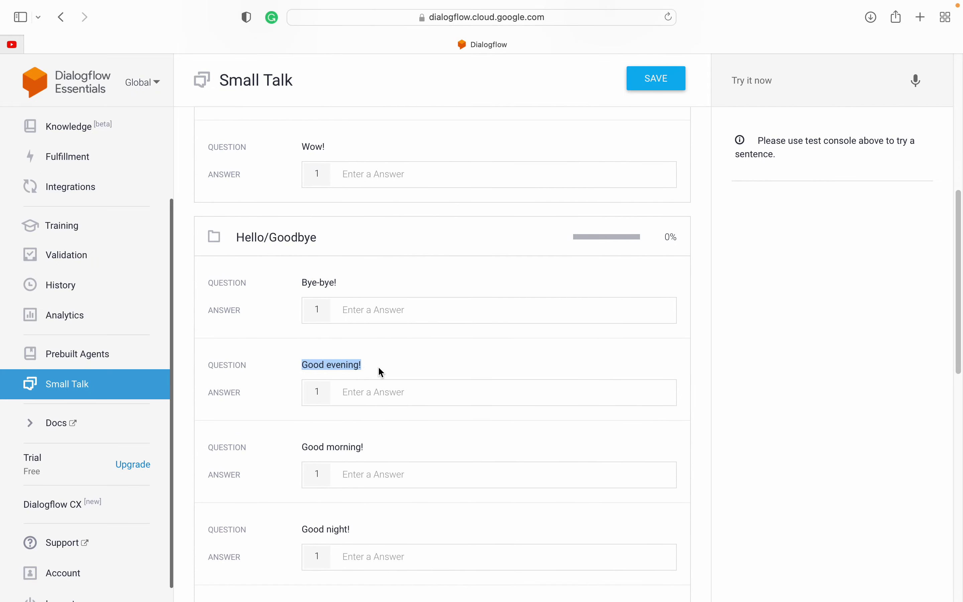
pyautogui.click(380, 370)
pyautogui.moveTo(301, 447); pyautogui.dragTo(357, 447)
pyautogui.click(357, 447)
pyautogui.scroll(-3, 259, 477)
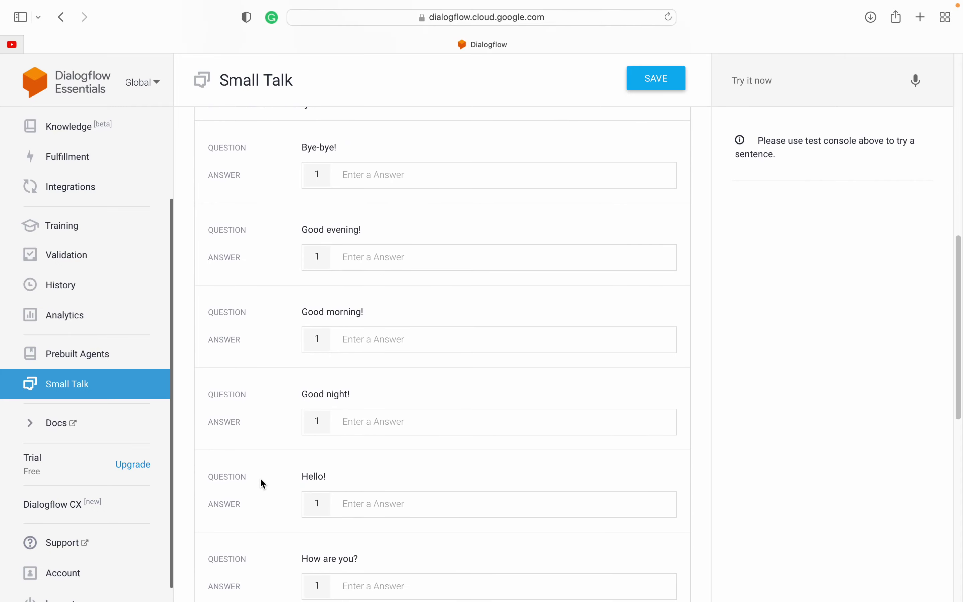
pyautogui.scroll(12, 259, 438)
pyautogui.click(266, 422)
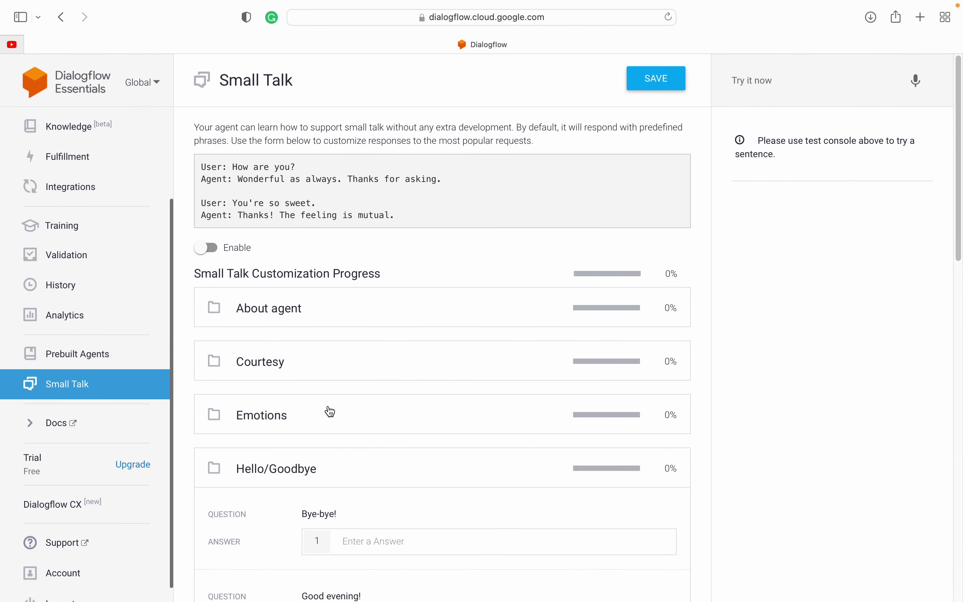
pyautogui.click(254, 481)
# Step: Bring up the Dialogflow pricing plans via Upgrade under Trial in the sidebar
pyautogui.scroll(-3, 251, 434)
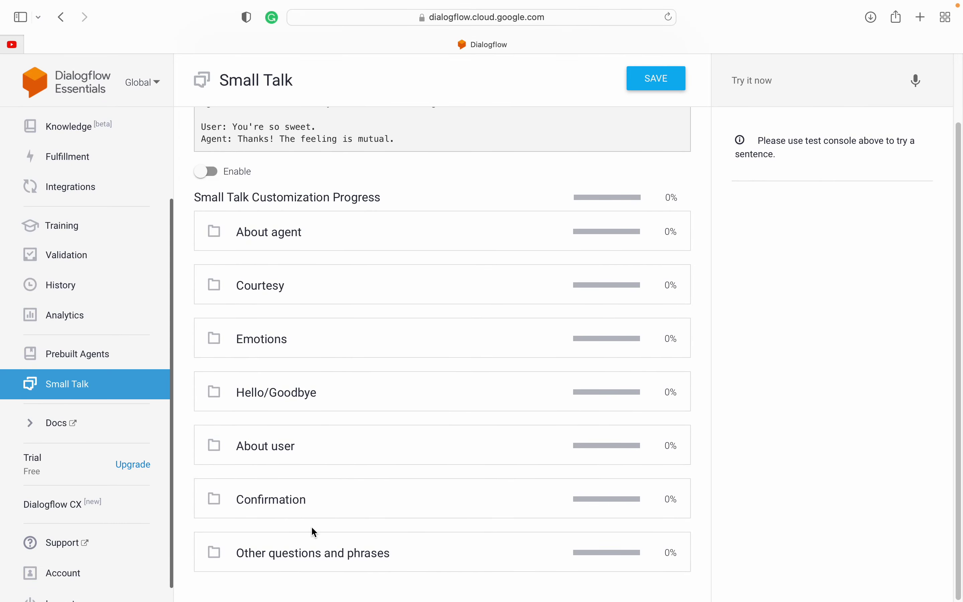
pyautogui.scroll(3, 309, 433)
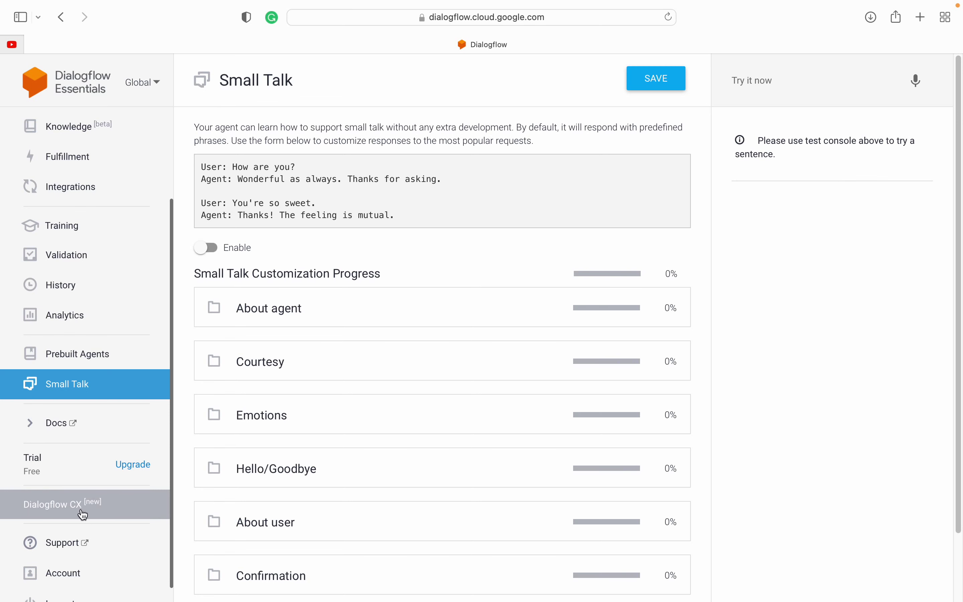
pyautogui.scroll(-1, 82, 501)
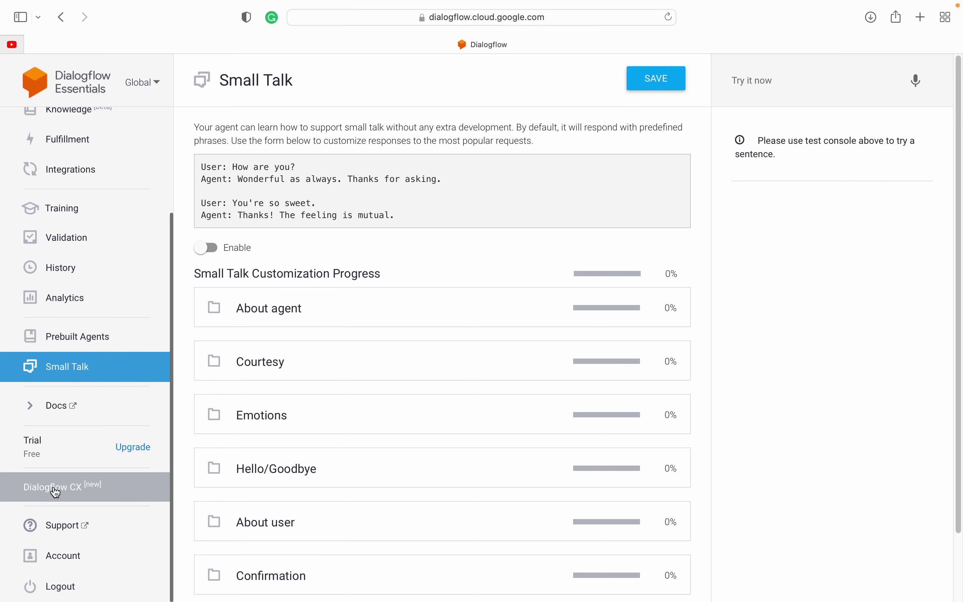
pyautogui.scroll(5, 77, 443)
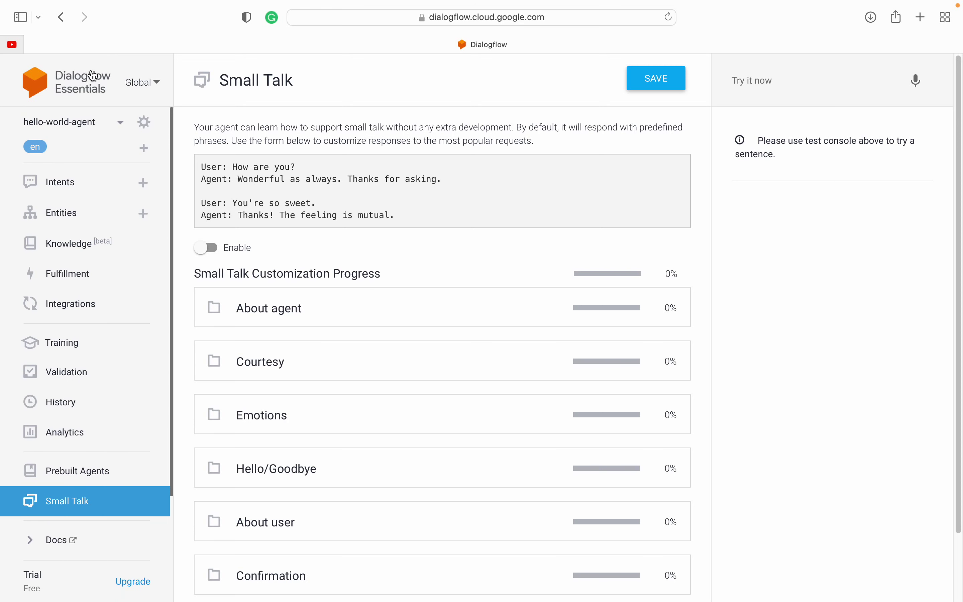
pyautogui.scroll(-4, 91, 361)
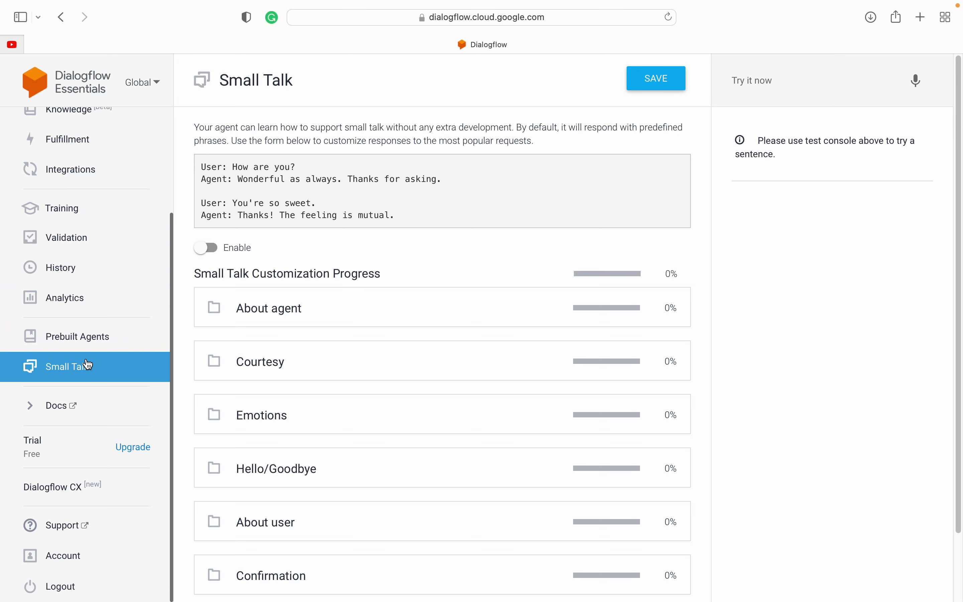
pyautogui.click(134, 448)
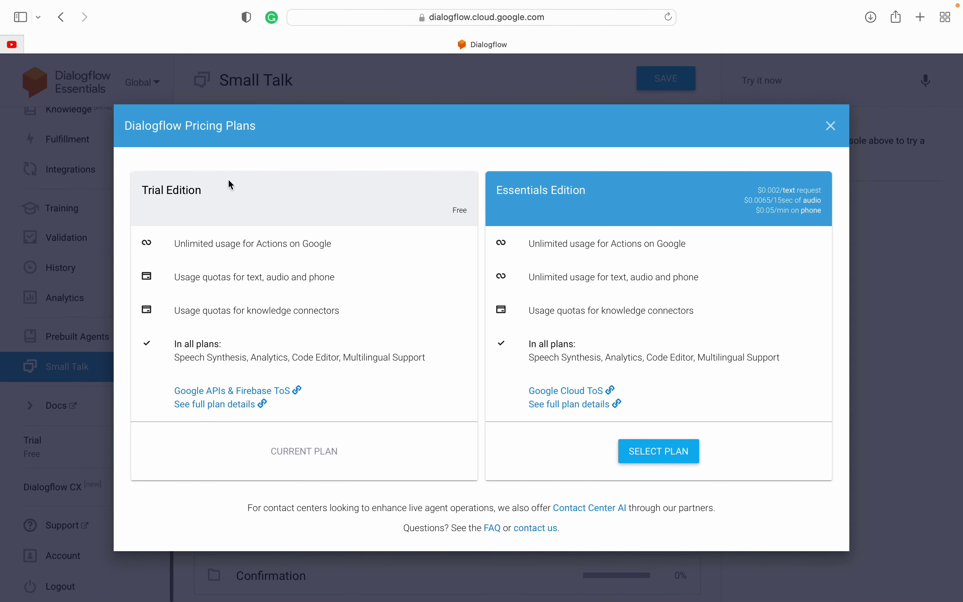
# Step: Compare the free Trial Edition with the Essentials Edition price lines in the pricing dialog
pyautogui.moveTo(142, 191); pyautogui.dragTo(208, 192)
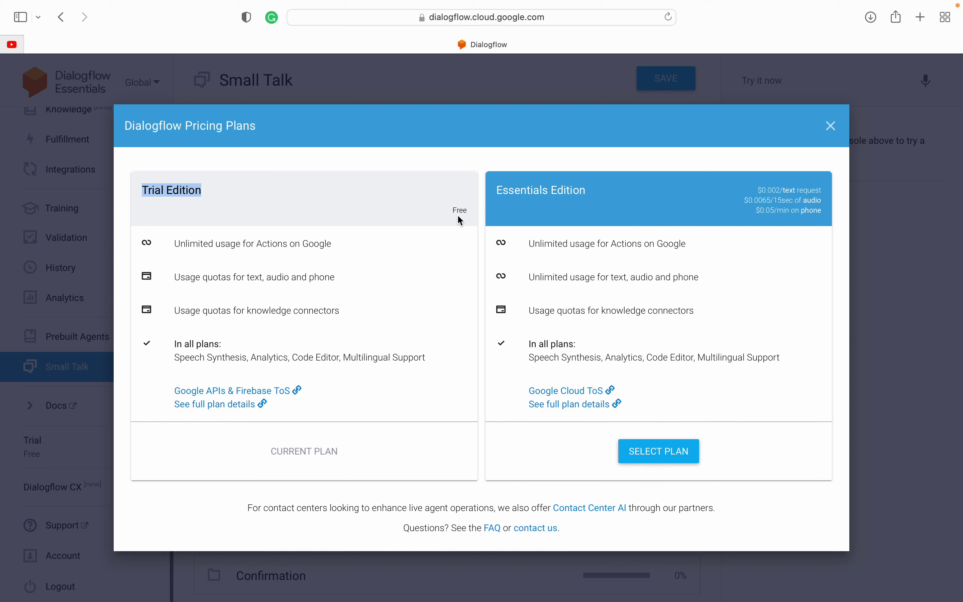
pyautogui.moveTo(455, 210); pyautogui.dragTo(473, 210)
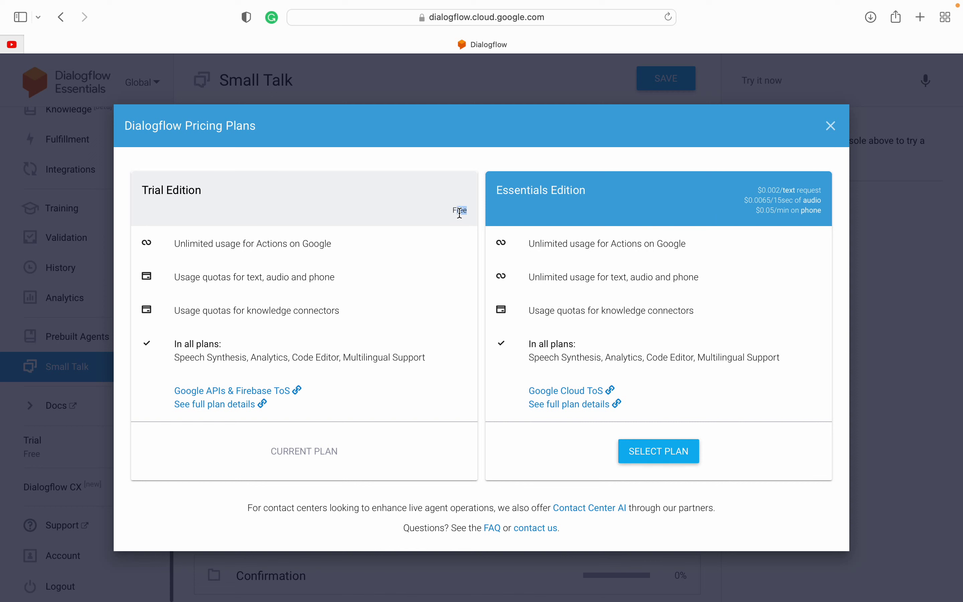
pyautogui.doubleClick(460, 211)
pyautogui.click(461, 213)
pyautogui.moveTo(757, 194); pyautogui.dragTo(823, 217)
pyautogui.click(784, 198)
# Step: Examine the Essentials prices: $0.002 per text request, the audio rate, and $0.05/min phone
pyautogui.moveTo(759, 190); pyautogui.dragTo(783, 191)
pyautogui.doubleClick(808, 191)
pyautogui.moveTo(758, 190); pyautogui.dragTo(821, 190)
pyautogui.click(757, 191)
pyautogui.moveTo(743, 201); pyautogui.dragTo(783, 200)
pyautogui.moveTo(744, 201); pyautogui.dragTo(789, 201)
pyautogui.click(789, 201)
pyautogui.moveTo(757, 211); pyautogui.dragTo(781, 211)
pyautogui.tripleClick(781, 210)
pyautogui.click(781, 211)
# Step: Close the pricing plans and search Google for 'dialogflow pricing' in a new tab
pyautogui.click(831, 127)
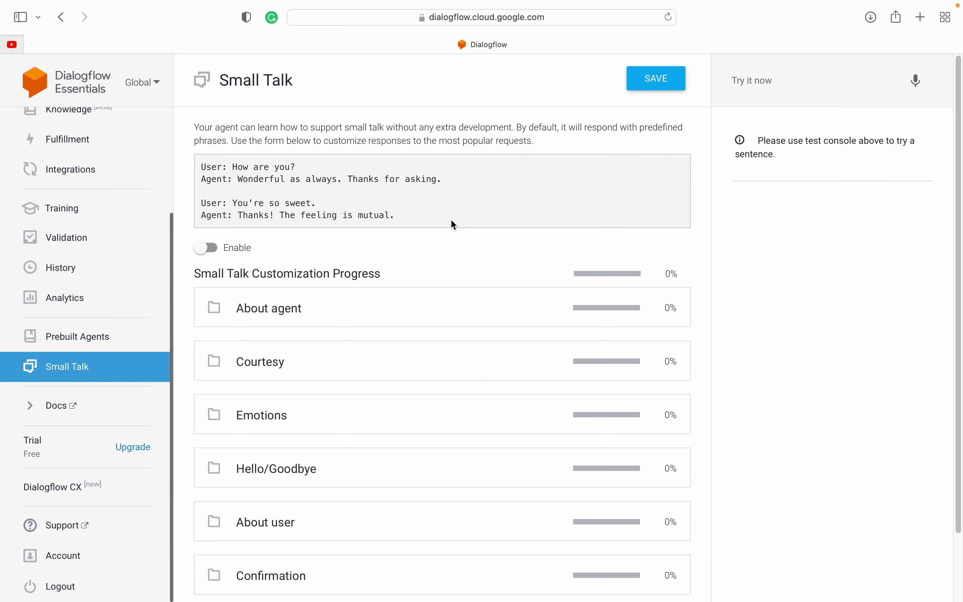
pyautogui.press('super+t')
pyautogui.write('dia')
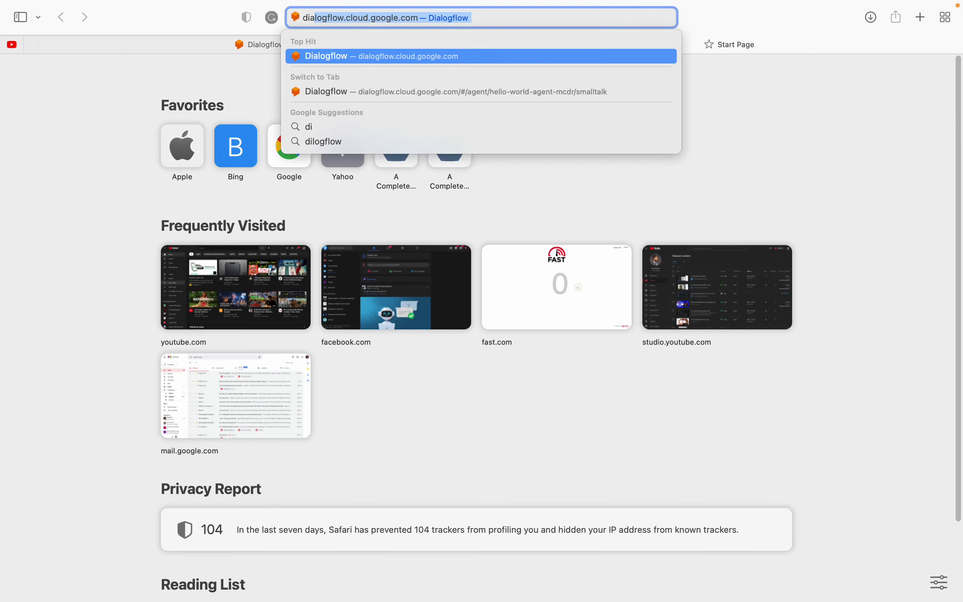
pyautogui.write('logflow pricing')
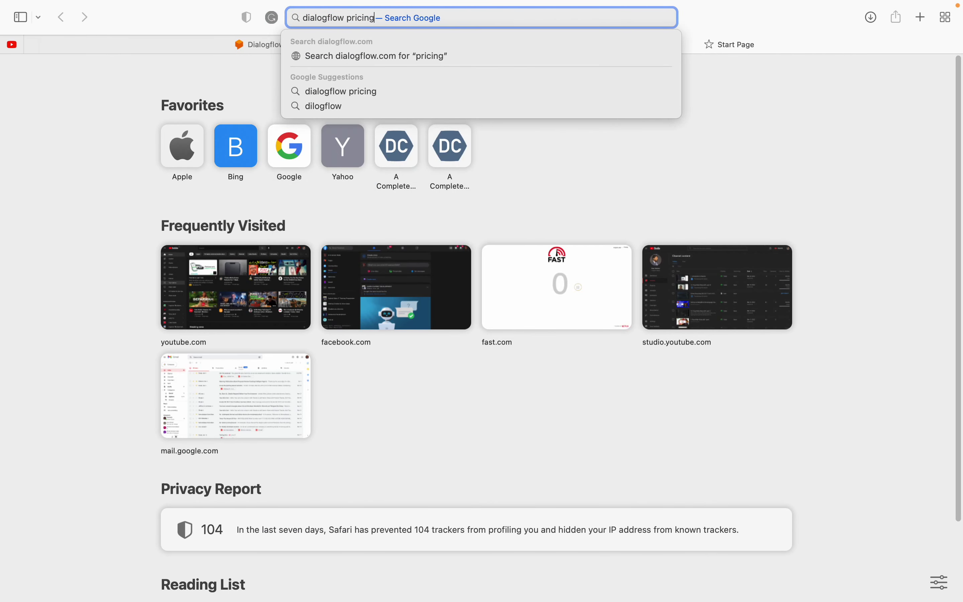
pyautogui.press('Return')
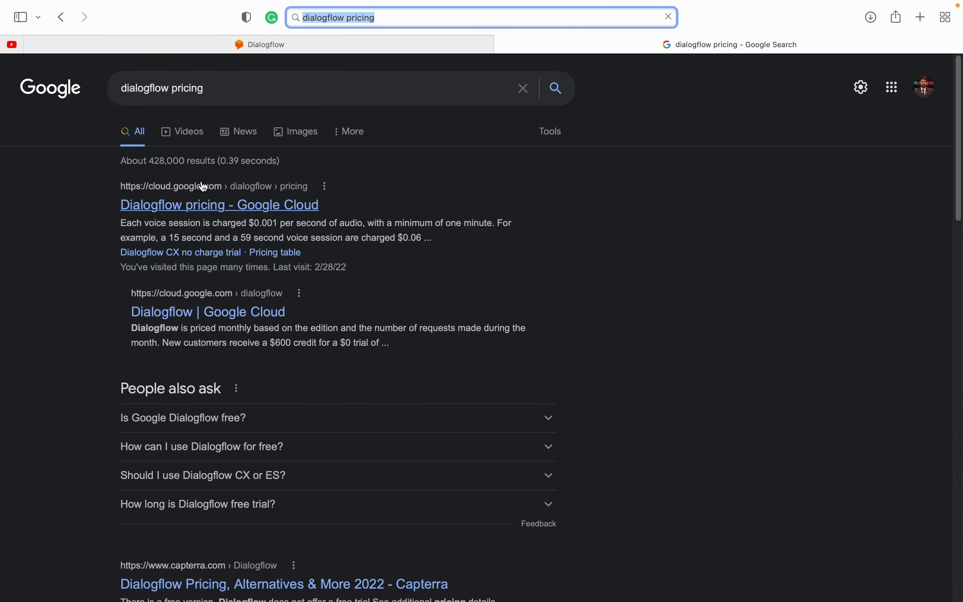
# Step: Open the 'Dialogflow pricing - Google Cloud' result and locate the $600 trial credit
pyautogui.click(199, 205)
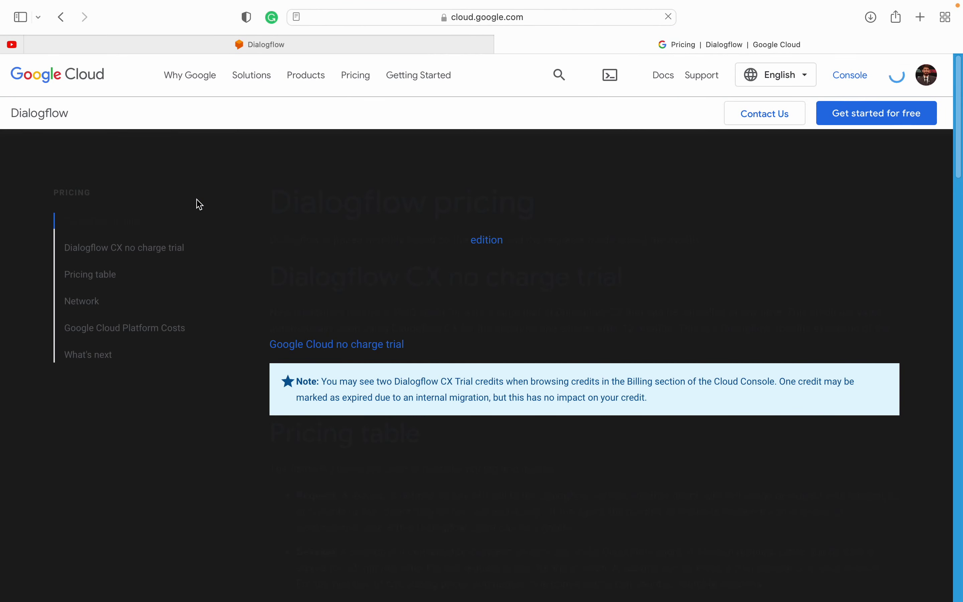
pyautogui.scroll(-2, 423, 457)
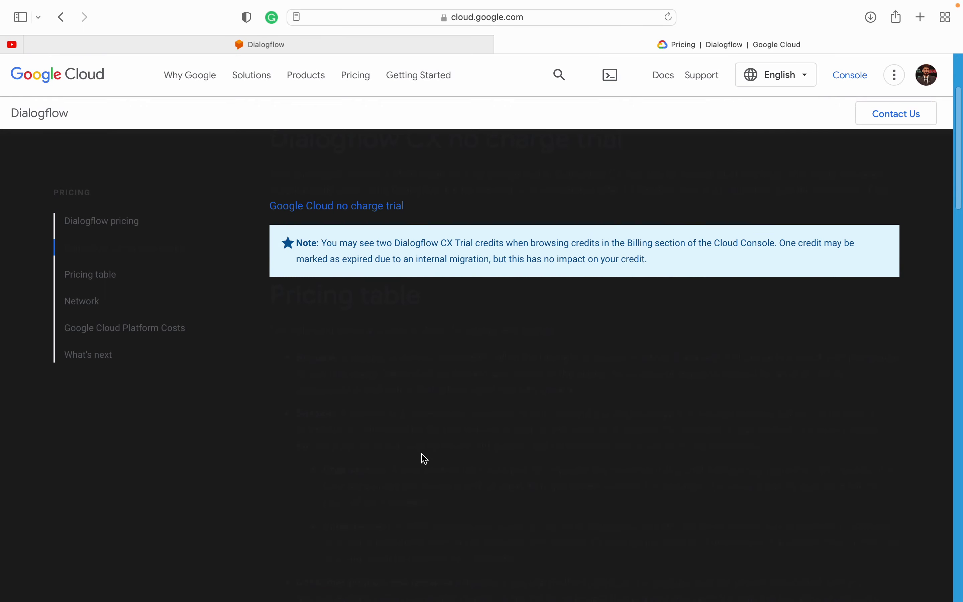
pyautogui.scroll(-10, 425, 459)
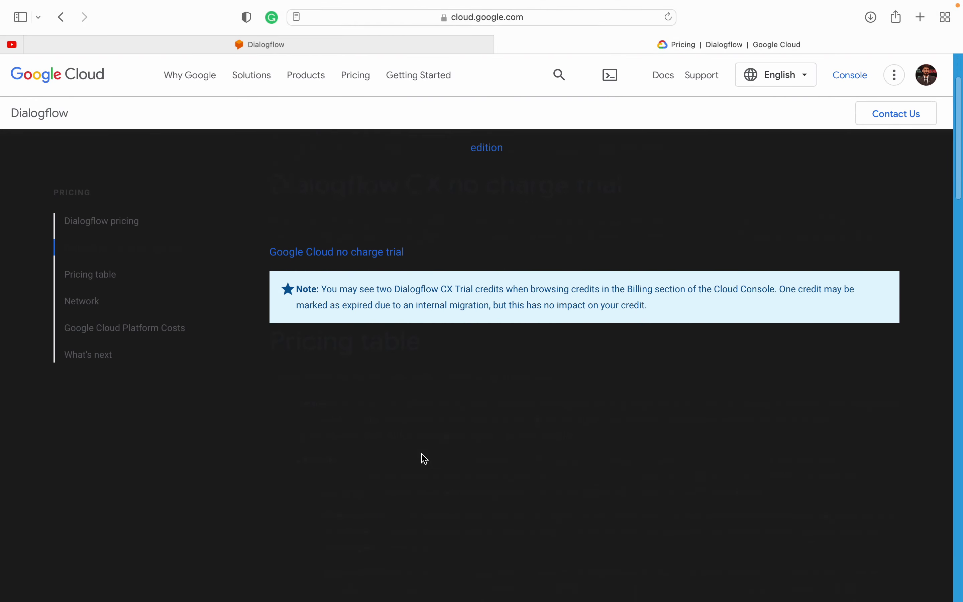
pyautogui.scroll(10, 423, 457)
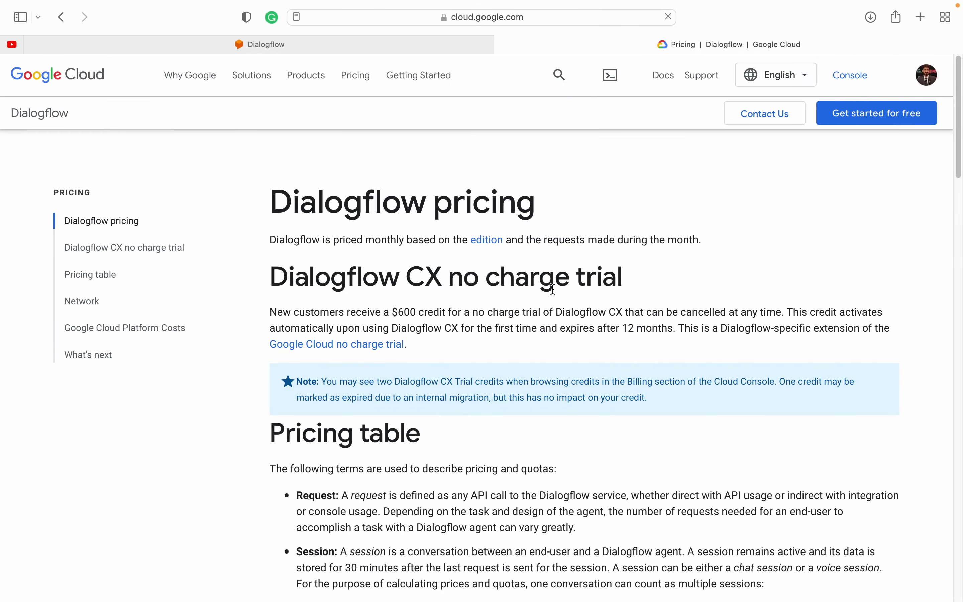
pyautogui.scroll(-15, 475, 420)
pyautogui.scroll(10, 476, 420)
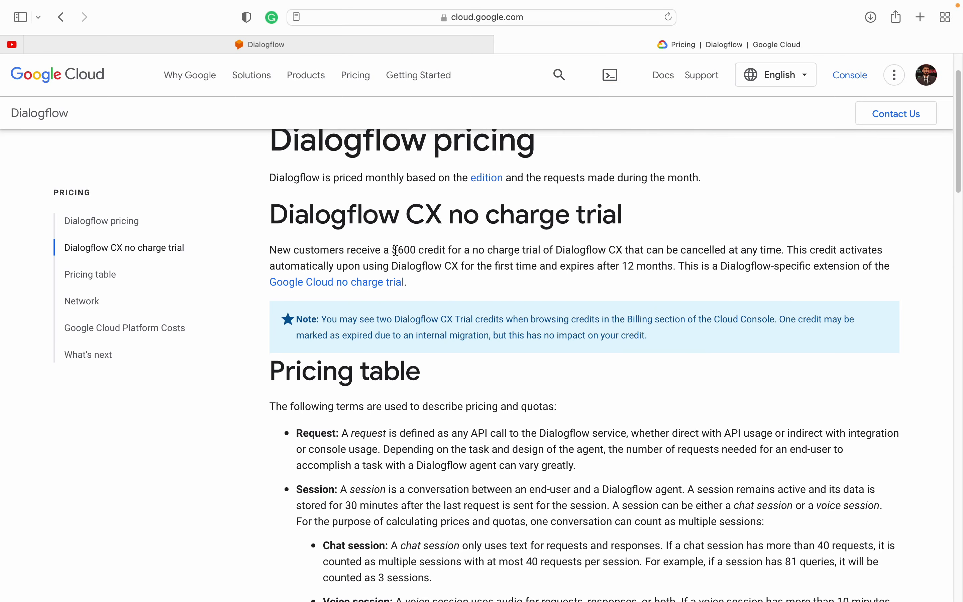
pyautogui.moveTo(395, 250); pyautogui.dragTo(439, 247)
pyautogui.click(403, 252)
pyautogui.click(442, 248)
# Step: Read the CX no charge trial terms: $600 credit that expires after 12 months
pyautogui.scroll(-7, 478, 424)
pyautogui.scroll(6, 477, 424)
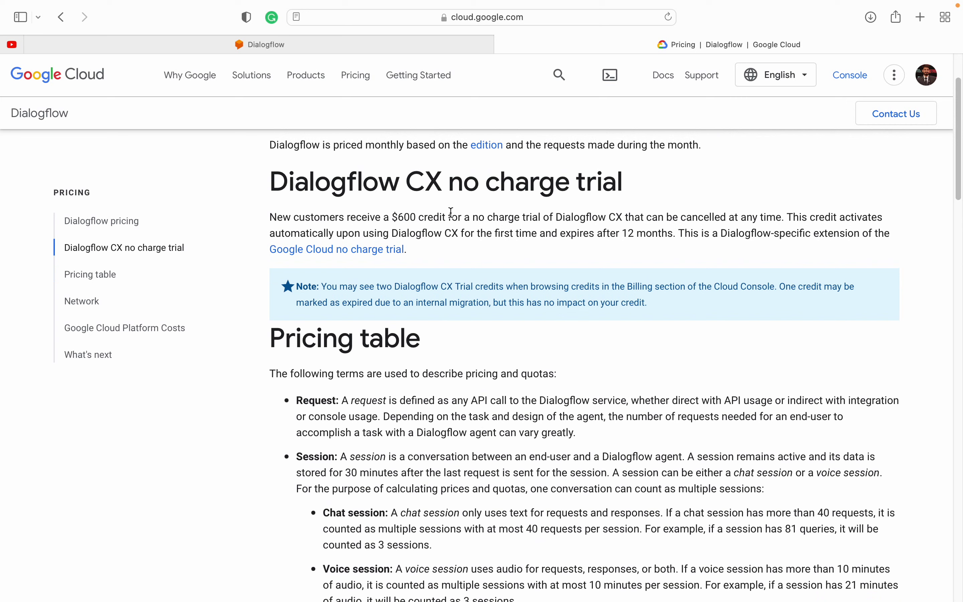
pyautogui.moveTo(439, 217); pyautogui.dragTo(638, 221)
pyautogui.doubleClick(695, 219)
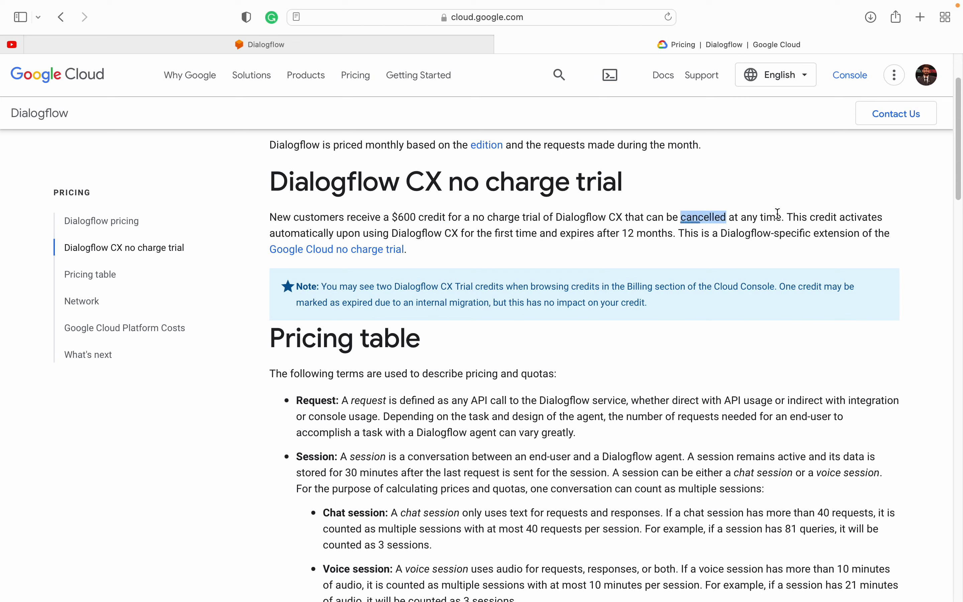
pyautogui.doubleClick(810, 217)
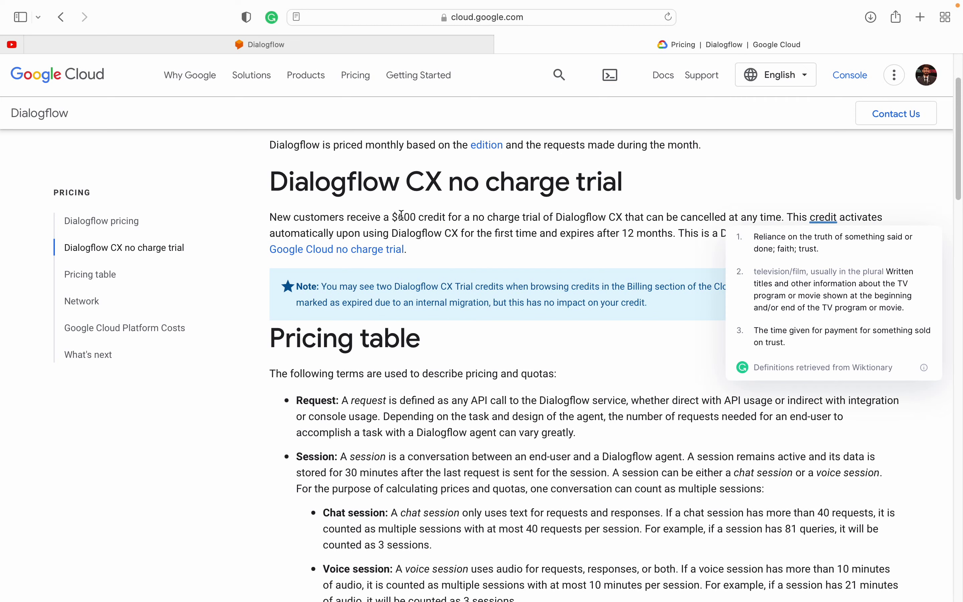
pyautogui.moveTo(383, 217); pyautogui.dragTo(506, 220)
pyautogui.moveTo(620, 231); pyautogui.dragTo(656, 230)
pyautogui.click(656, 231)
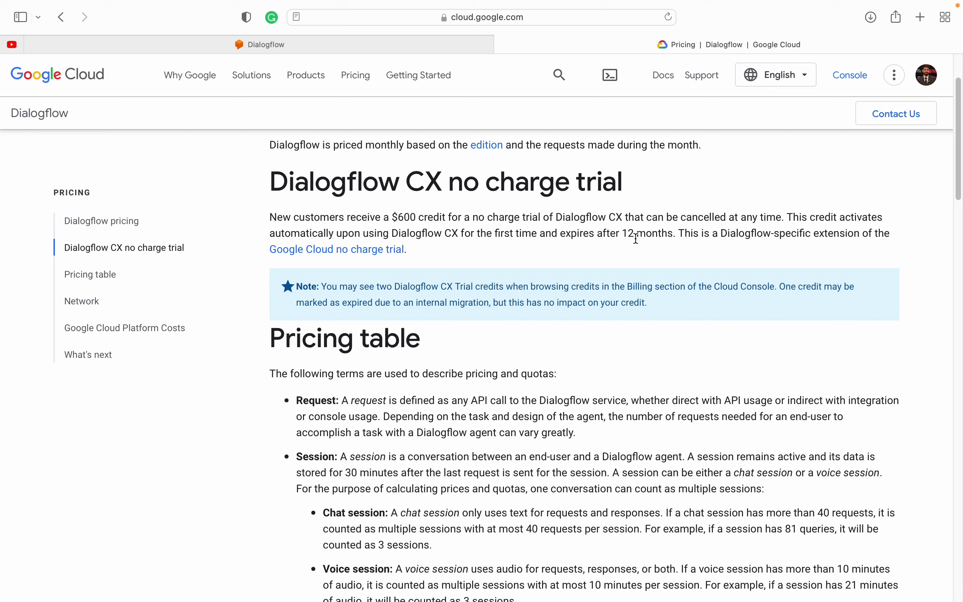
pyautogui.moveTo(597, 235); pyautogui.dragTo(674, 231)
pyautogui.moveTo(387, 217); pyautogui.dragTo(438, 217)
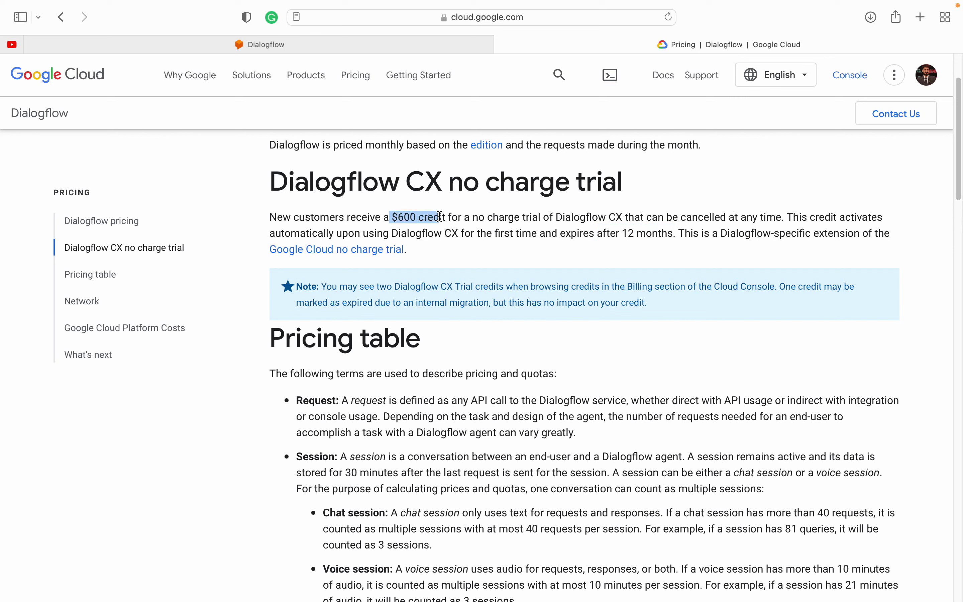
pyautogui.click(439, 216)
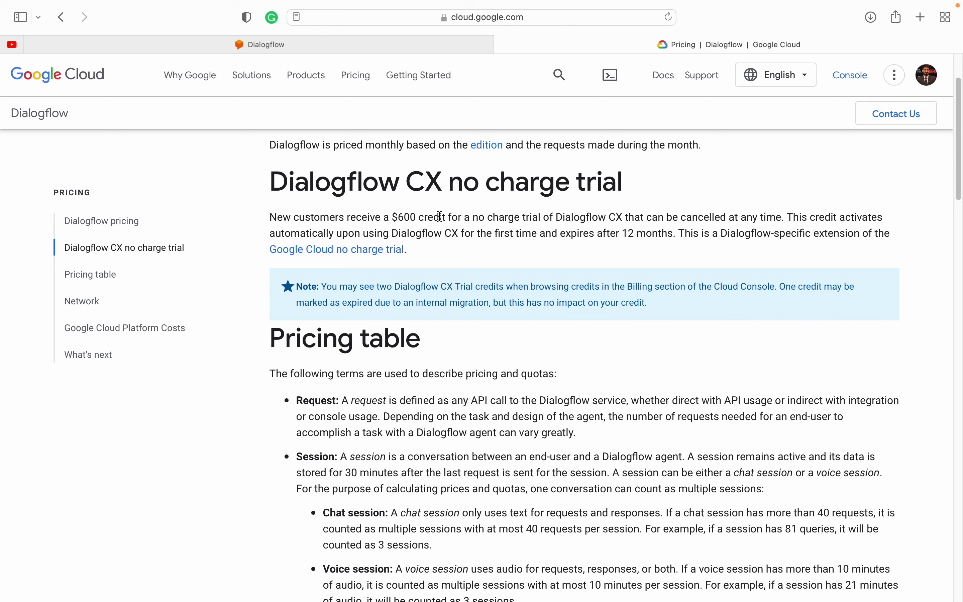
# Step: Review the Dialogflow-specific extension sentence and open the Google Cloud no charge trial in a new tab
pyautogui.scroll(-1, 490, 396)
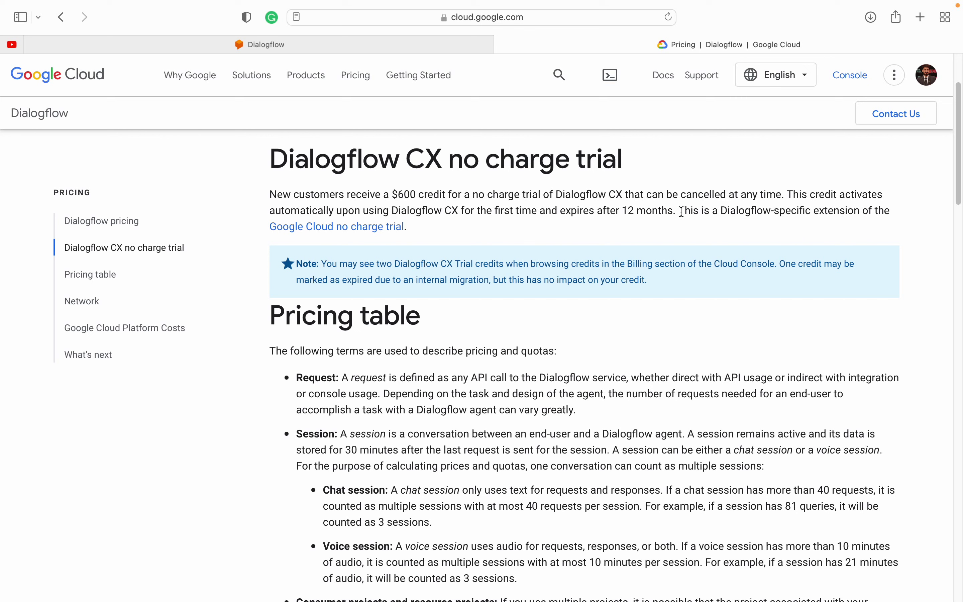
pyautogui.moveTo(681, 213); pyautogui.dragTo(843, 213)
pyautogui.doubleClick(843, 212)
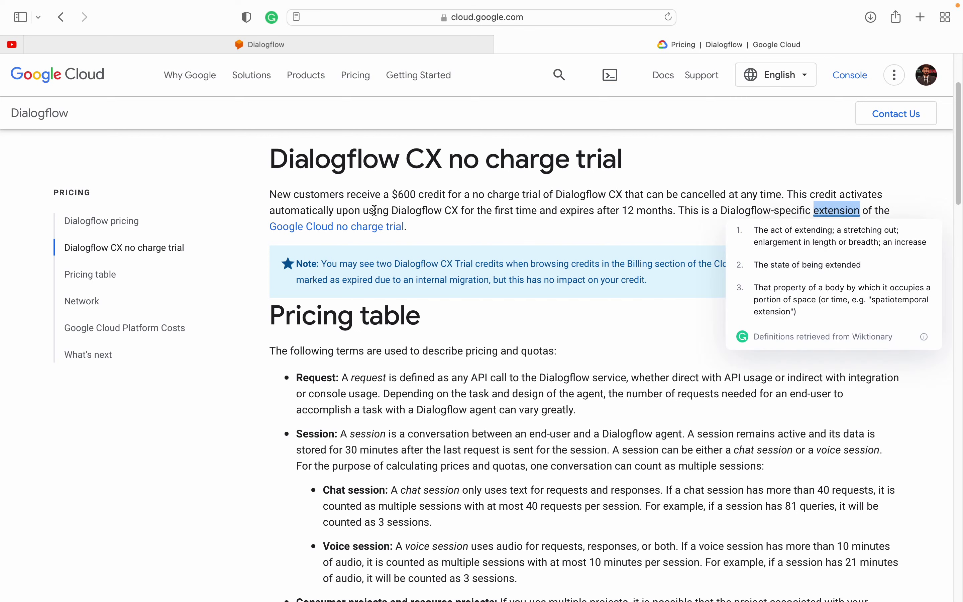
pyautogui.click(475, 254)
pyautogui.keyDown('super'); pyautogui.click(343, 227); pyautogui.keyUp('super')
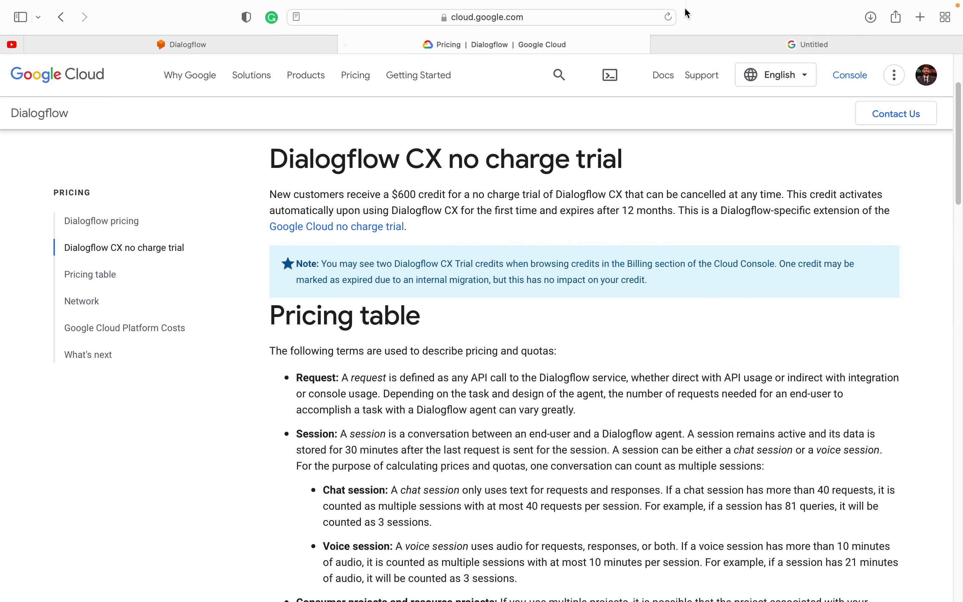
# Step: Switch to the Free Program tab and read the 90-day, $300 Free Trial eligibility details
pyautogui.click(767, 46)
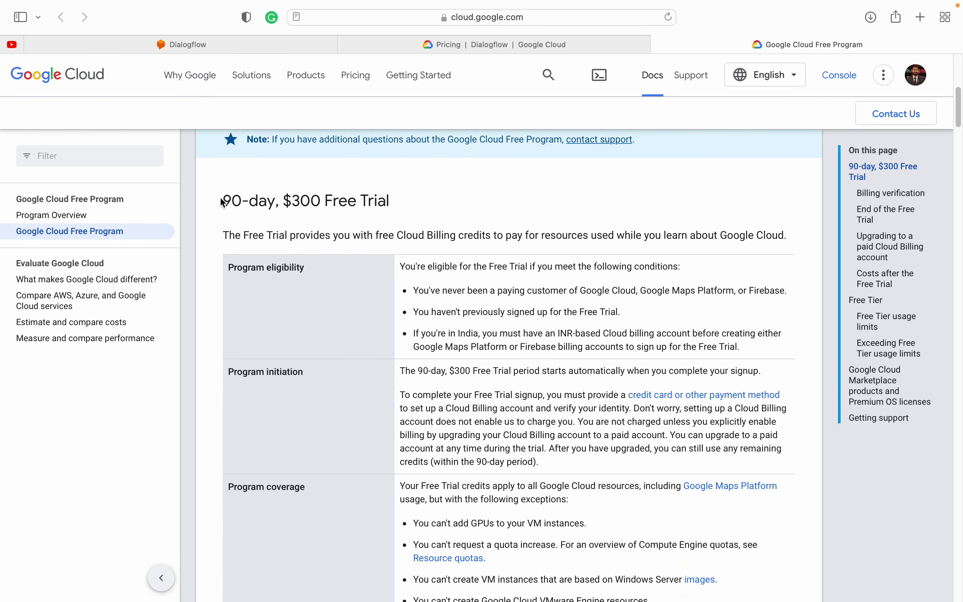
pyautogui.moveTo(222, 202); pyautogui.dragTo(554, 203)
pyautogui.click(554, 204)
pyautogui.moveTo(232, 203); pyautogui.dragTo(523, 445)
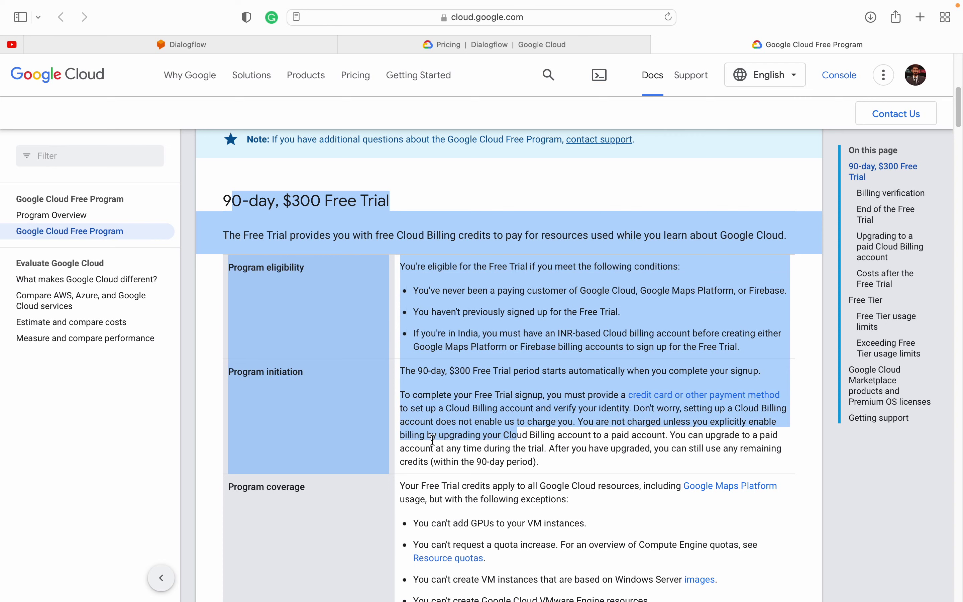
pyautogui.scroll(-5, 433, 439)
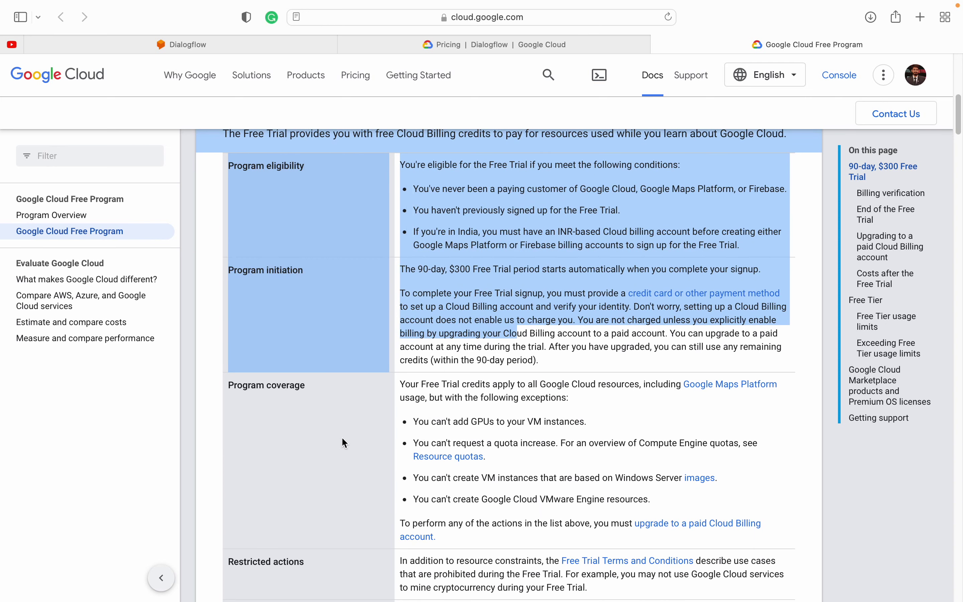
pyautogui.scroll(-9, 342, 439)
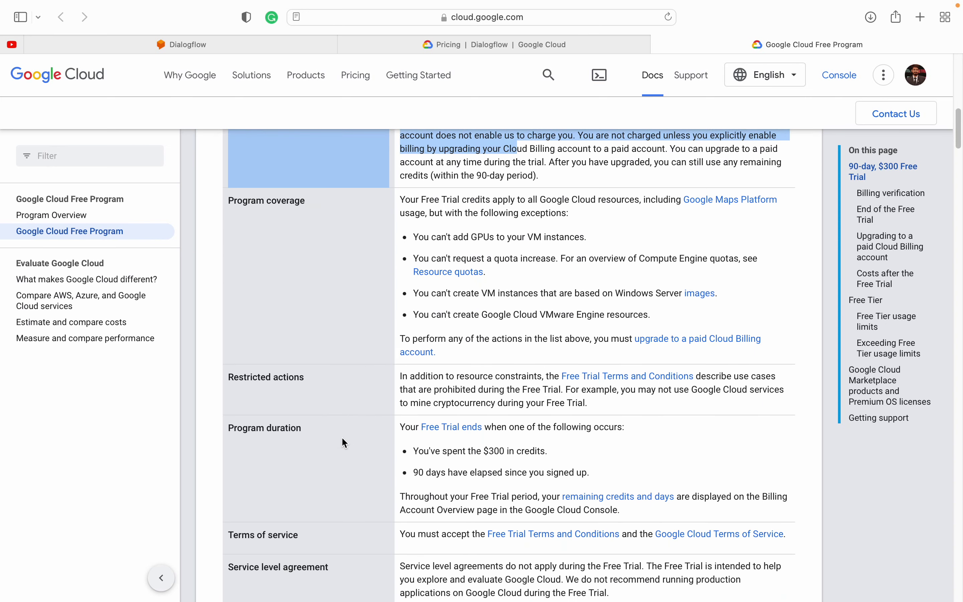
pyautogui.scroll(-5, 342, 438)
pyautogui.scroll(17, 342, 438)
# Step: Read through the remaining Free Trial sections, then close the tab to return to Dialogflow pricing
pyautogui.scroll(-17, 343, 442)
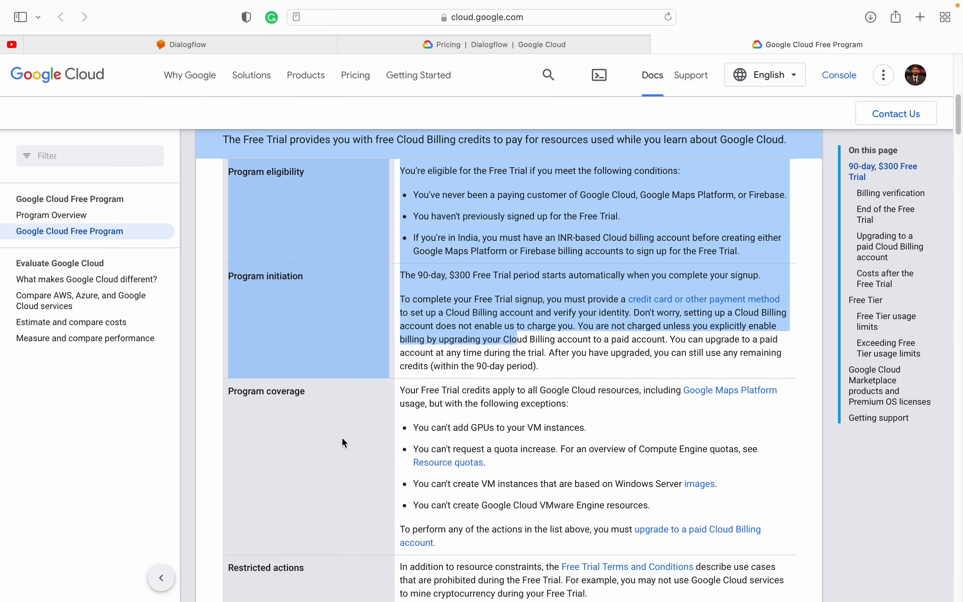
pyautogui.scroll(-14, 342, 439)
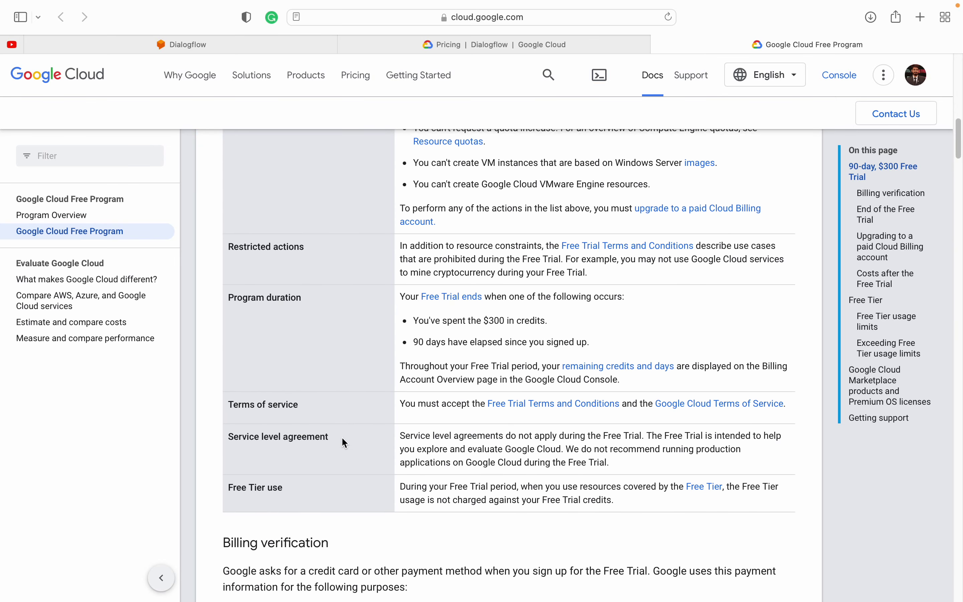
pyautogui.scroll(-15, 342, 438)
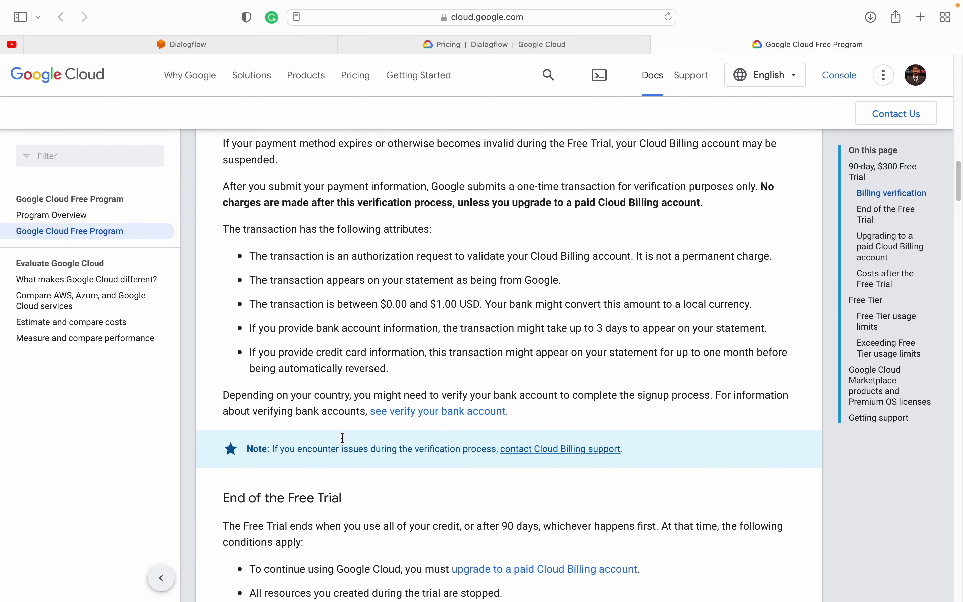
pyautogui.scroll(2, 341, 437)
pyautogui.scroll(5, 246, 192)
pyautogui.scroll(2, 246, 193)
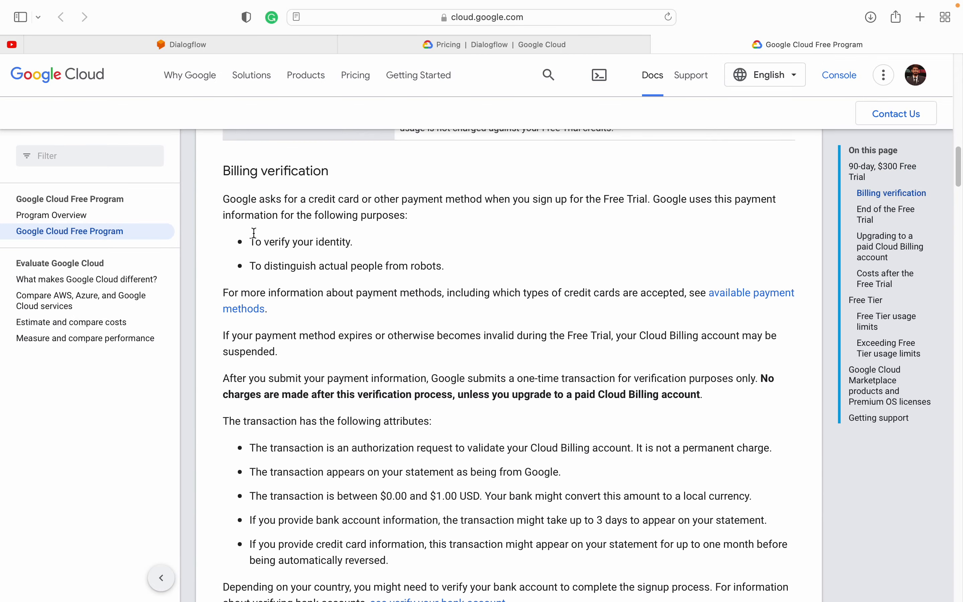
pyautogui.moveTo(222, 178); pyautogui.dragTo(430, 495)
pyautogui.click(429, 493)
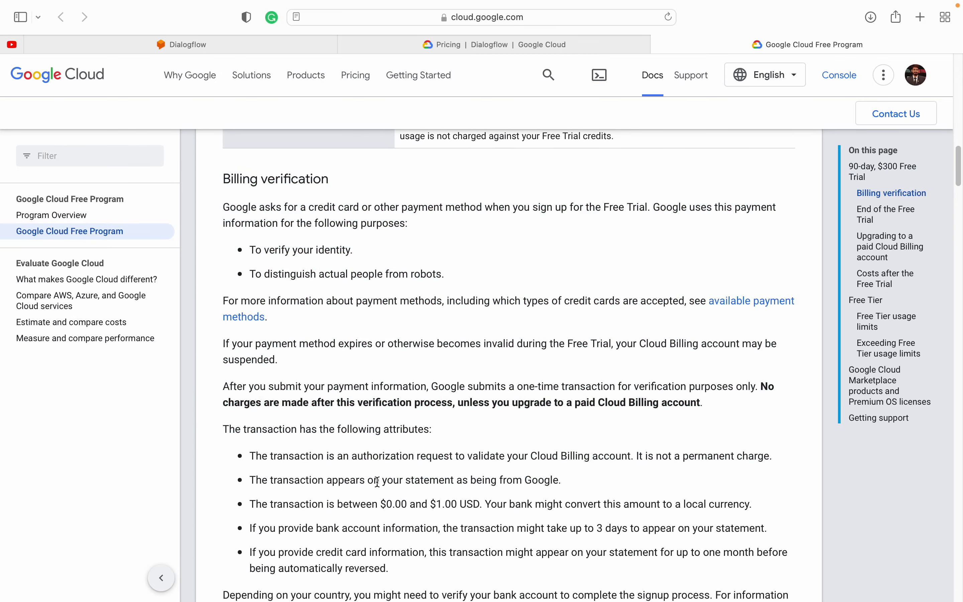
pyautogui.scroll(-18, 328, 489)
pyautogui.scroll(-18, 328, 489)
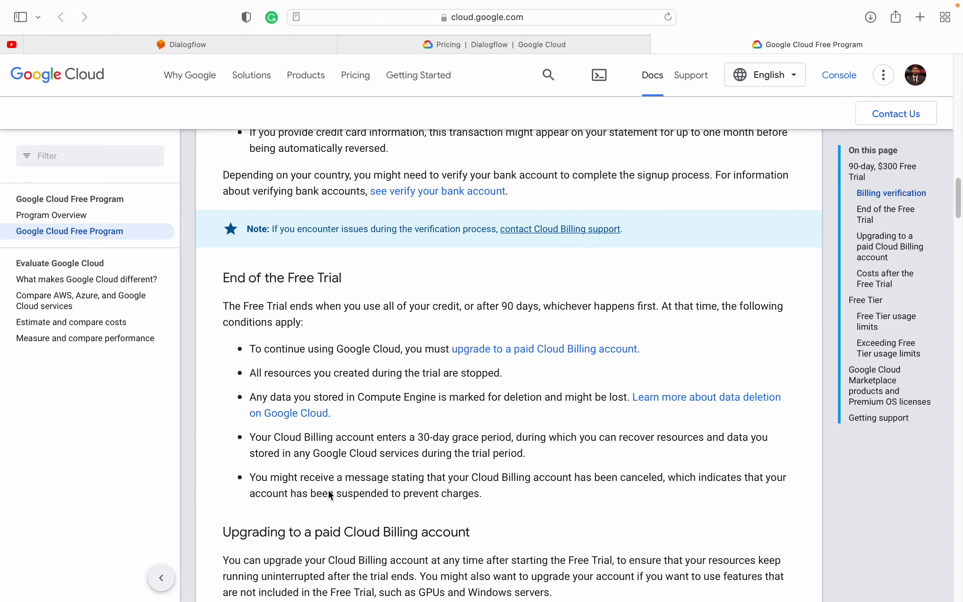
pyautogui.scroll(-20, 329, 491)
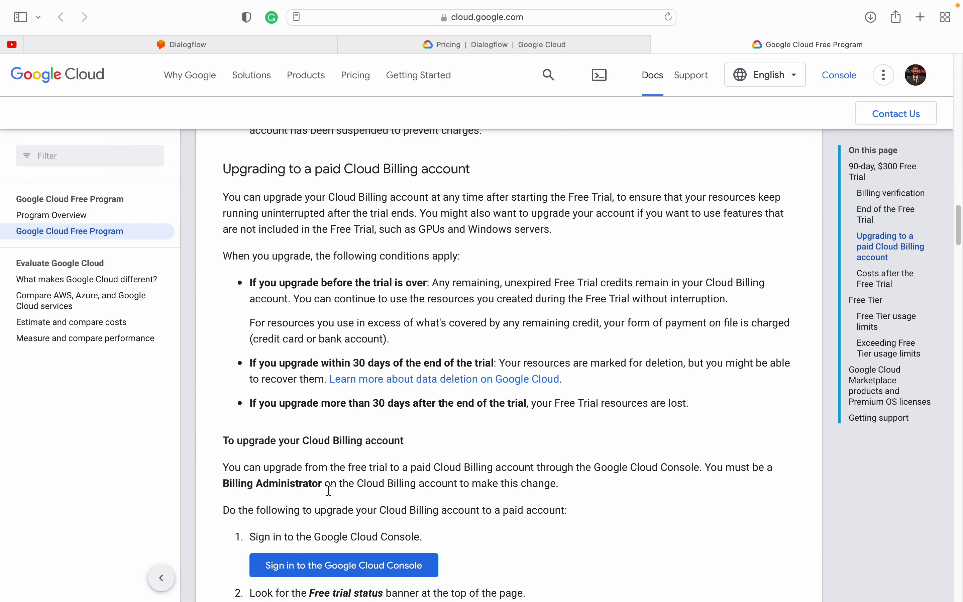
pyautogui.scroll(-2, 328, 490)
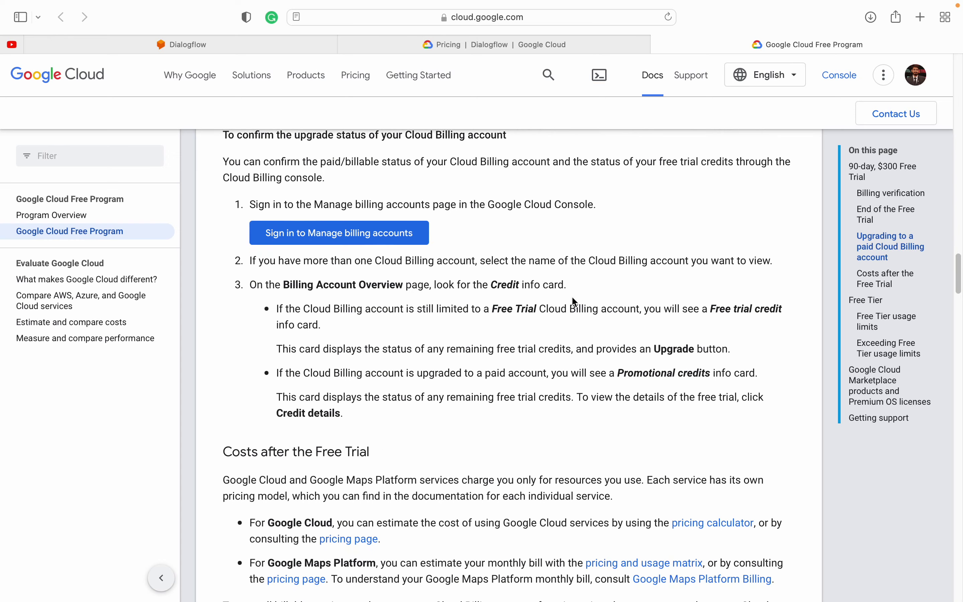
pyautogui.press('super+w')
# Step: Review the pricing terms list and the definition of Request on the Dialogflow pricing page
pyautogui.scroll(-6, 409, 443)
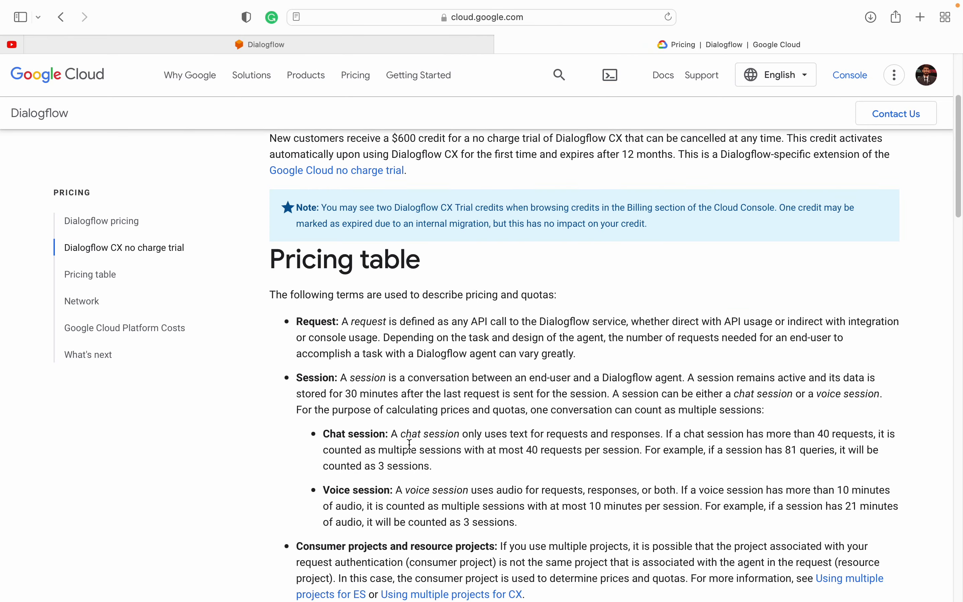
pyautogui.scroll(-1, 410, 444)
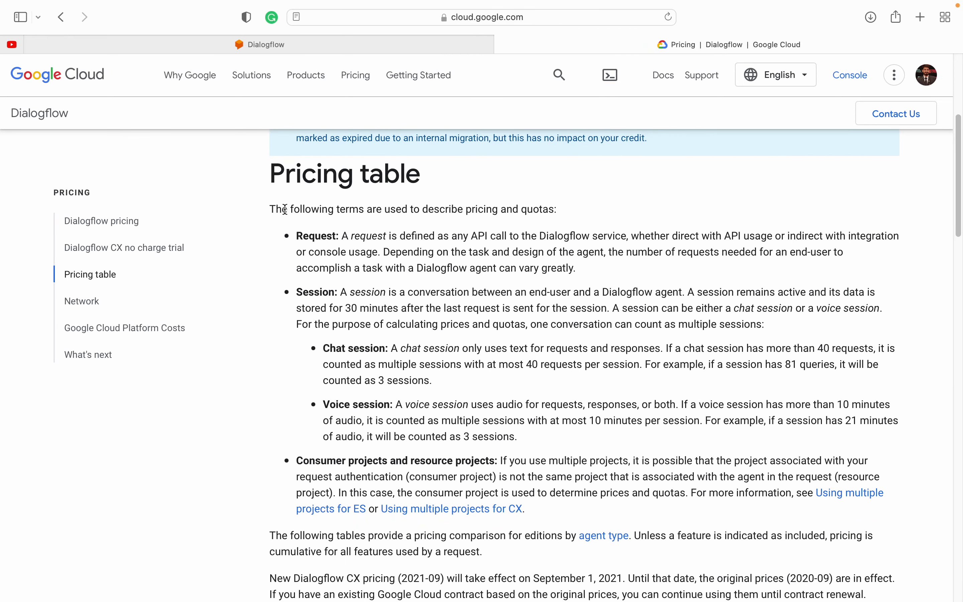
pyautogui.moveTo(285, 209); pyautogui.dragTo(430, 468)
pyautogui.click(432, 472)
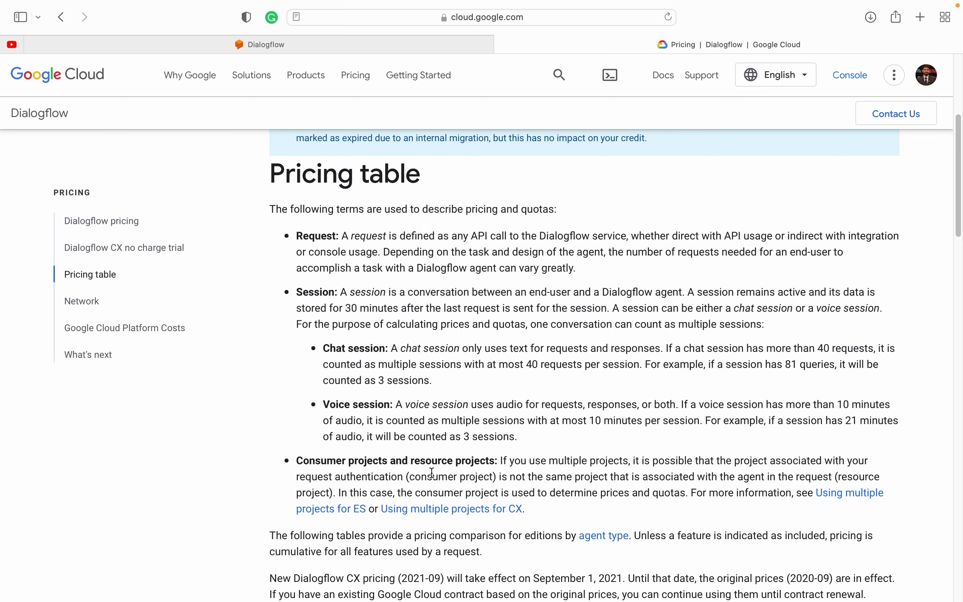
pyautogui.doubleClick(308, 236)
pyautogui.click(370, 229)
pyautogui.moveTo(361, 230); pyautogui.dragTo(537, 282)
pyautogui.click(489, 324)
pyautogui.scroll(-10, 452, 424)
pyautogui.scroll(-3, 452, 424)
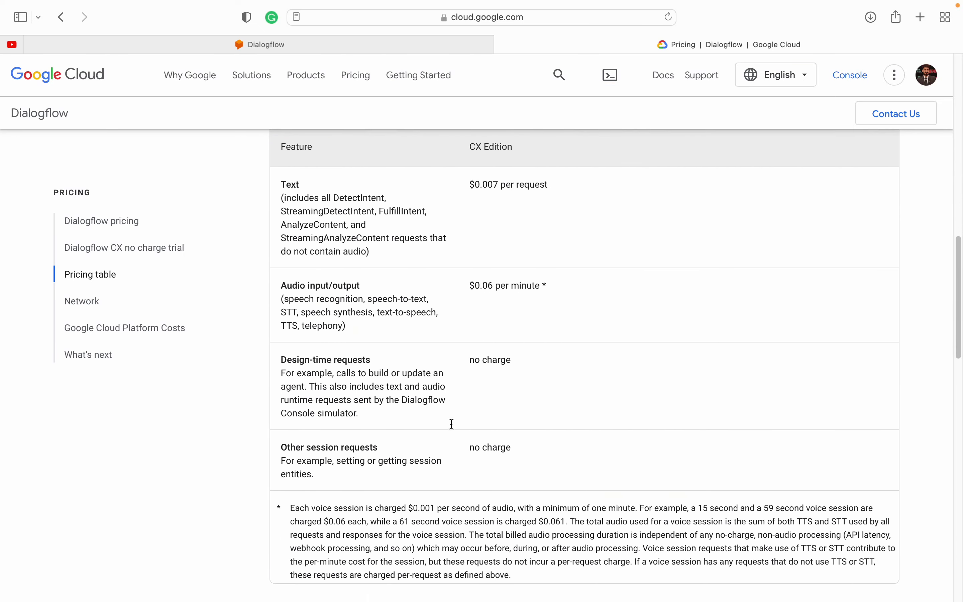
pyautogui.scroll(4, 452, 422)
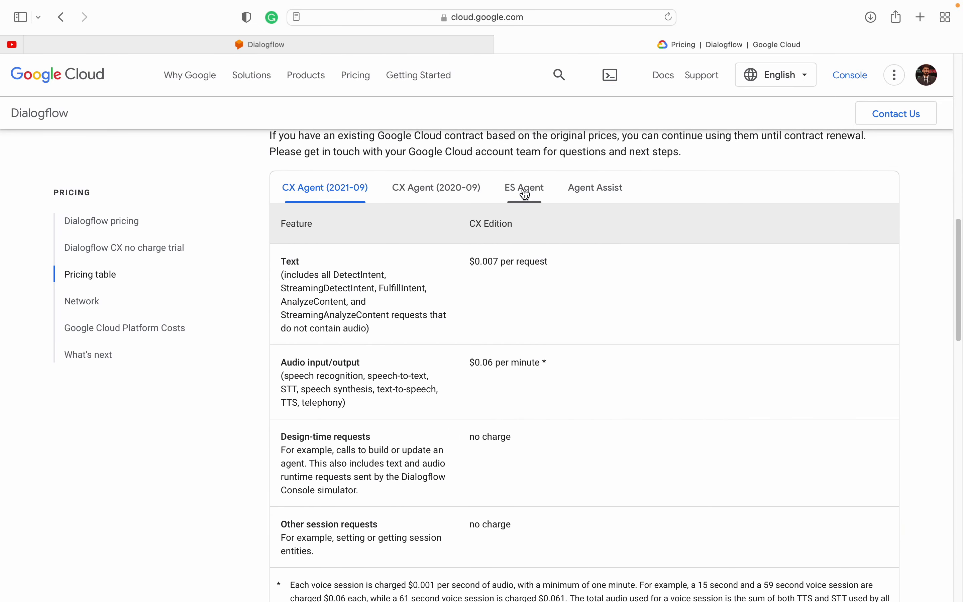
# Step: Compare ES Agent prices: Trial Edition free, Essentials text $0.002 per request, audio $0.0065 per 15 seconds
pyautogui.click(526, 194)
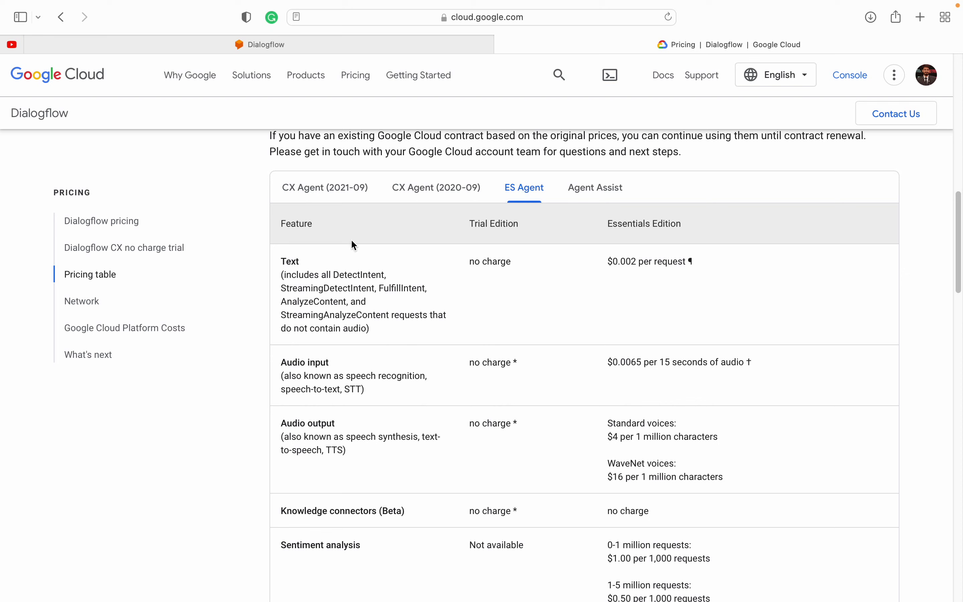
pyautogui.moveTo(279, 261); pyautogui.dragTo(324, 296)
pyautogui.click(376, 299)
pyautogui.moveTo(607, 261); pyautogui.dragTo(685, 257)
pyautogui.click(685, 257)
pyautogui.moveTo(281, 362); pyautogui.dragTo(343, 363)
pyautogui.moveTo(608, 362); pyautogui.dragTo(706, 362)
pyautogui.click(707, 361)
pyautogui.moveTo(474, 226); pyautogui.dragTo(512, 226)
pyautogui.moveTo(470, 261); pyautogui.dragTo(508, 261)
pyautogui.moveTo(475, 362); pyautogui.dragTo(514, 361)
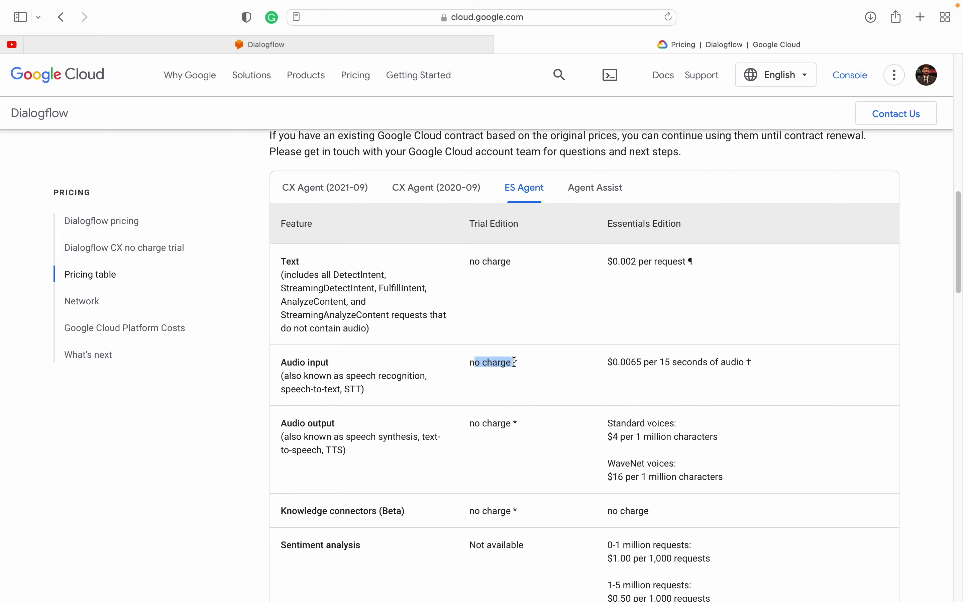
pyautogui.click(471, 432)
# Step: Scroll to the pricing footnotes and follow the Trial Edition link to Quotas and limits
pyautogui.scroll(-9, 471, 507)
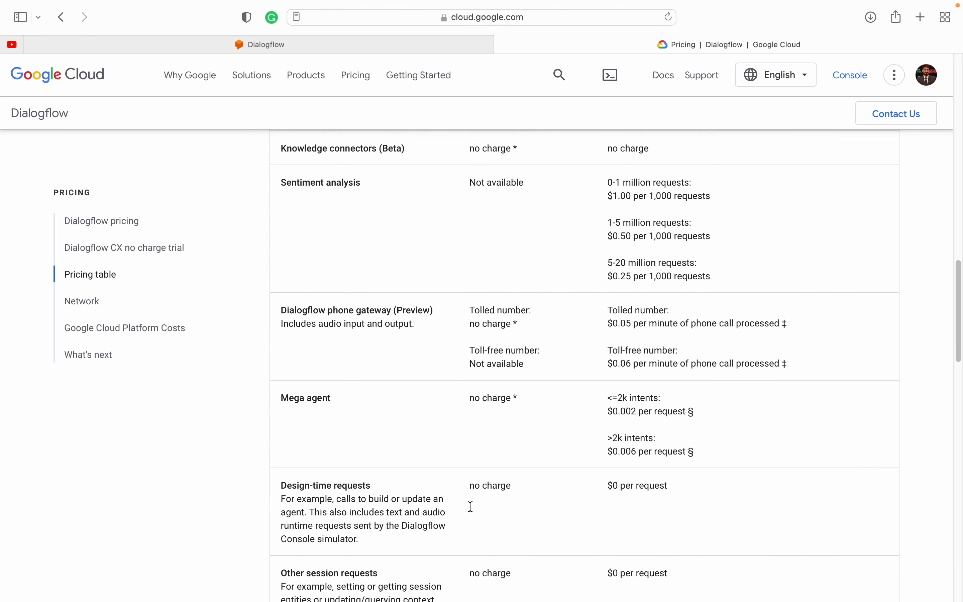
pyautogui.scroll(-6, 470, 507)
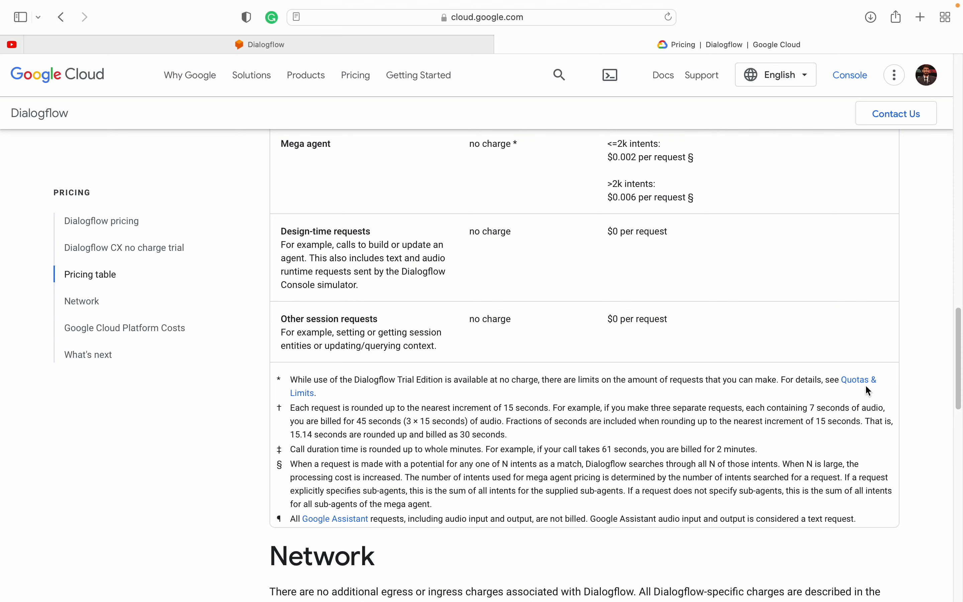
pyautogui.click(301, 396)
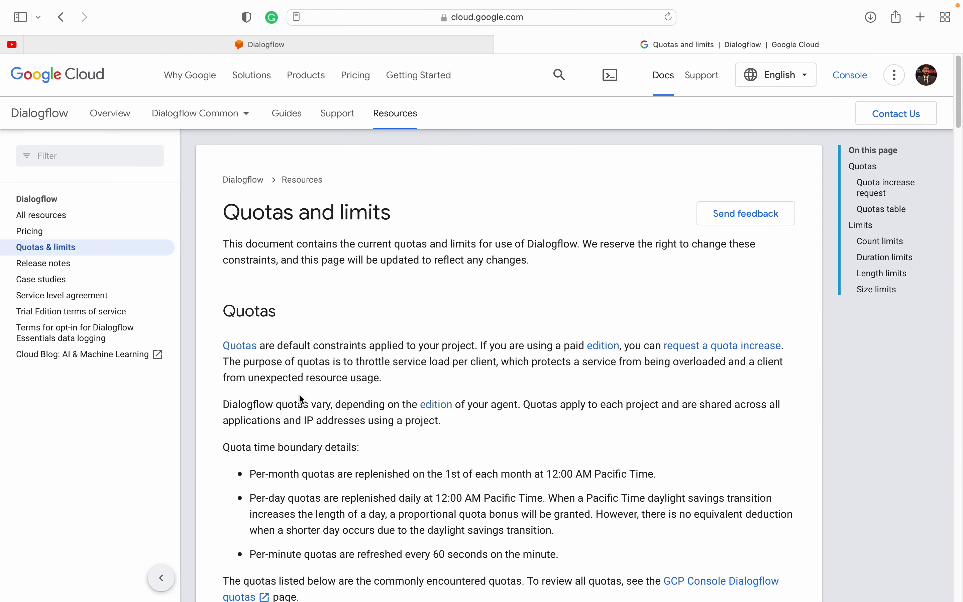
# Step: Scroll to the ES Agent quota table and highlight the Trial Edition text limit of 180 requests per minute
pyautogui.scroll(-10, 370, 415)
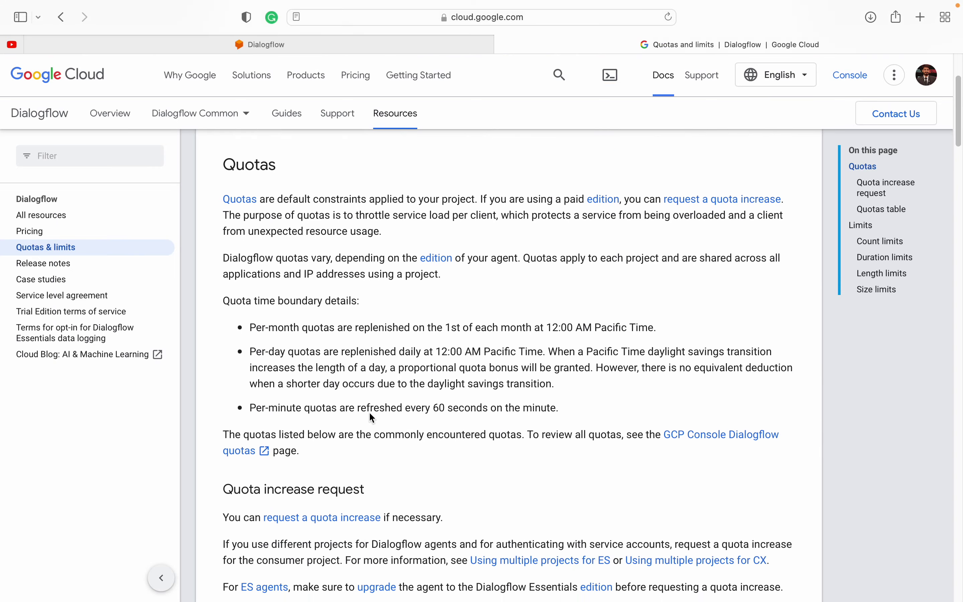
pyautogui.scroll(-10, 370, 417)
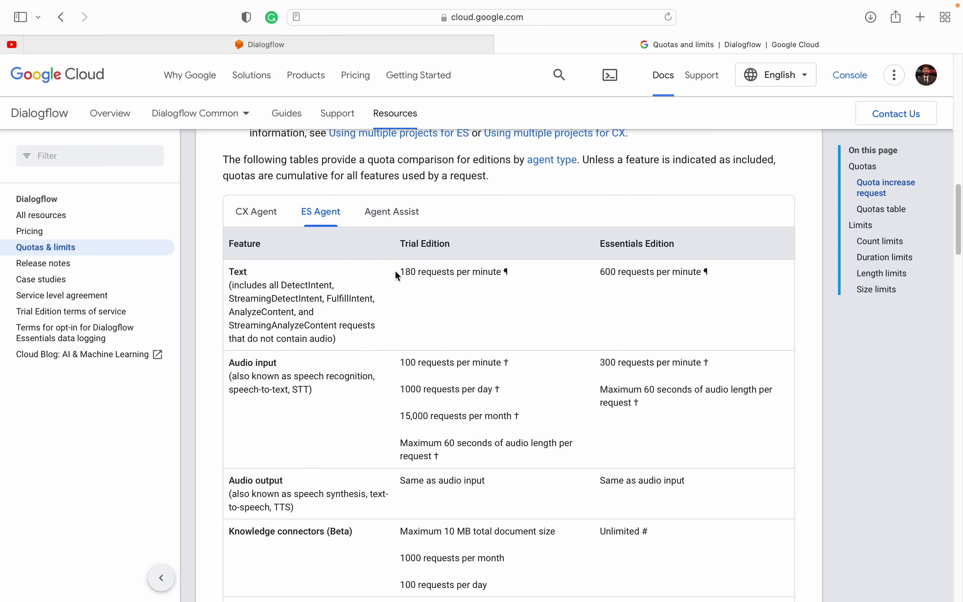
pyautogui.moveTo(397, 272); pyautogui.dragTo(493, 272)
pyautogui.click(484, 273)
pyautogui.doubleClick(485, 273)
pyautogui.moveTo(401, 271); pyautogui.dragTo(498, 273)
pyautogui.doubleClick(486, 273)
pyautogui.moveTo(399, 274); pyautogui.dragTo(501, 274)
pyautogui.doubleClick(407, 274)
# Step: Search 'minutes in a day' in a new tab to confirm a day has 1440 minutes
pyautogui.press('super+t')
pyautogui.write('min')
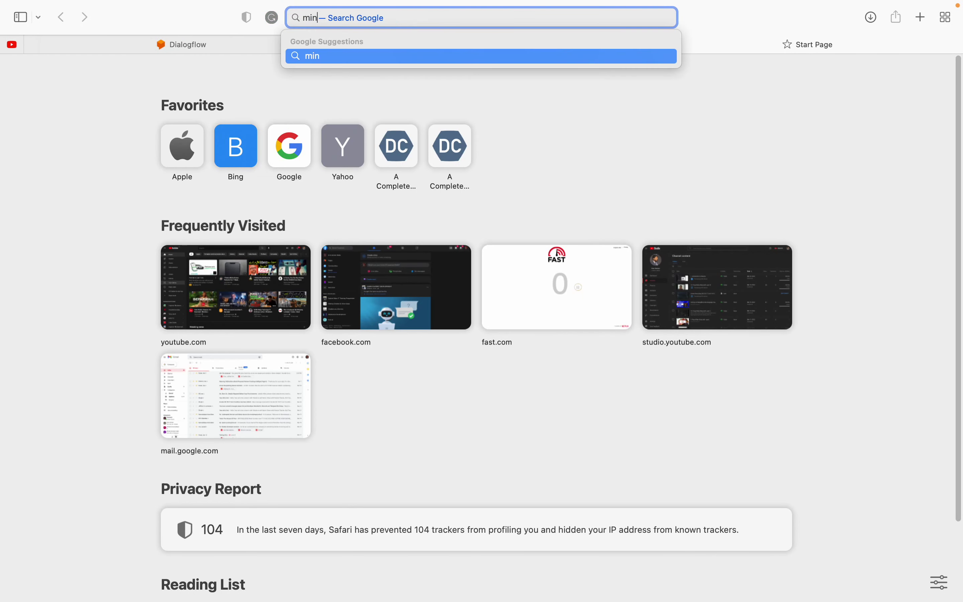
pyautogui.write('utes in a day')
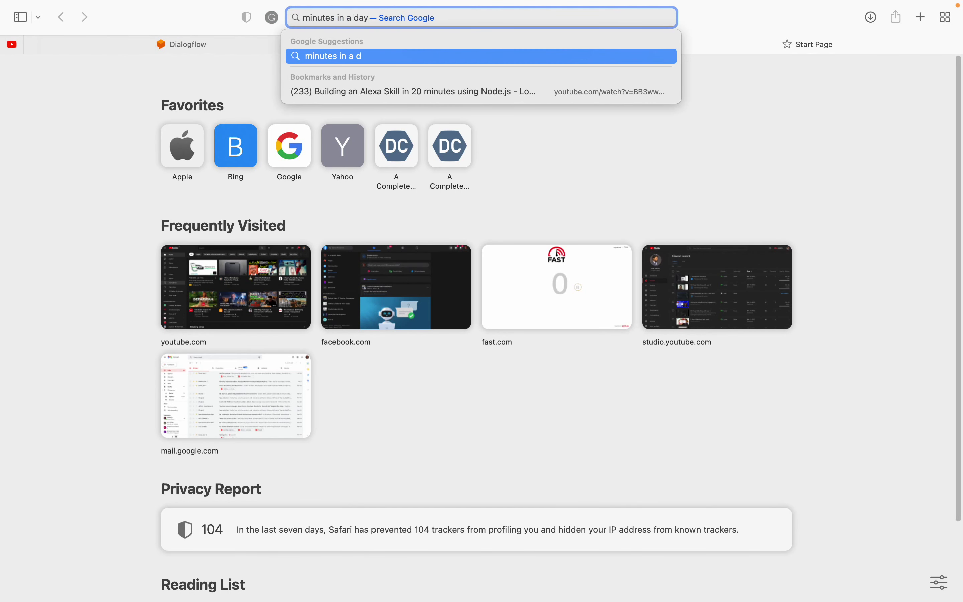
pyautogui.press('Return')
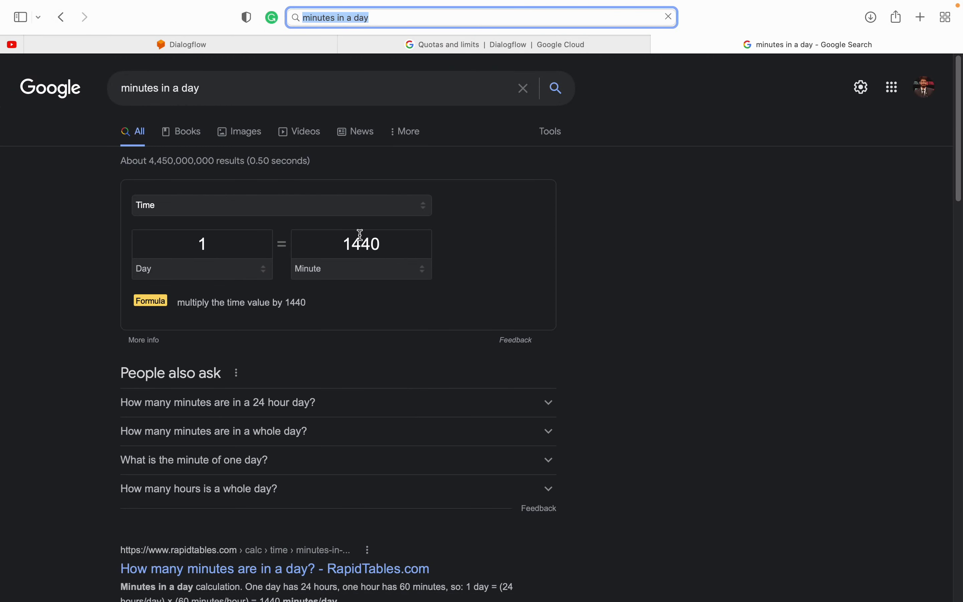
pyautogui.doubleClick(360, 236)
pyautogui.press('BackSpace')
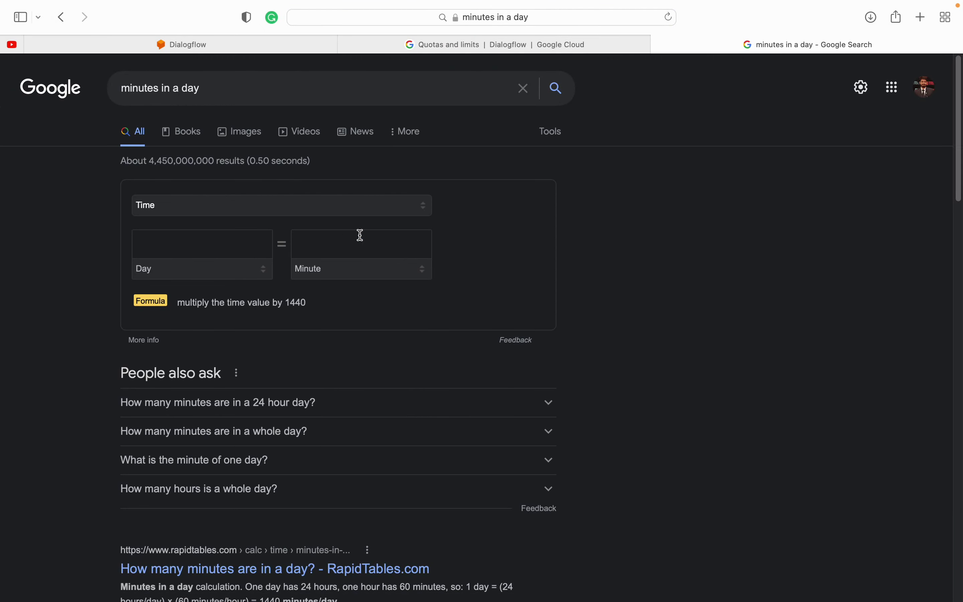
pyautogui.press('super+w')
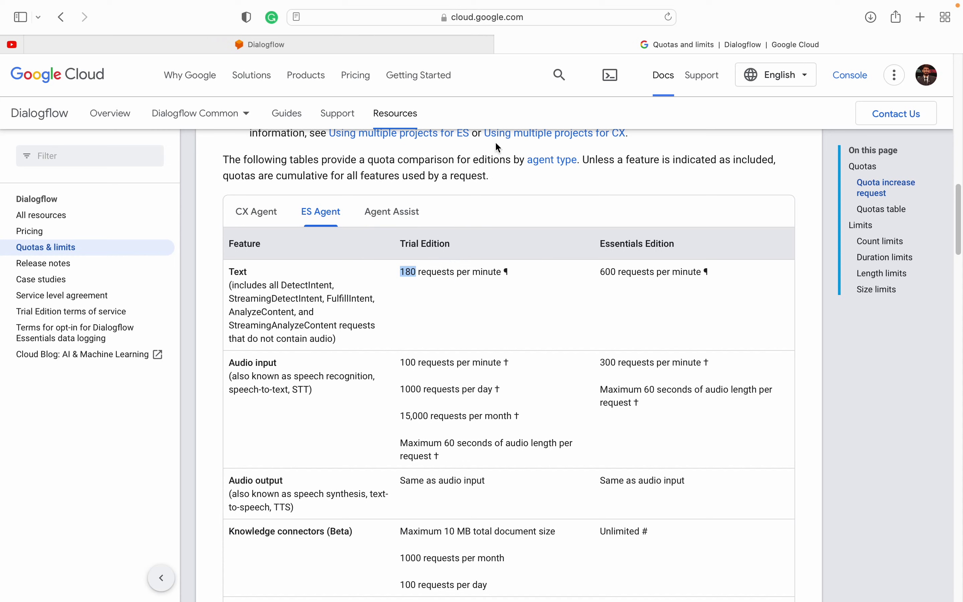
# Step: Calculate 1440 * 180 with Google's calculator, getting 259200 daily requests
pyautogui.press('super+t')
pyautogui.write('1440')
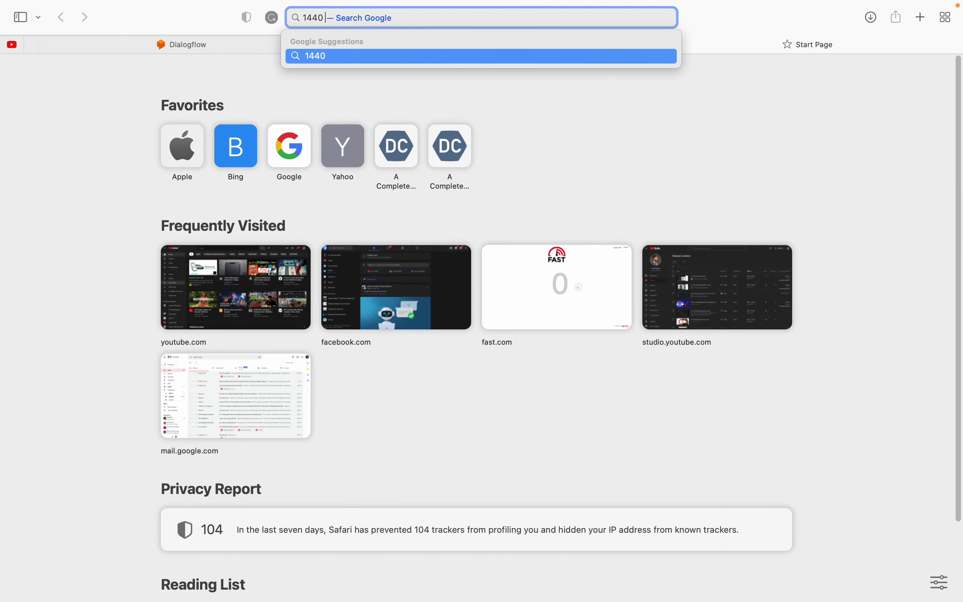
pyautogui.write(' * 180')
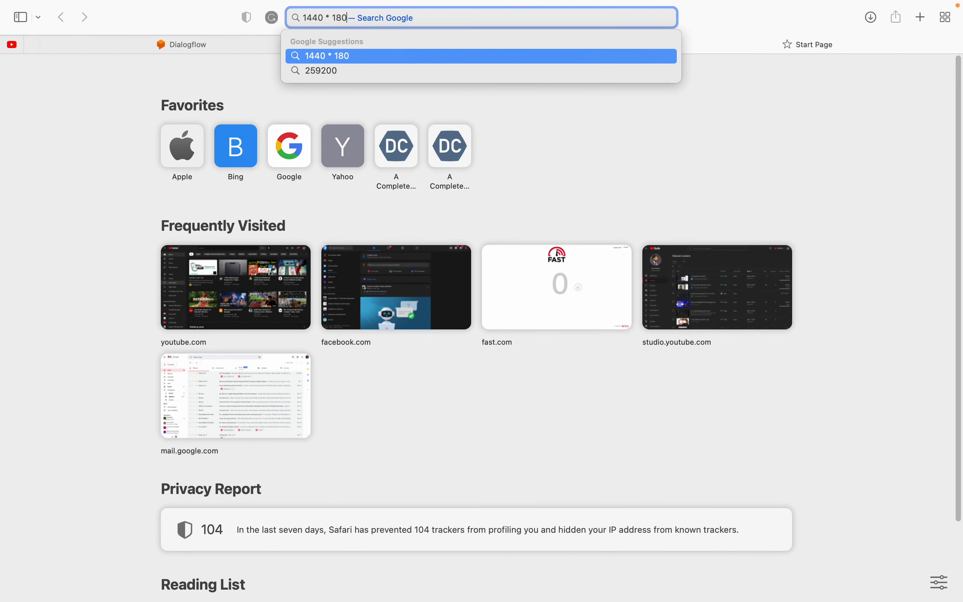
pyautogui.press('Return')
pyautogui.click(479, 215)
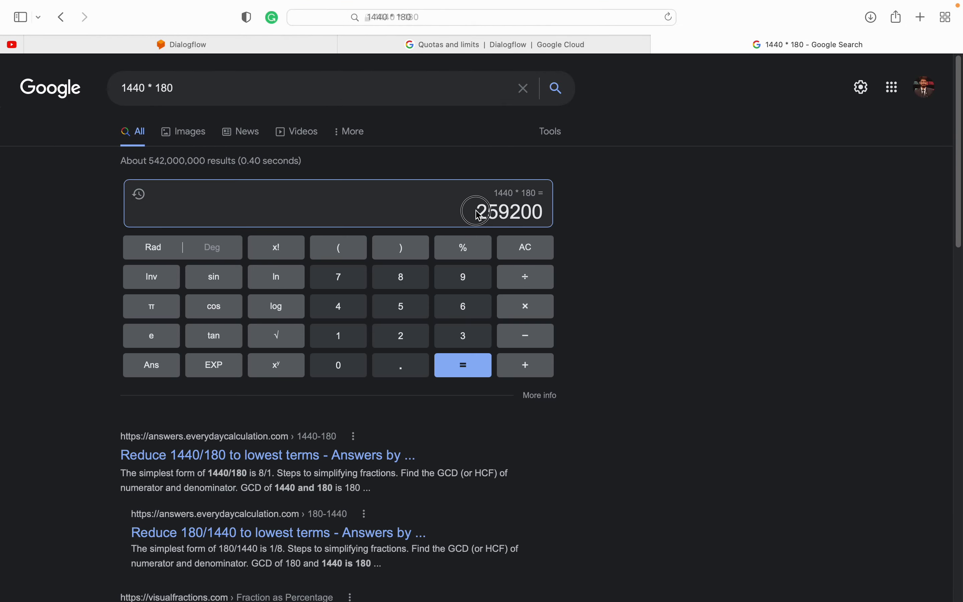
pyautogui.moveTo(478, 215); pyautogui.dragTo(542, 212)
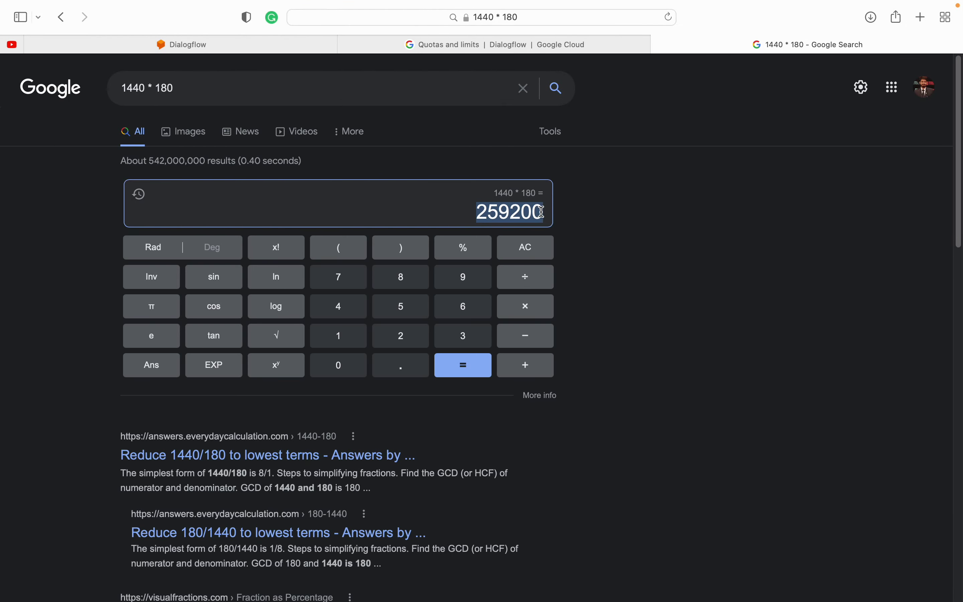
pyautogui.click(492, 212)
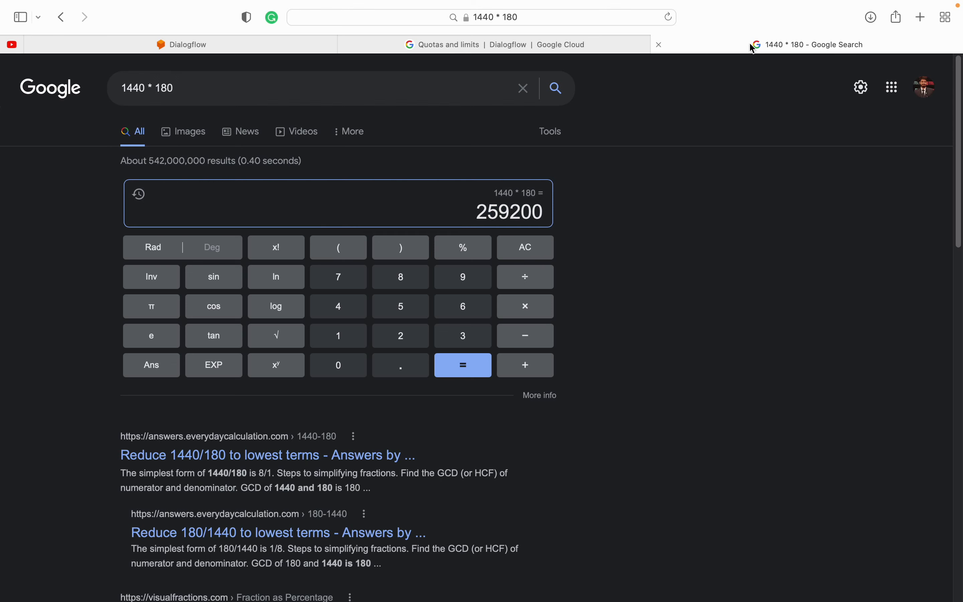
pyautogui.press('super+w')
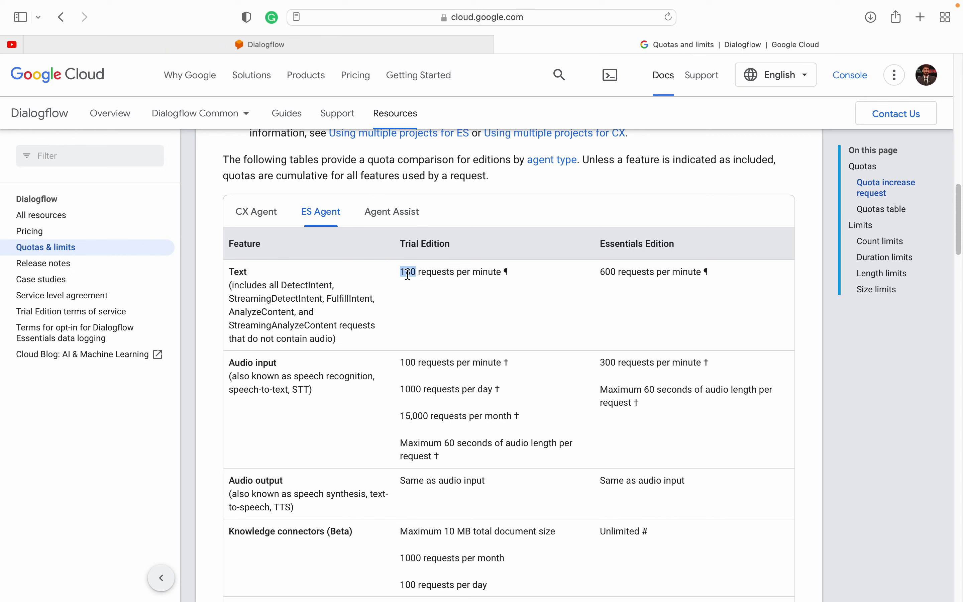
pyautogui.click(430, 274)
pyautogui.doubleClick(410, 274)
pyautogui.click(424, 273)
pyautogui.scroll(-5, 440, 419)
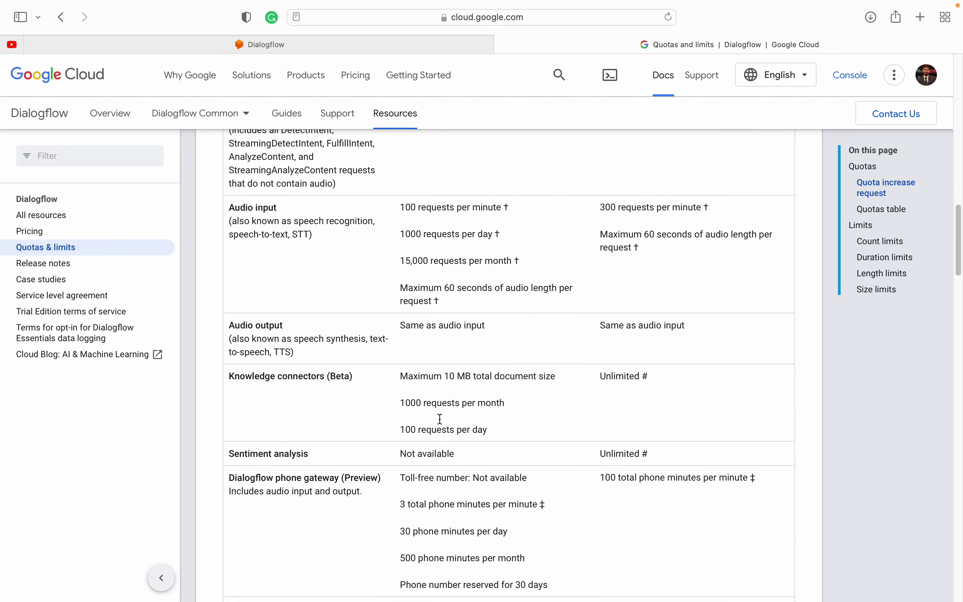
pyautogui.scroll(-1, 439, 419)
pyautogui.moveTo(412, 199); pyautogui.dragTo(446, 468)
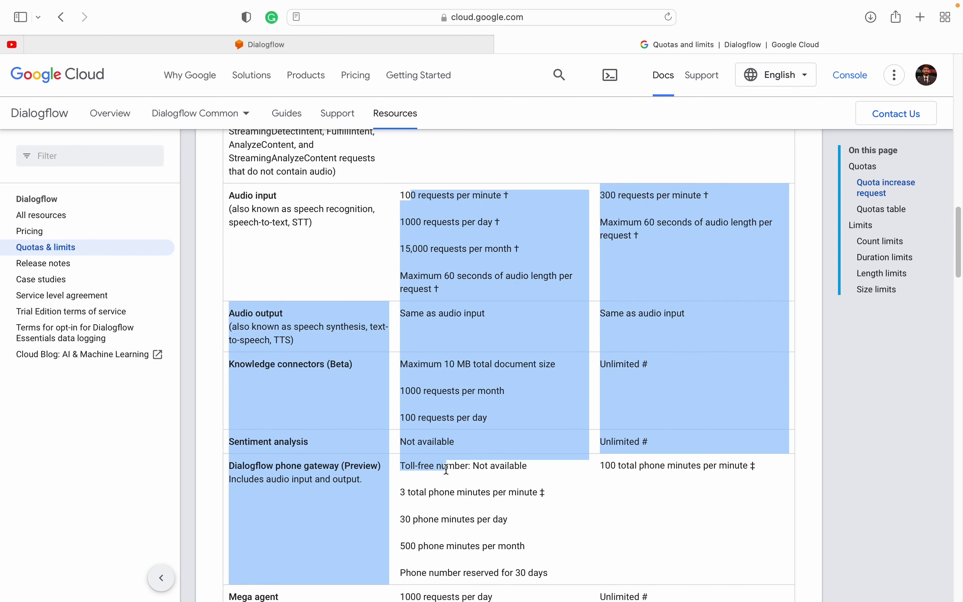
pyautogui.click(446, 468)
pyautogui.scroll(5, 449, 408)
pyautogui.moveTo(233, 345); pyautogui.dragTo(305, 347)
pyautogui.click(409, 349)
pyautogui.doubleClick(409, 349)
pyautogui.click(481, 356)
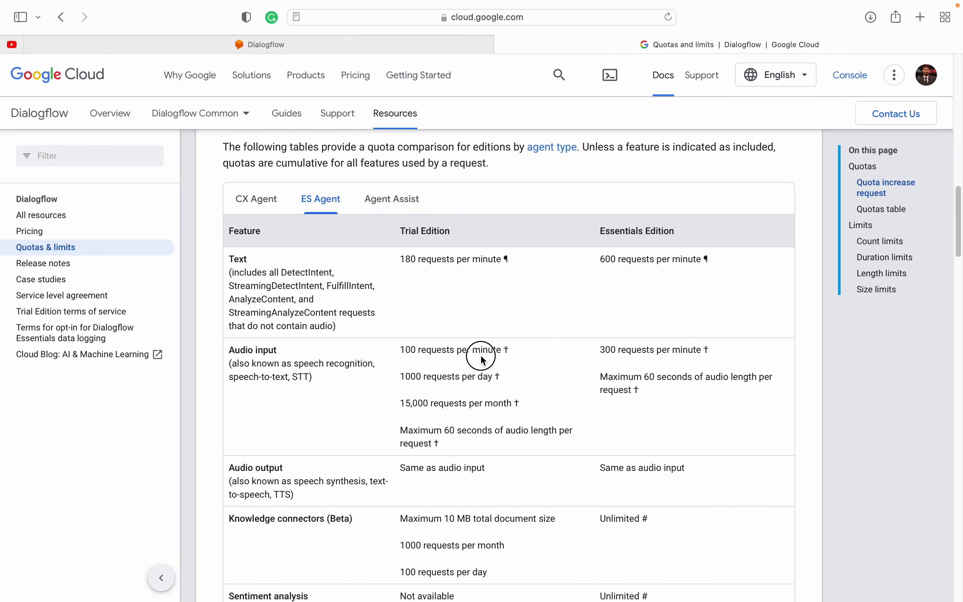
pyautogui.moveTo(394, 380); pyautogui.dragTo(458, 380)
pyautogui.click(476, 380)
pyautogui.doubleClick(409, 403)
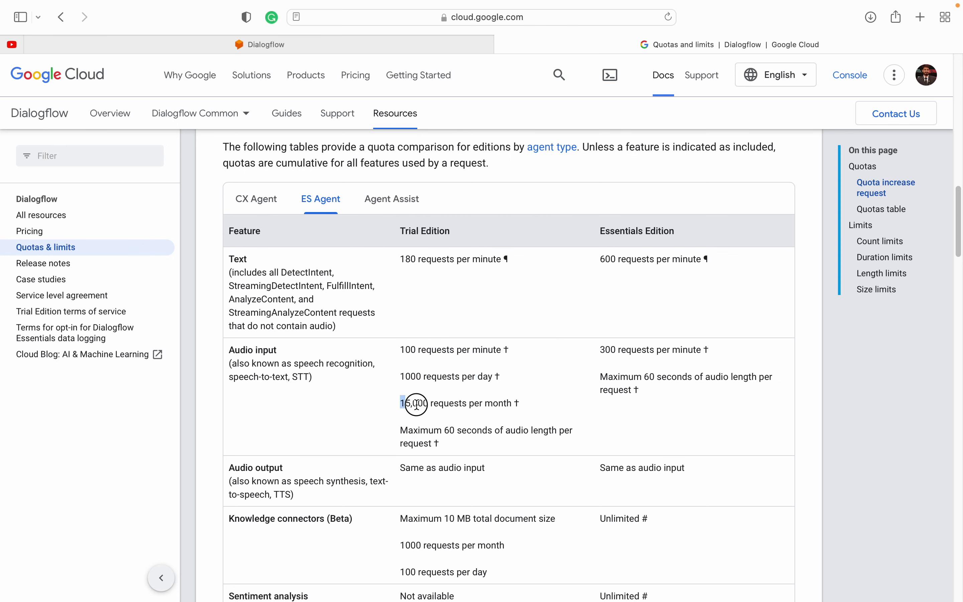
pyautogui.doubleClick(448, 403)
pyautogui.click(496, 406)
pyautogui.doubleClick(496, 403)
pyautogui.moveTo(400, 403); pyautogui.dragTo(432, 402)
pyautogui.moveTo(401, 350); pyautogui.dragTo(431, 348)
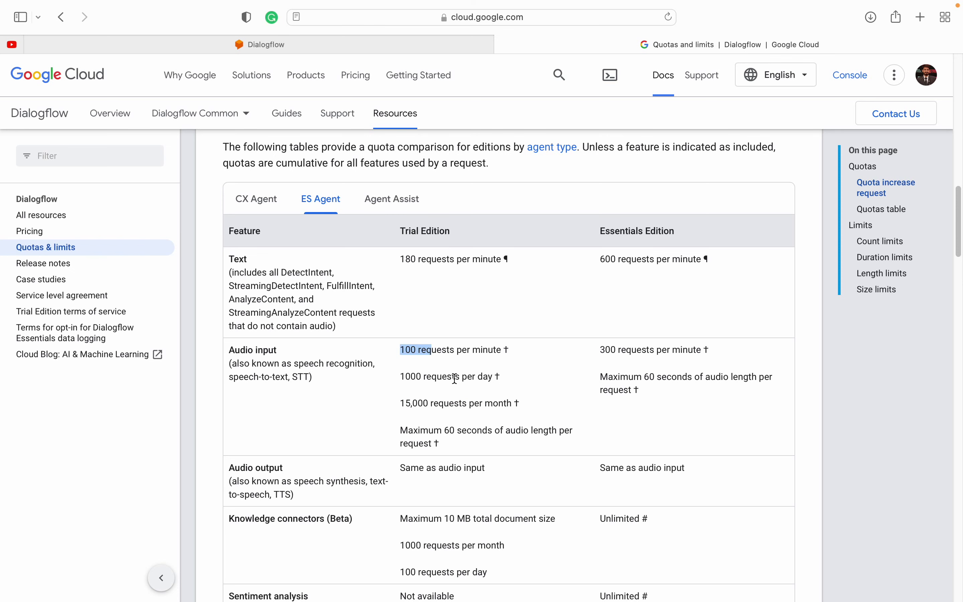
pyautogui.scroll(-5, 428, 385)
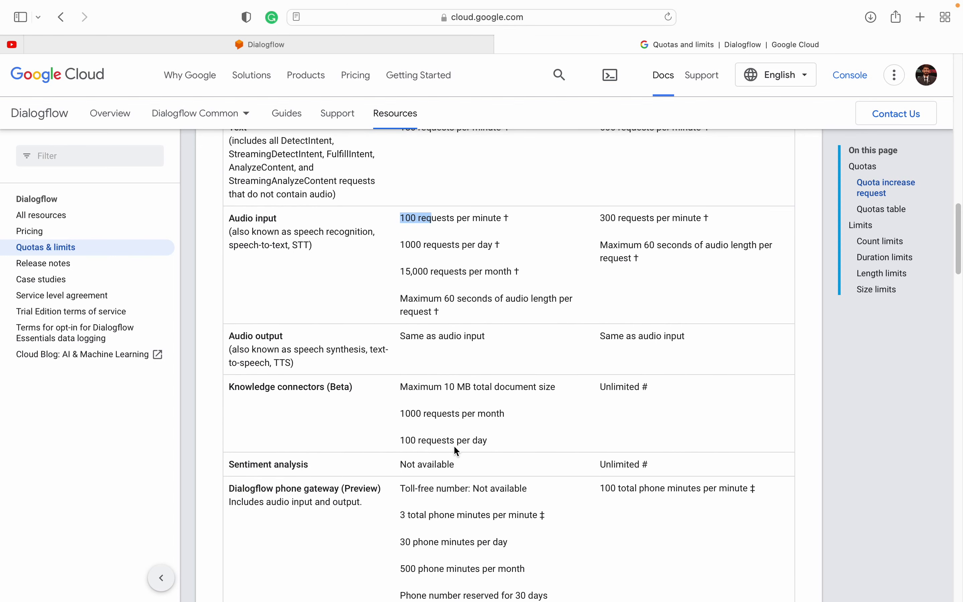
pyautogui.scroll(-3, 455, 447)
pyautogui.moveTo(243, 307); pyautogui.dragTo(416, 309)
pyautogui.click(412, 318)
pyautogui.tripleClick(411, 309)
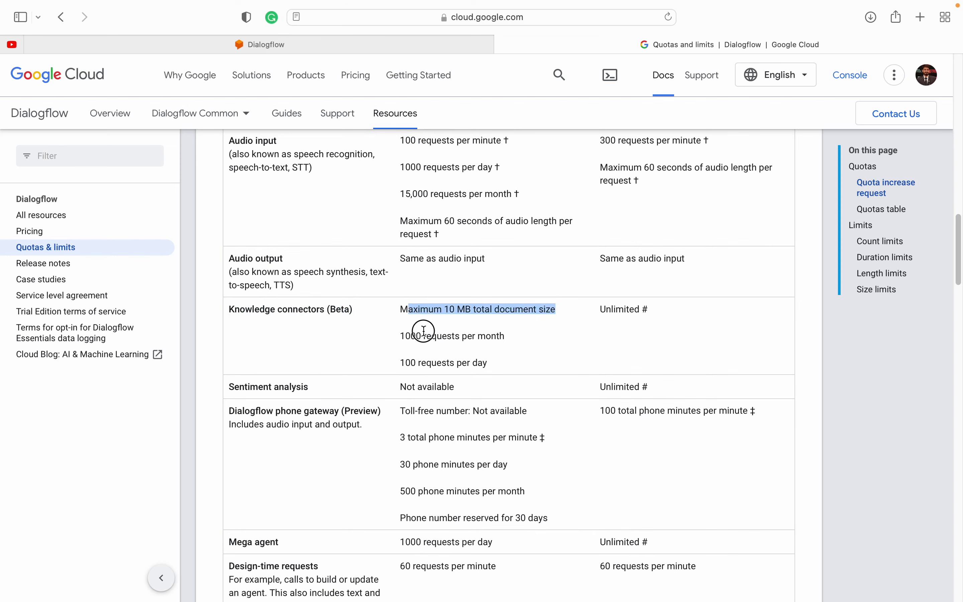
pyautogui.click(434, 342)
pyautogui.scroll(-5, 414, 426)
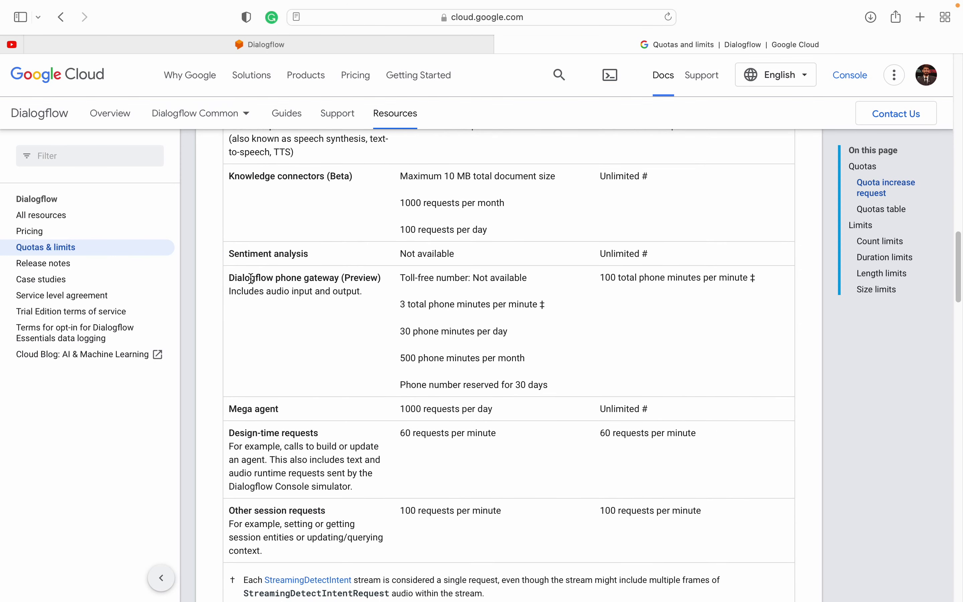
pyautogui.moveTo(251, 278); pyautogui.dragTo(332, 278)
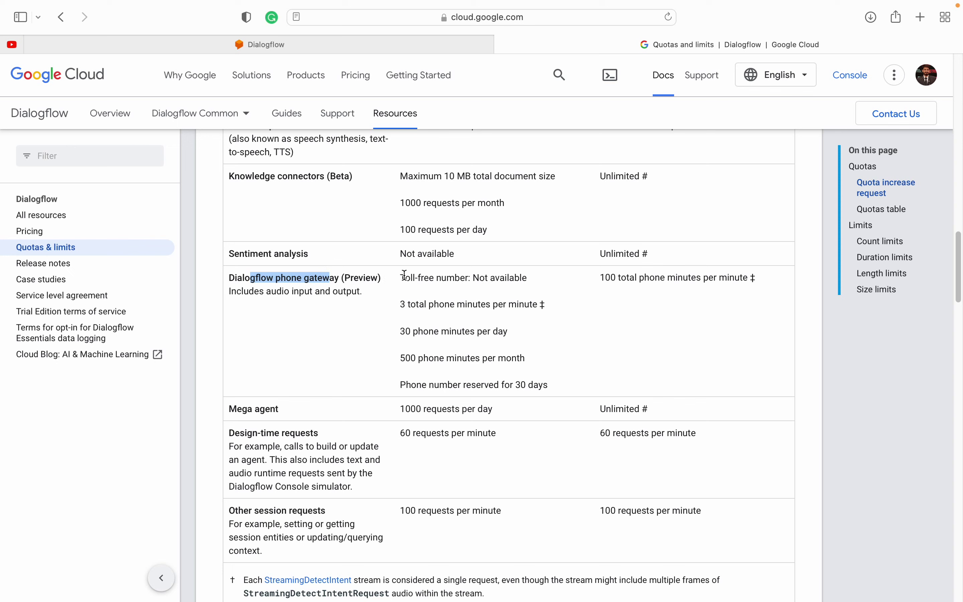
pyautogui.moveTo(402, 278); pyautogui.dragTo(497, 277)
pyautogui.tripleClick(494, 278)
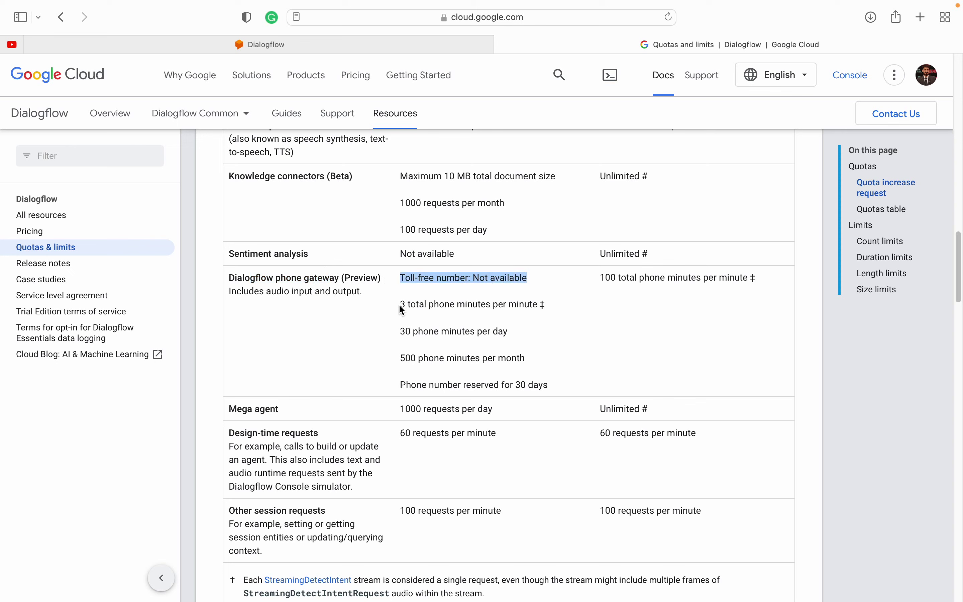
pyautogui.moveTo(399, 305); pyautogui.dragTo(477, 304)
pyautogui.doubleClick(477, 304)
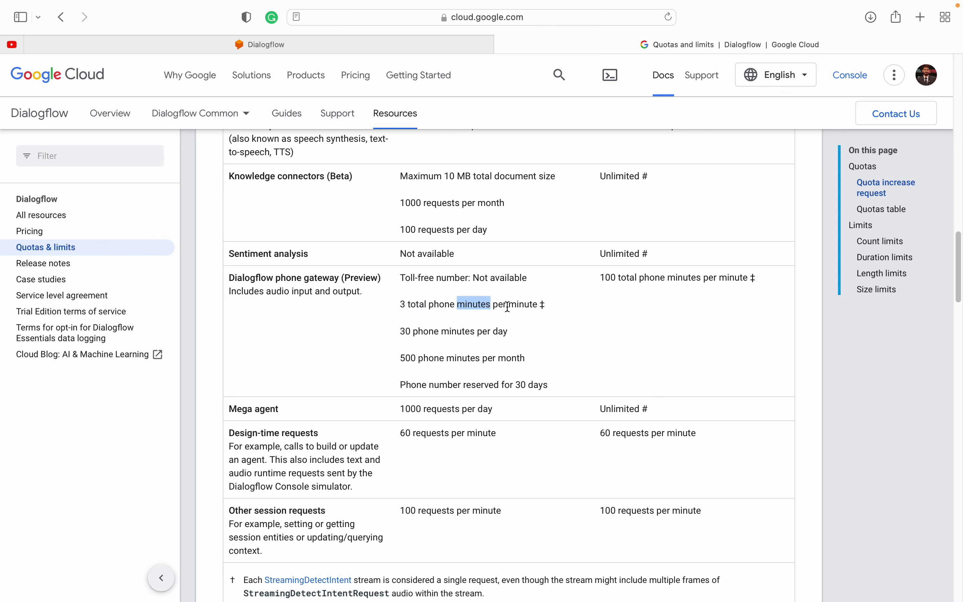
pyautogui.doubleClick(521, 305)
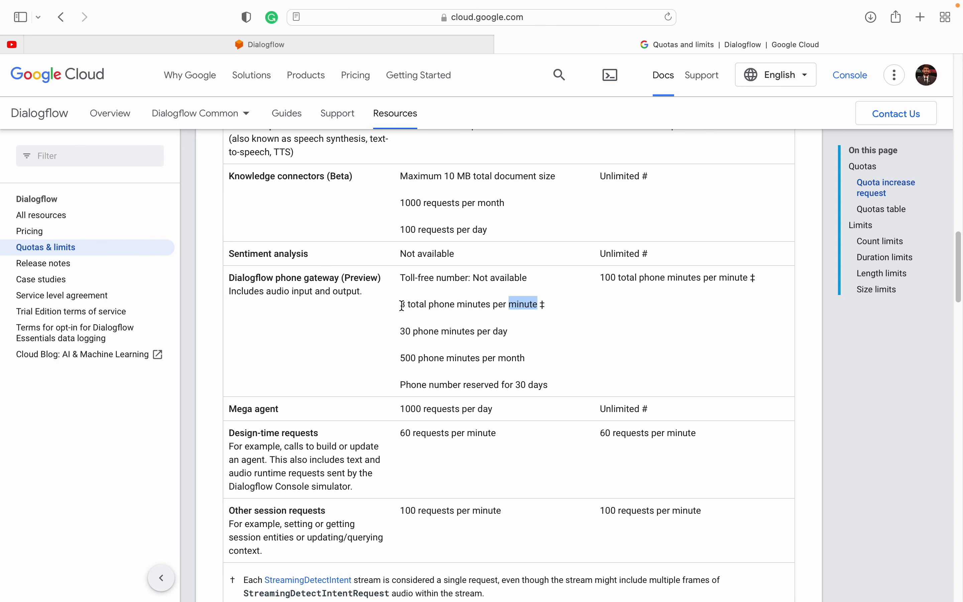
pyautogui.moveTo(399, 304); pyautogui.dragTo(521, 306)
pyautogui.doubleClick(521, 305)
pyautogui.moveTo(399, 305); pyautogui.dragTo(488, 304)
pyautogui.click(488, 305)
pyautogui.doubleClick(519, 305)
pyautogui.moveTo(401, 331); pyautogui.dragTo(458, 331)
pyautogui.doubleClick(499, 331)
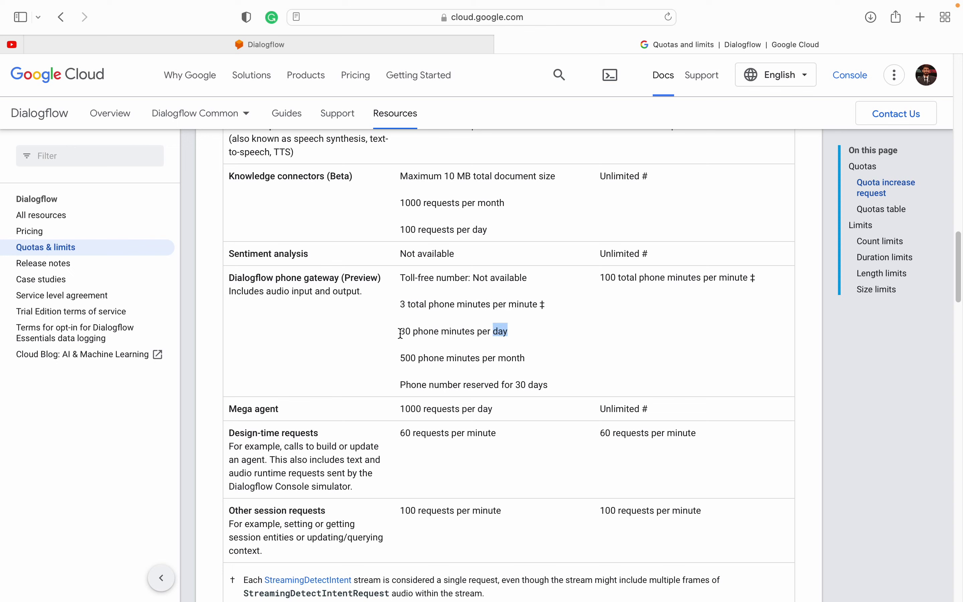
pyautogui.moveTo(400, 331); pyautogui.dragTo(511, 331)
pyautogui.click(512, 331)
pyautogui.moveTo(400, 331); pyautogui.dragTo(541, 334)
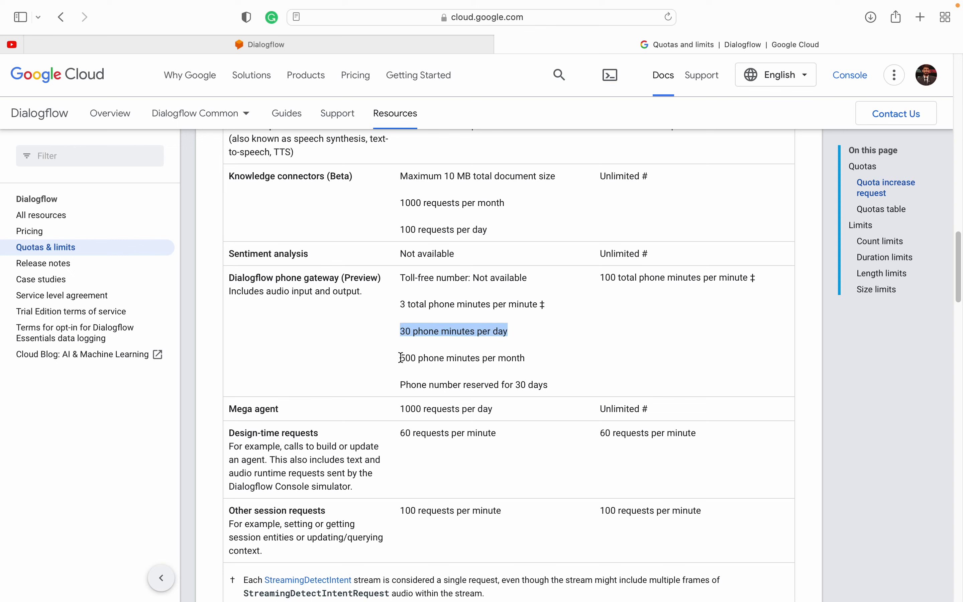
pyautogui.moveTo(400, 358); pyautogui.dragTo(463, 357)
pyautogui.doubleClick(462, 357)
pyautogui.doubleClick(511, 357)
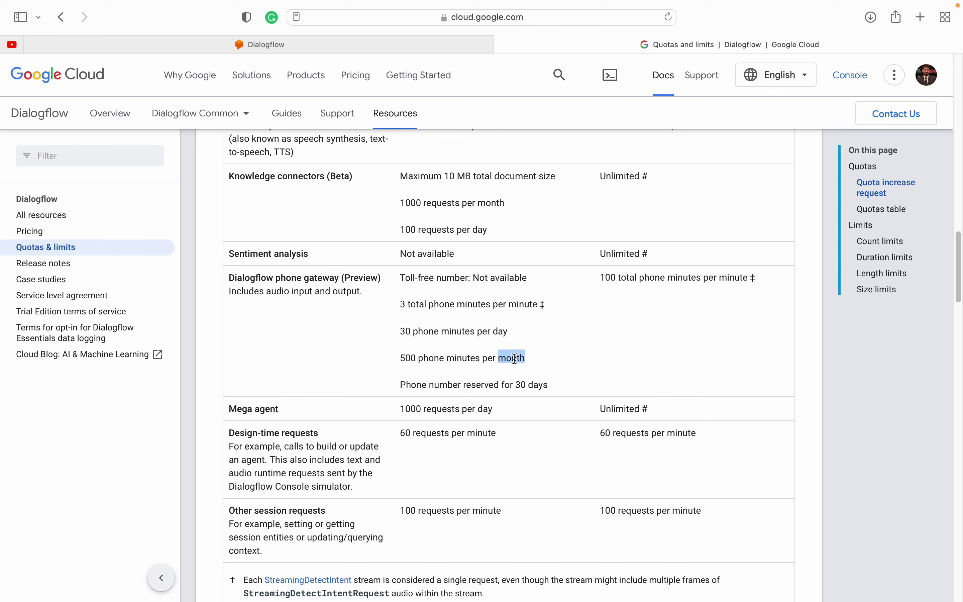
pyautogui.moveTo(399, 357); pyautogui.dragTo(528, 356)
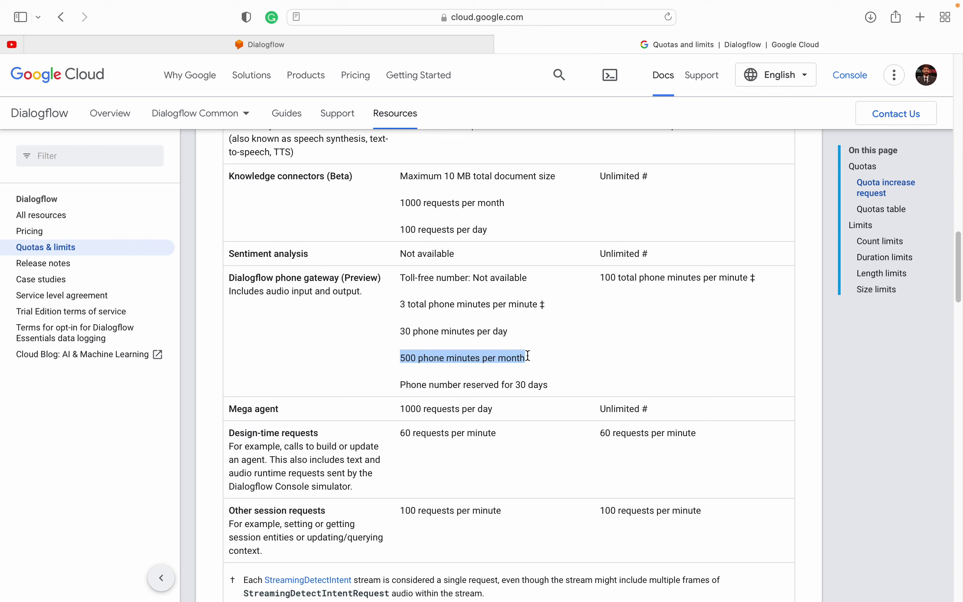
pyautogui.doubleClick(409, 359)
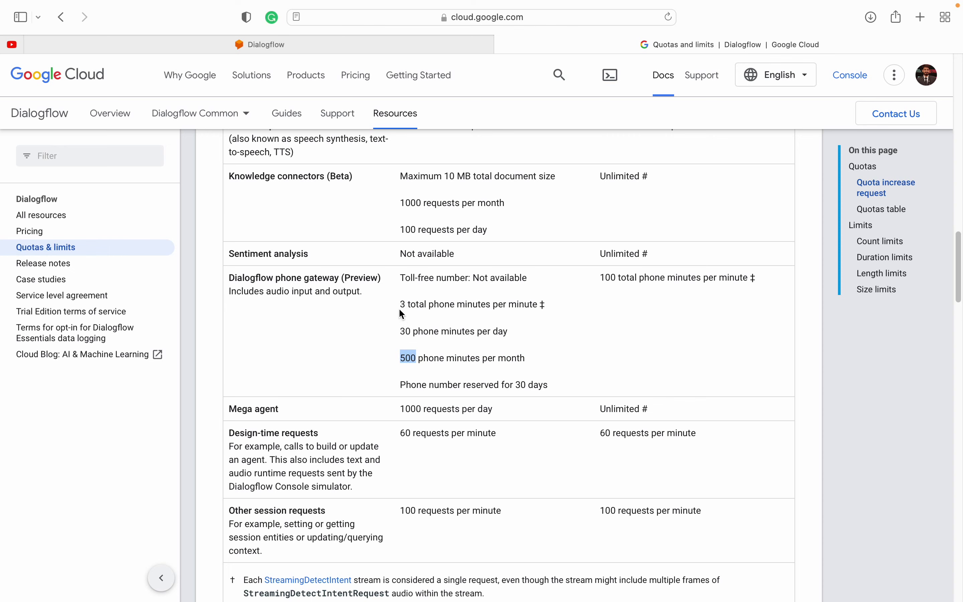
pyautogui.moveTo(397, 304); pyautogui.dragTo(440, 330)
pyautogui.click(439, 331)
pyautogui.scroll(-2, 458, 408)
pyautogui.moveTo(400, 350); pyautogui.dragTo(568, 353)
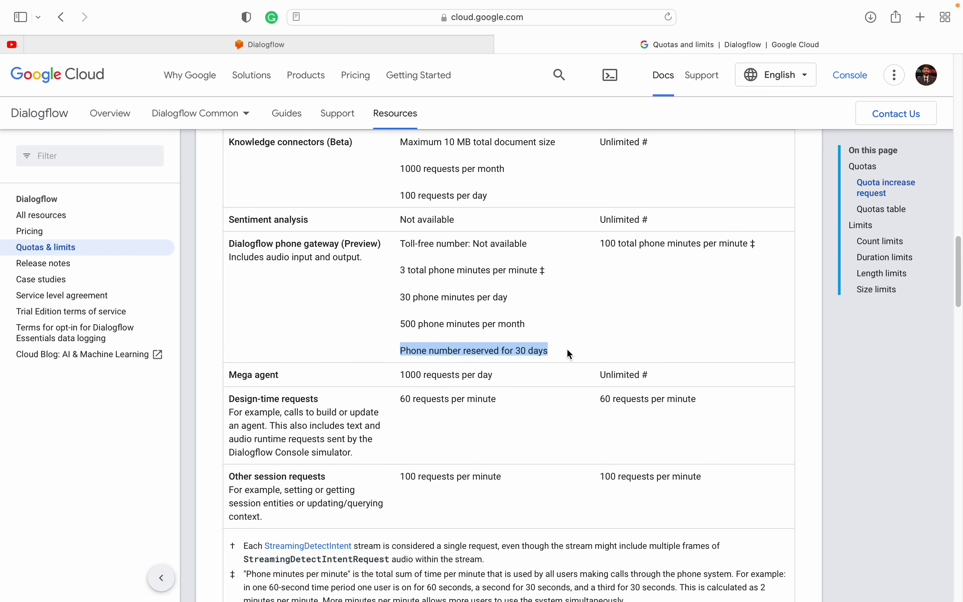
pyautogui.click(518, 349)
pyautogui.tripleClick(477, 350)
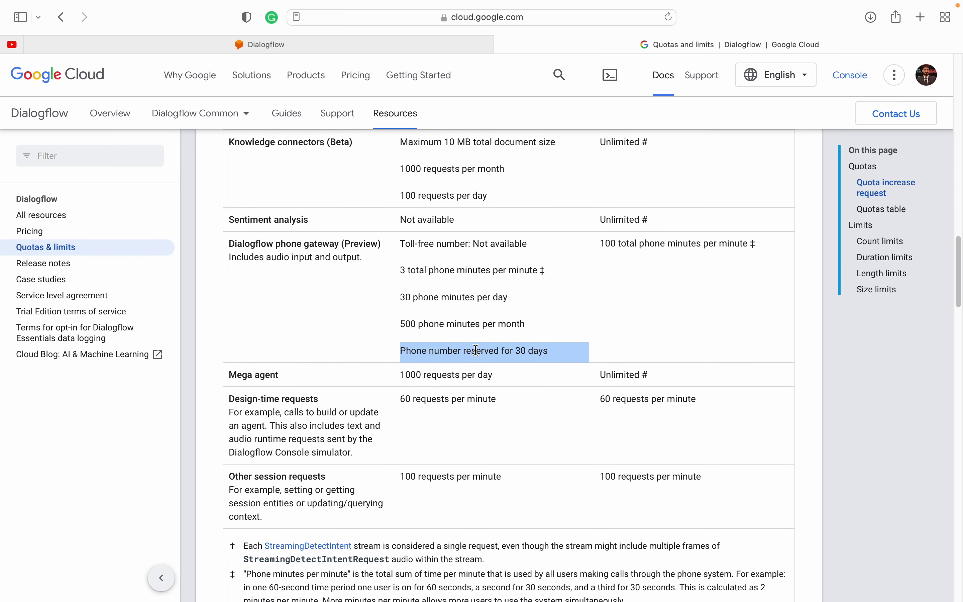
pyautogui.click(476, 351)
pyautogui.tripleClick(477, 350)
pyautogui.click(476, 350)
pyautogui.tripleClick(477, 350)
pyautogui.click(477, 350)
pyautogui.scroll(-3, 391, 422)
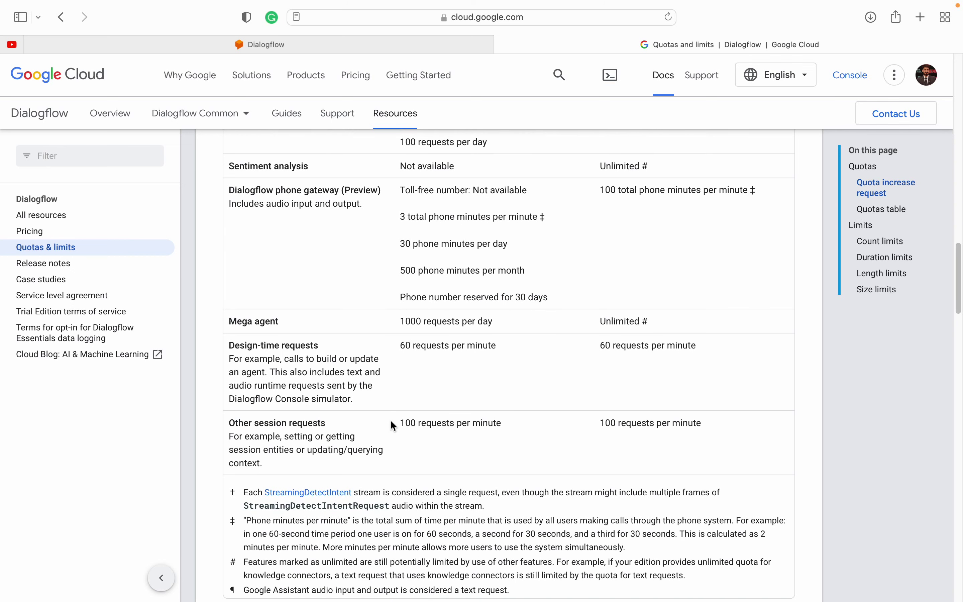
pyautogui.scroll(-2, 421, 392)
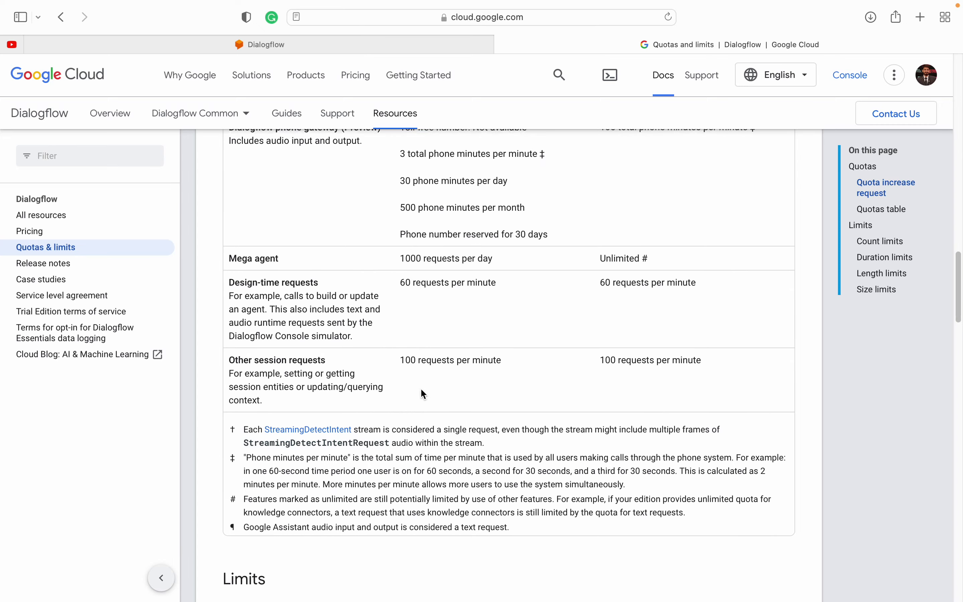
pyautogui.scroll(-3, 422, 393)
pyautogui.scroll(20, 422, 393)
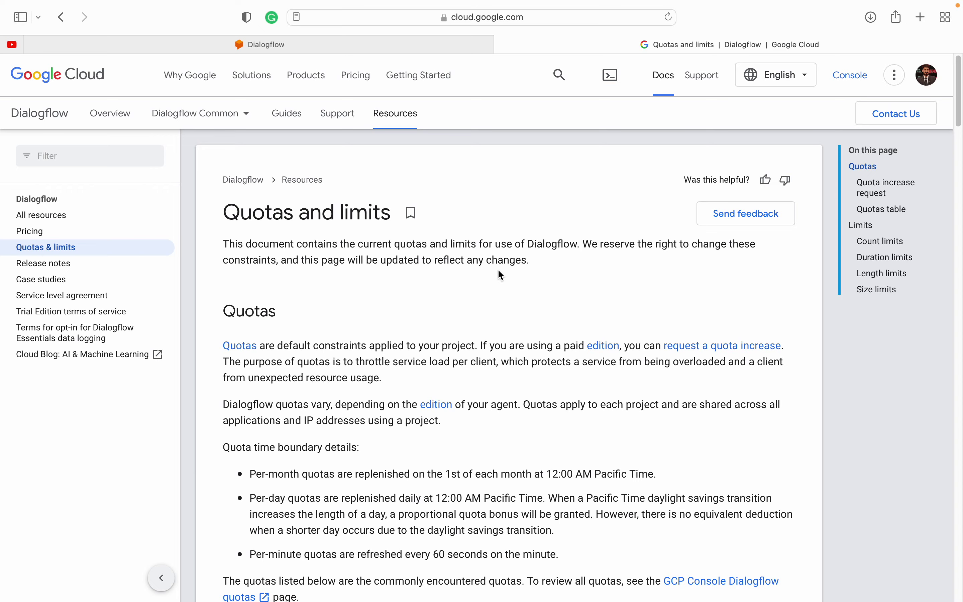
pyautogui.scroll(-10, 490, 295)
pyautogui.scroll(-1, 488, 303)
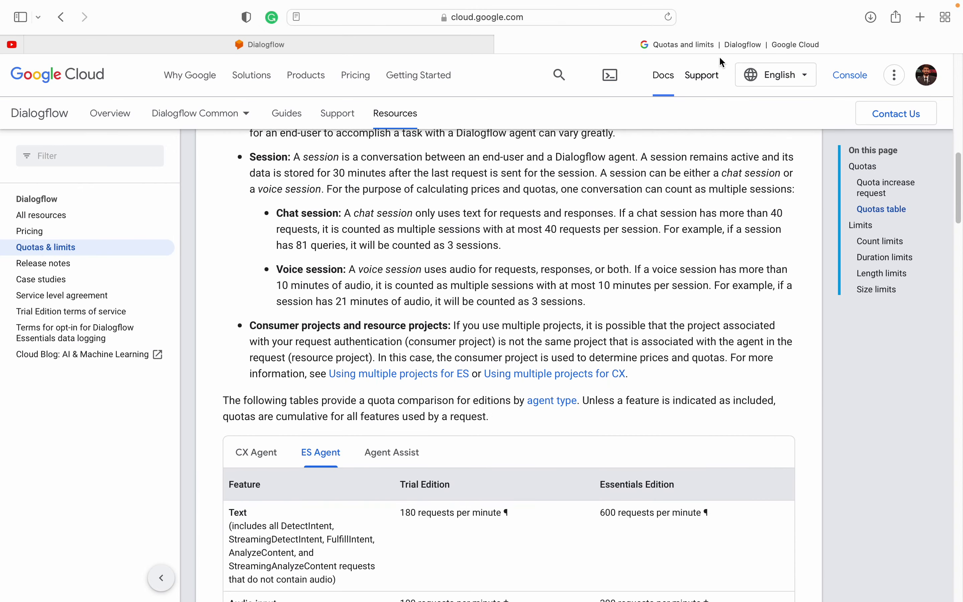
pyautogui.scroll(-5, 377, 376)
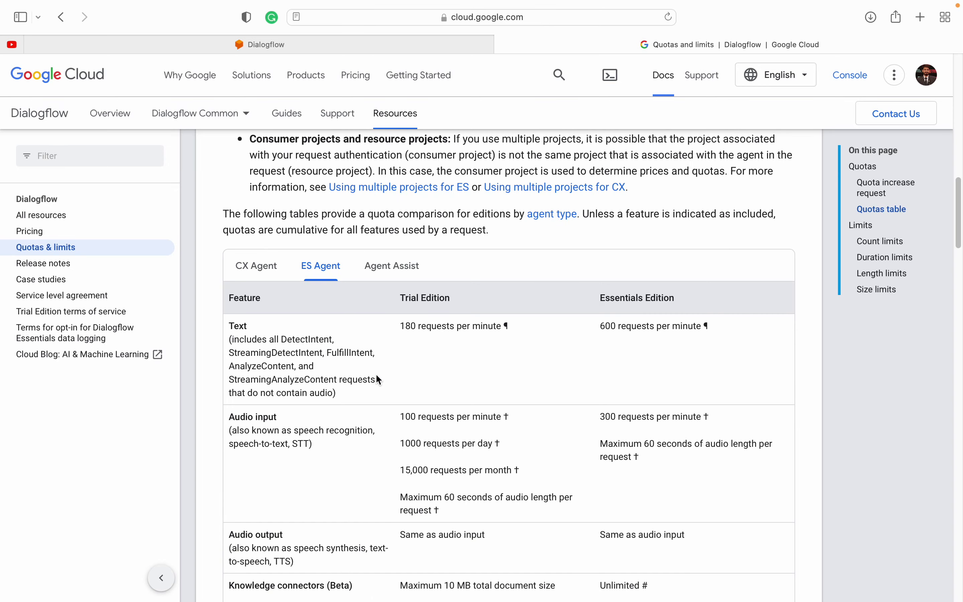
# Step: Toggle the quota table between CX Agent and ES Agent, ending on CX Agent limits (text 1200 per minute)
pyautogui.click(258, 274)
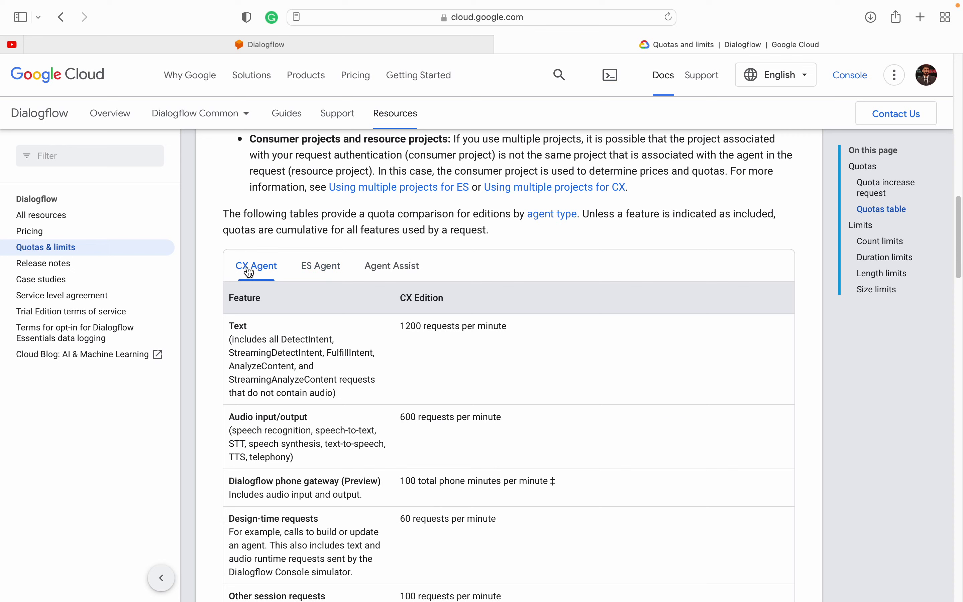
pyautogui.click(319, 272)
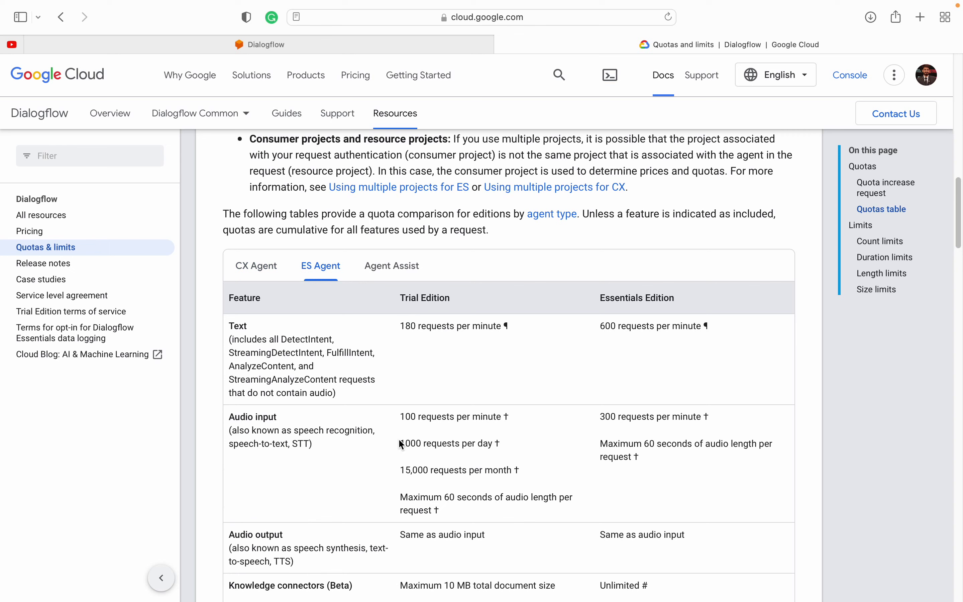
pyautogui.click(259, 274)
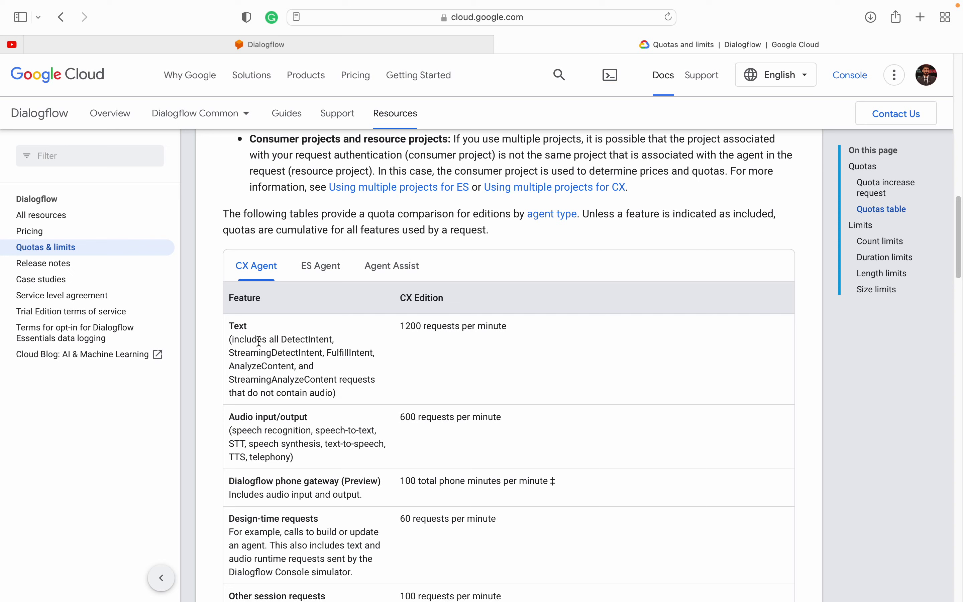
pyautogui.hotkey('ctrl', 'Right')
pyautogui.hotkey('ctrl', 'Right')
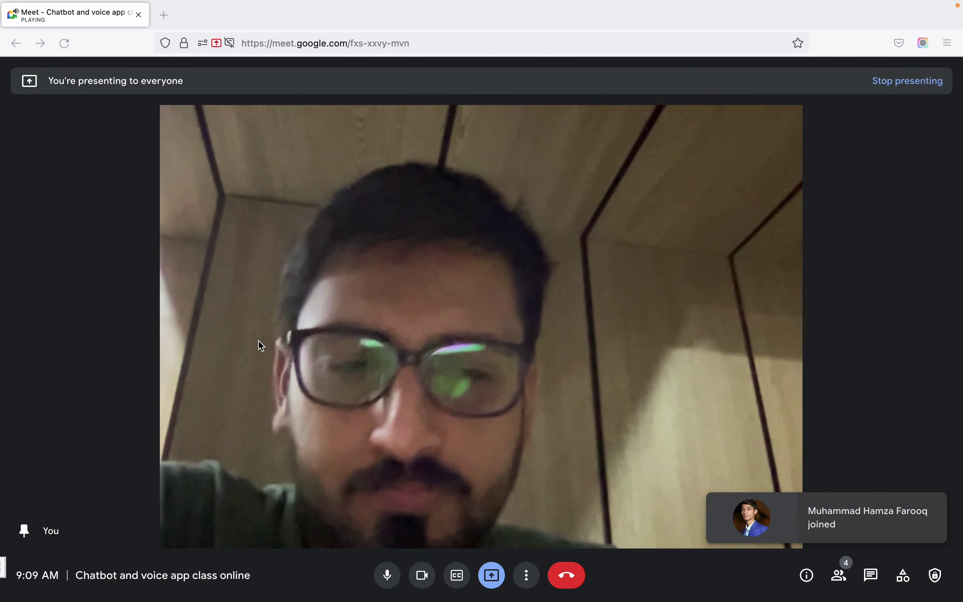
pyautogui.hotkey('ctrl', 'Left')
pyautogui.hotkey('ctrl', 'Left')
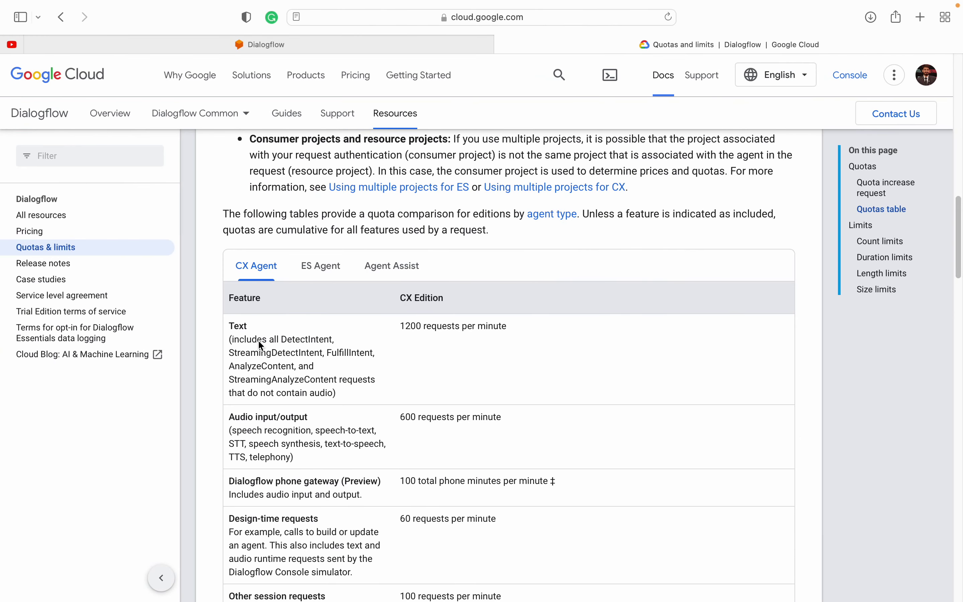
pyautogui.scroll(-1, 274, 345)
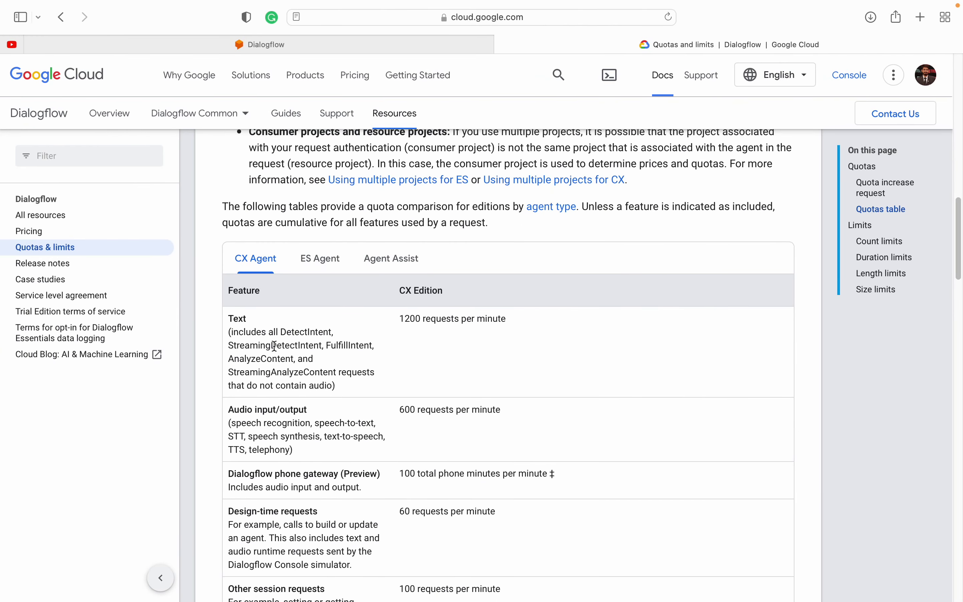
pyautogui.scroll(-1, 273, 346)
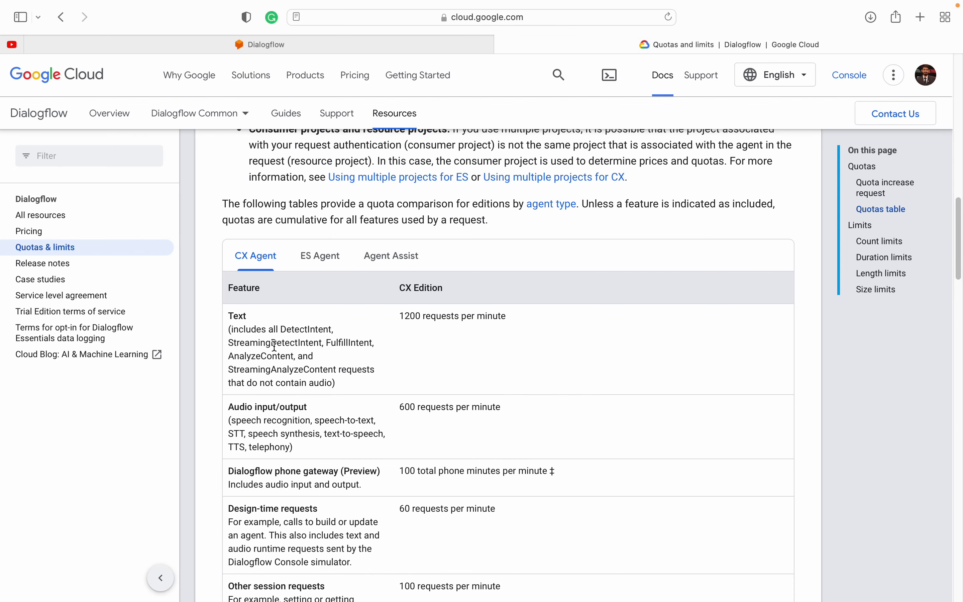
pyautogui.scroll(-1, 274, 346)
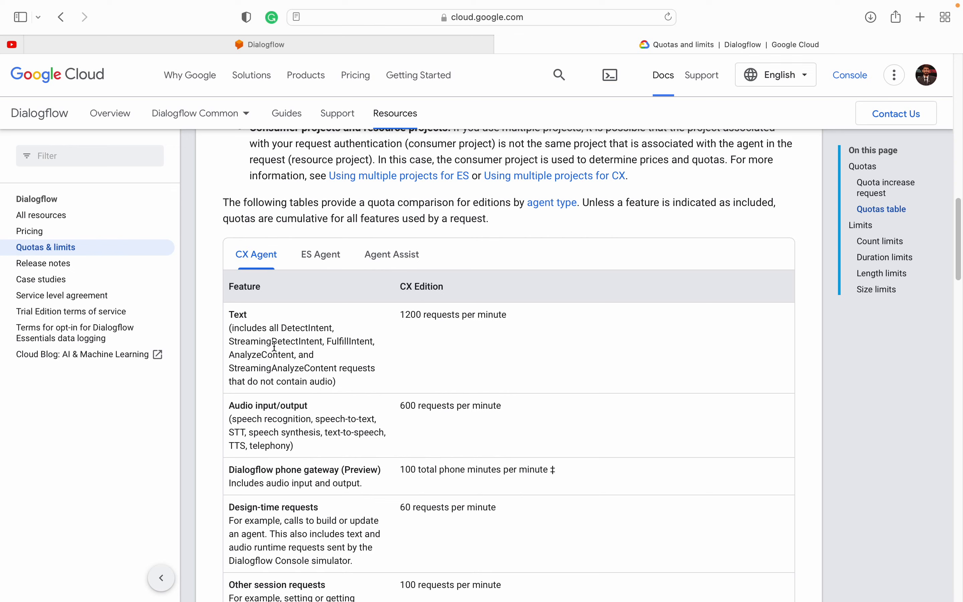
# Step: Read through the Agent Assist quota note and feature rows, then return to the CX Agent quotas
pyautogui.moveTo(324, 4)
pyautogui.click(394, 261)
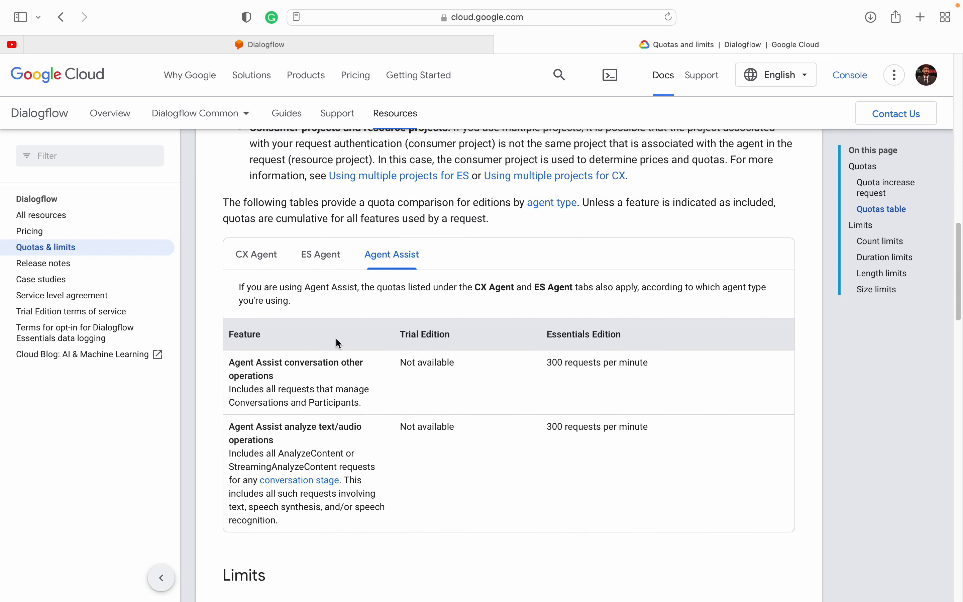
pyautogui.moveTo(239, 286); pyautogui.dragTo(457, 286)
pyautogui.click(457, 287)
pyautogui.doubleClick(627, 287)
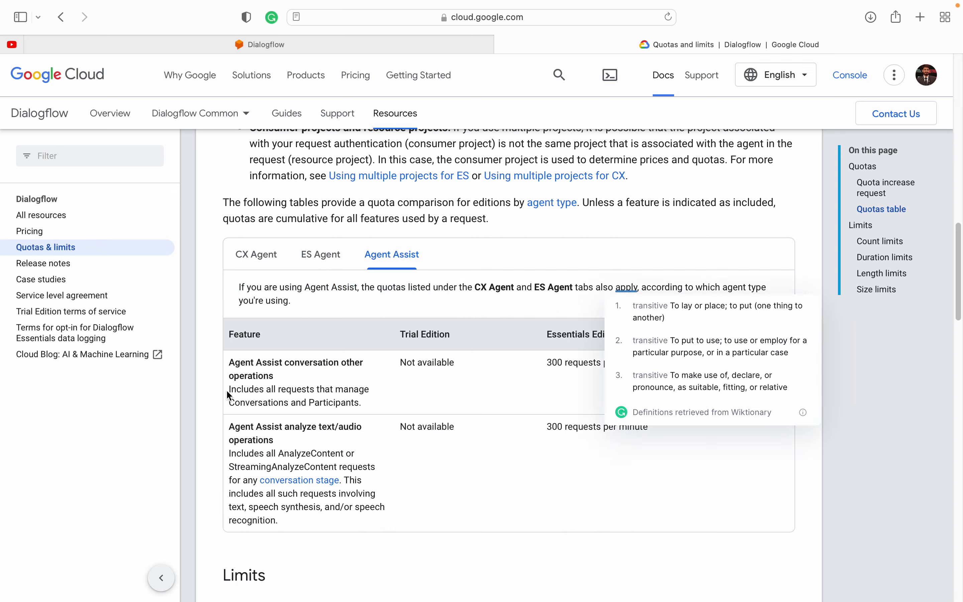
pyautogui.moveTo(230, 361); pyautogui.dragTo(315, 376)
pyautogui.click(318, 382)
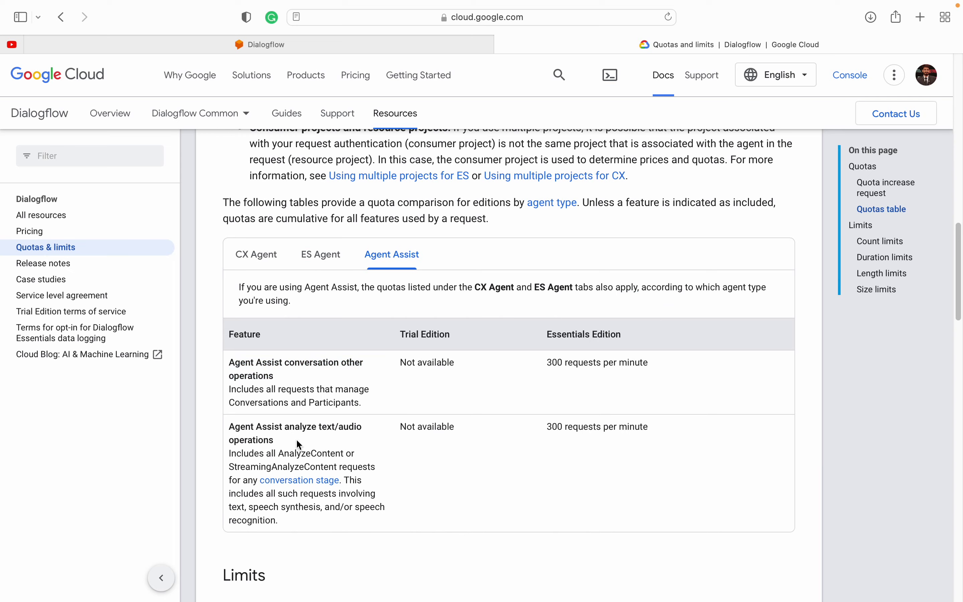
pyautogui.scroll(-3, 299, 444)
pyautogui.click(234, 366)
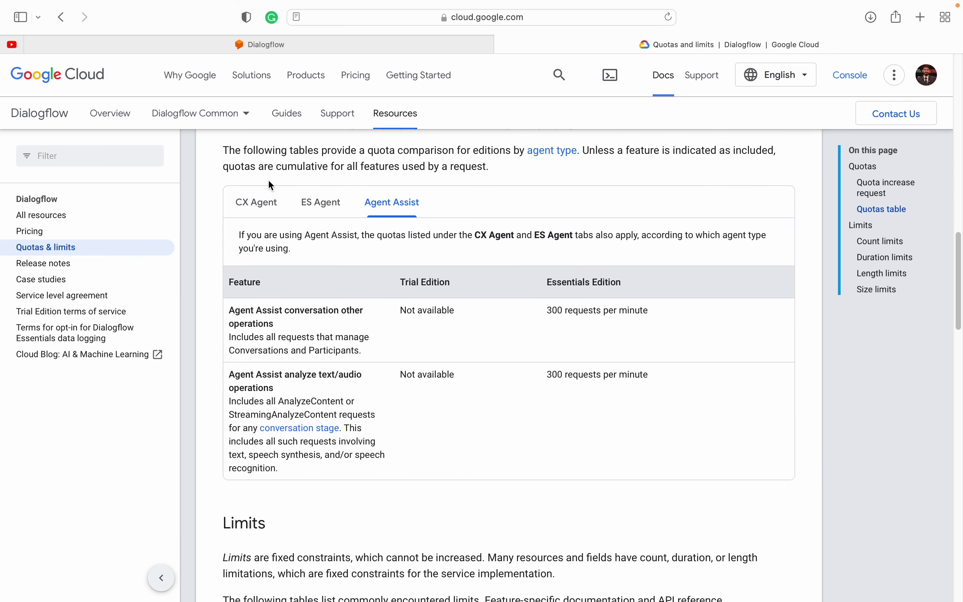
pyautogui.click(257, 203)
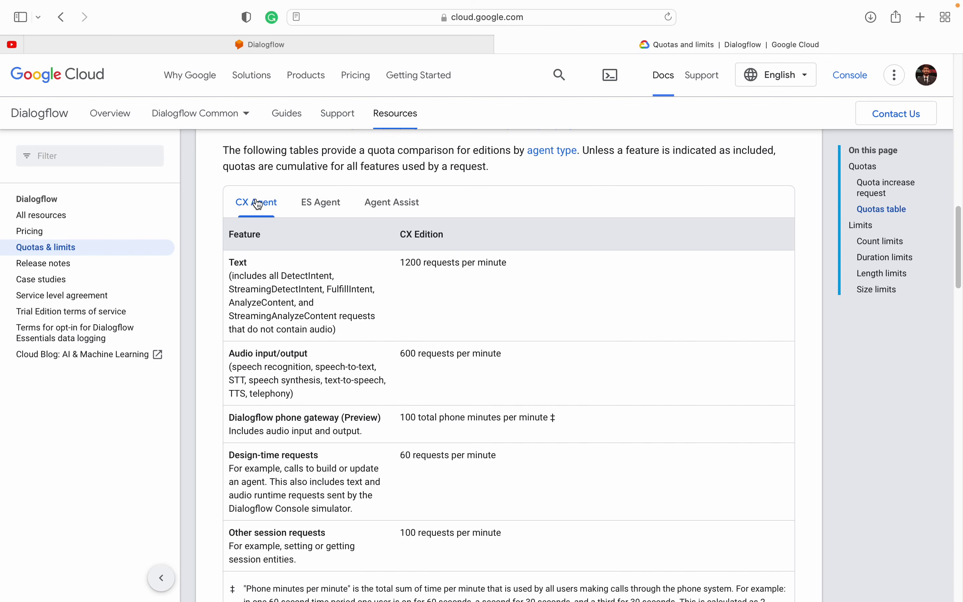
# Step: Locate the CX Agent text quota of 1200 requests per minute and look up the meaning of minute
pyautogui.scroll(3, 257, 204)
pyautogui.scroll(2, 263, 274)
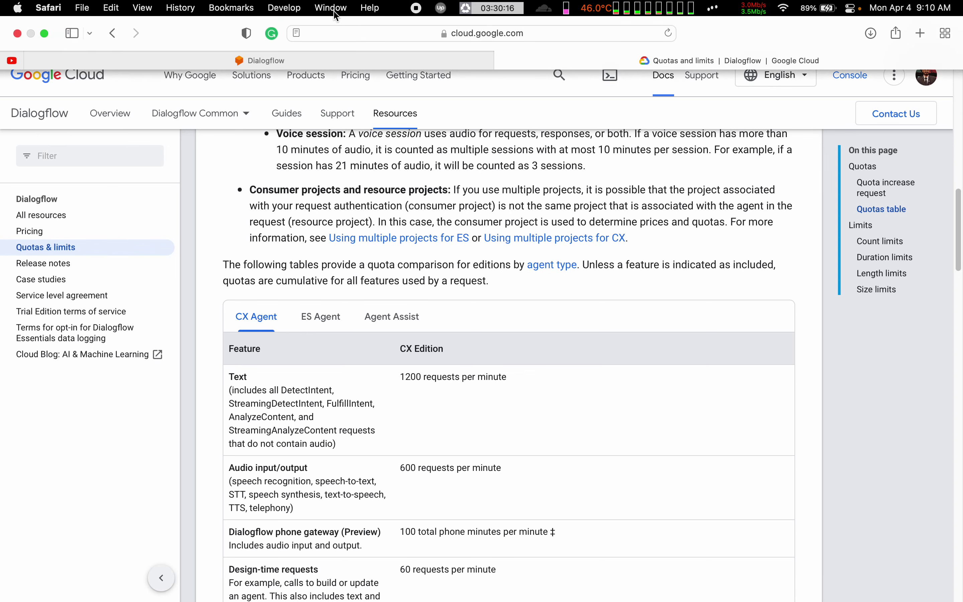
pyautogui.scroll(-2, 246, 318)
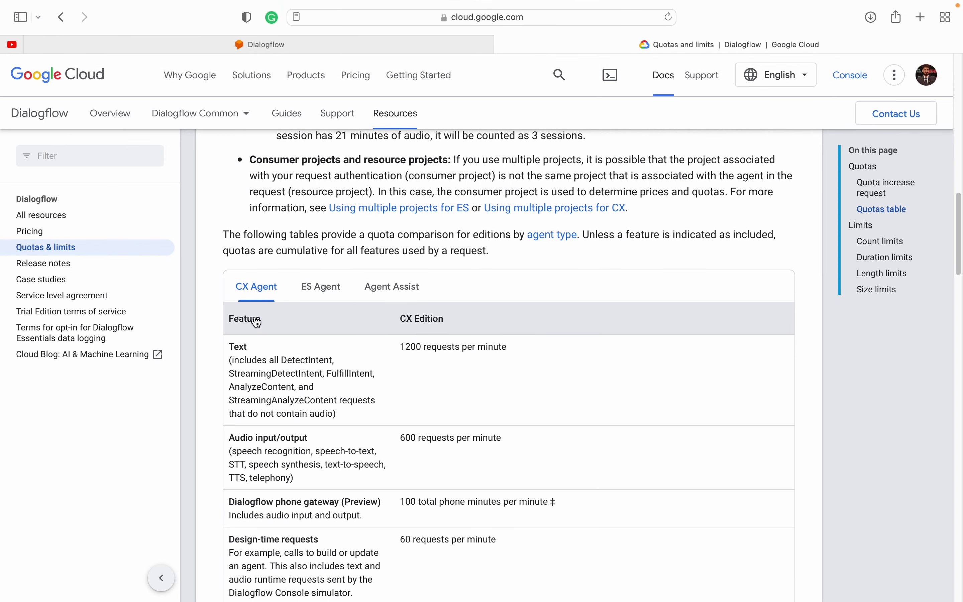
pyautogui.moveTo(399, 346); pyautogui.dragTo(555, 346)
pyautogui.click(557, 347)
pyautogui.doubleClick(408, 346)
pyautogui.click(495, 347)
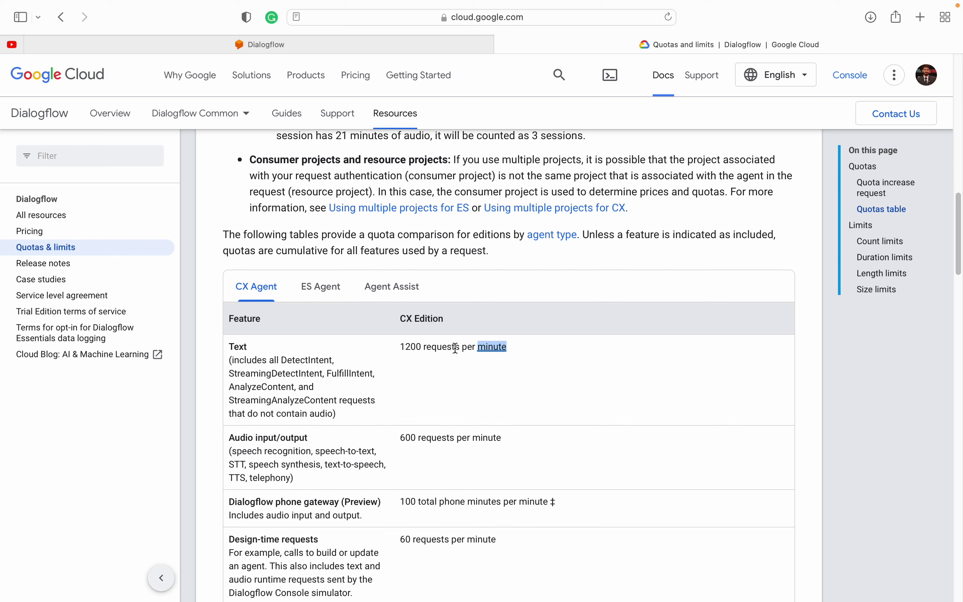
pyautogui.click(408, 347)
pyautogui.scroll(-2, 410, 403)
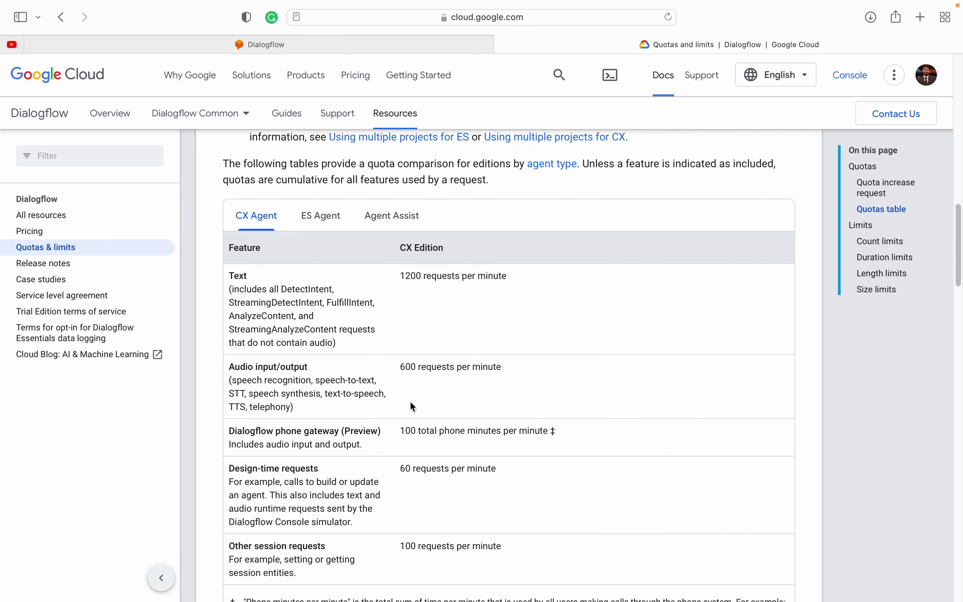
pyautogui.doubleClick(410, 277)
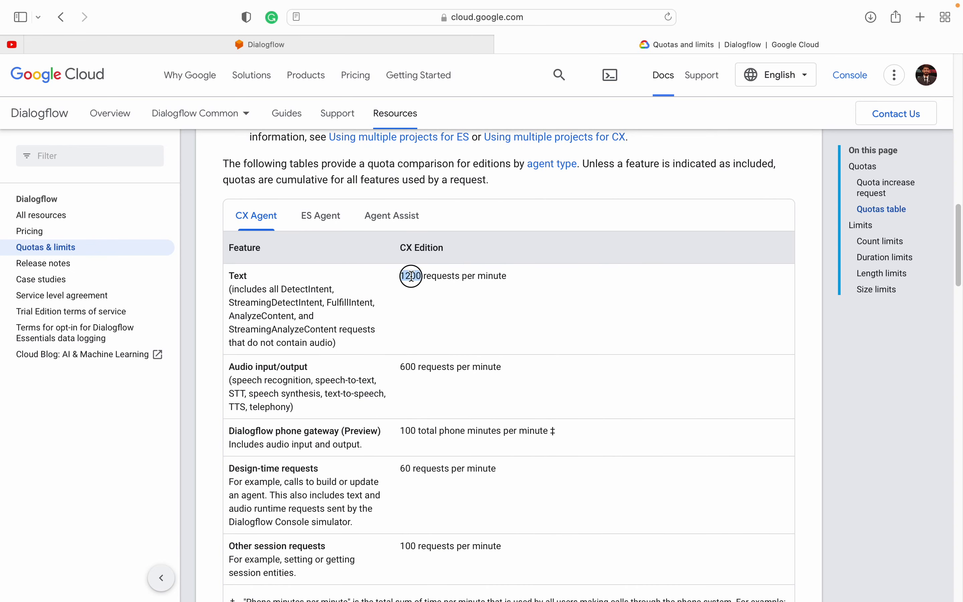
pyautogui.click(379, 282)
pyautogui.scroll(2, 423, 306)
pyautogui.scroll(15, 419, 311)
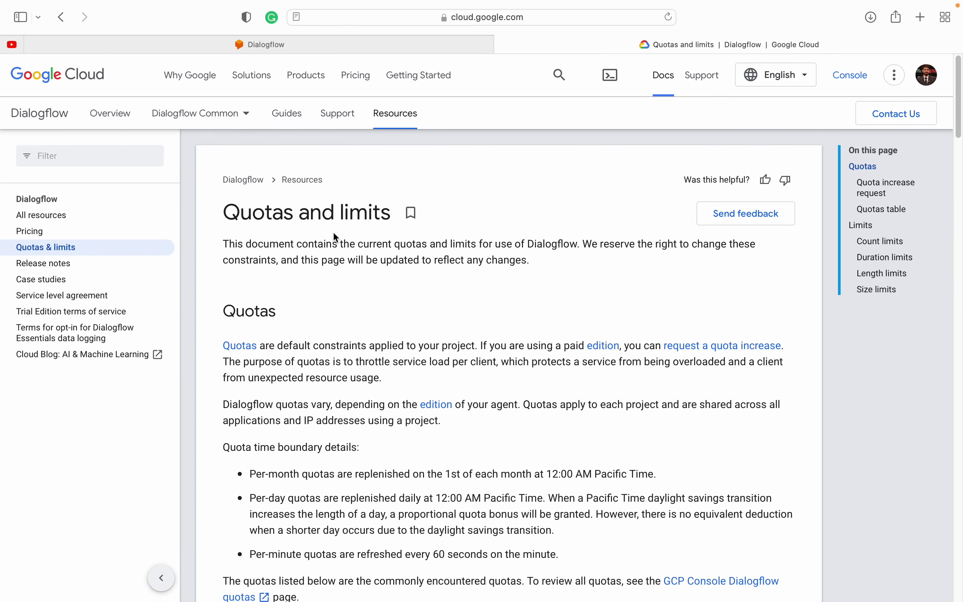
# Step: Repeatedly highlight the CX Agent Text row's 1200 requests per minute limit on the Quotas and limits page
pyautogui.tripleClick(221, 216)
pyautogui.click(362, 212)
pyautogui.scroll(-10, 352, 327)
pyautogui.scroll(-10, 352, 328)
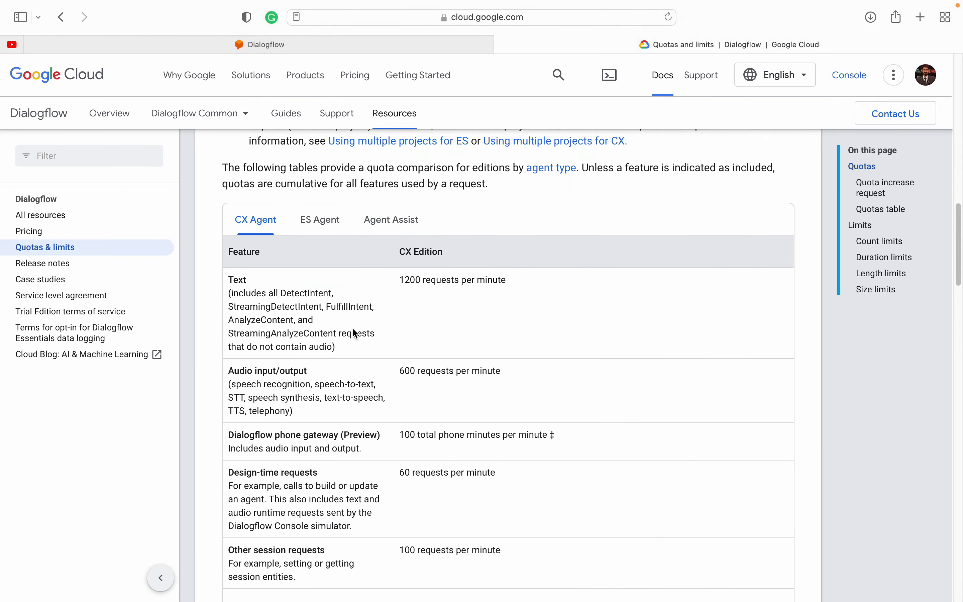
pyautogui.moveTo(399, 269); pyautogui.dragTo(495, 269)
pyautogui.click(421, 269)
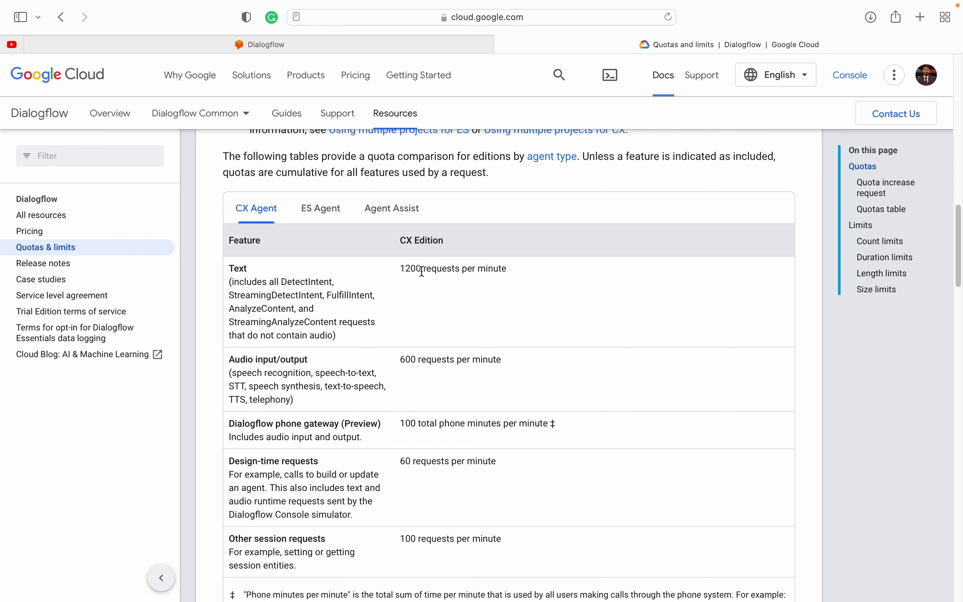
pyautogui.doubleClick(410, 269)
pyautogui.click(412, 267)
pyautogui.doubleClick(413, 268)
pyautogui.click(413, 269)
pyautogui.moveTo(398, 269); pyautogui.dragTo(516, 266)
pyautogui.click(515, 266)
pyautogui.moveTo(399, 268); pyautogui.dragTo(529, 267)
pyautogui.click(529, 267)
pyautogui.moveTo(400, 267); pyautogui.dragTo(506, 267)
pyautogui.click(506, 265)
pyautogui.tripleClick(397, 267)
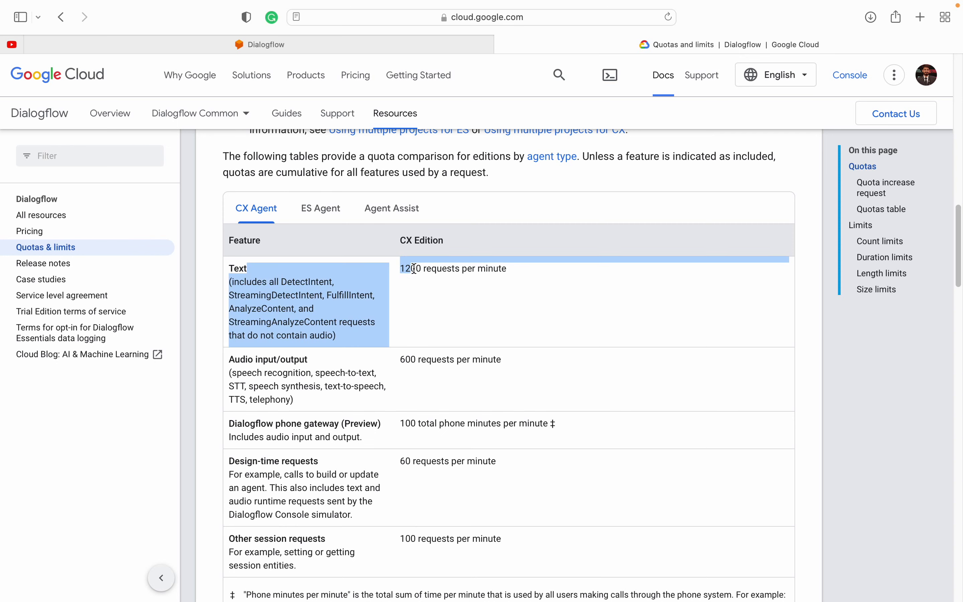
pyautogui.click(414, 269)
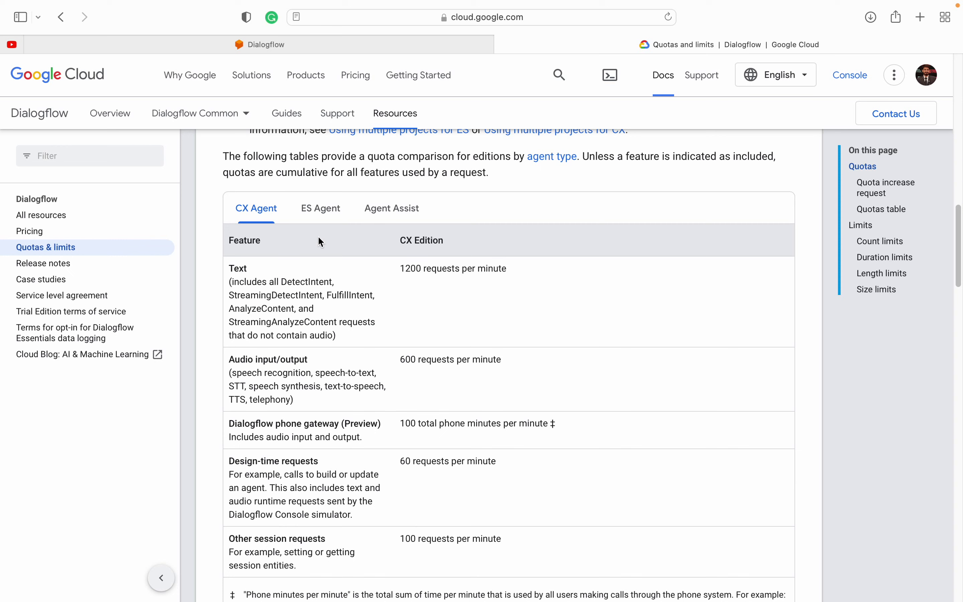
pyautogui.moveTo(406, 267); pyautogui.dragTo(463, 334)
pyautogui.click(462, 334)
pyautogui.hscroll(-10, 331, 276)
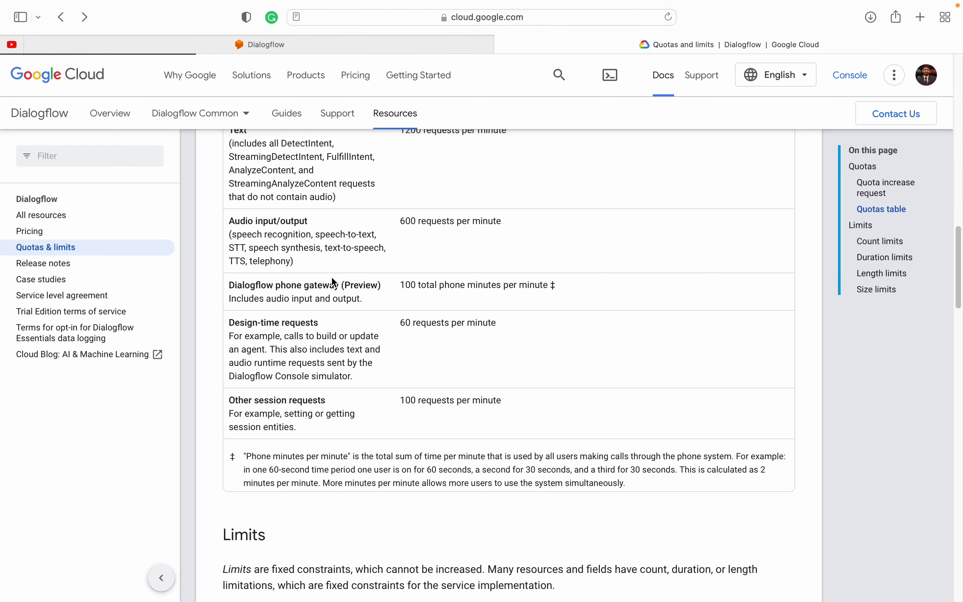
pyautogui.scroll(10, 330, 323)
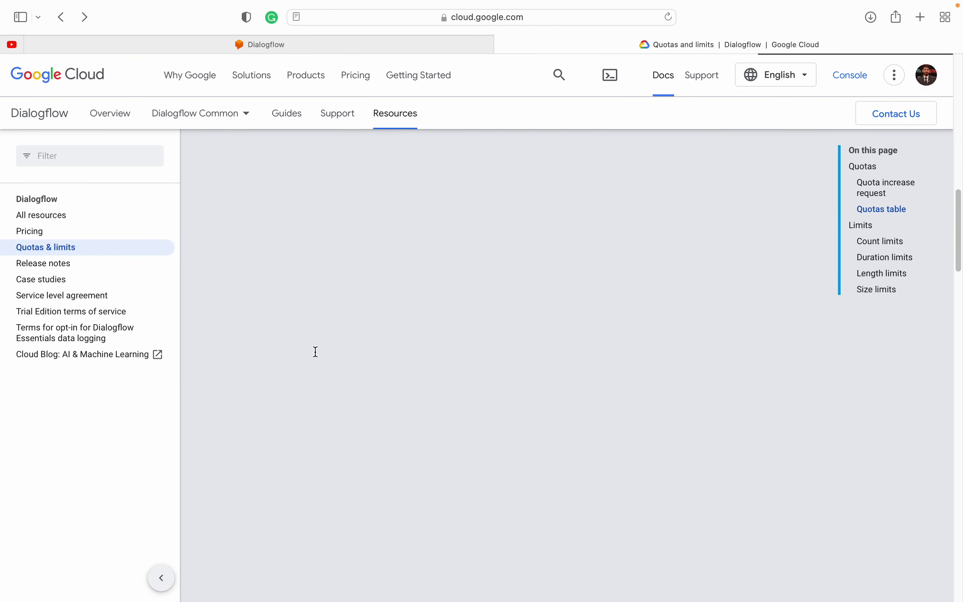
pyautogui.scroll(4, 316, 351)
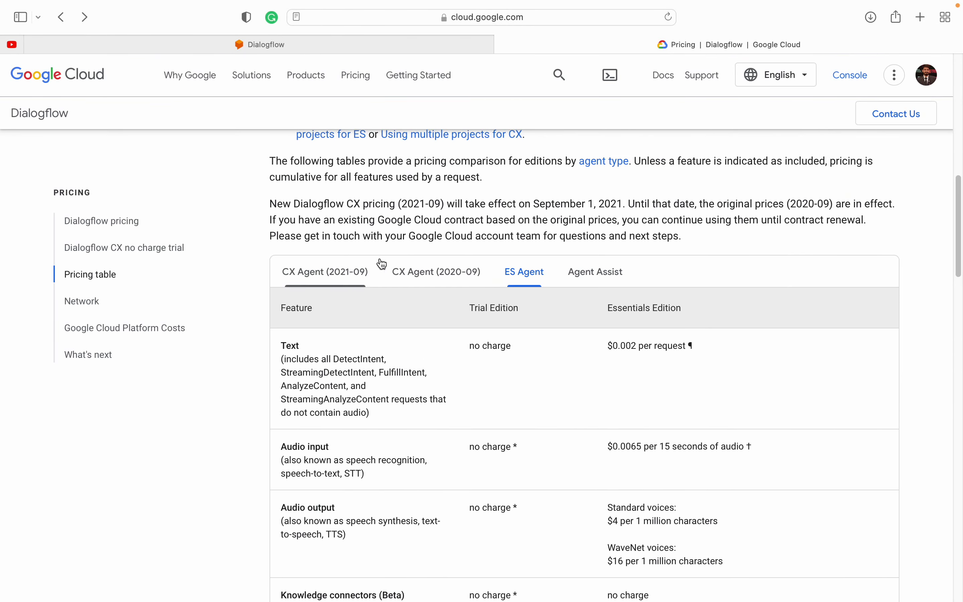
# Step: Compare CX Agent pricing: 2020-09 at $20 per 100 chat sessions versus 2021-09 at $0.007 per request
pyautogui.click(430, 276)
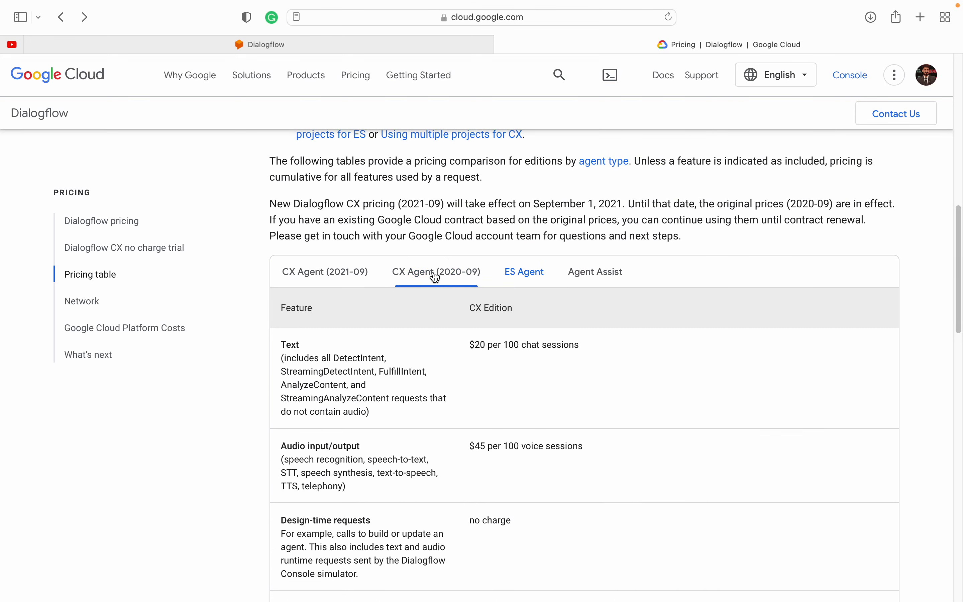
pyautogui.tripleClick(473, 349)
pyautogui.click(473, 350)
pyautogui.click(335, 271)
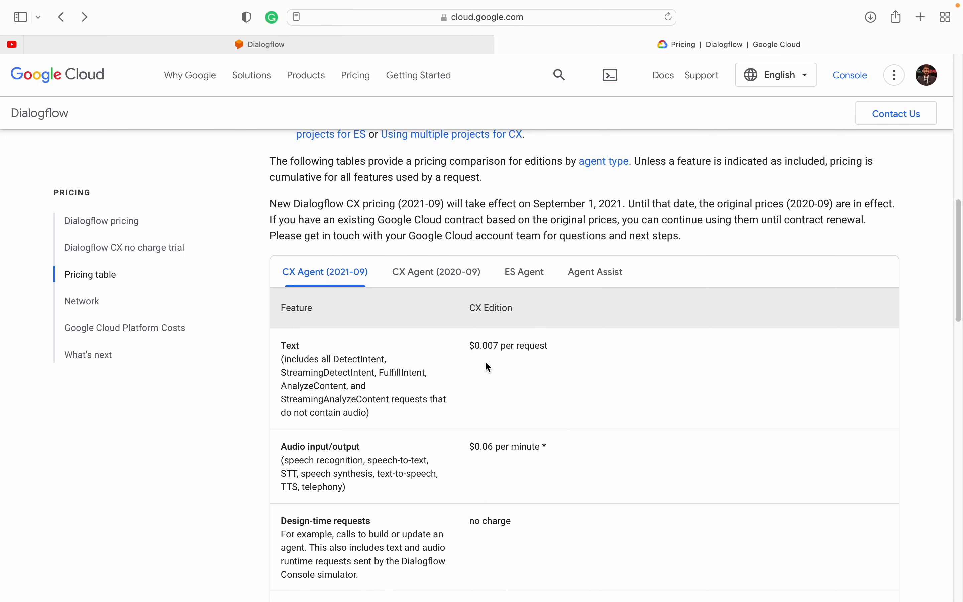
pyautogui.moveTo(468, 346); pyautogui.dragTo(570, 349)
pyautogui.click(570, 349)
pyautogui.click(436, 277)
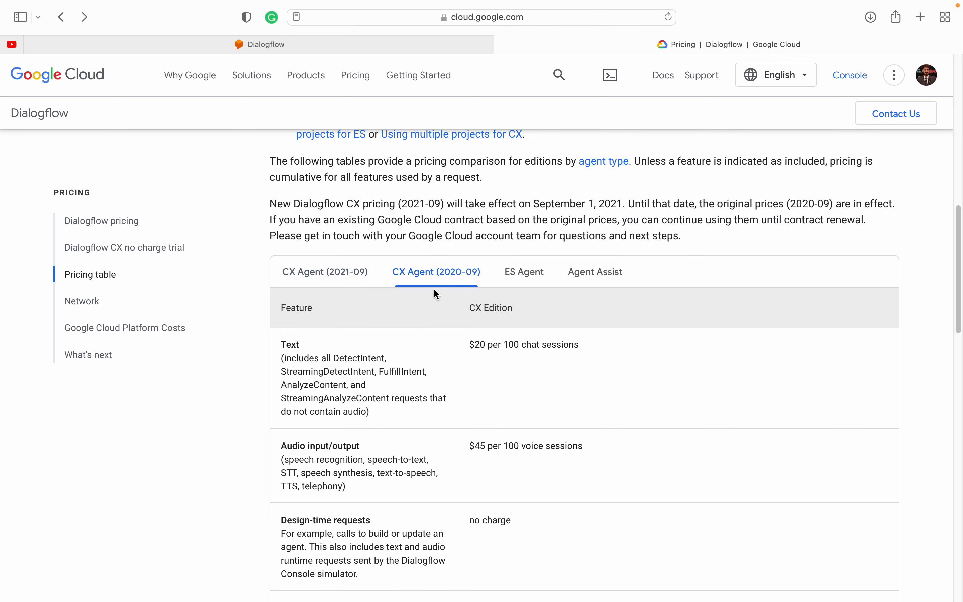
pyautogui.click(355, 272)
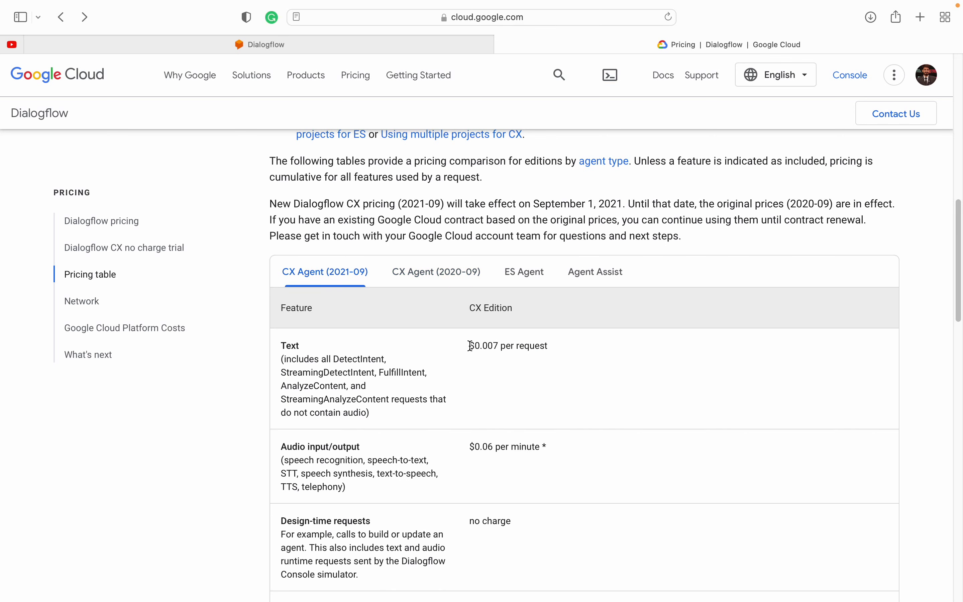
pyautogui.moveTo(470, 346); pyautogui.dragTo(503, 346)
pyautogui.click(432, 280)
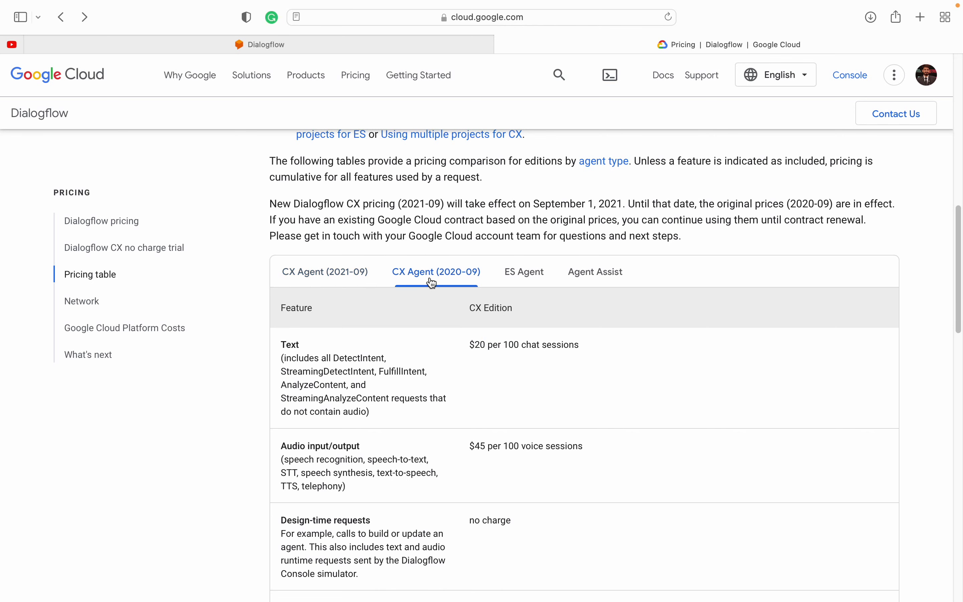
pyautogui.click(336, 274)
# Step: Show the ES Agent pricing table and highlight the $0.002 Essentials text request price
pyautogui.click(519, 274)
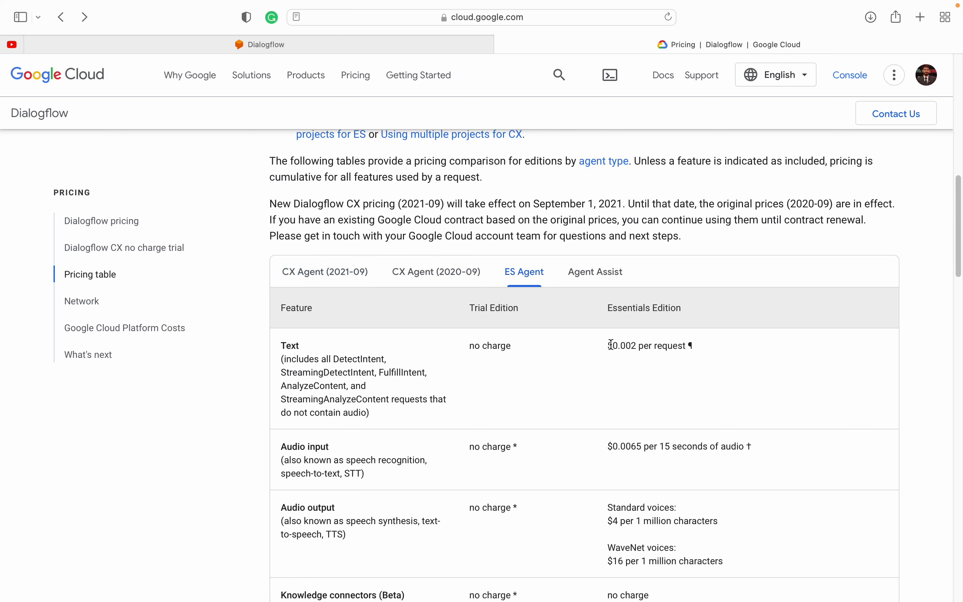
pyautogui.moveTo(610, 345); pyautogui.dragTo(628, 345)
pyautogui.click(629, 345)
pyautogui.scroll(-3, 391, 396)
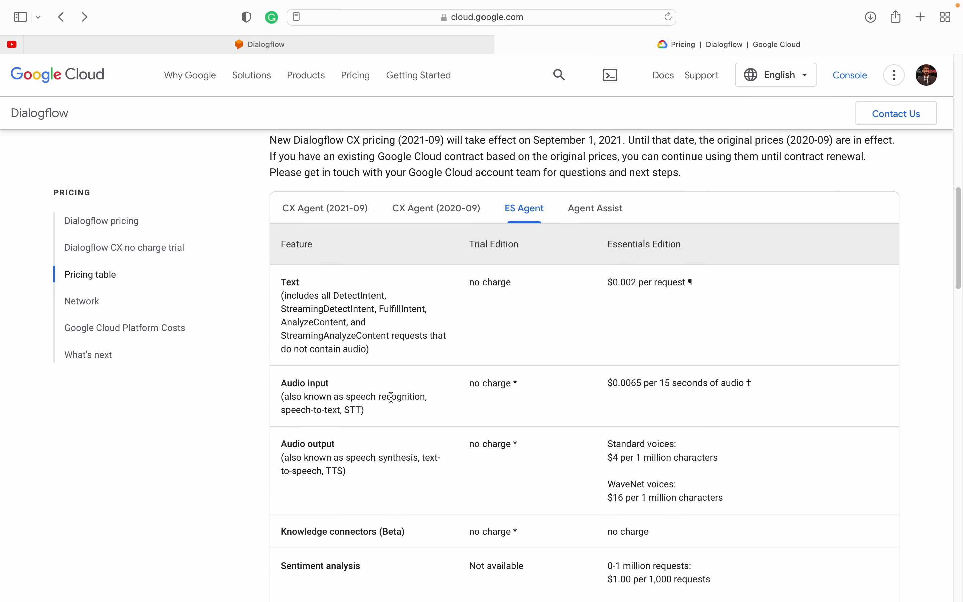
pyautogui.scroll(-1, 391, 397)
pyautogui.scroll(6, 391, 398)
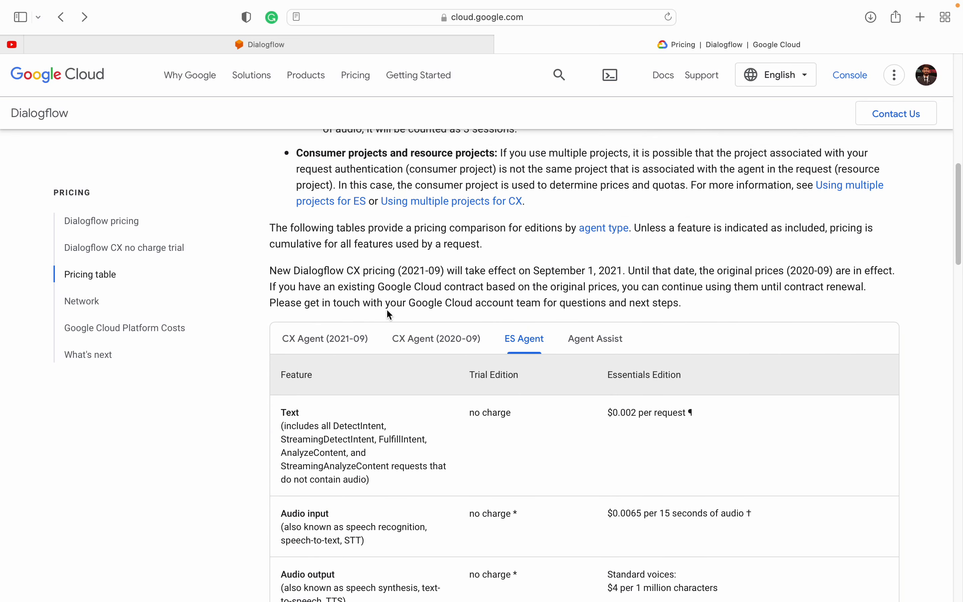
# Step: Close the pricing page and open the hello-world-agent's Intents list from the console sidebar
pyautogui.press('super+w')
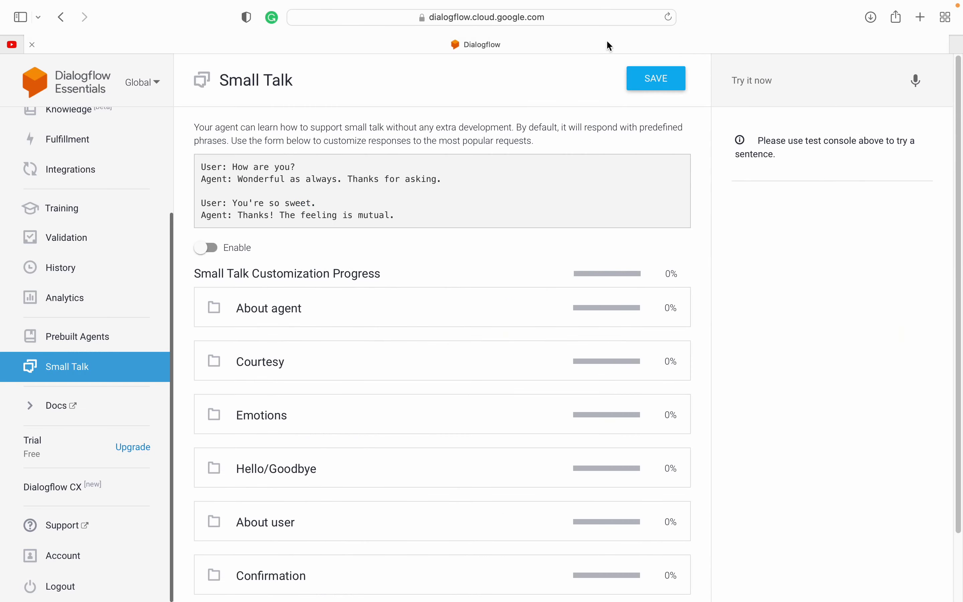
pyautogui.click(54, 453)
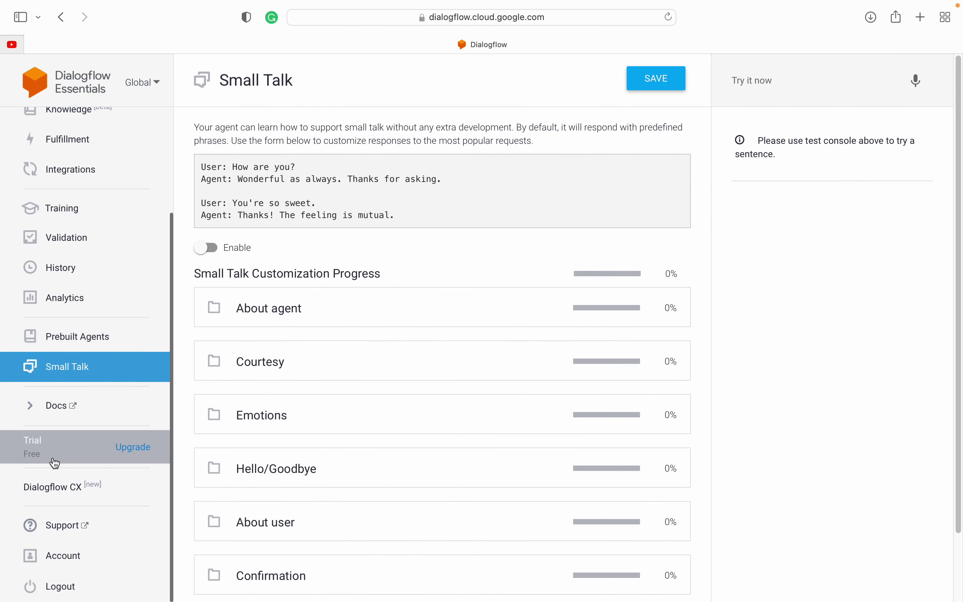
pyautogui.scroll(5, 56, 398)
pyautogui.moveTo(402, 5)
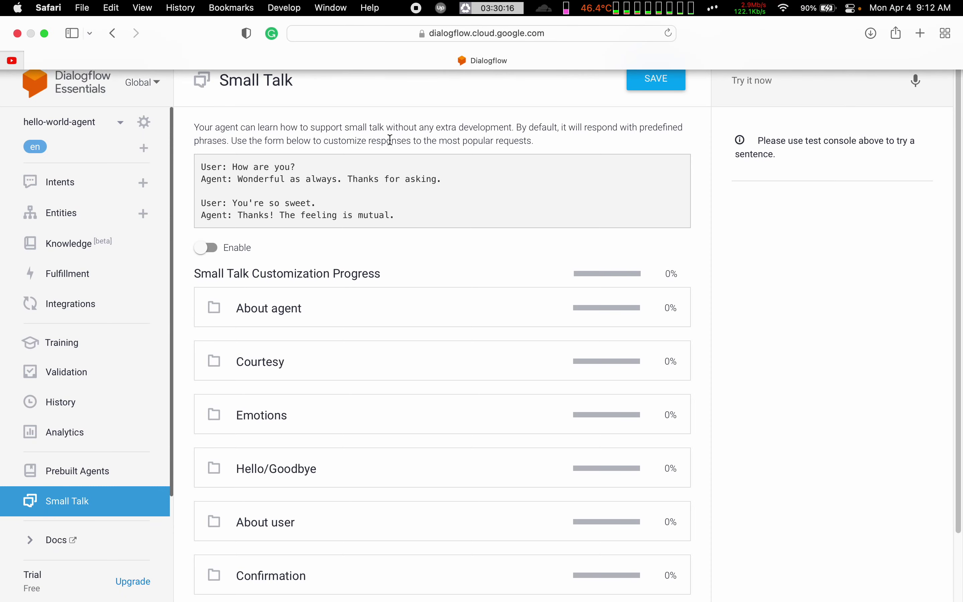
pyautogui.click(55, 181)
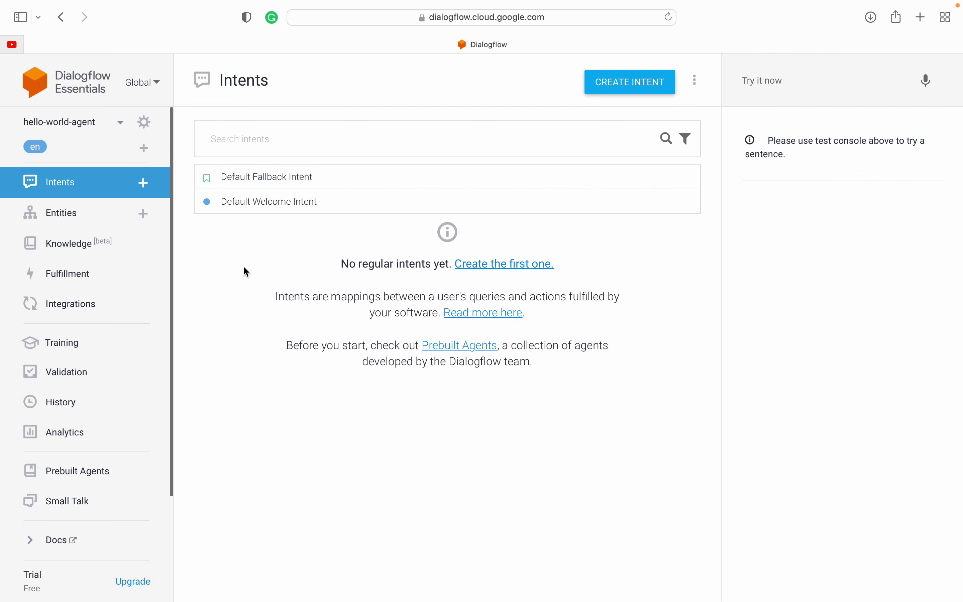
pyautogui.click(273, 211)
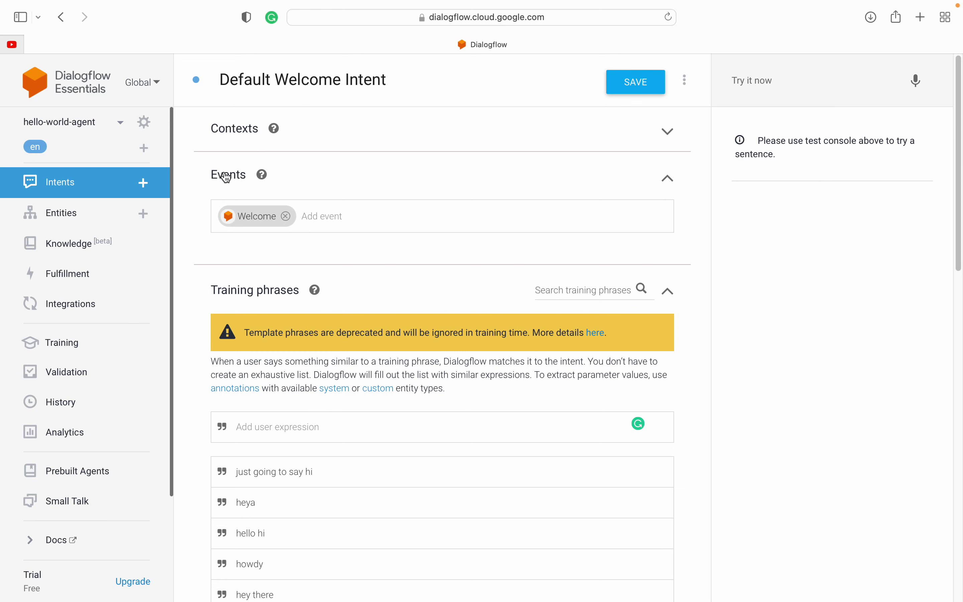
pyautogui.scroll(-5, 205, 242)
pyautogui.scroll(2, 221, 250)
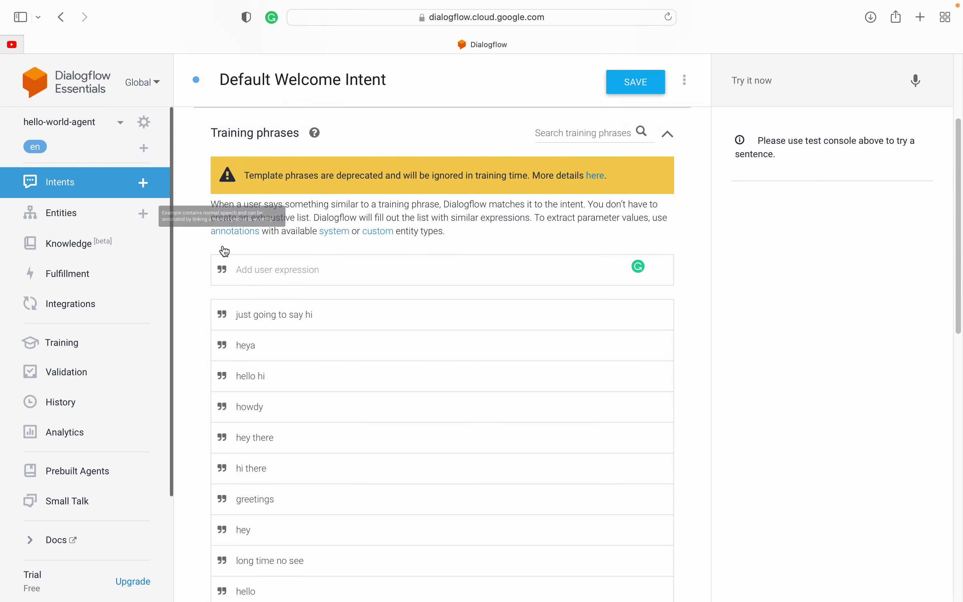
pyautogui.click(207, 162)
pyautogui.moveTo(207, 162); pyautogui.dragTo(289, 166)
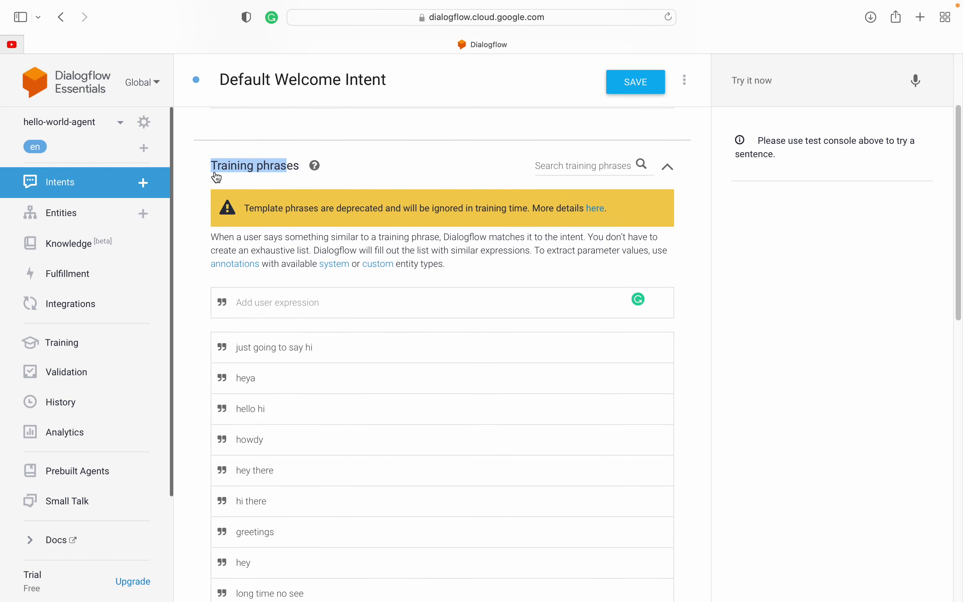
pyautogui.click(192, 168)
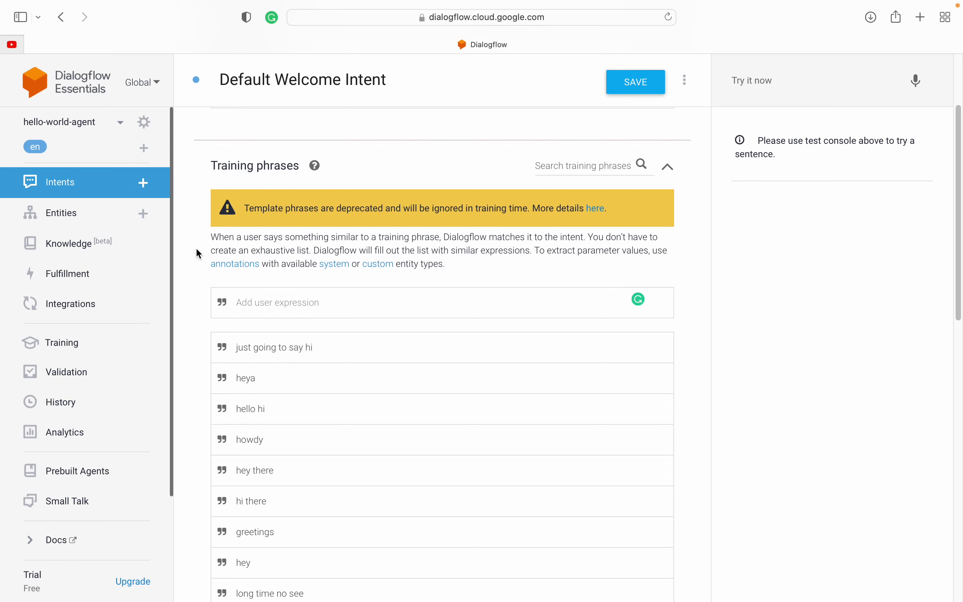
pyautogui.scroll(-1, 196, 250)
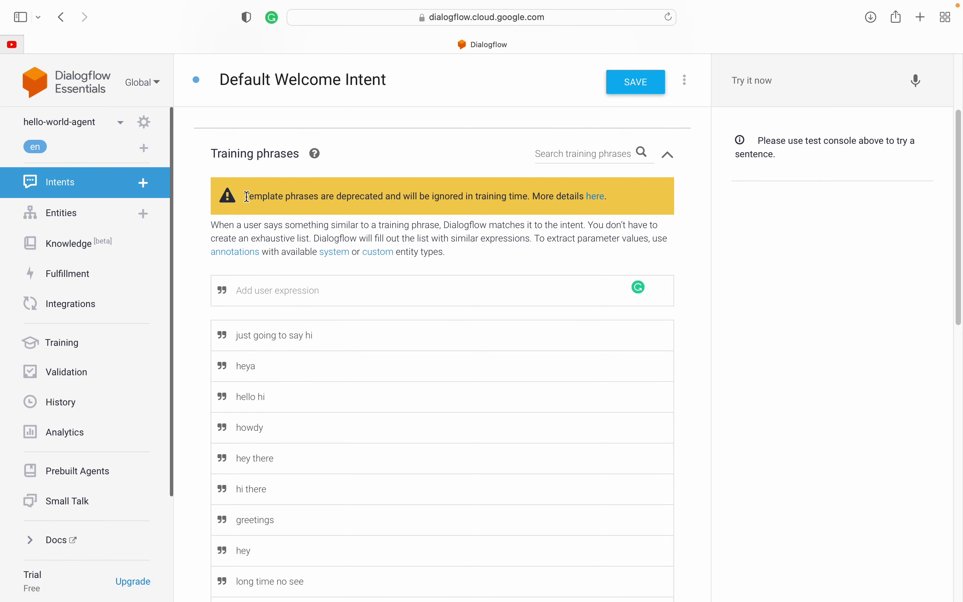
pyautogui.moveTo(246, 197); pyautogui.dragTo(365, 197)
pyautogui.doubleClick(367, 198)
pyautogui.moveTo(245, 197); pyautogui.dragTo(360, 195)
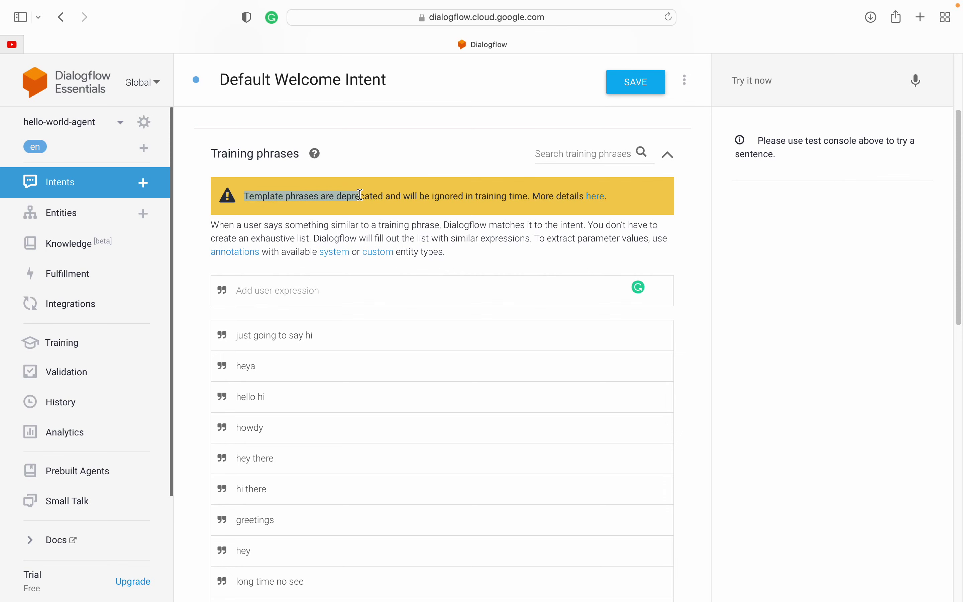
pyautogui.click(360, 195)
pyautogui.doubleClick(297, 196)
pyautogui.click(297, 197)
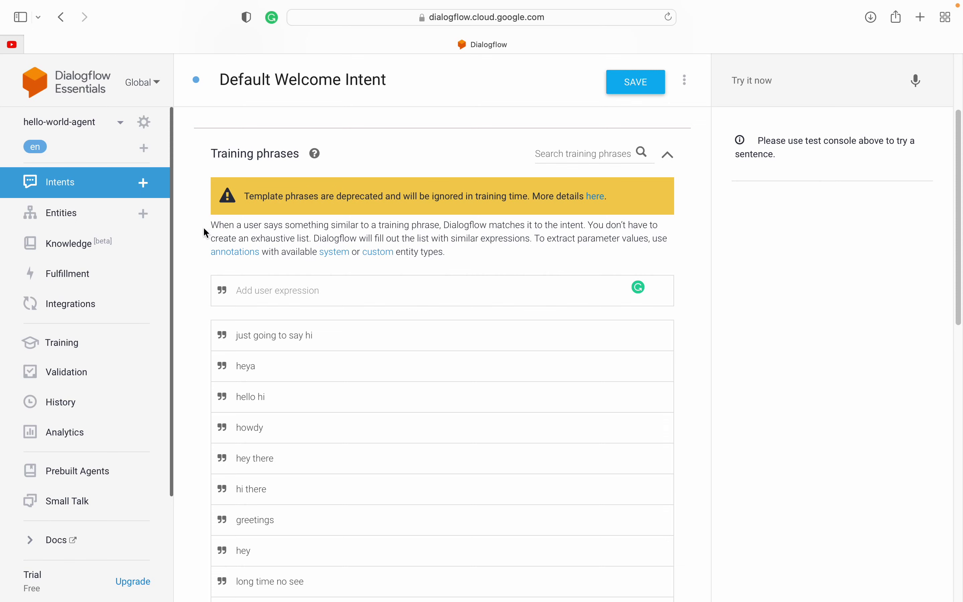
pyautogui.scroll(-2, 200, 316)
pyautogui.click(260, 150)
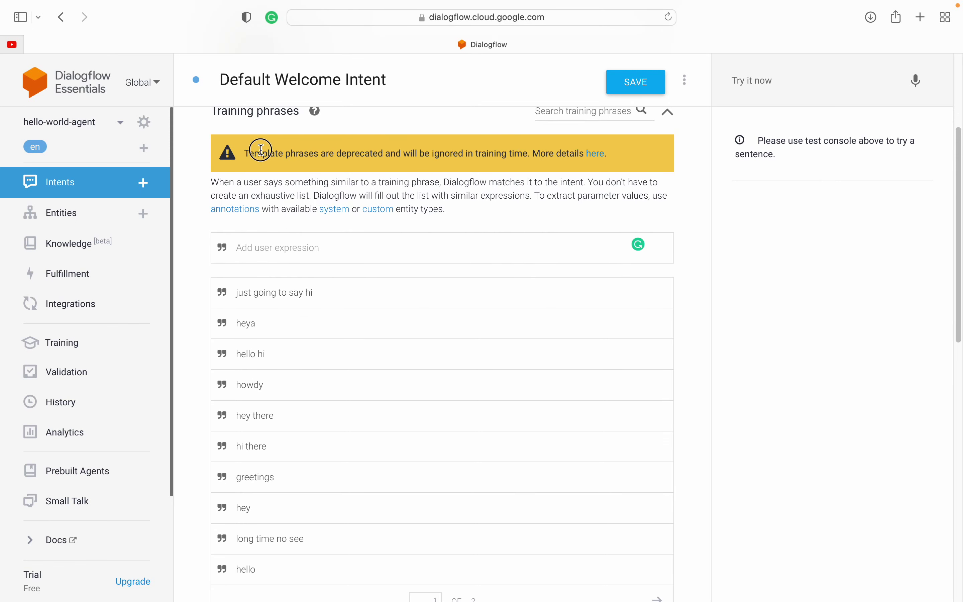
pyautogui.scroll(-2, 264, 332)
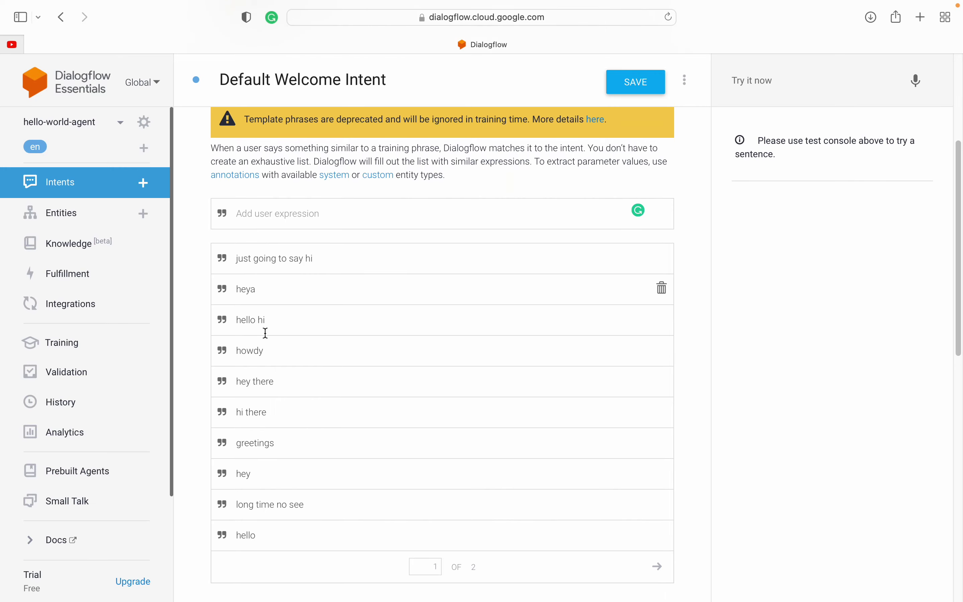
pyautogui.moveTo(197, 198); pyautogui.dragTo(350, 495)
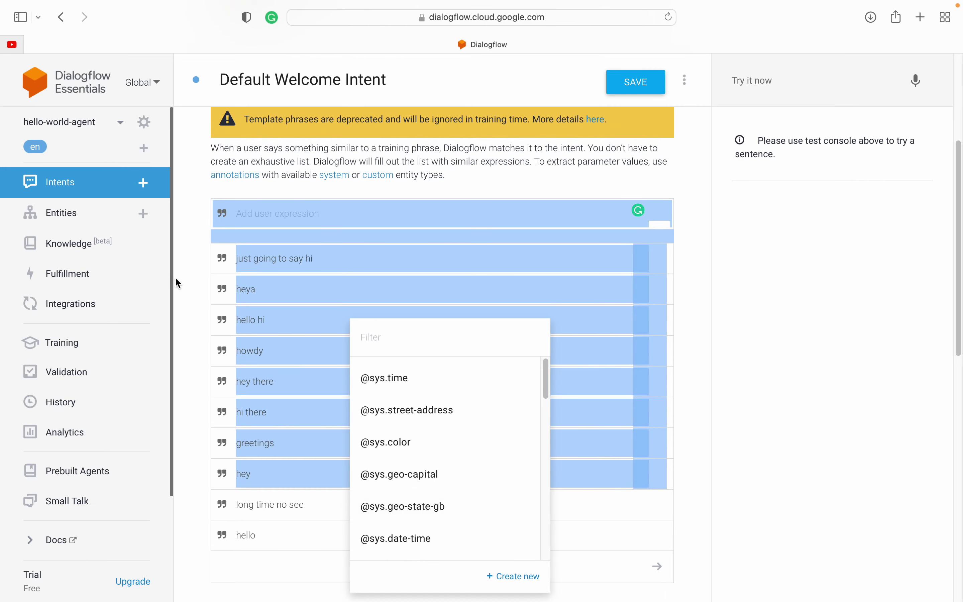
pyautogui.click(183, 282)
pyautogui.scroll(3, 188, 280)
pyautogui.scroll(1, 189, 281)
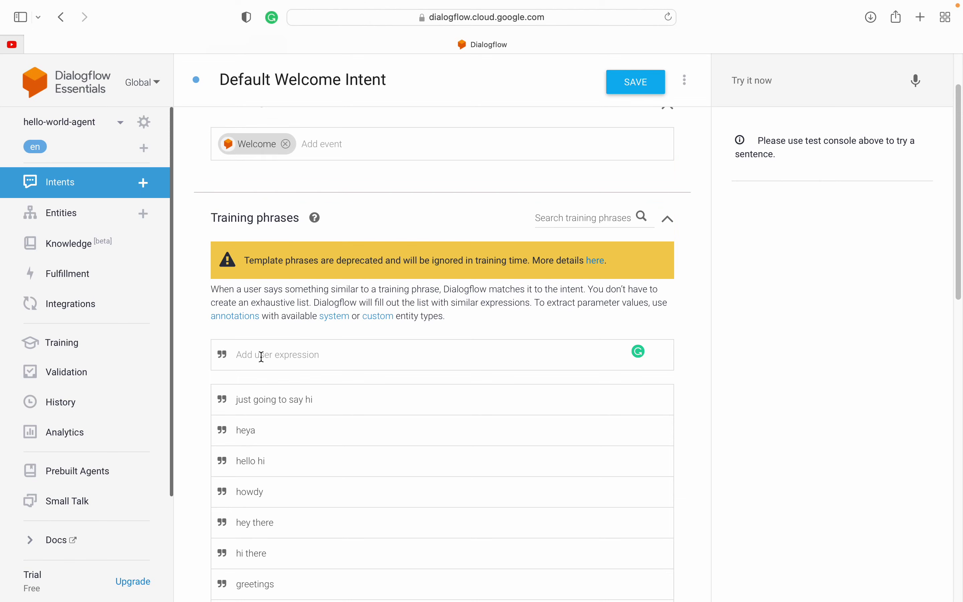
pyautogui.moveTo(193, 217); pyautogui.dragTo(263, 221)
pyautogui.click(238, 224)
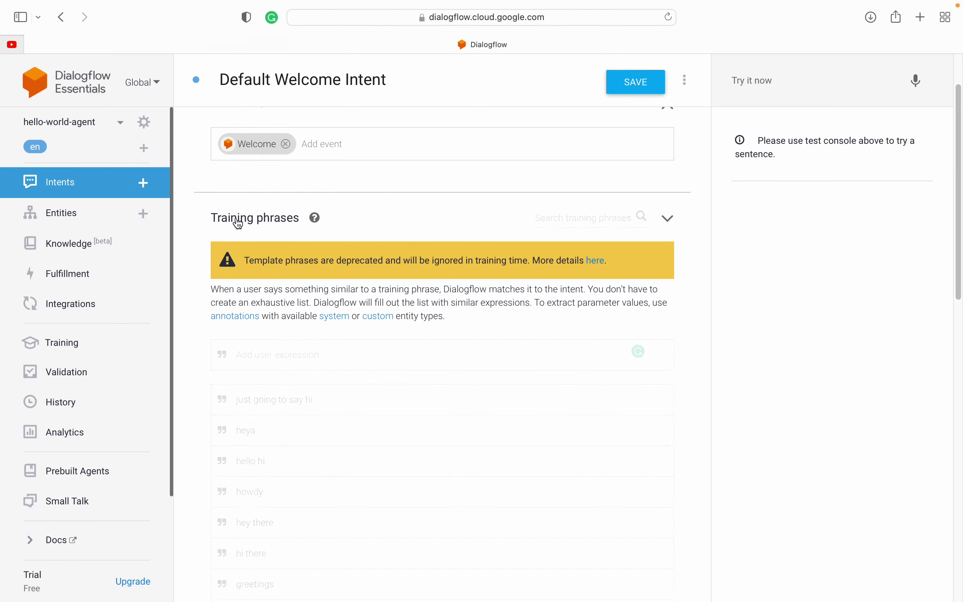
pyautogui.click(239, 222)
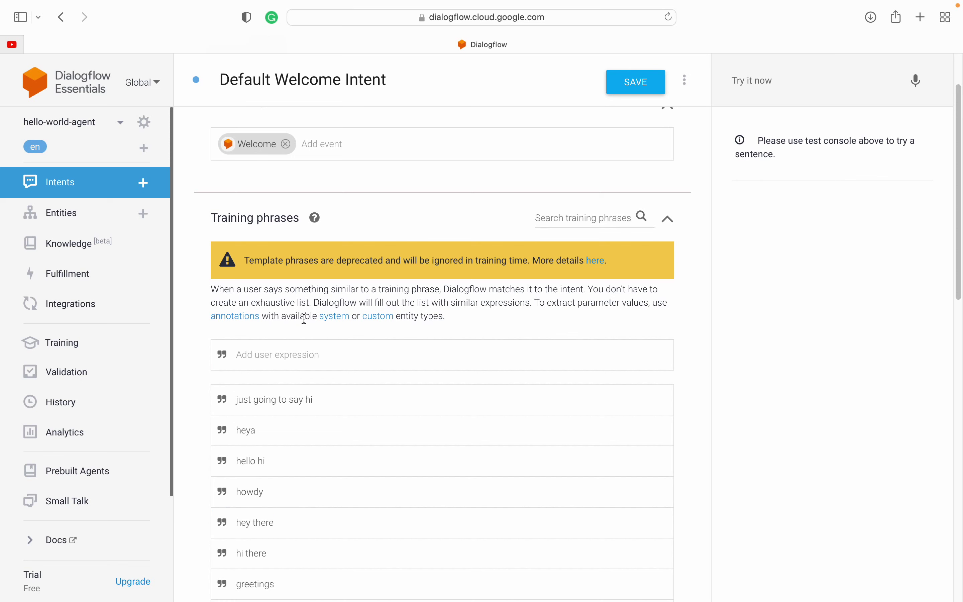
pyautogui.scroll(-2, 195, 418)
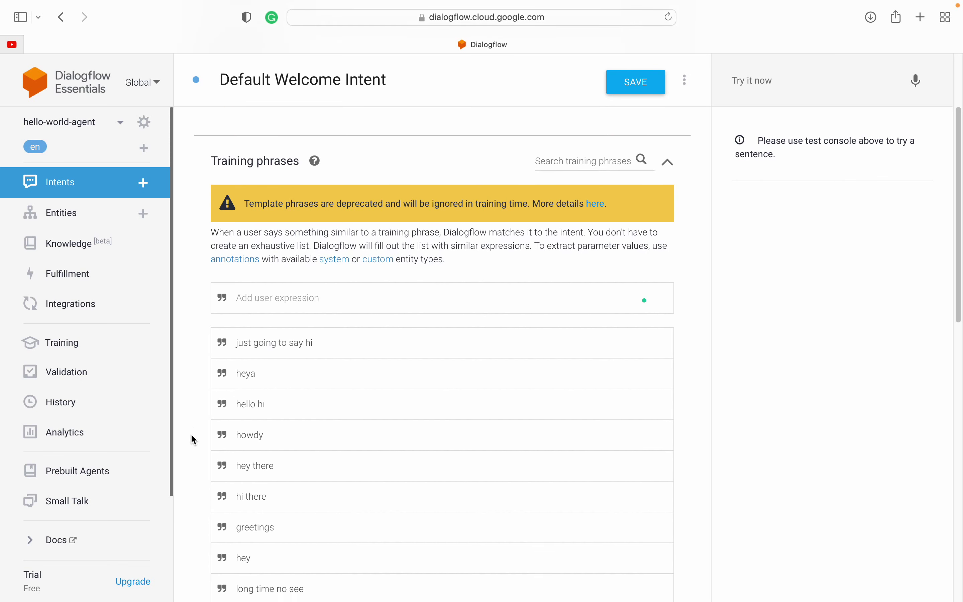
pyautogui.scroll(-4, 193, 437)
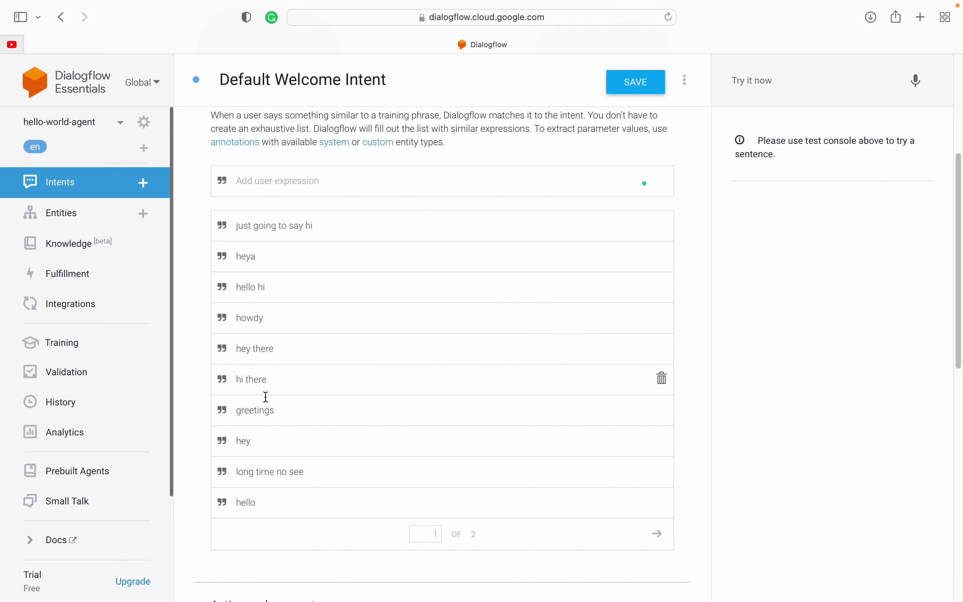
pyautogui.scroll(-2, 266, 397)
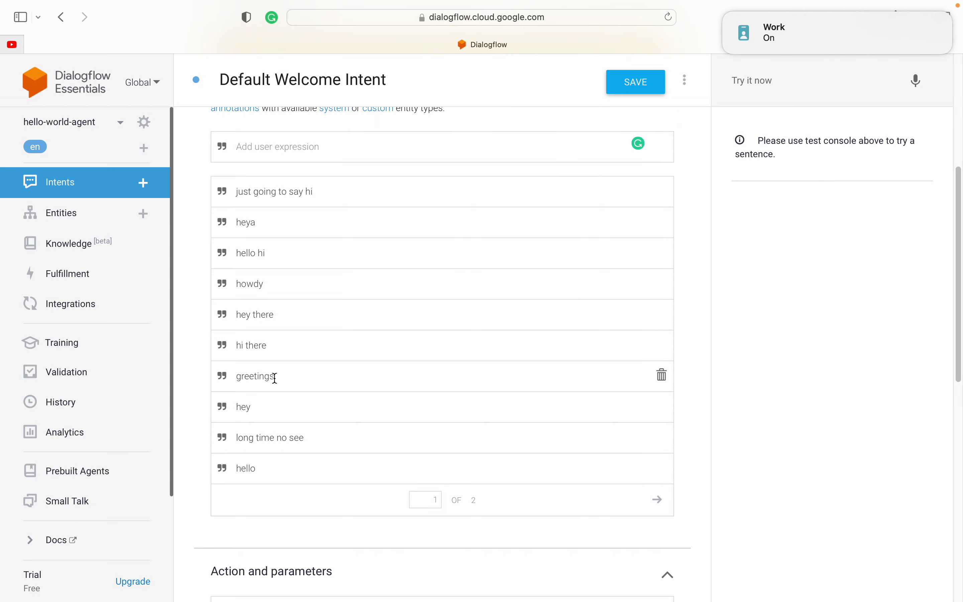
pyautogui.scroll(-3, 275, 378)
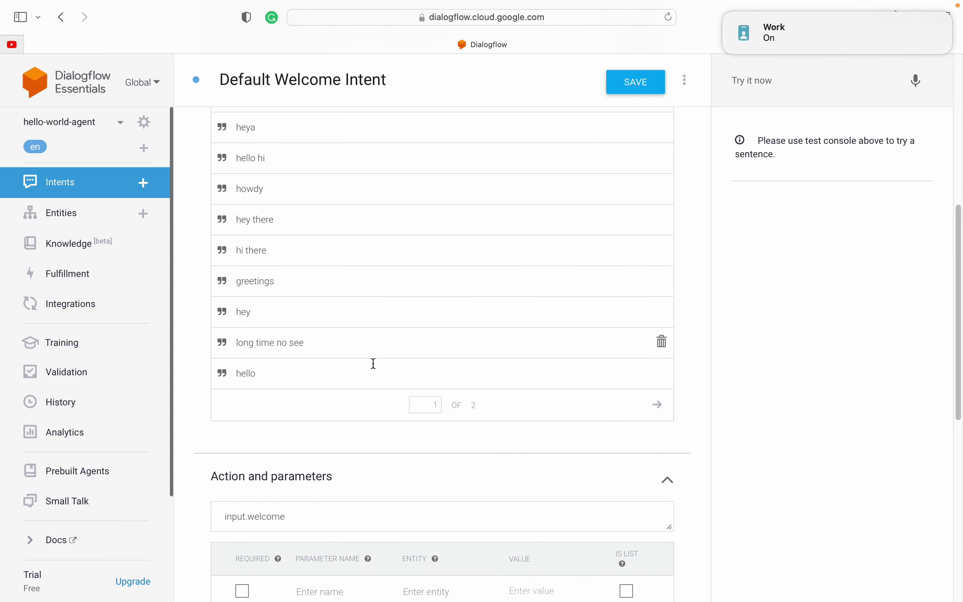
pyautogui.scroll(-4, 461, 458)
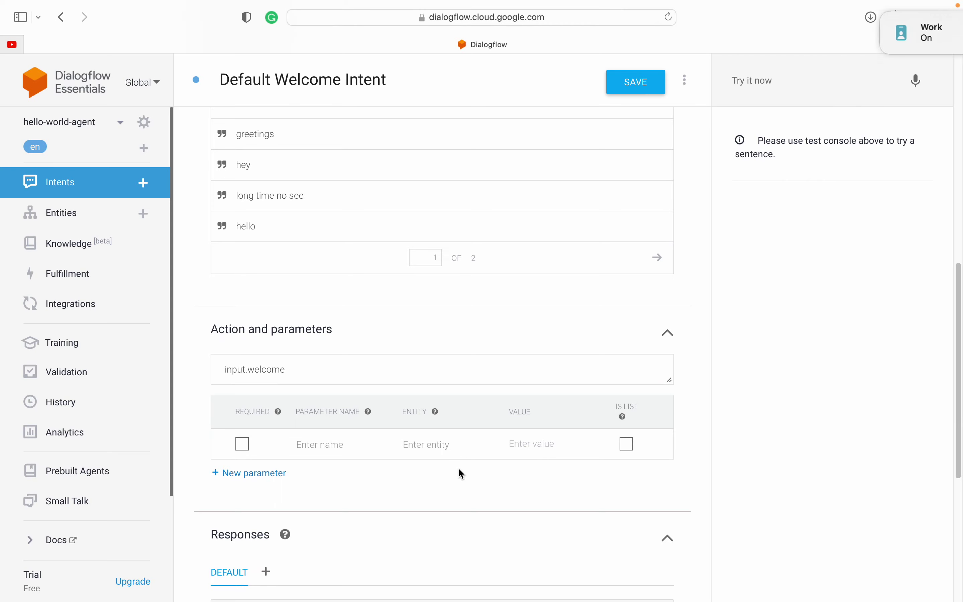
# Step: Delete the replies 'Hi! How are you doing?', 'Hello! How can I help you?' and 'Good day! What can I do for you today?'
pyautogui.scroll(-2, 186, 345)
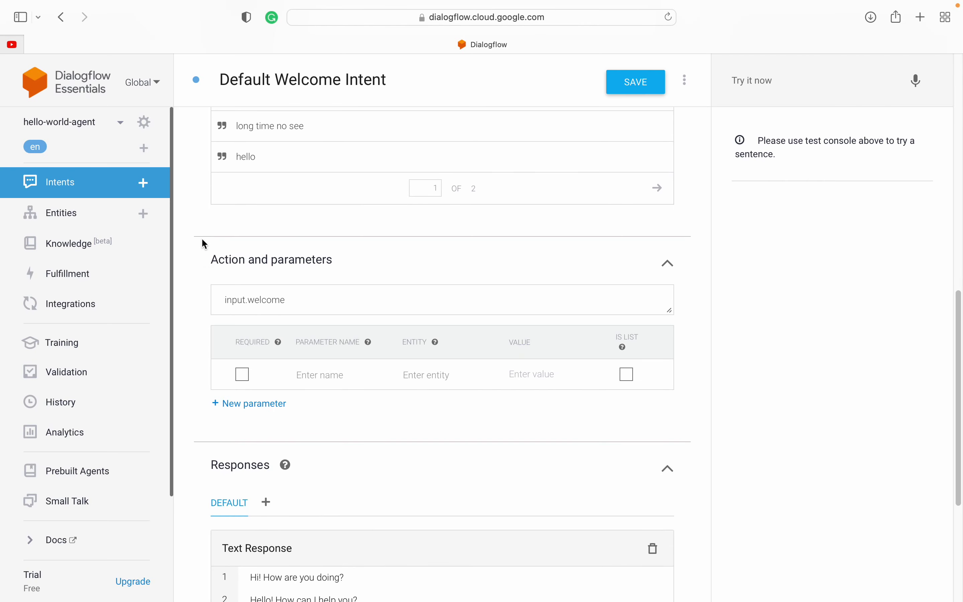
pyautogui.scroll(5, 203, 241)
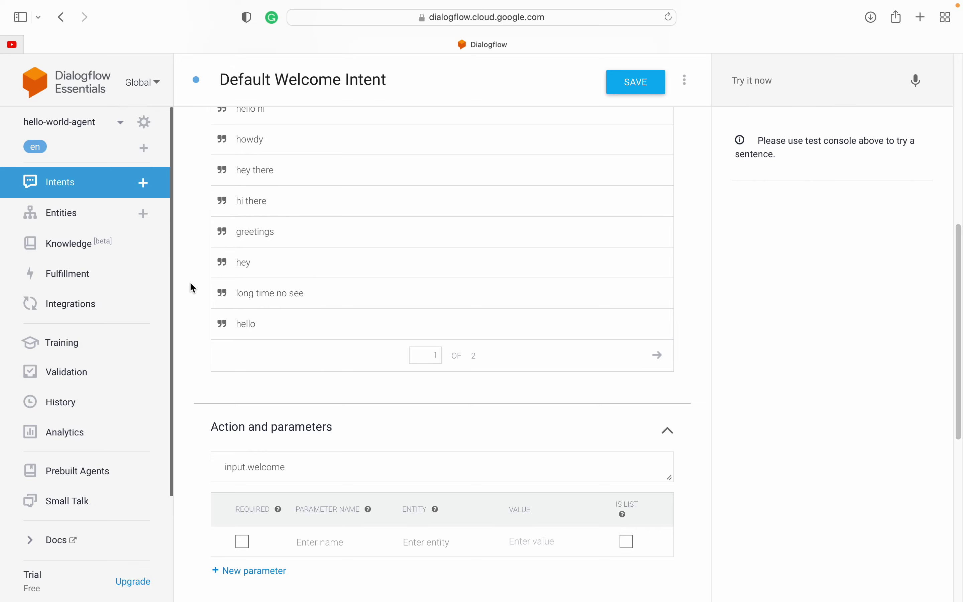
pyautogui.scroll(-7, 188, 306)
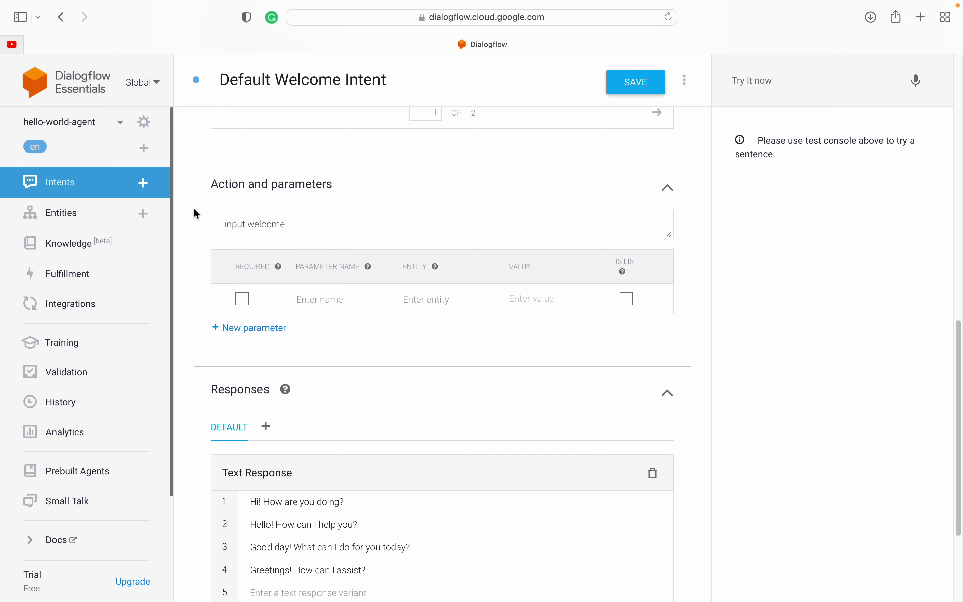
pyautogui.scroll(7, 197, 214)
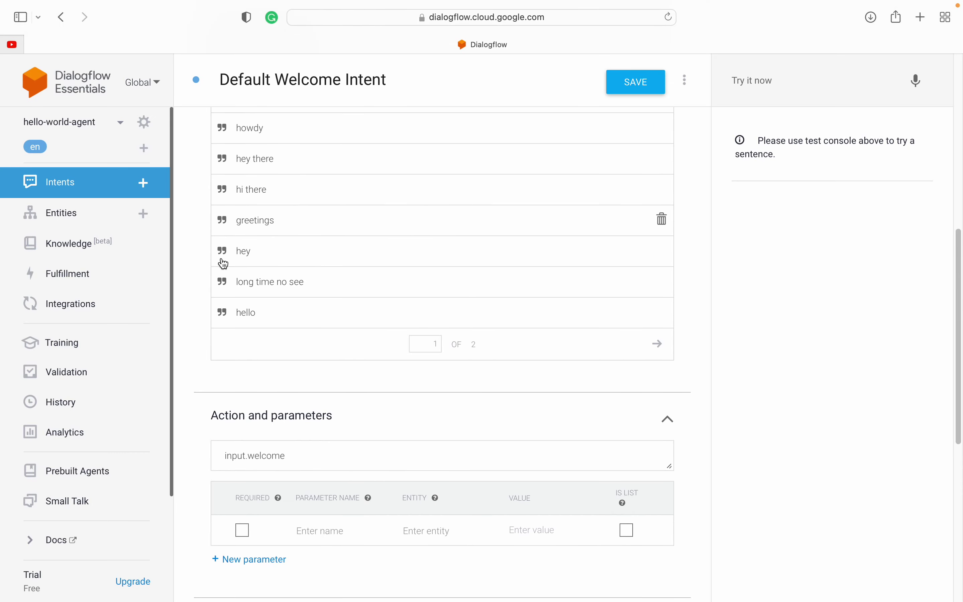
pyautogui.scroll(-10, 186, 302)
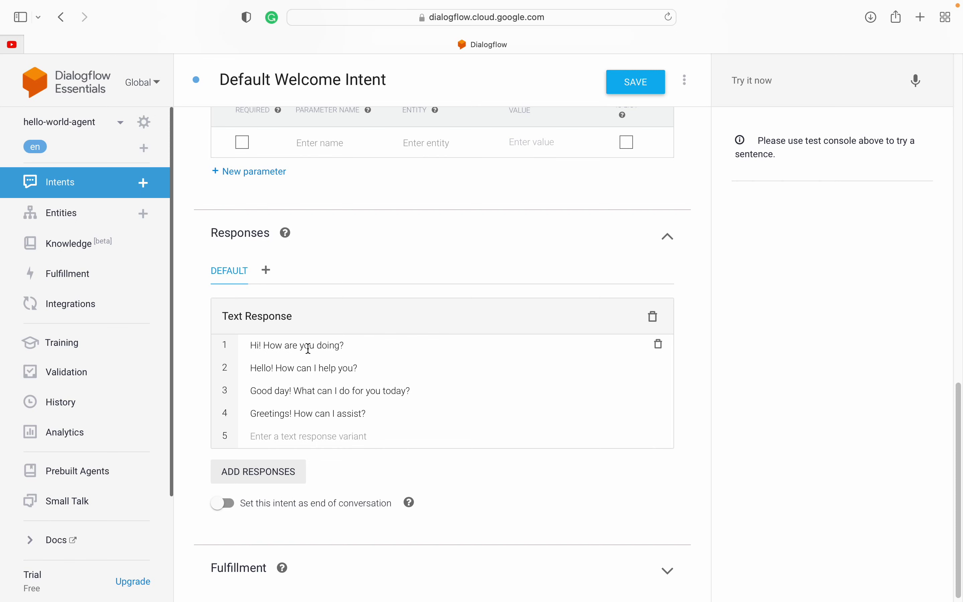
pyautogui.click(659, 345)
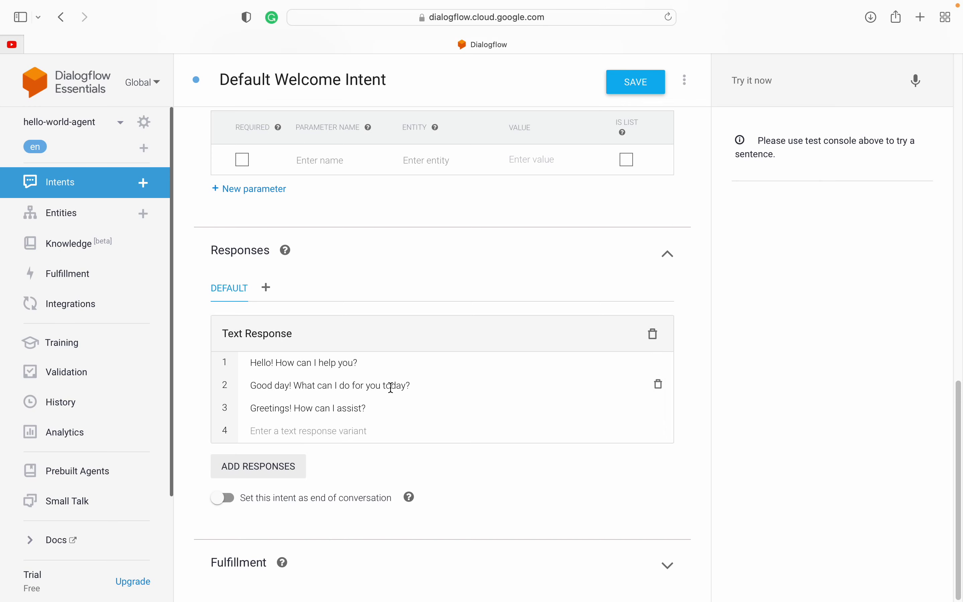
pyautogui.click(661, 364)
pyautogui.click(660, 385)
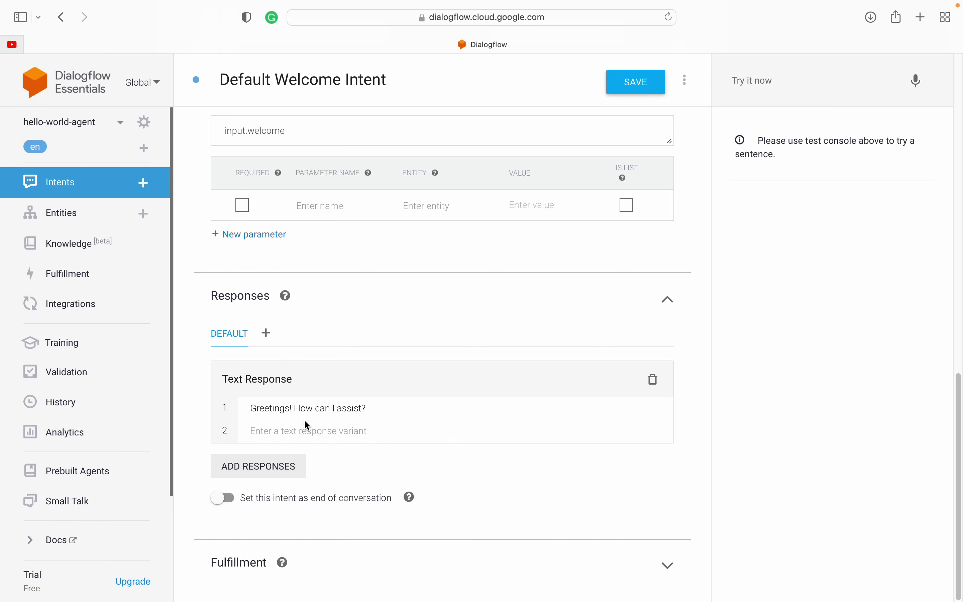
# Step: Replace the old welcome reply with 'Hi and Good morning, I am your pizza delivery assistant how may I help you'
pyautogui.tripleClick(312, 408)
pyautogui.click(386, 409)
pyautogui.tripleClick(386, 408)
pyautogui.press('BackSpace')
pyautogui.write('Hi ')
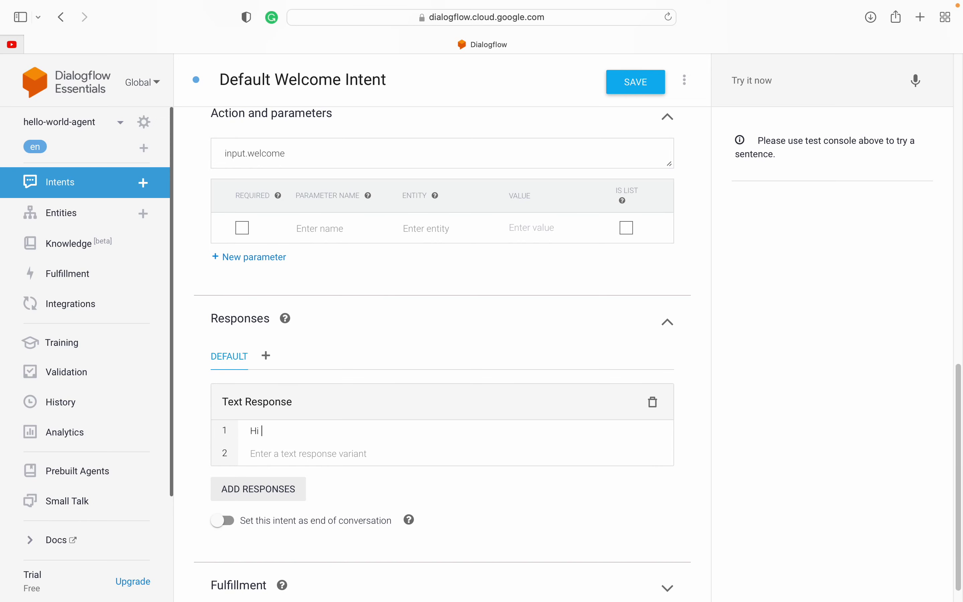
pyautogui.write('and Good morninig')
pyautogui.press('BackSpace')
pyautogui.write(', I am your ')
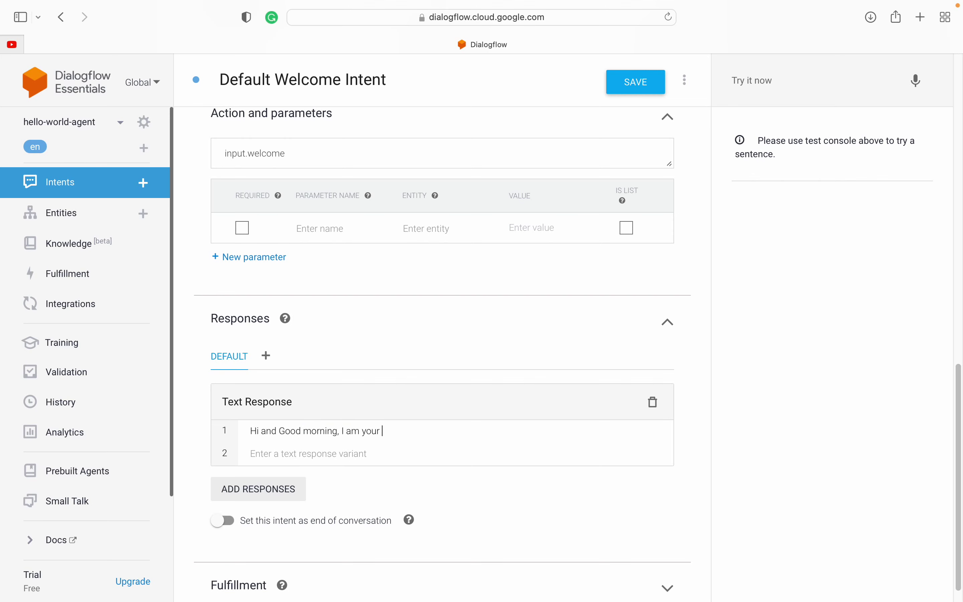
pyautogui.write('pizza delivery assistant')
pyautogui.write('how may I')
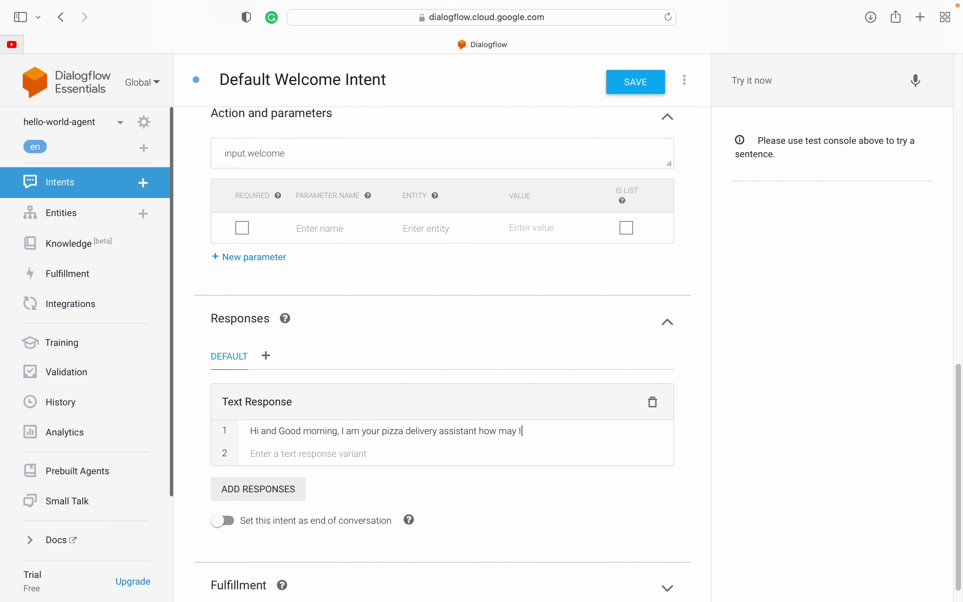
pyautogui.write(' help you today?')
# Step: Add a second greeting variant with 'help' changed to 'assist'
pyautogui.tripleClick(436, 428)
pyautogui.press('super+c')
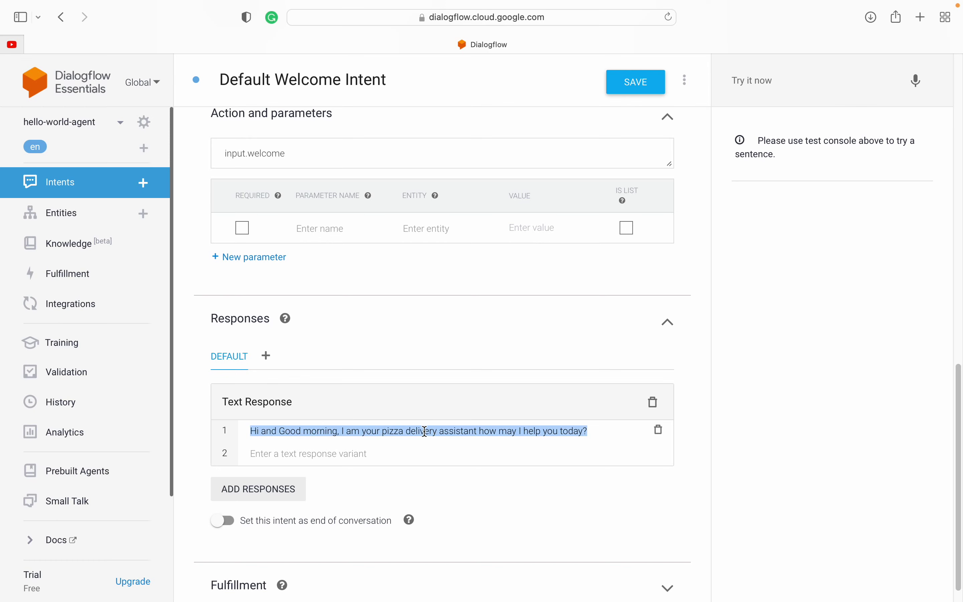
pyautogui.click(374, 452)
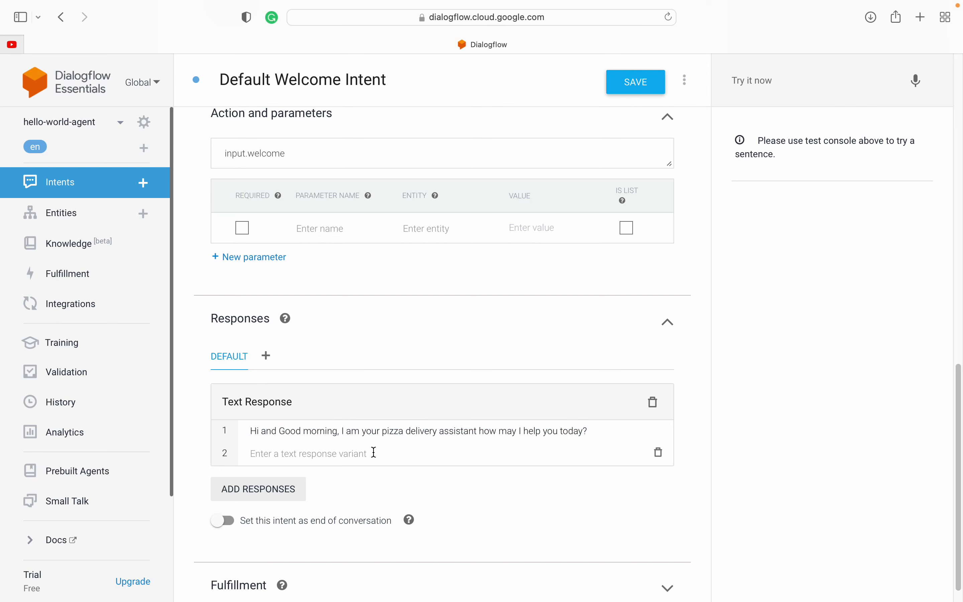
pyautogui.press('super+v')
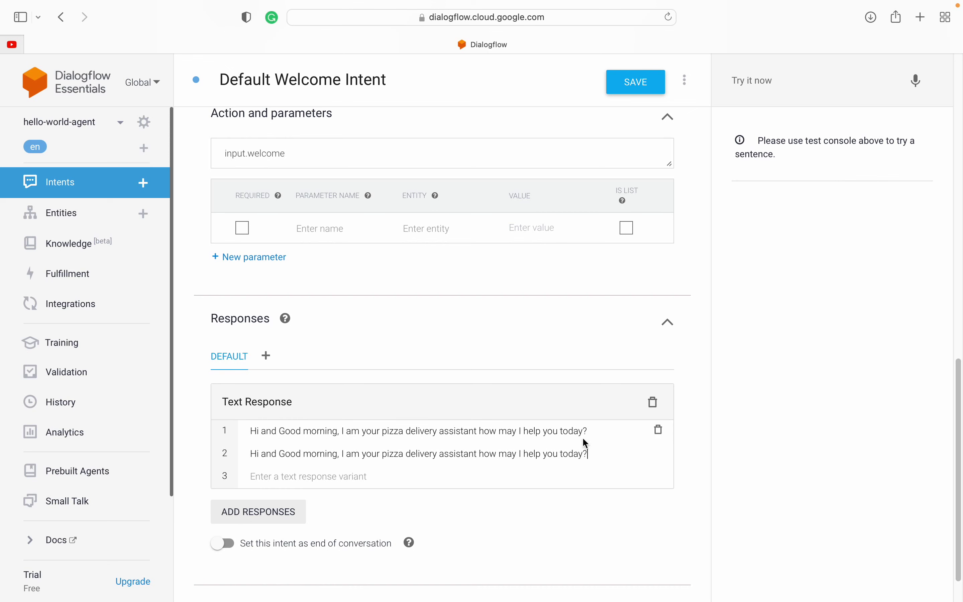
pyautogui.doubleClick(533, 454)
pyautogui.write('assis')
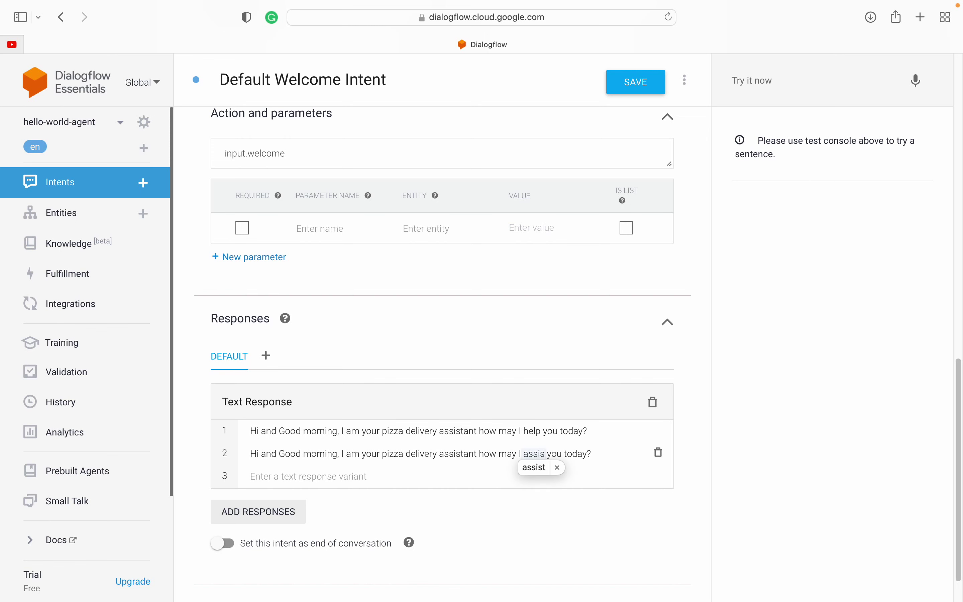
pyautogui.write('t')
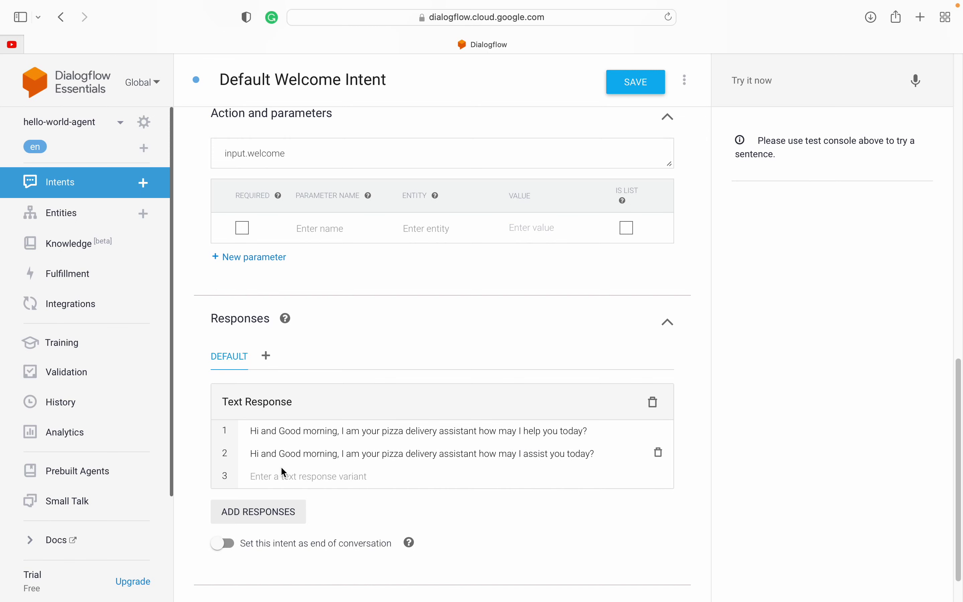
# Step: Add a third greeting variant with 'Good morning' removed
pyautogui.click(269, 478)
pyautogui.press('super+v')
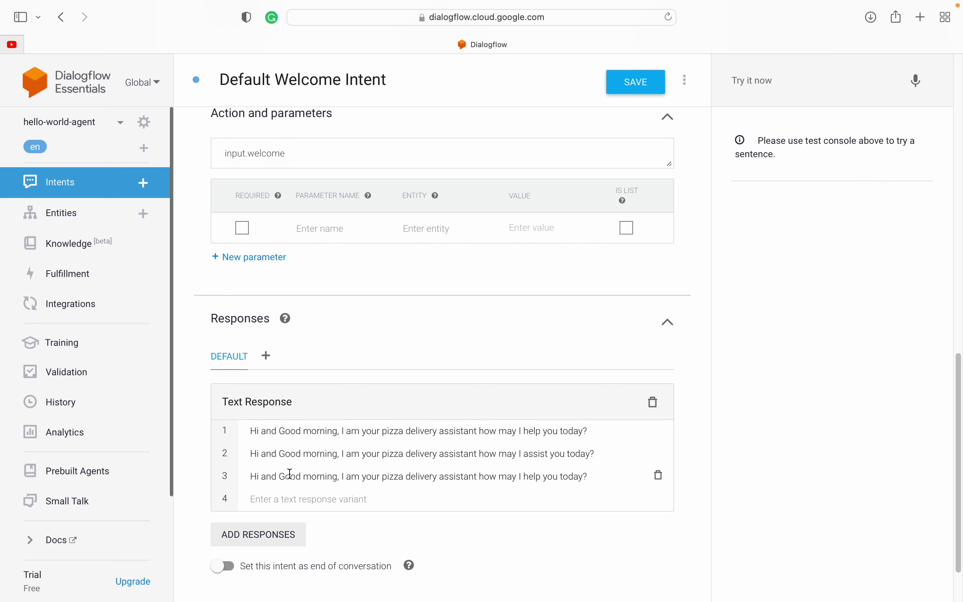
pyautogui.doubleClick(333, 477)
pyautogui.press('BackSpace')
pyautogui.press('BackSpace')
pyautogui.press('BackSpace')
pyautogui.press('BackSpace')
pyautogui.press('BackSpace')
pyautogui.press('BackSpace')
pyautogui.press('BackSpace')
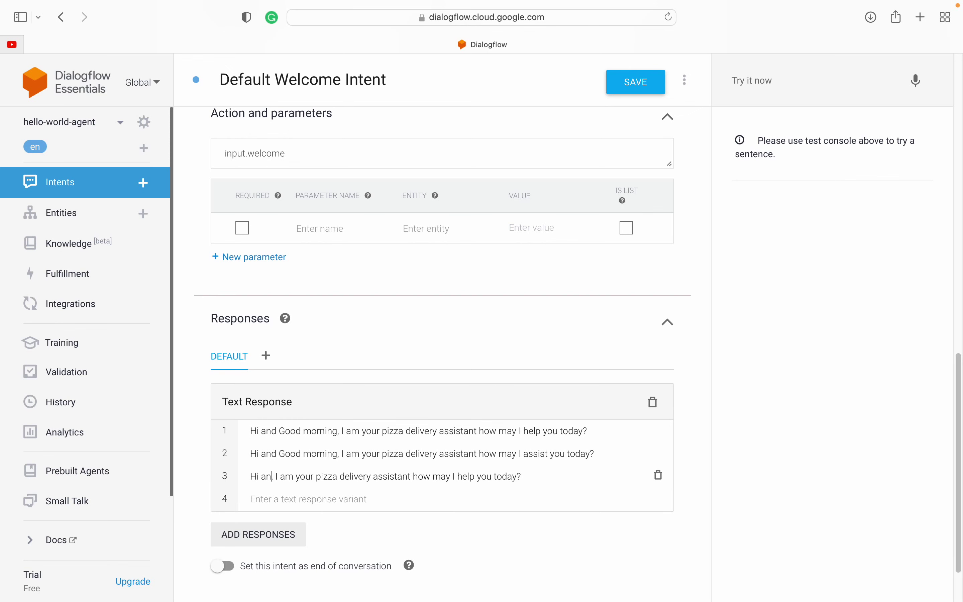
pyautogui.press('BackSpace')
pyautogui.press('BackSpace')
pyautogui.write('hope ')
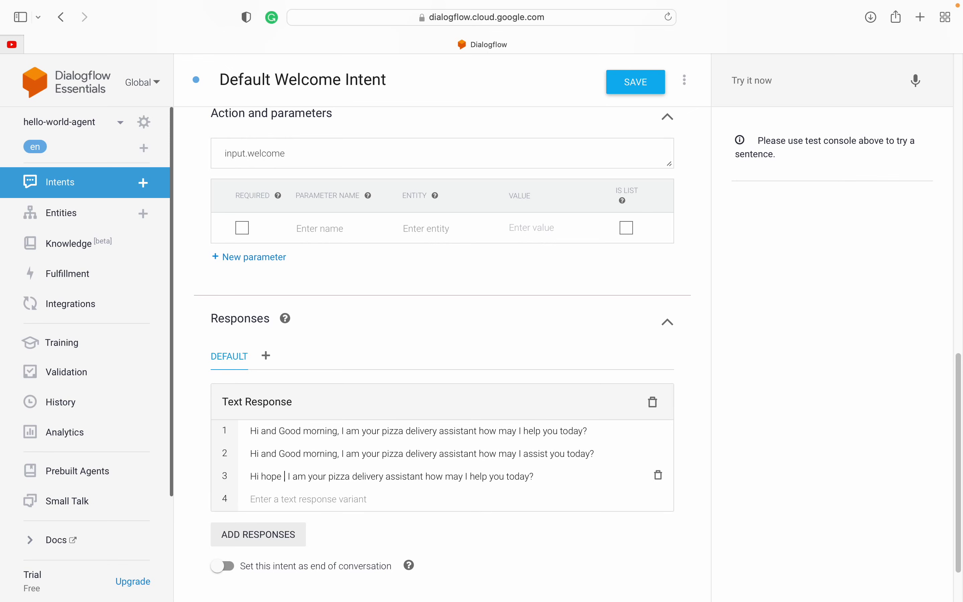
pyautogui.write('you are w')
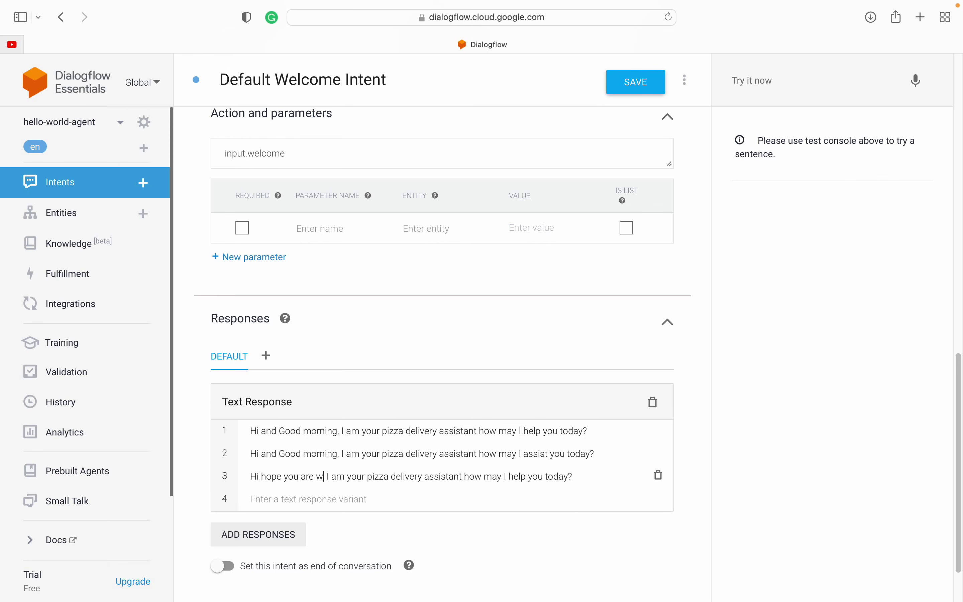
pyautogui.write('ell,')
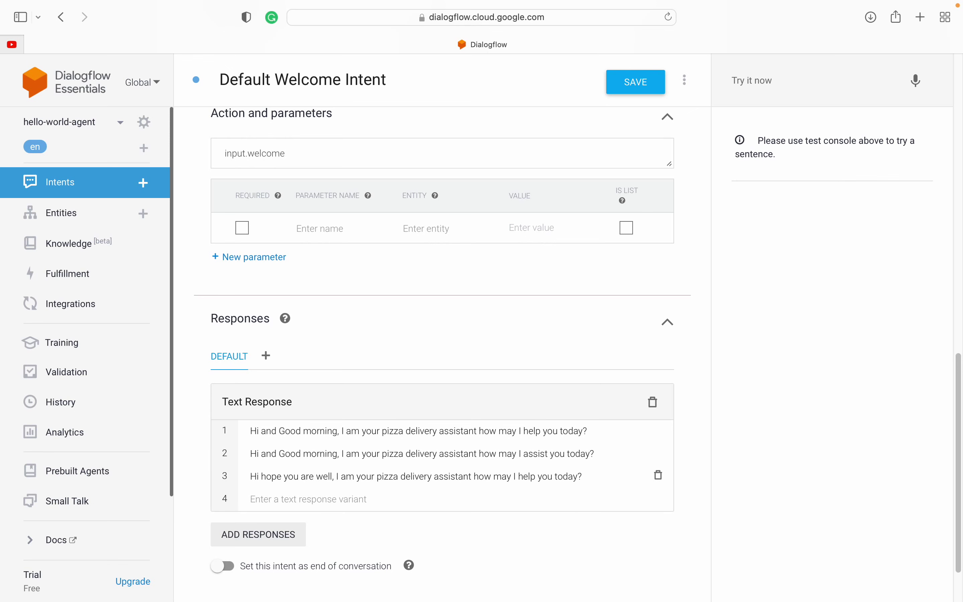
pyautogui.moveTo(343, 477); pyautogui.dragTo(497, 475)
pyautogui.click(464, 475)
pyautogui.moveTo(332, 477); pyautogui.dragTo(262, 479)
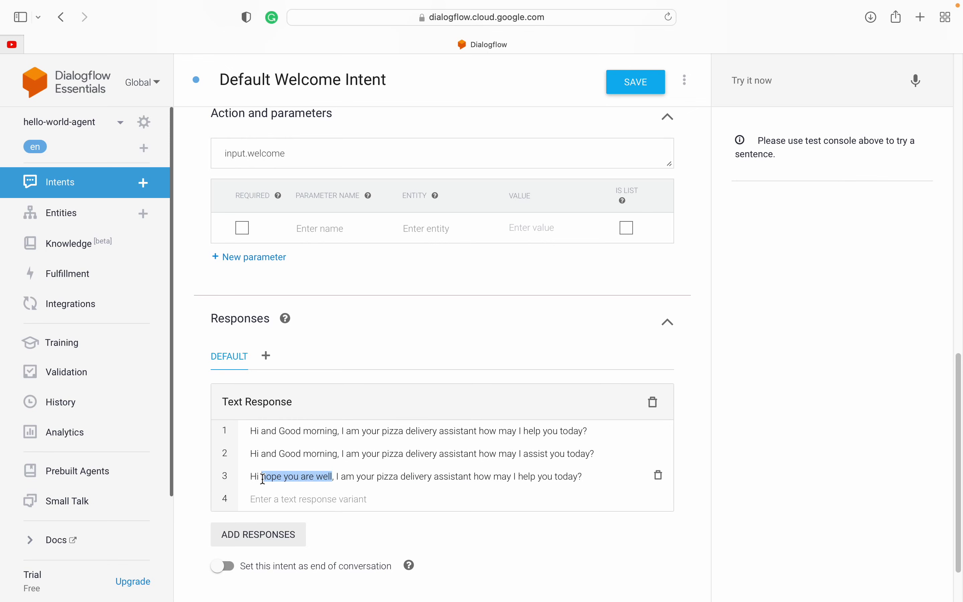
pyautogui.press('BackSpace')
pyautogui.press('BackSpace')
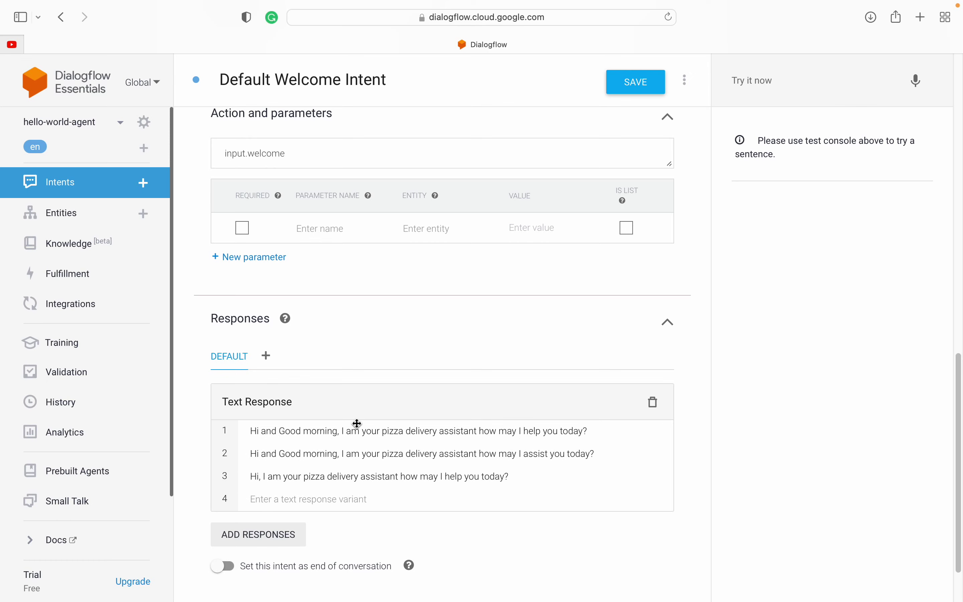
pyautogui.scroll(-3, 357, 423)
pyautogui.moveTo(250, 362); pyautogui.dragTo(344, 362)
# Step: Add a second, empty Text Response block to the welcome intent
pyautogui.click(257, 474)
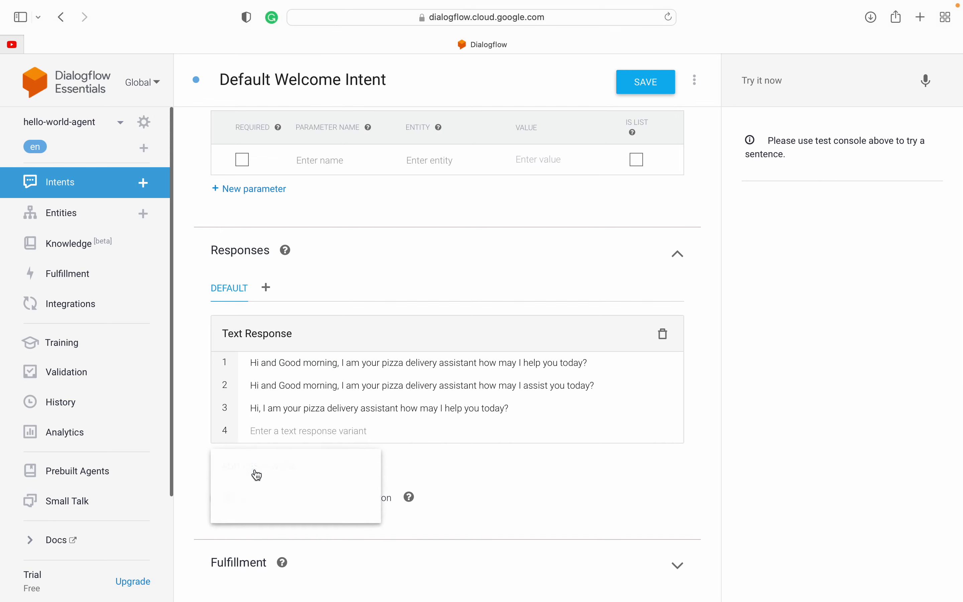
pyautogui.click(265, 479)
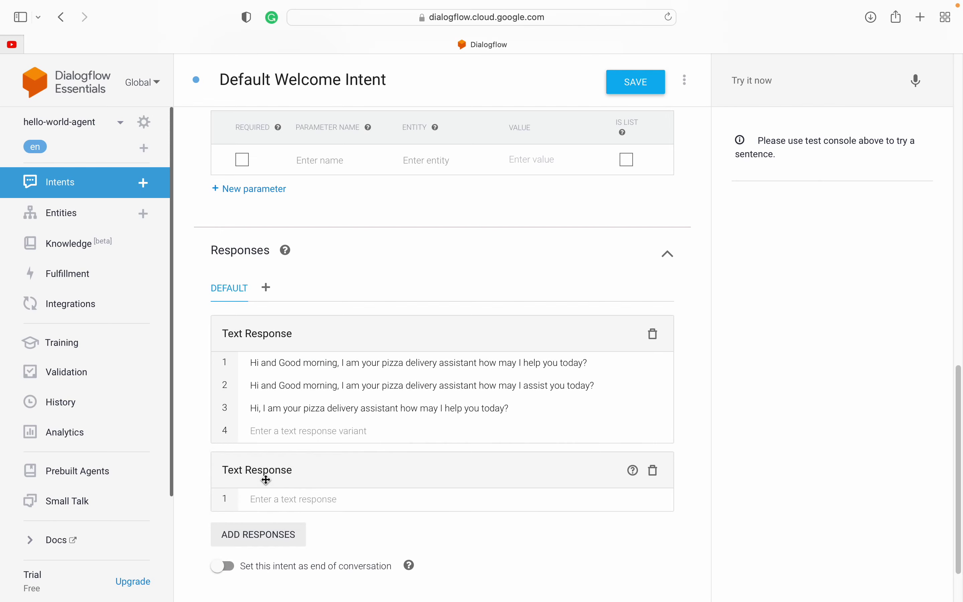
pyautogui.tripleClick(249, 363)
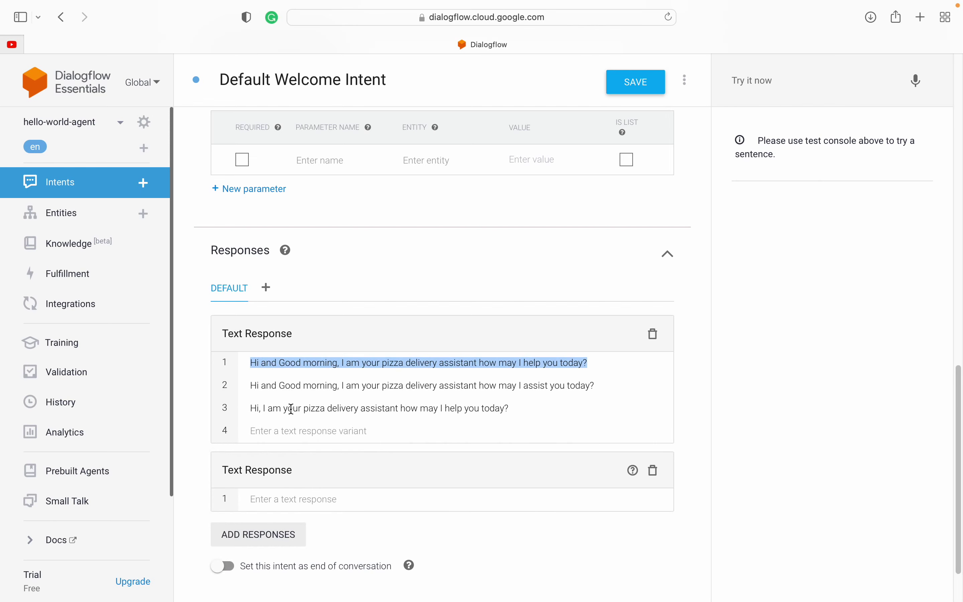
pyautogui.click(270, 498)
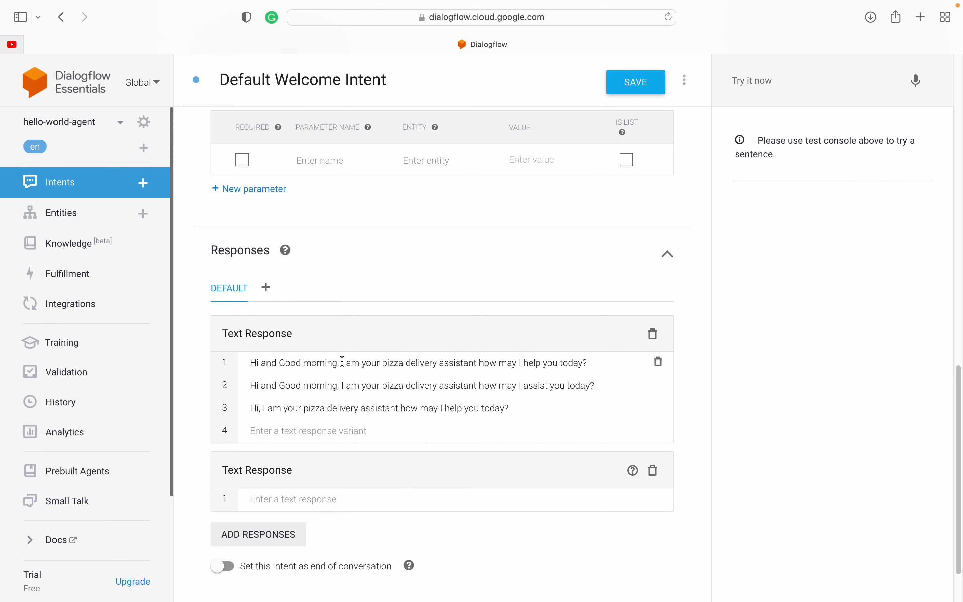
pyautogui.moveTo(253, 362); pyautogui.dragTo(617, 359)
pyautogui.click(354, 362)
pyautogui.click(619, 360)
pyautogui.click(523, 365)
pyautogui.moveTo(523, 366); pyautogui.dragTo(597, 363)
pyautogui.click(597, 364)
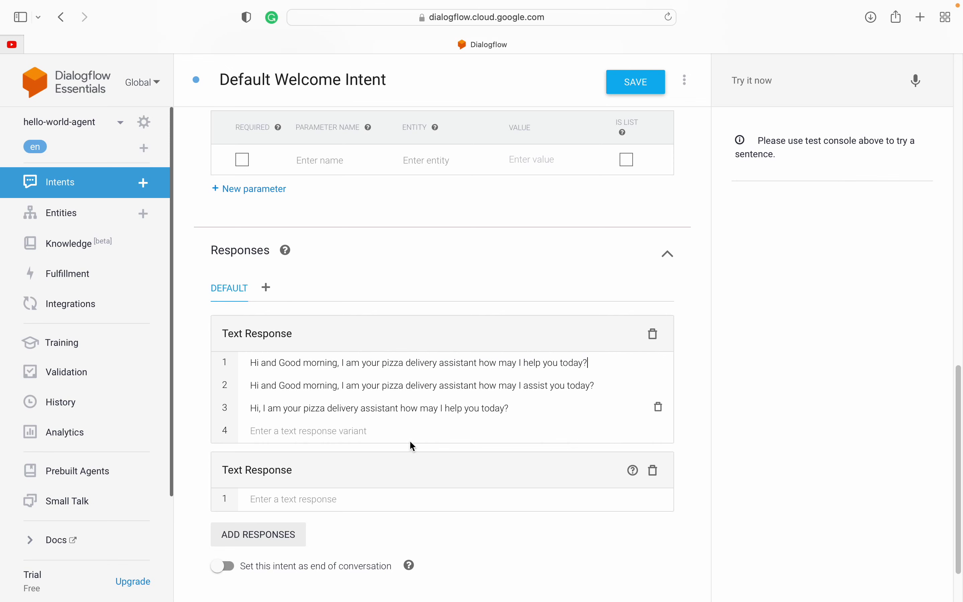
# Step: Write 'we have got three flavors, a b and c' as the new response's first line
pyautogui.click(301, 497)
pyautogui.write('we h')
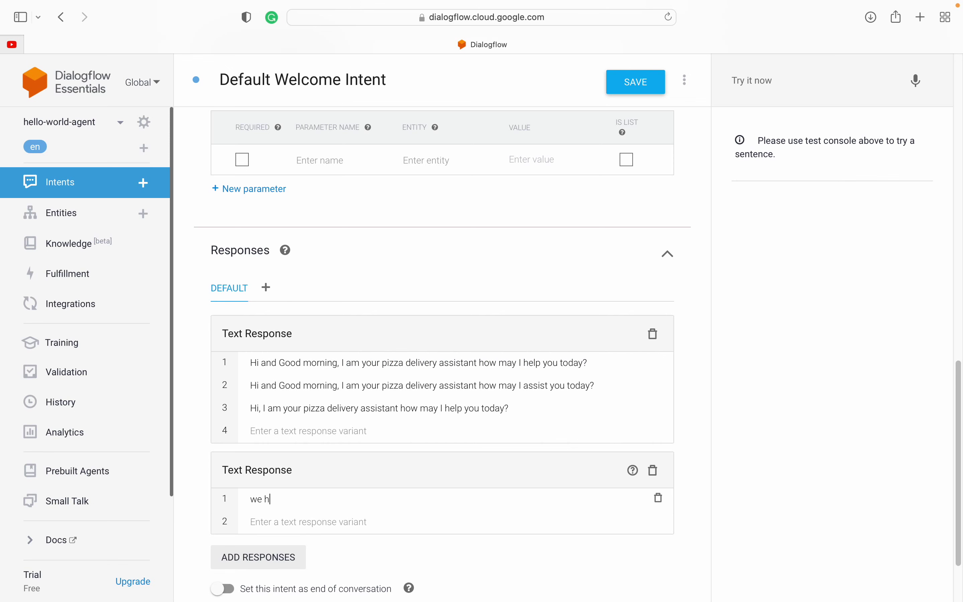
pyautogui.write('ave got three flavou')
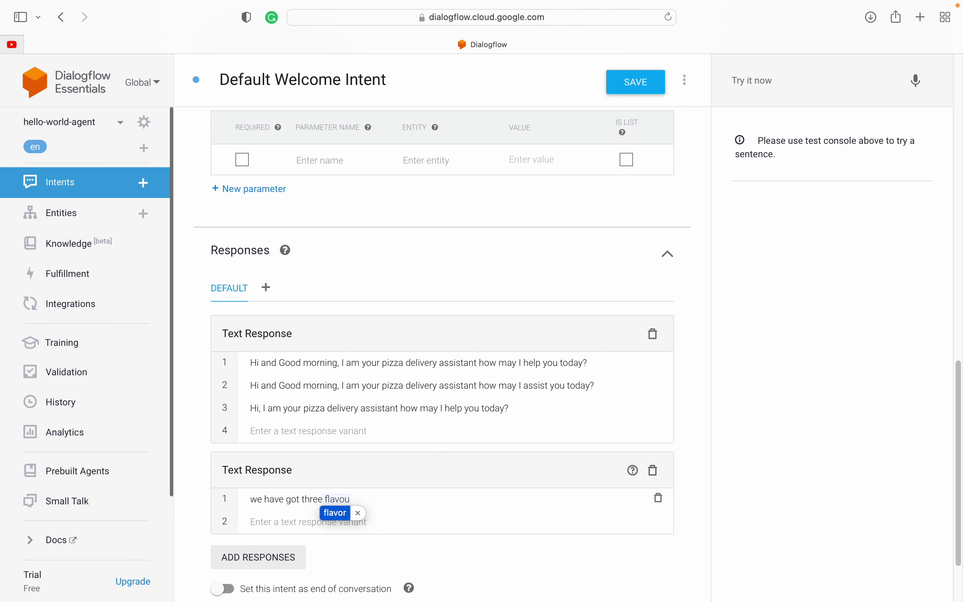
pyautogui.click(334, 512)
pyautogui.write(',')
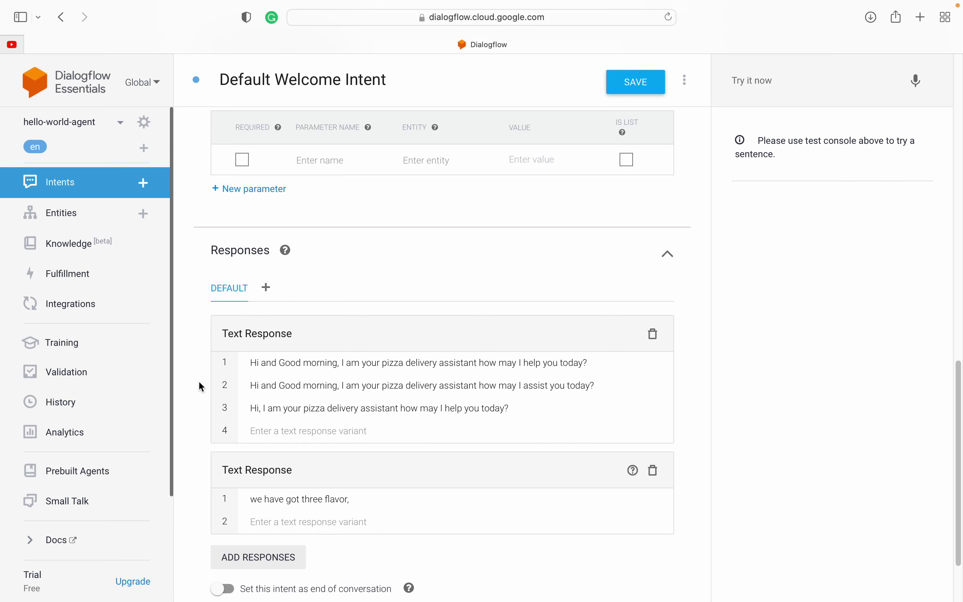
pyautogui.moveTo(205, 320); pyautogui.dragTo(348, 428)
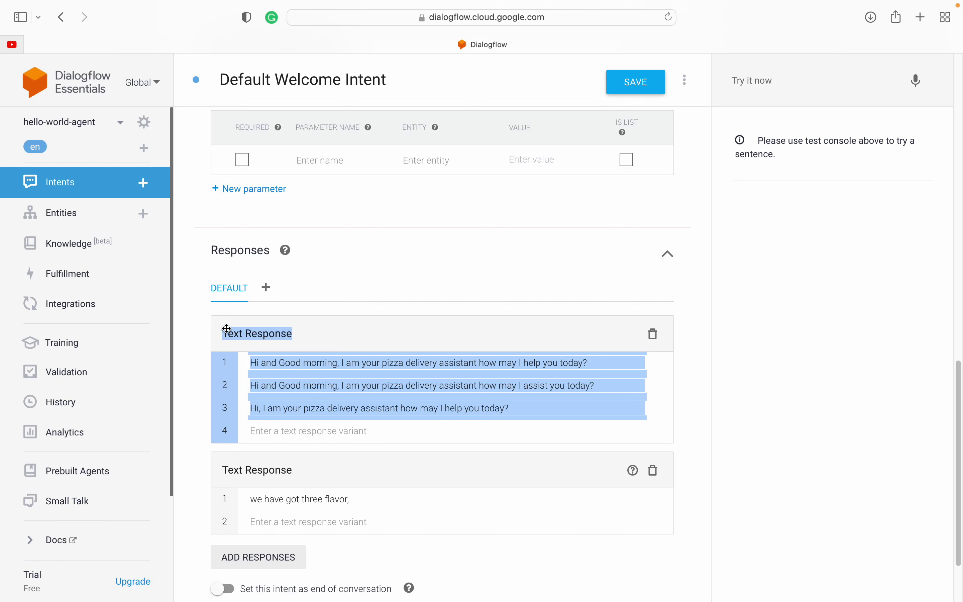
pyautogui.moveTo(198, 327); pyautogui.dragTo(327, 408)
pyautogui.click(193, 362)
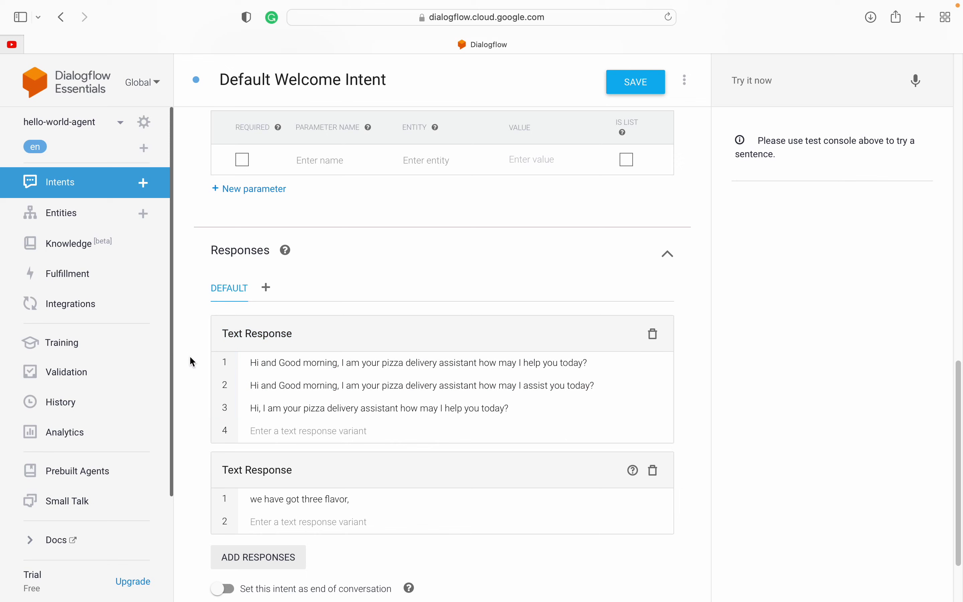
pyautogui.moveTo(216, 464); pyautogui.dragTo(322, 497)
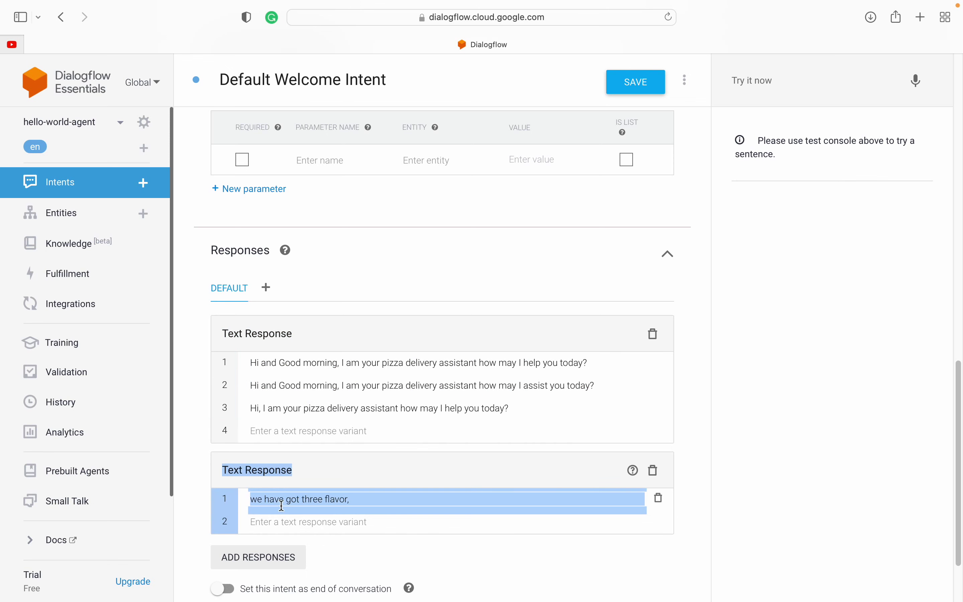
pyautogui.click(284, 498)
pyautogui.click(367, 499)
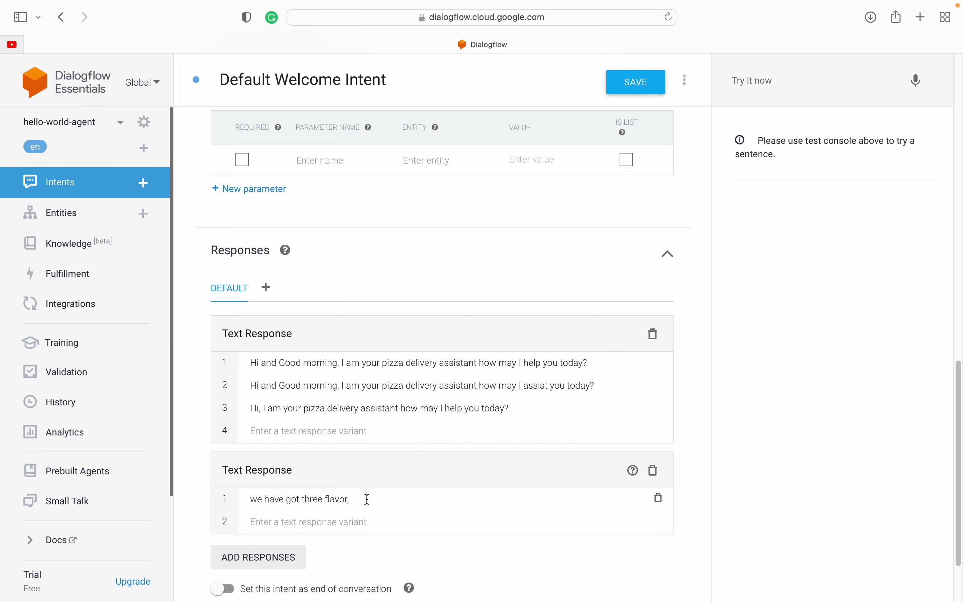
pyautogui.write('a b and c')
# Step: Add a second variant reading 'which one you like to have a b and c'
pyautogui.press('super+a')
pyautogui.press('super+c')
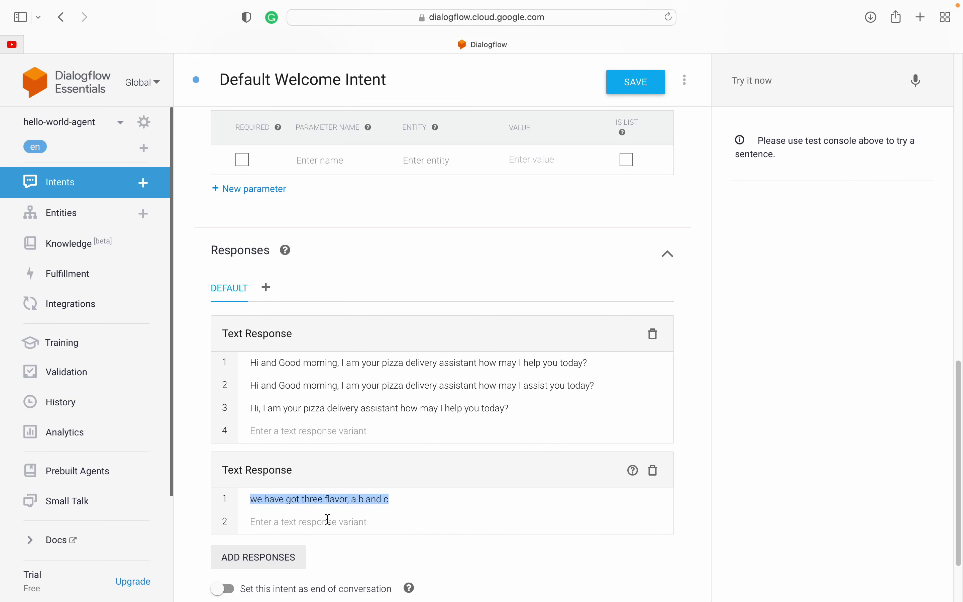
pyautogui.click(322, 519)
pyautogui.press('super+v')
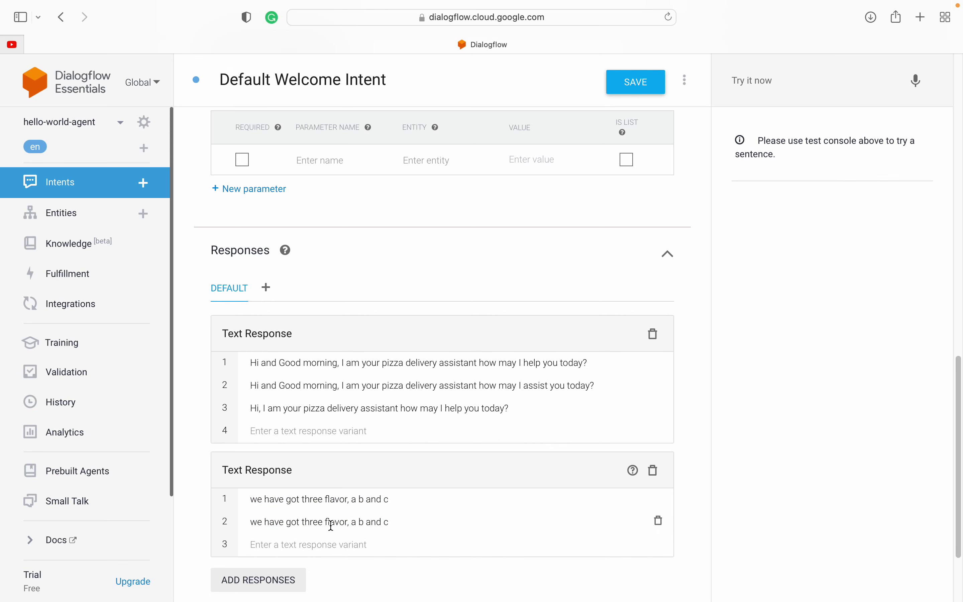
pyautogui.moveTo(348, 522); pyautogui.dragTo(242, 523)
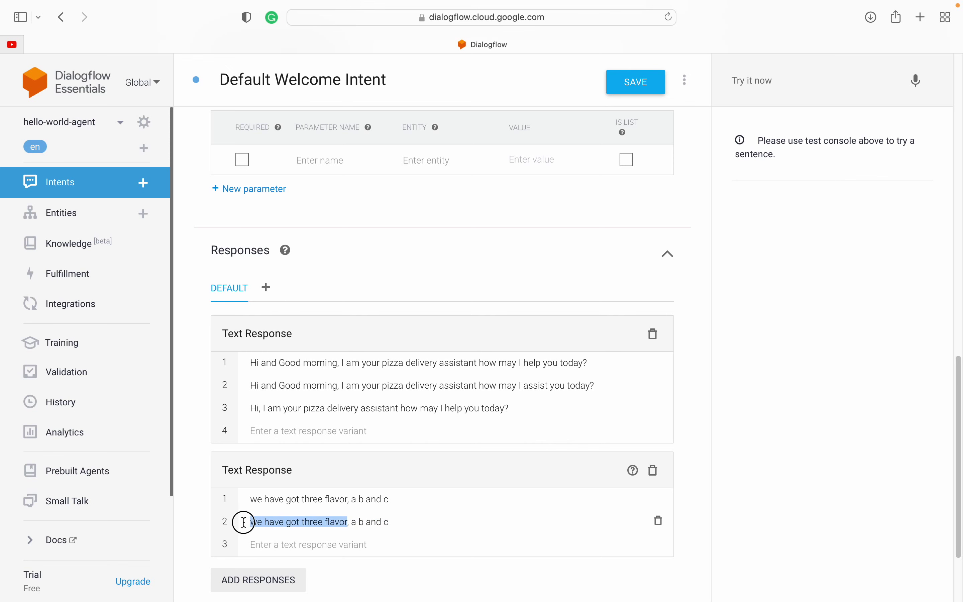
pyautogui.write('whihc')
pyautogui.write(' y')
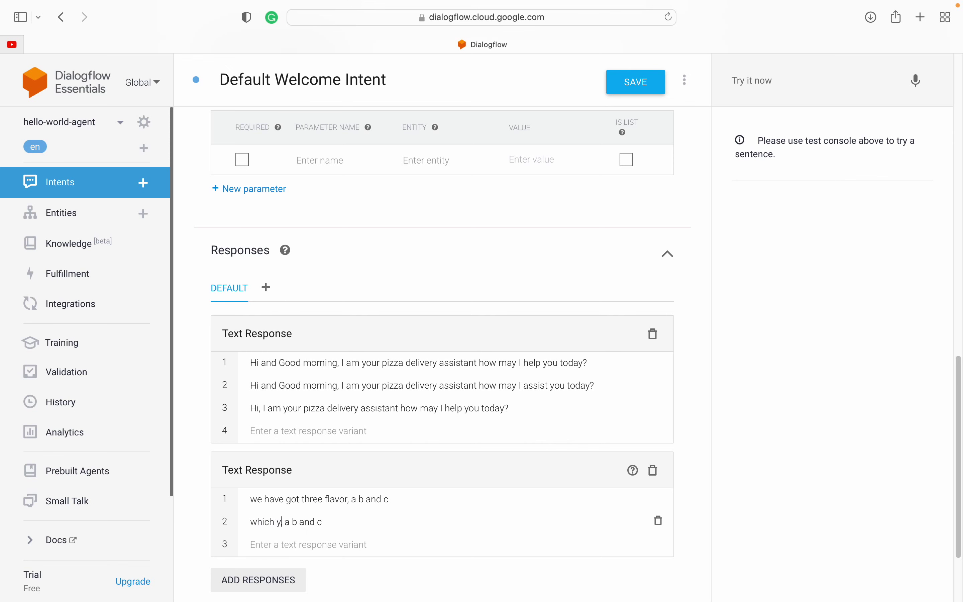
pyautogui.press('BackSpace')
pyautogui.write('one you like to have,')
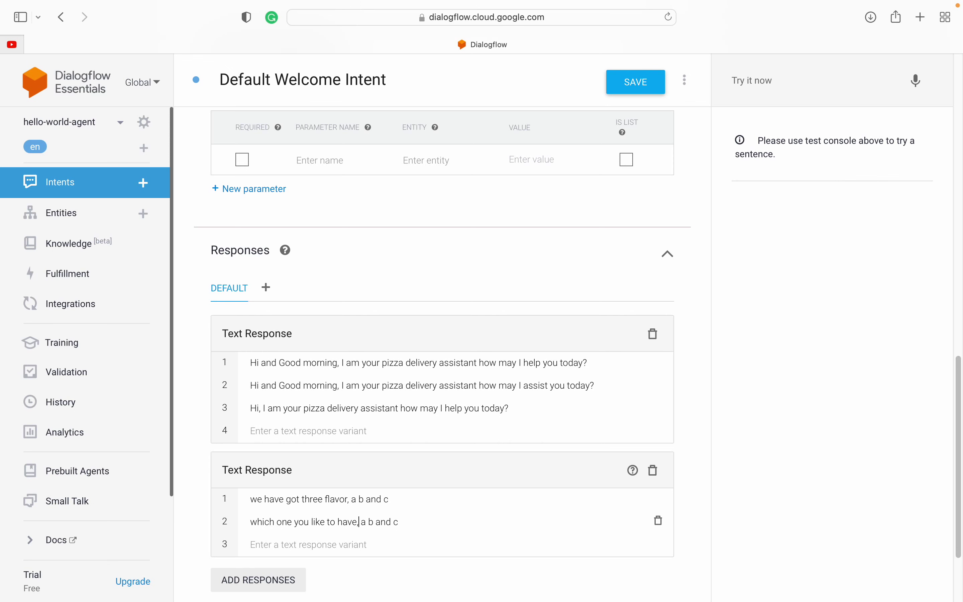
pyautogui.press('BackSpace')
pyautogui.tripleClick(386, 516)
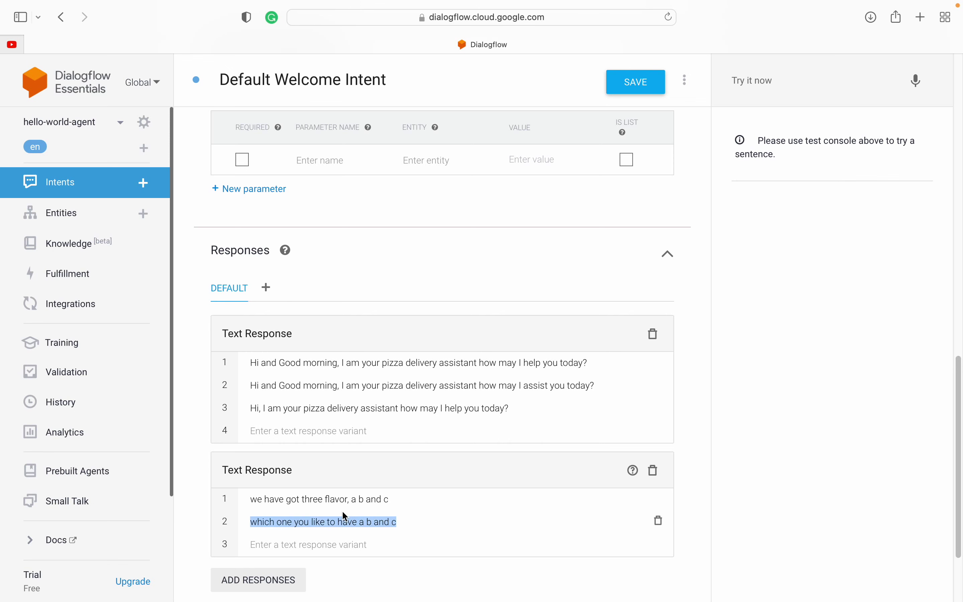
pyautogui.click(293, 500)
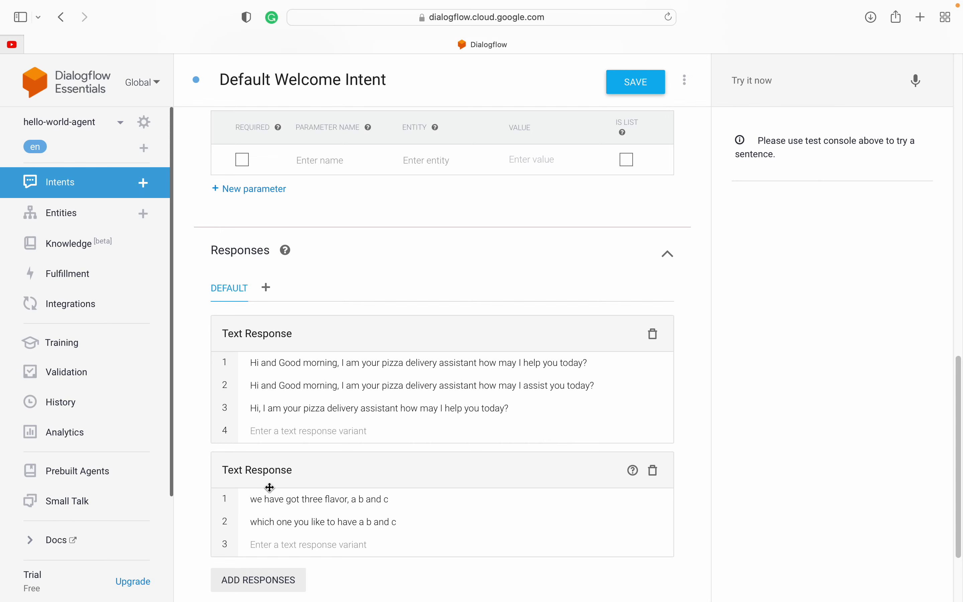
pyautogui.scroll(-2, 303, 498)
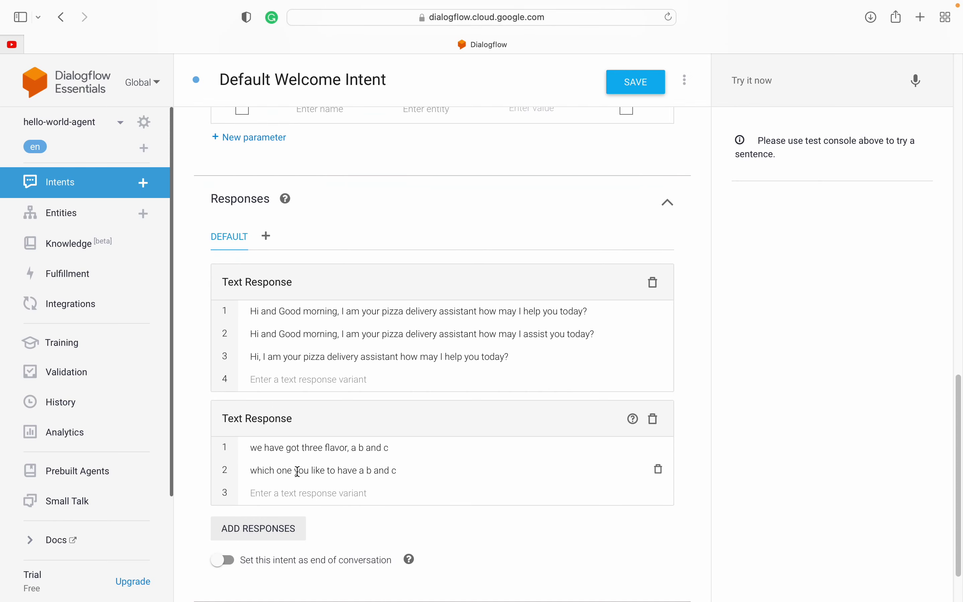
pyautogui.scroll(-2, 461, 463)
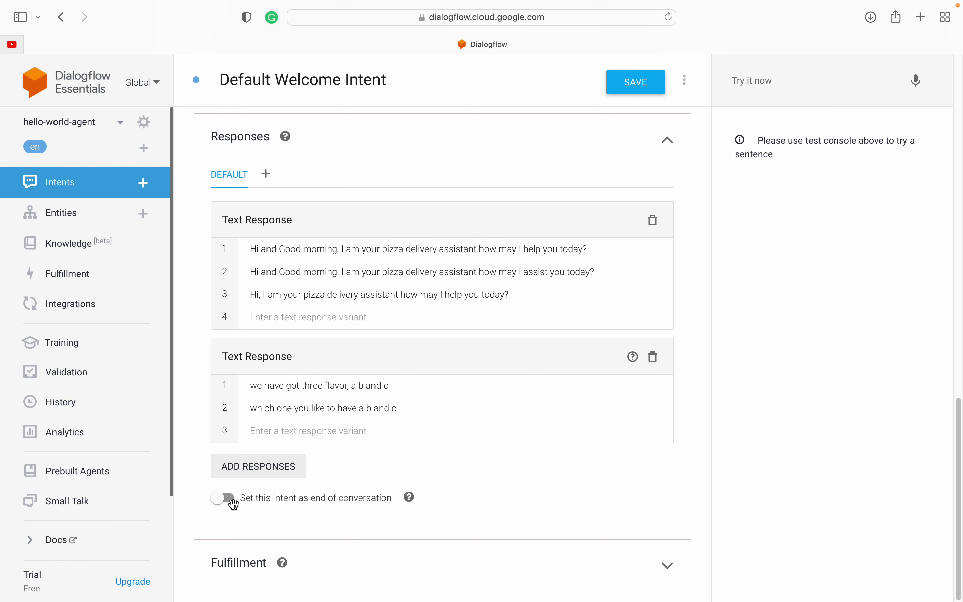
pyautogui.scroll(2, 386, 404)
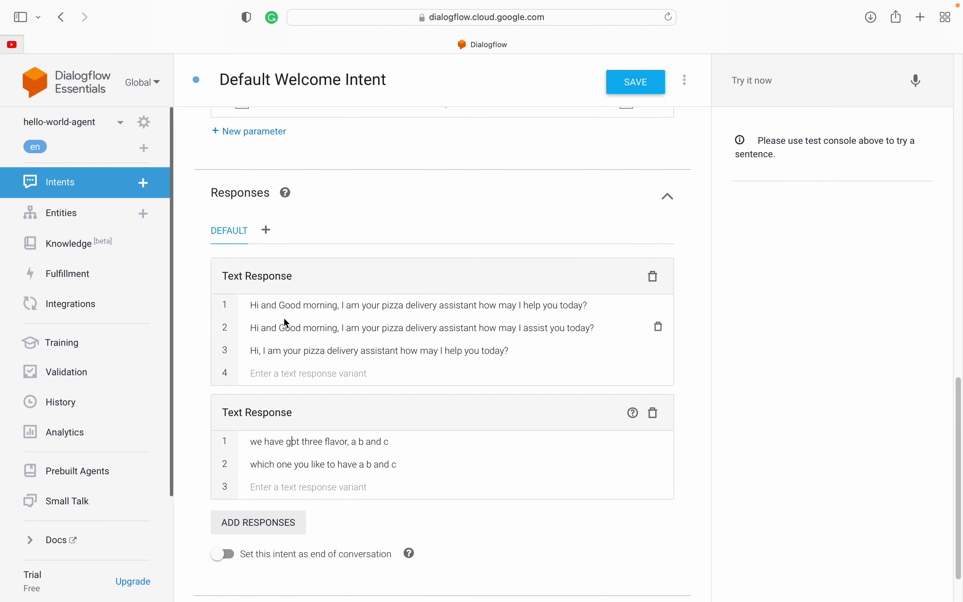
pyautogui.click(251, 305)
pyautogui.moveTo(250, 305); pyautogui.dragTo(328, 305)
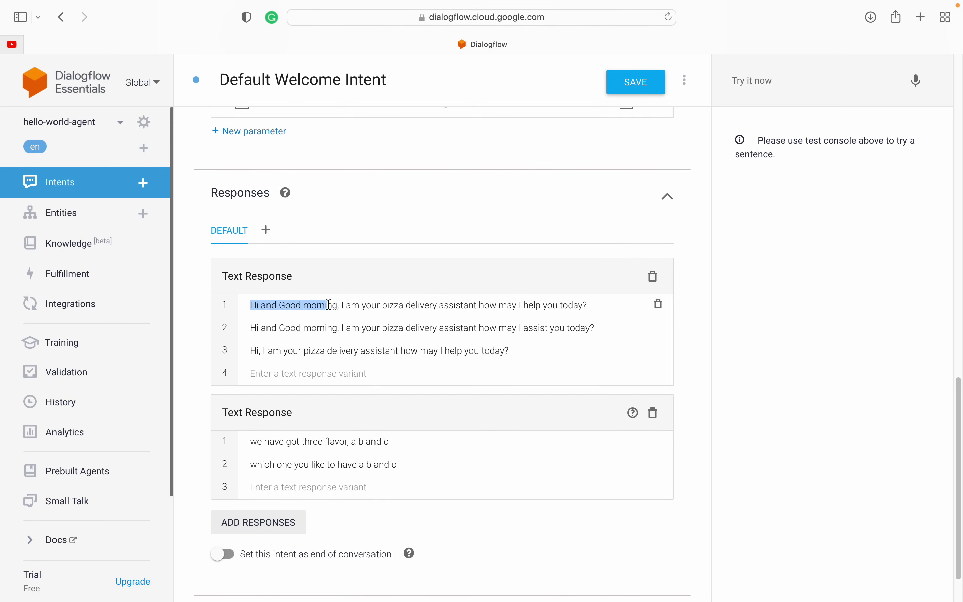
pyautogui.click(293, 307)
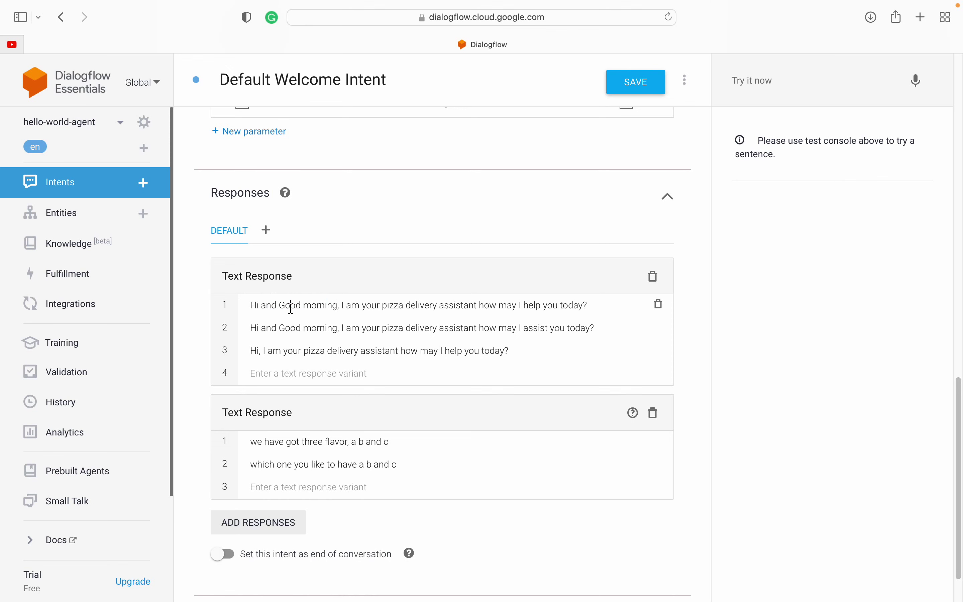
pyautogui.tripleClick(291, 309)
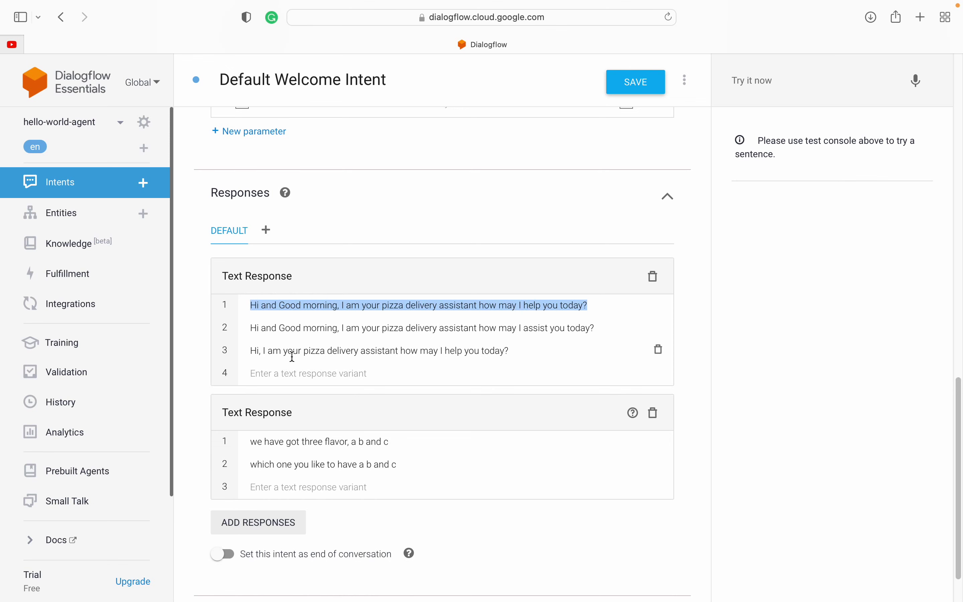
pyautogui.tripleClick(283, 444)
pyautogui.click(284, 442)
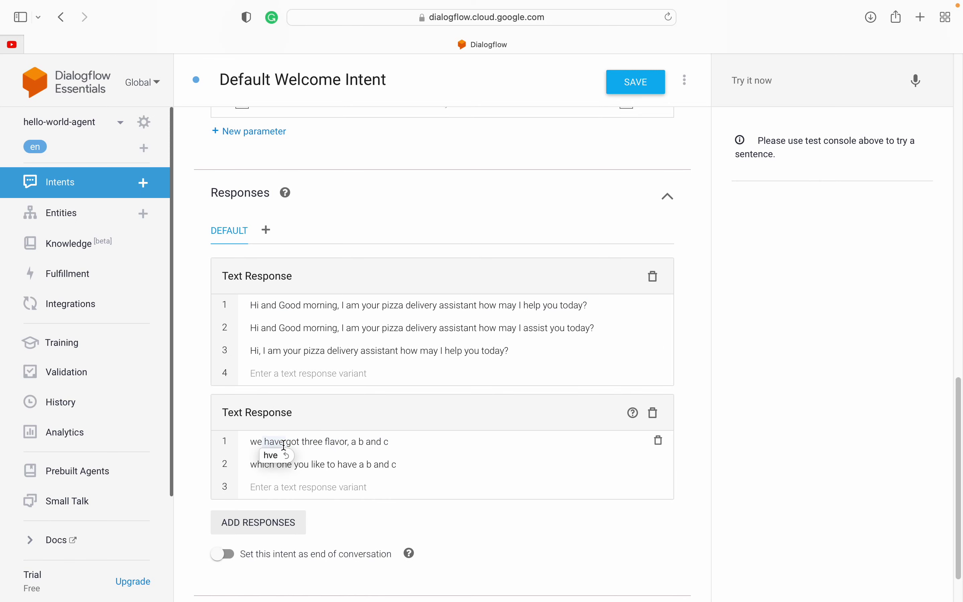
pyautogui.scroll(3, 439, 440)
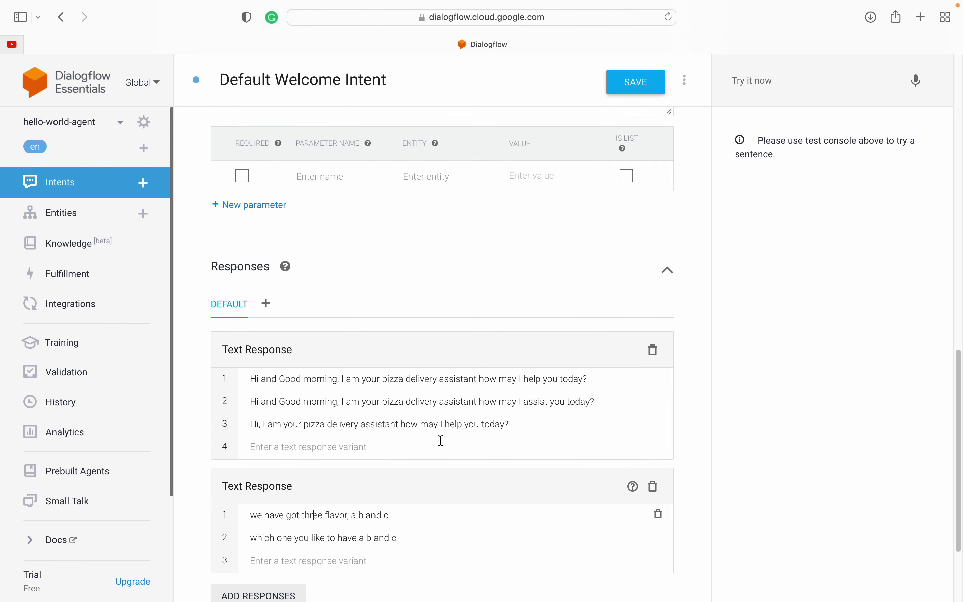
pyautogui.scroll(3, 441, 440)
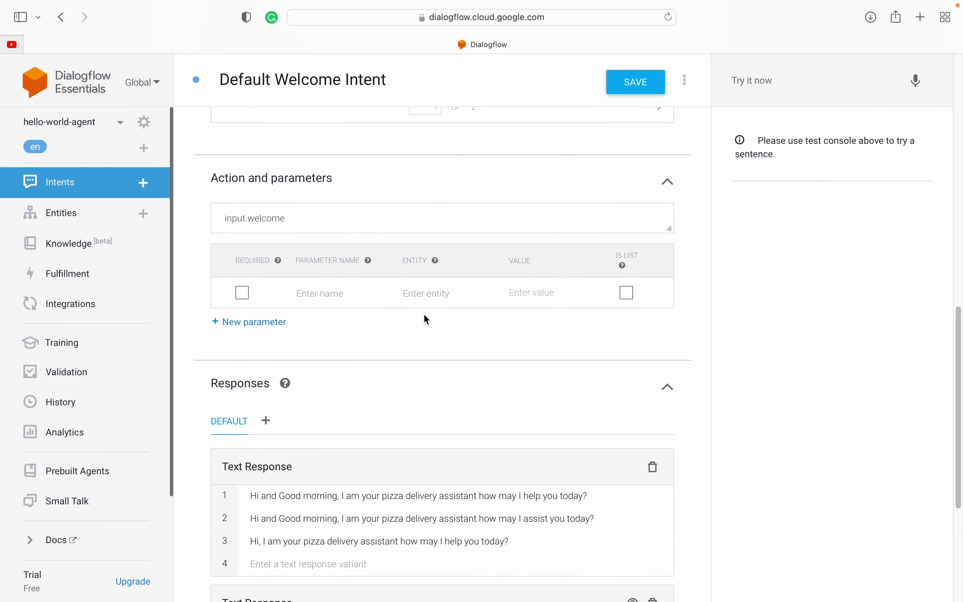
pyautogui.scroll(1, 424, 315)
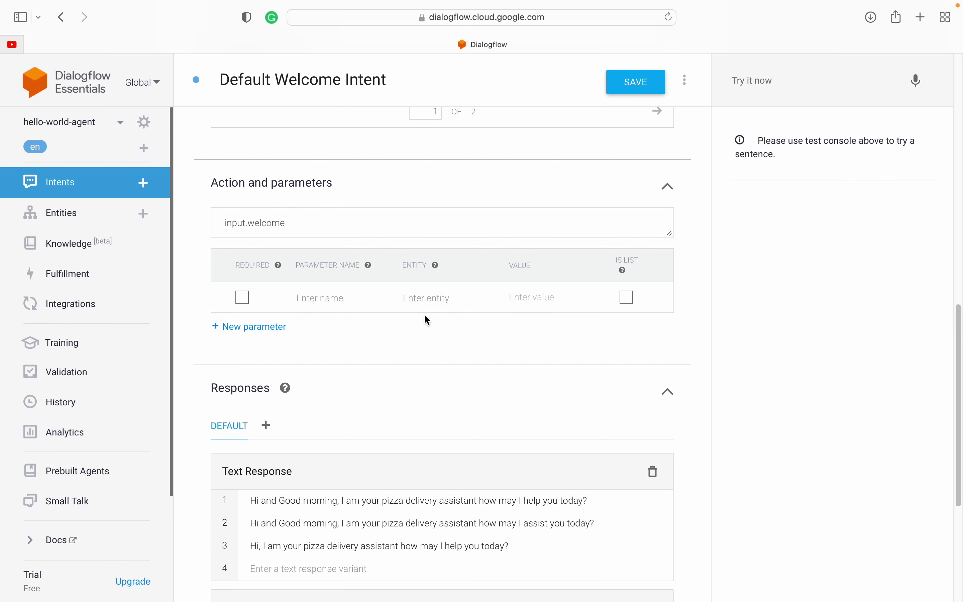
pyautogui.scroll(15, 428, 320)
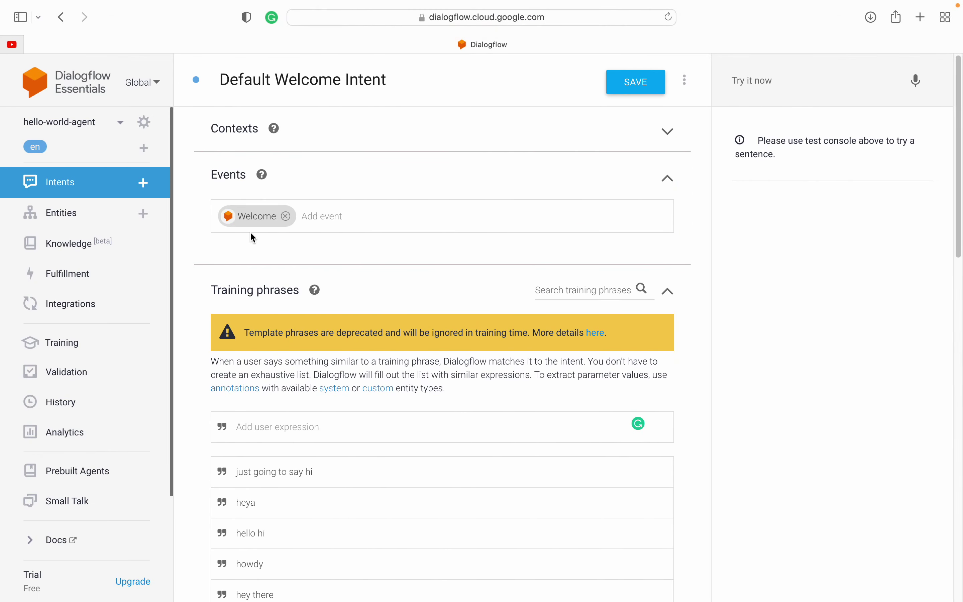
pyautogui.scroll(-15, 215, 378)
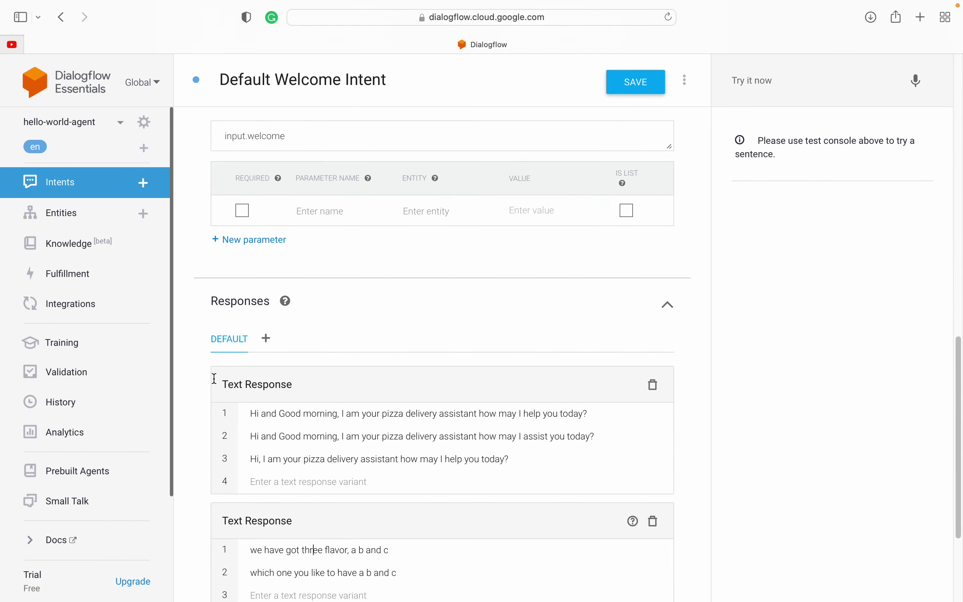
pyautogui.moveTo(202, 246); pyautogui.dragTo(329, 257)
pyautogui.click(194, 249)
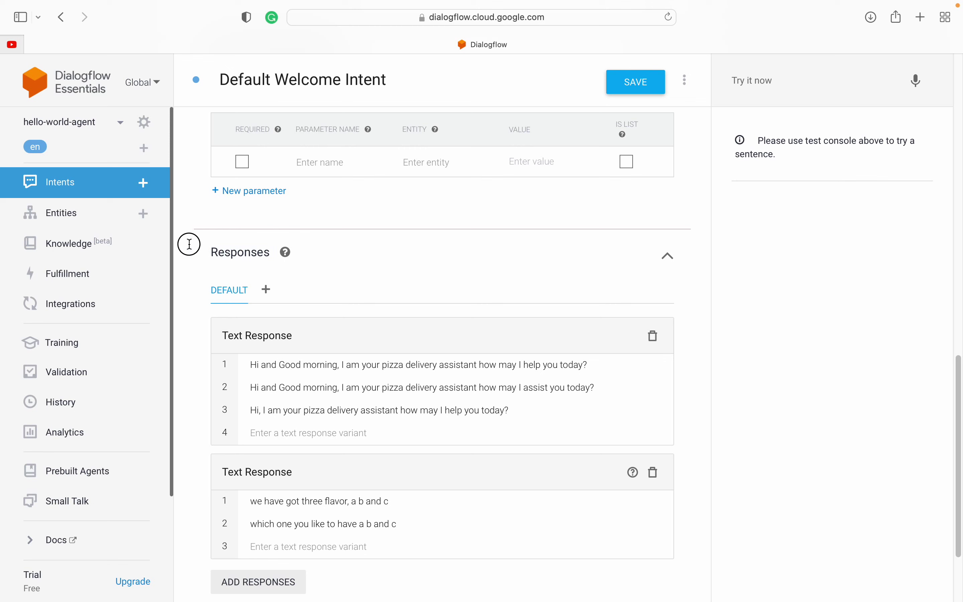
pyautogui.moveTo(193, 249); pyautogui.dragTo(243, 251)
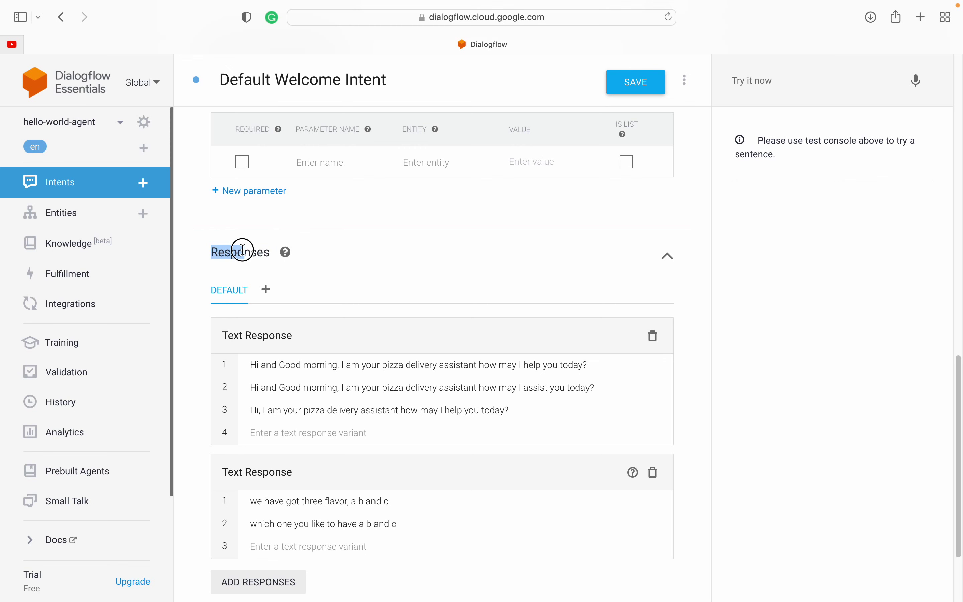
pyautogui.click(196, 250)
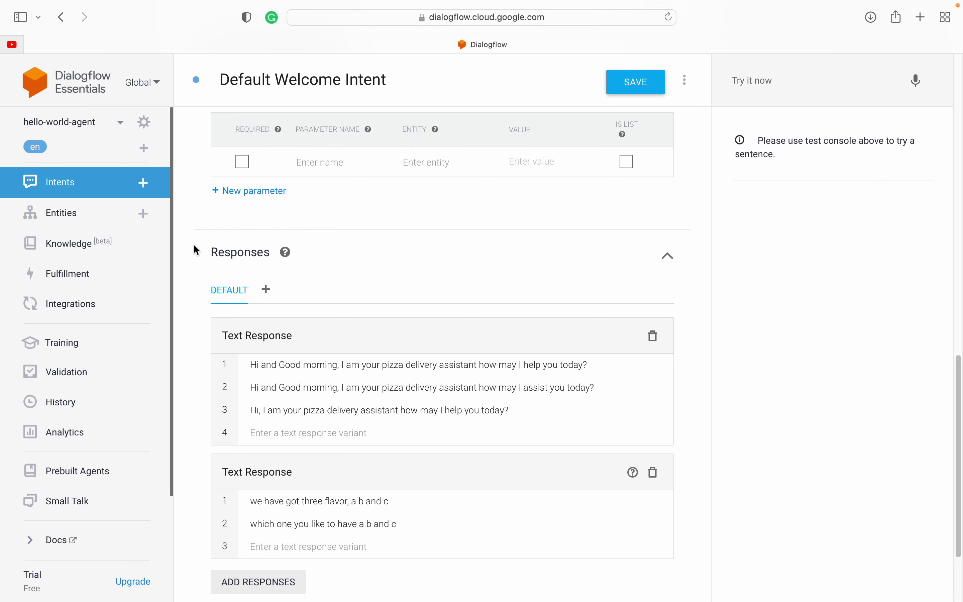
pyautogui.moveTo(195, 250); pyautogui.dragTo(244, 252)
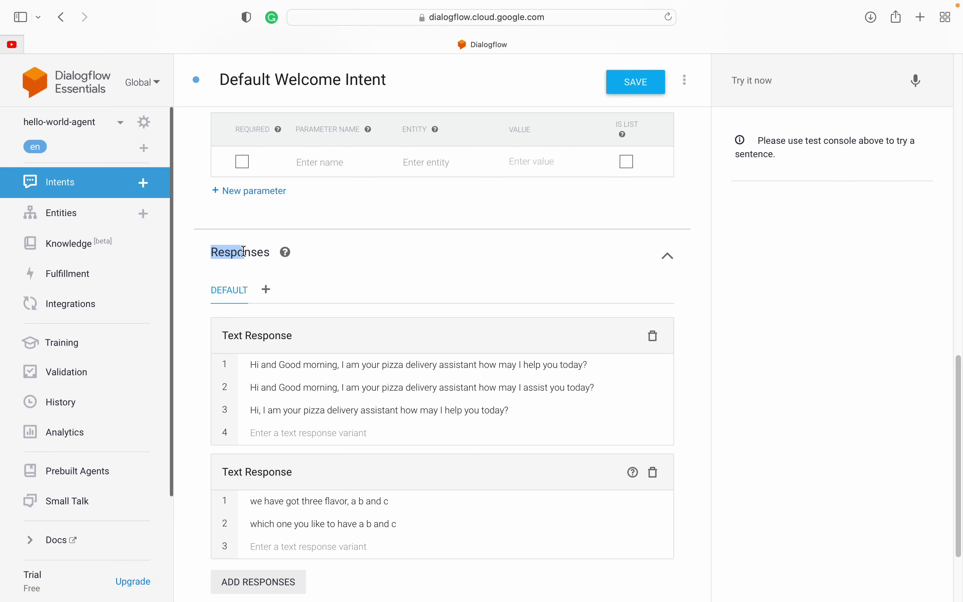
pyautogui.click(193, 250)
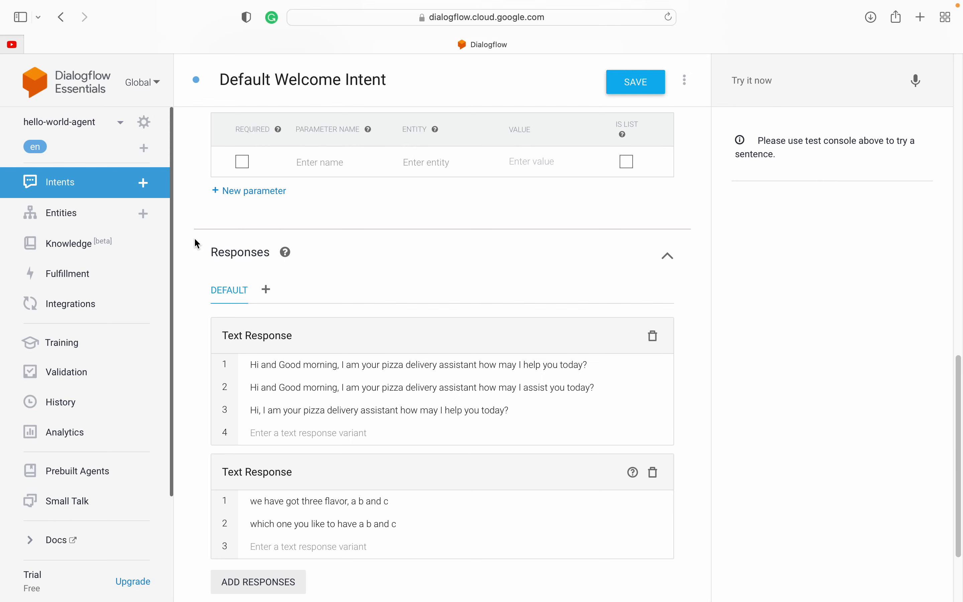
# Step: Save the Default Welcome Intent with its pizza-assistant greetings and flavor-question responses
pyautogui.scroll(-3, 201, 318)
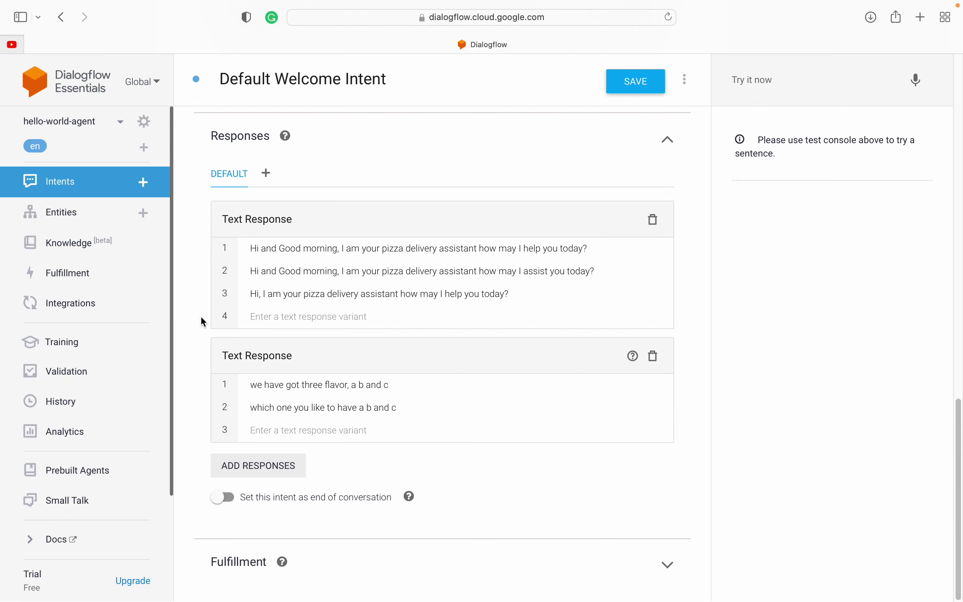
pyautogui.scroll(2, 200, 315)
pyautogui.scroll(-2, 586, 247)
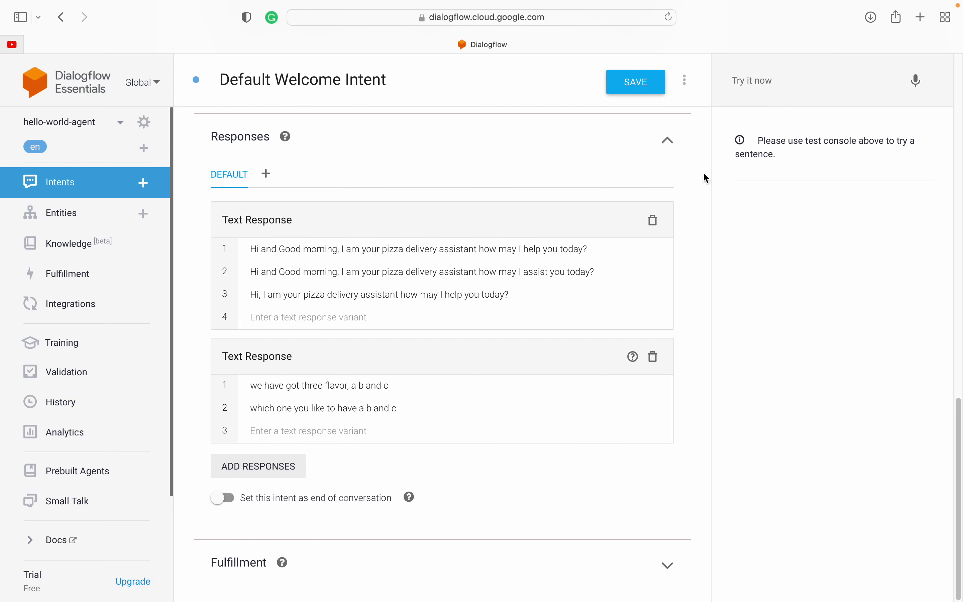
pyautogui.click(636, 82)
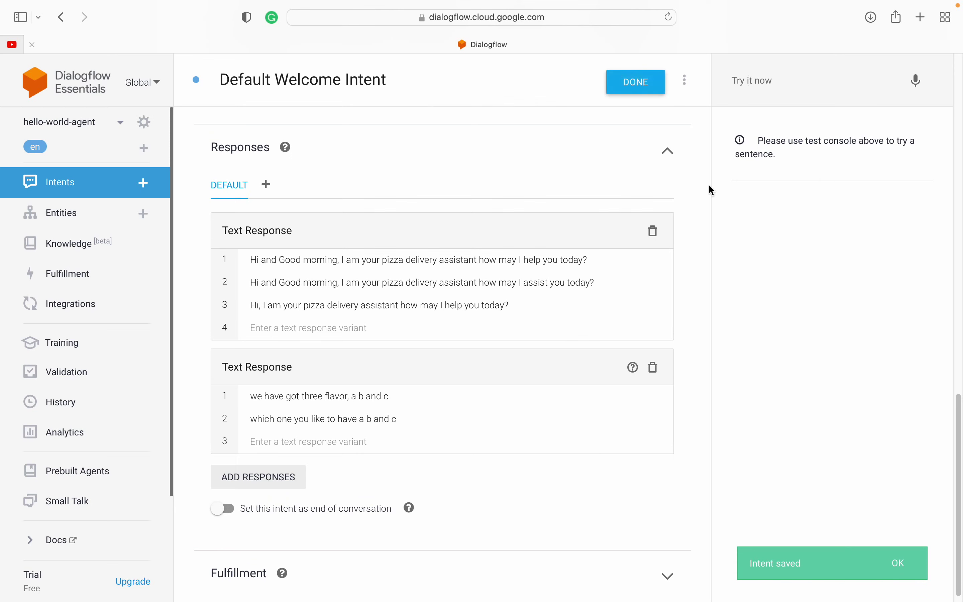
pyautogui.click(751, 81)
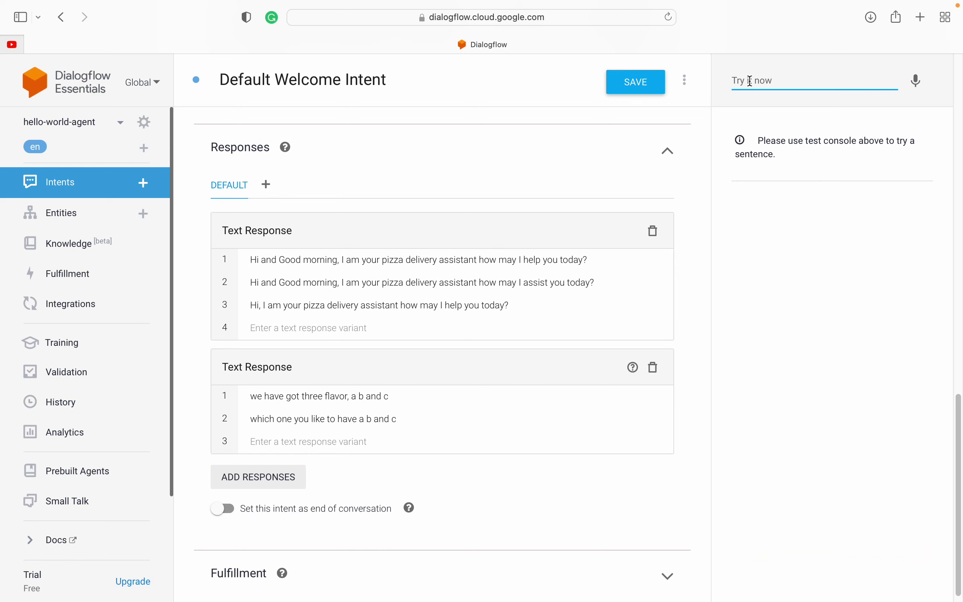
# Step: Send 'hi' in the test console and compare the greeting and flavor replies with the response variants
pyautogui.write('hi')
pyautogui.press('Return')
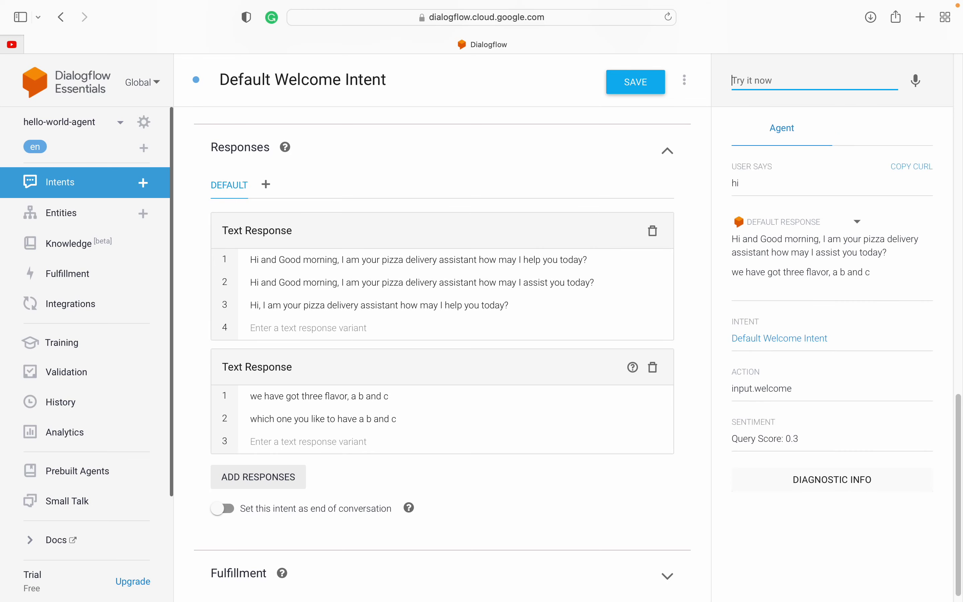
pyautogui.moveTo(733, 239); pyautogui.dragTo(903, 253)
pyautogui.tripleClick(790, 272)
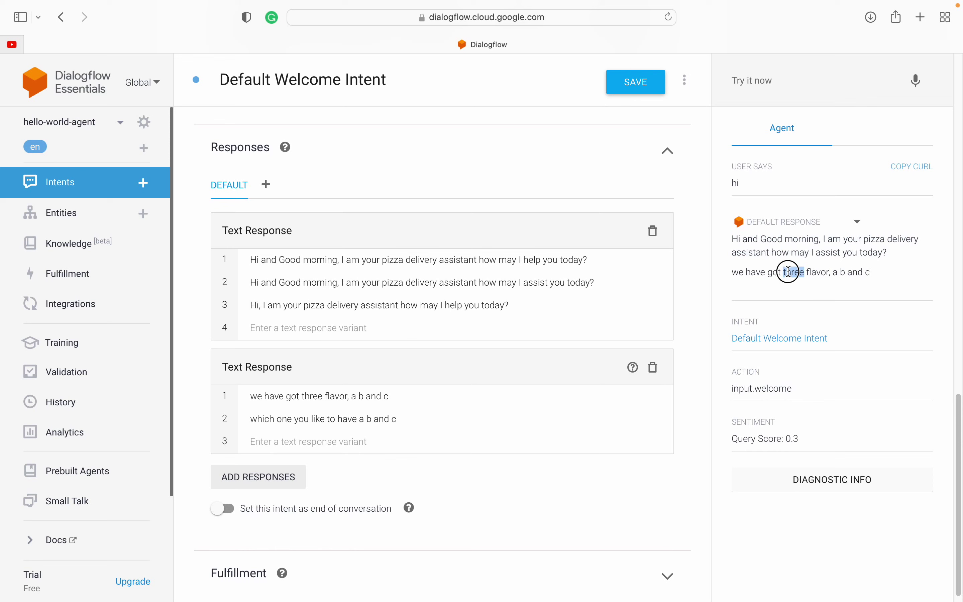
pyautogui.click(789, 272)
pyautogui.moveTo(736, 238); pyautogui.dragTo(888, 251)
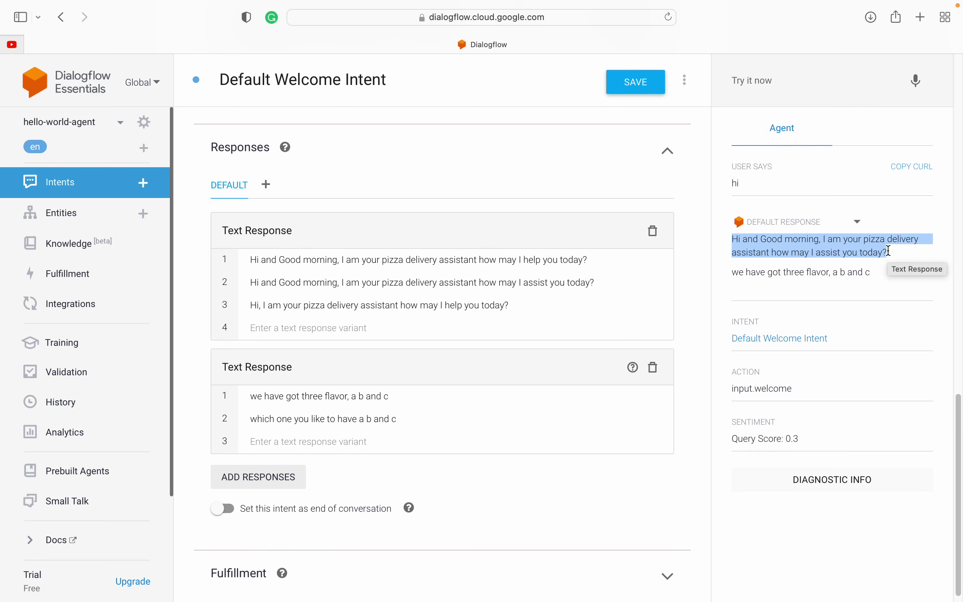
pyautogui.tripleClick(480, 284)
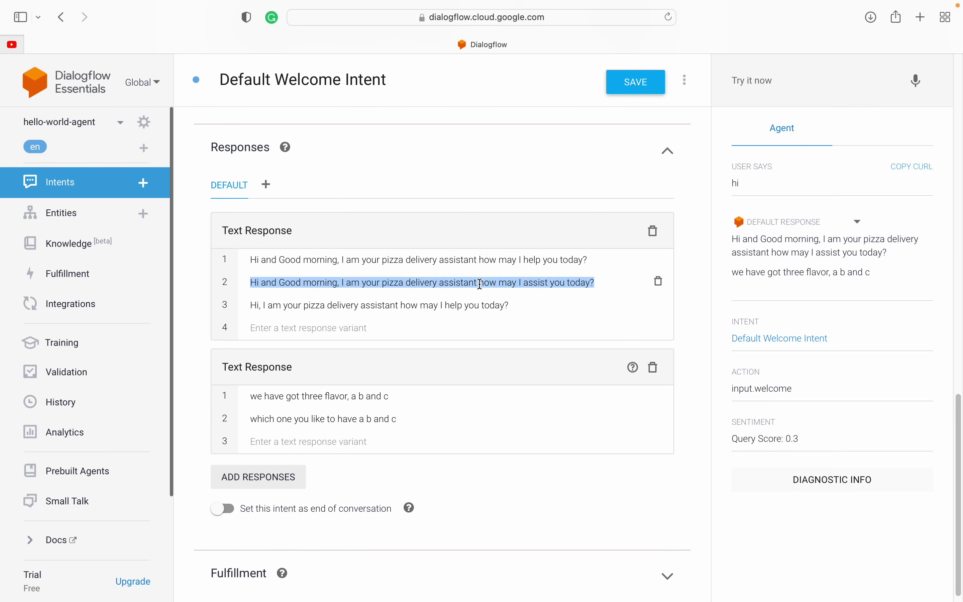
pyautogui.moveTo(733, 272); pyautogui.dragTo(875, 270)
pyautogui.click(339, 419)
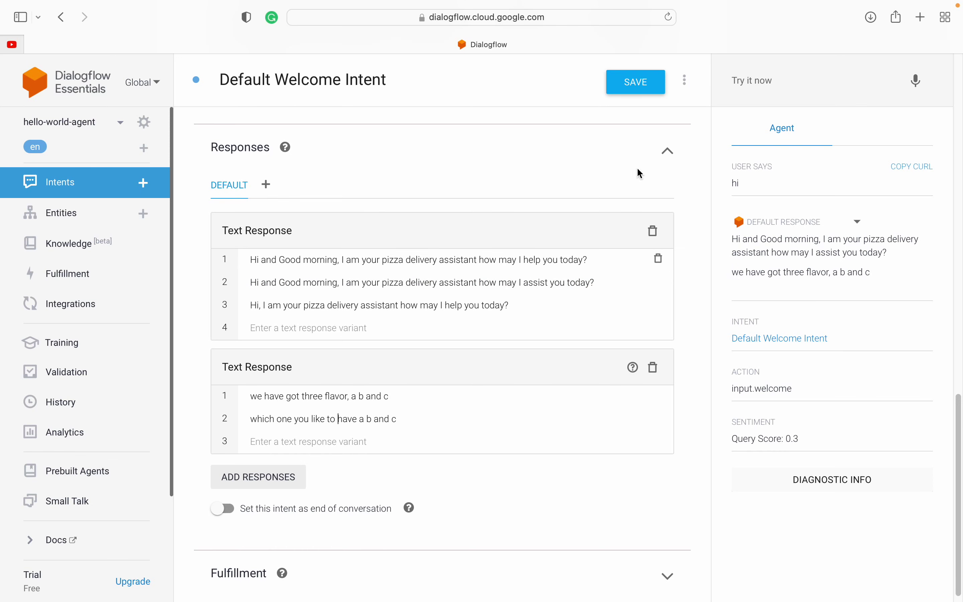
# Step: Resend 'hi' several more times to see the welcome replies vary
pyautogui.click(752, 80)
pyautogui.write('hi')
pyautogui.press('Return')
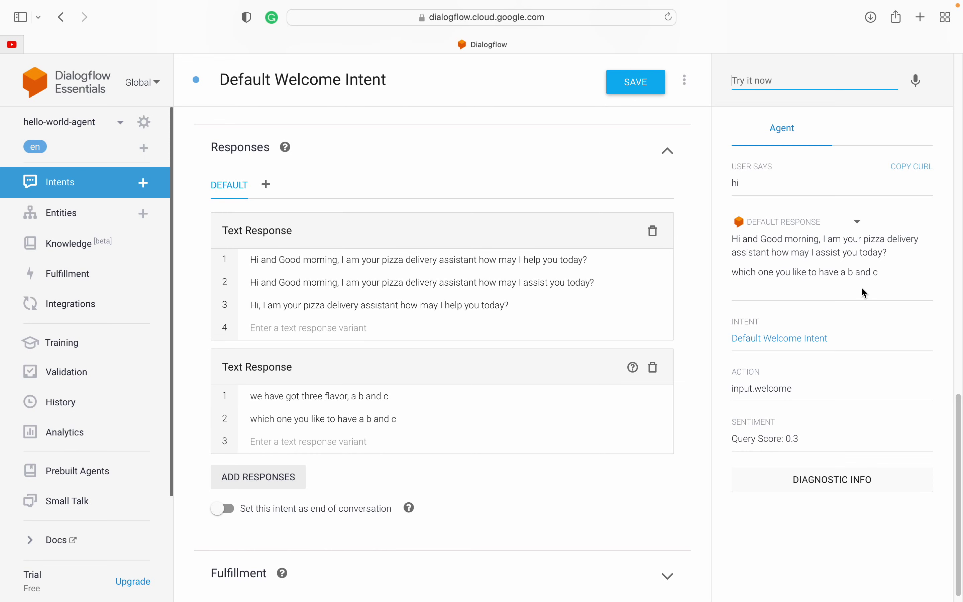
pyautogui.moveTo(733, 272); pyautogui.dragTo(876, 271)
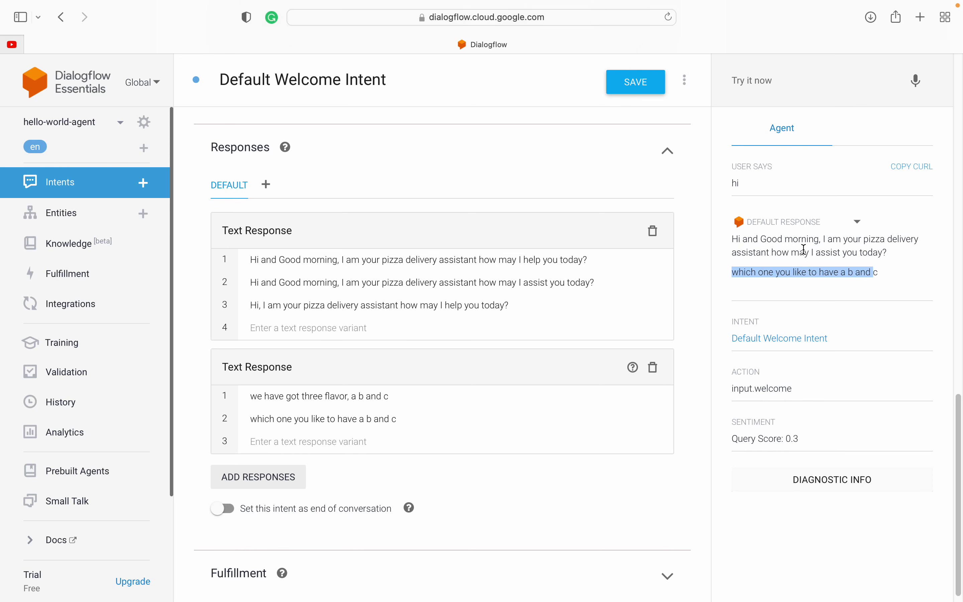
pyautogui.click(761, 83)
pyautogui.write('hi')
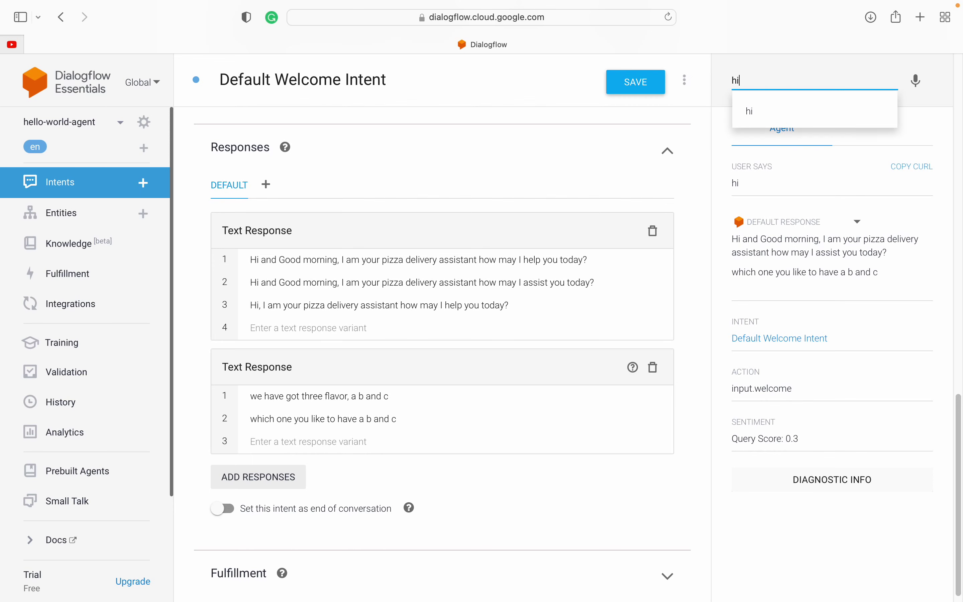
pyautogui.press('Return')
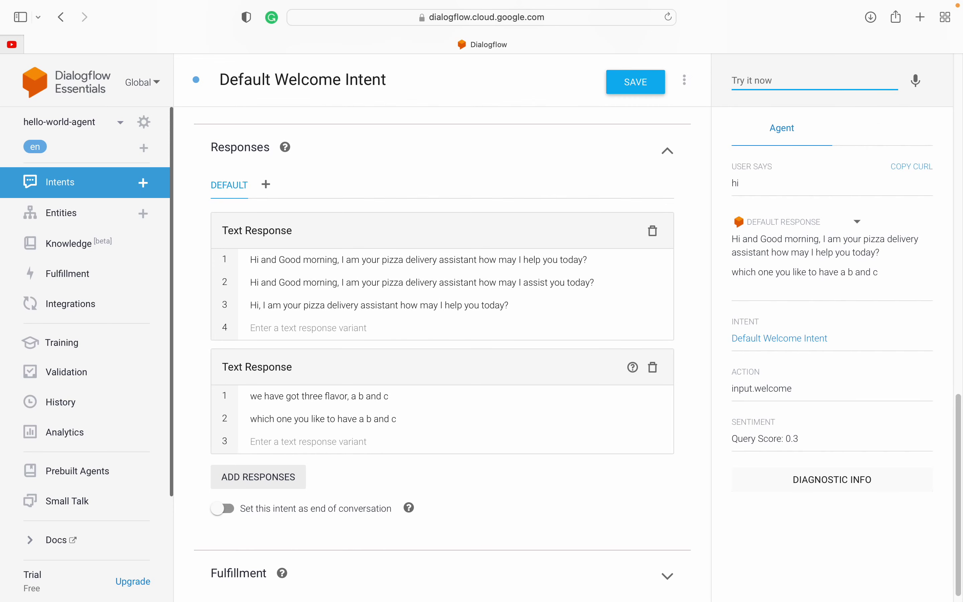
pyautogui.write('hi')
pyautogui.press('Return')
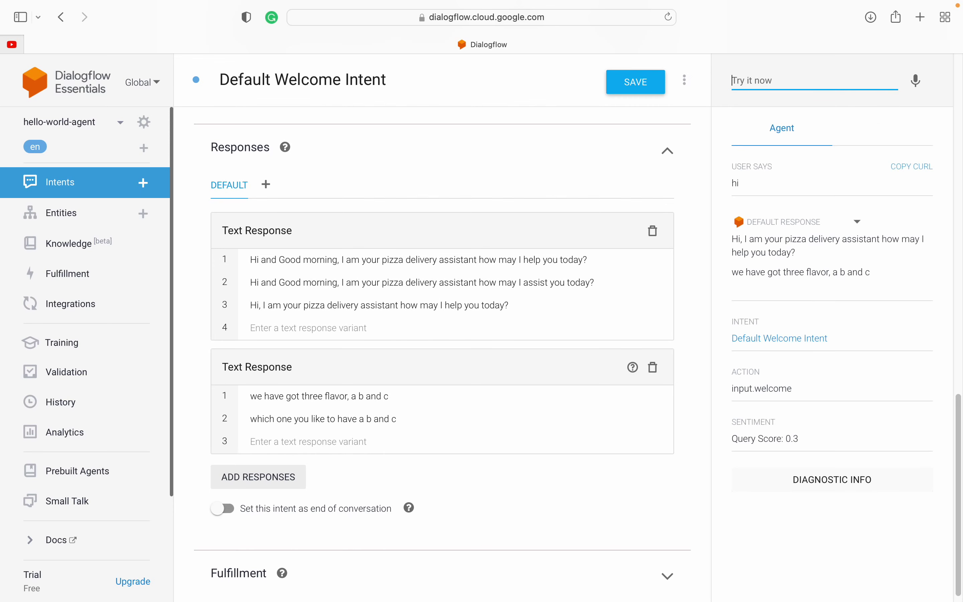
pyautogui.write('hi')
pyautogui.press('Return')
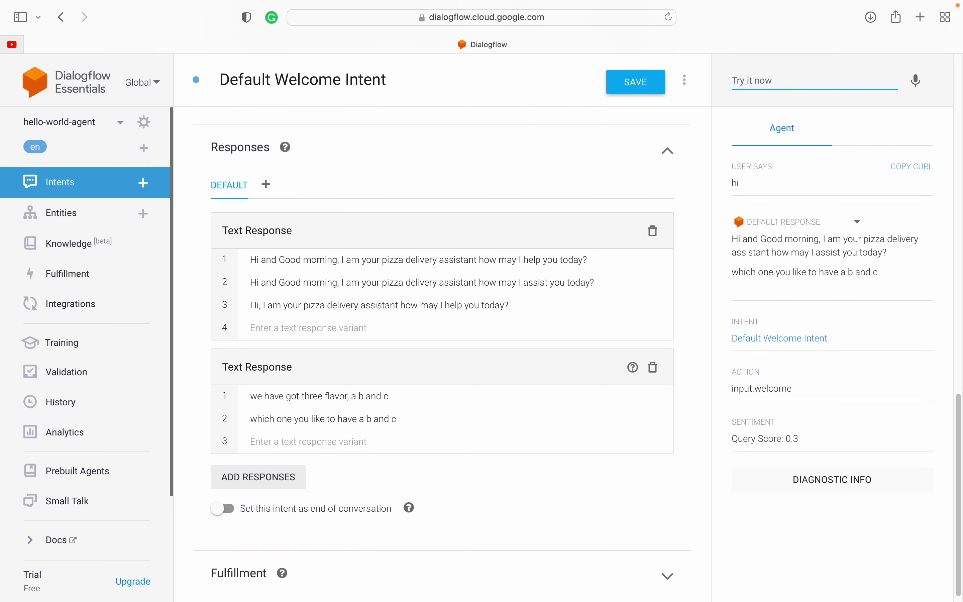
pyautogui.write('hi')
pyautogui.press('Return')
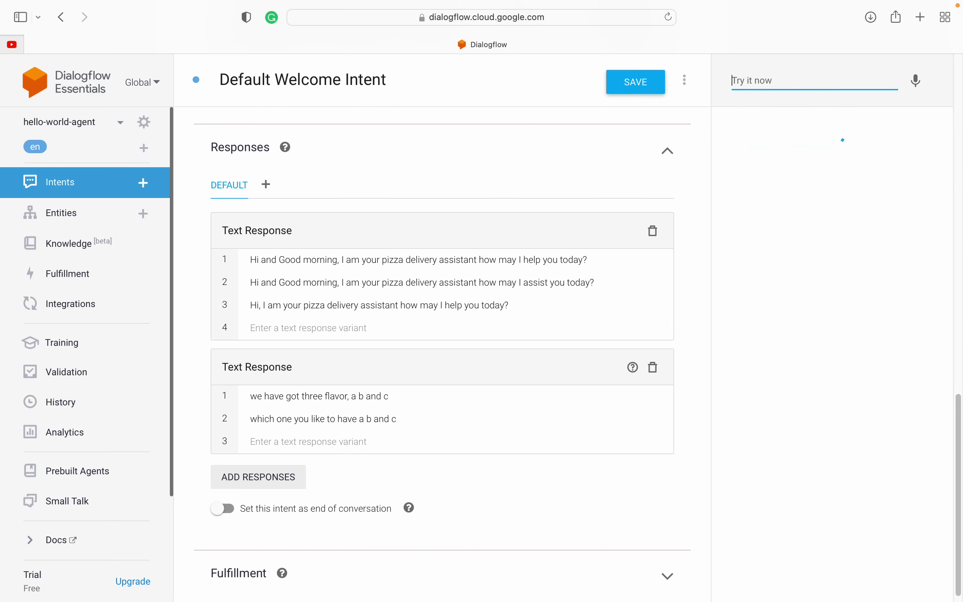
pyautogui.write('hi')
pyautogui.press('Return')
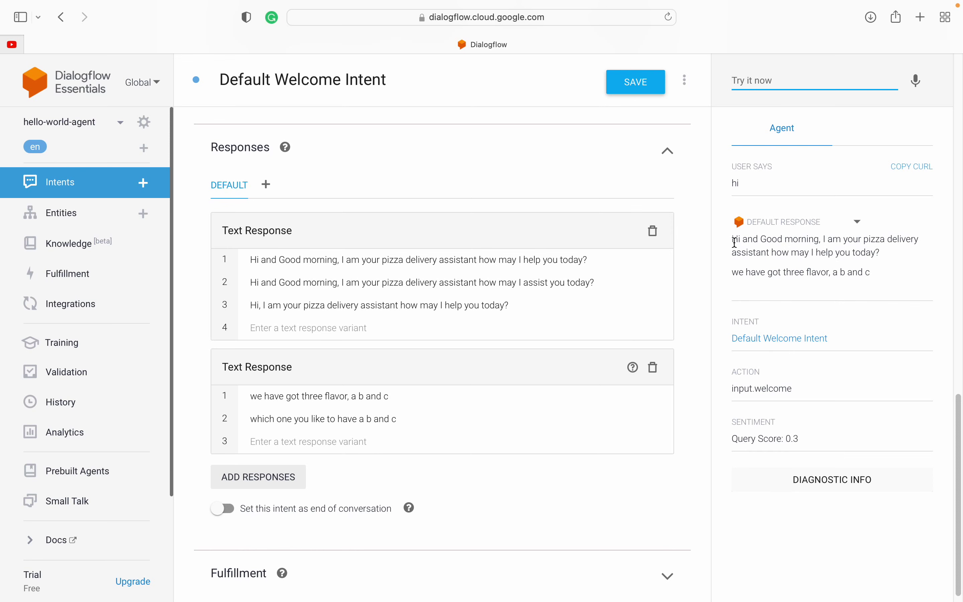
pyautogui.moveTo(731, 239); pyautogui.dragTo(880, 252)
pyautogui.moveTo(735, 270); pyautogui.dragTo(764, 274)
pyautogui.click(764, 274)
pyautogui.moveTo(736, 237); pyautogui.dragTo(784, 238)
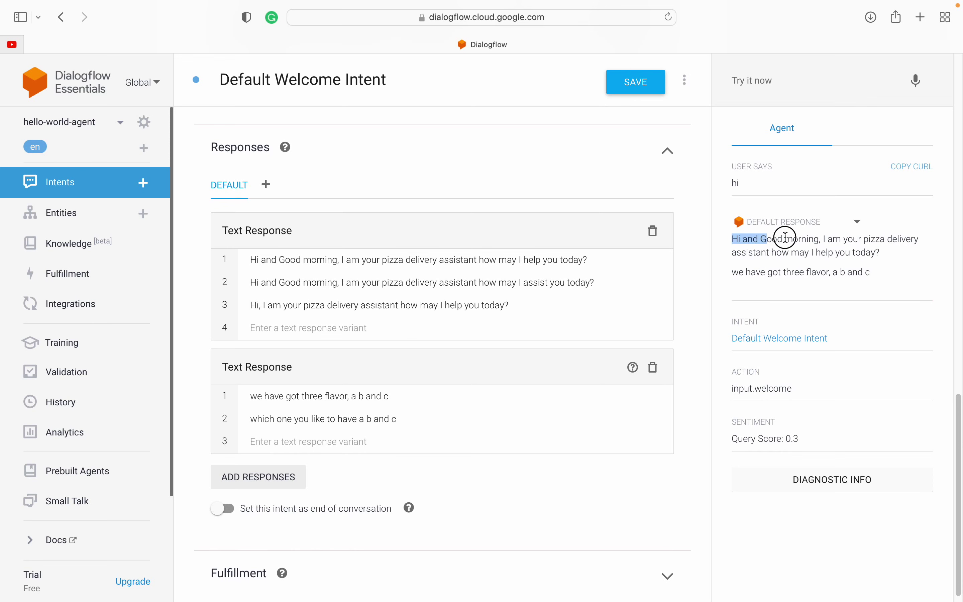
pyautogui.click(741, 249)
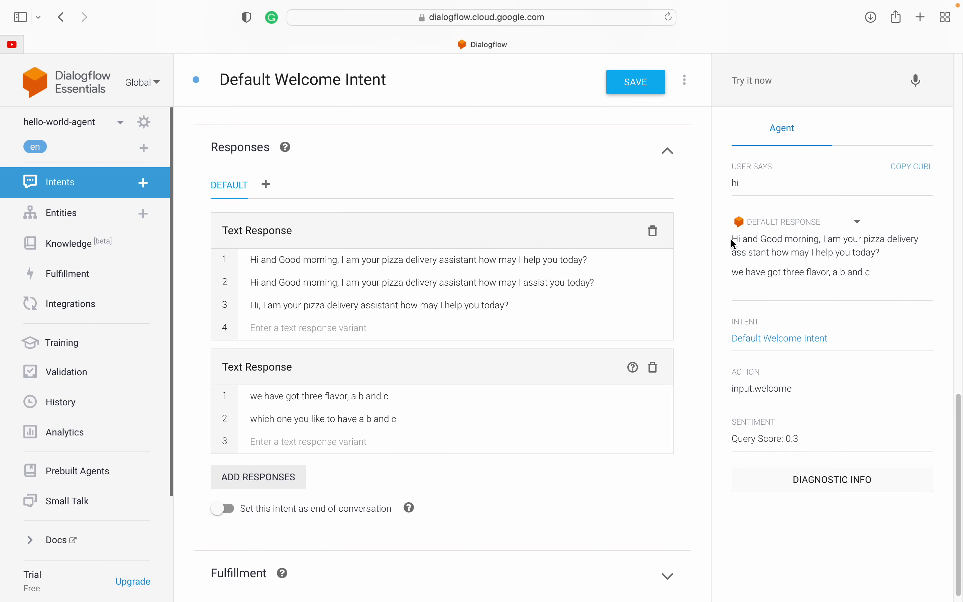
pyautogui.moveTo(730, 238); pyautogui.dragTo(879, 252)
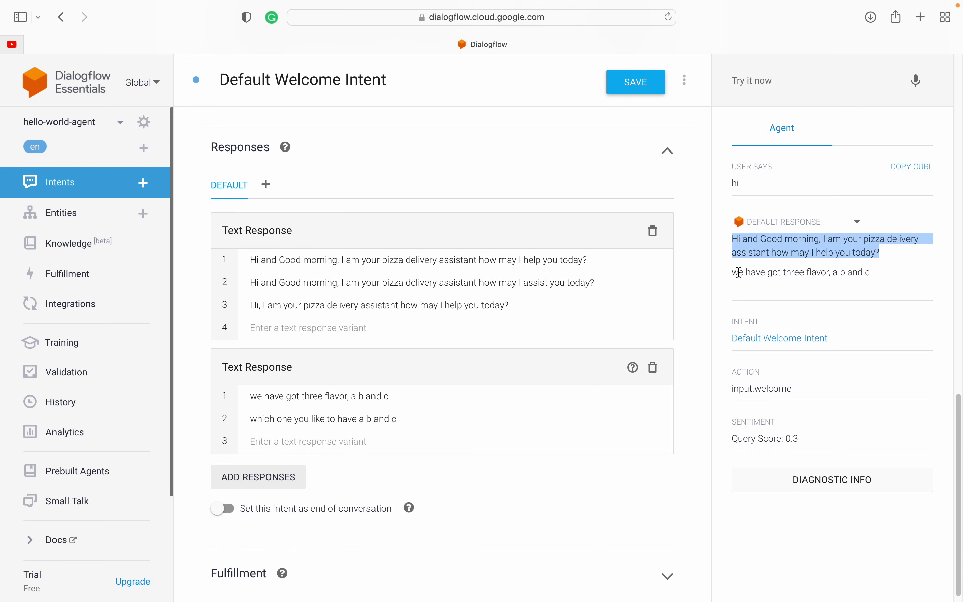
pyautogui.moveTo(737, 272); pyautogui.dragTo(882, 280)
pyautogui.click(881, 280)
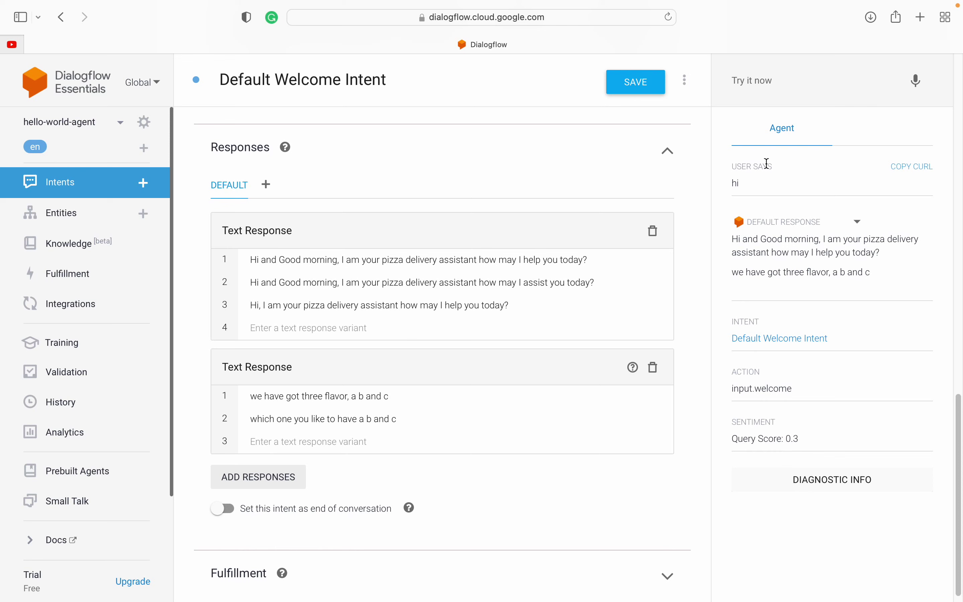
pyautogui.moveTo(731, 166); pyautogui.dragTo(747, 182)
pyautogui.moveTo(726, 236); pyautogui.dragTo(893, 280)
pyautogui.click(896, 284)
pyautogui.moveTo(724, 321); pyautogui.dragTo(856, 340)
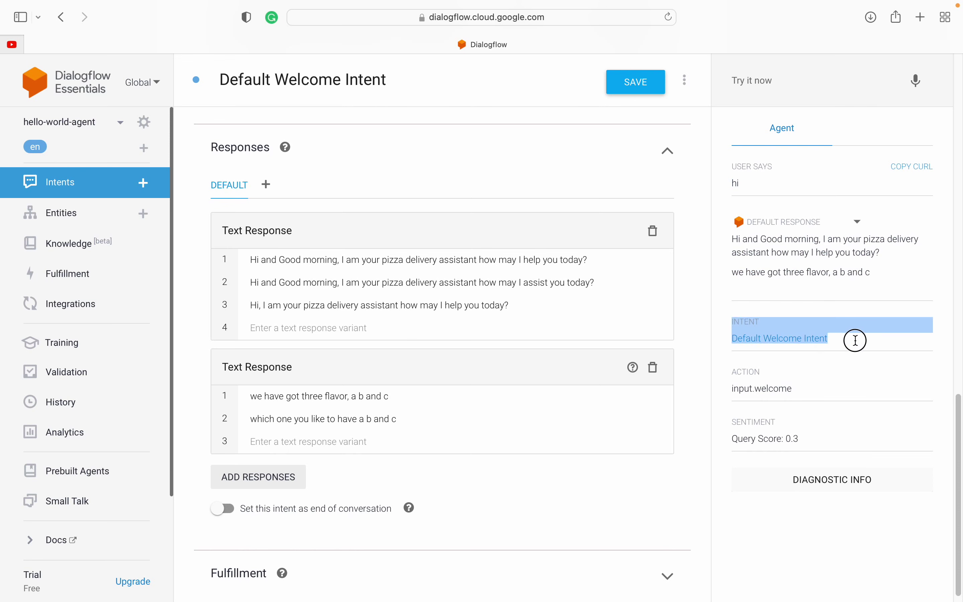
pyautogui.tripleClick(738, 389)
pyautogui.tripleClick(741, 389)
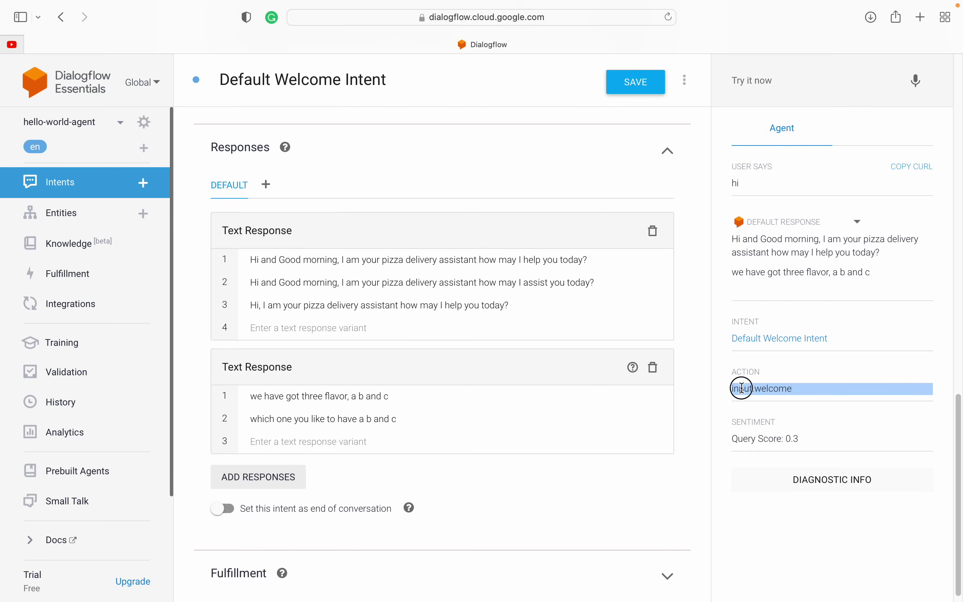
pyautogui.doubleClick(743, 389)
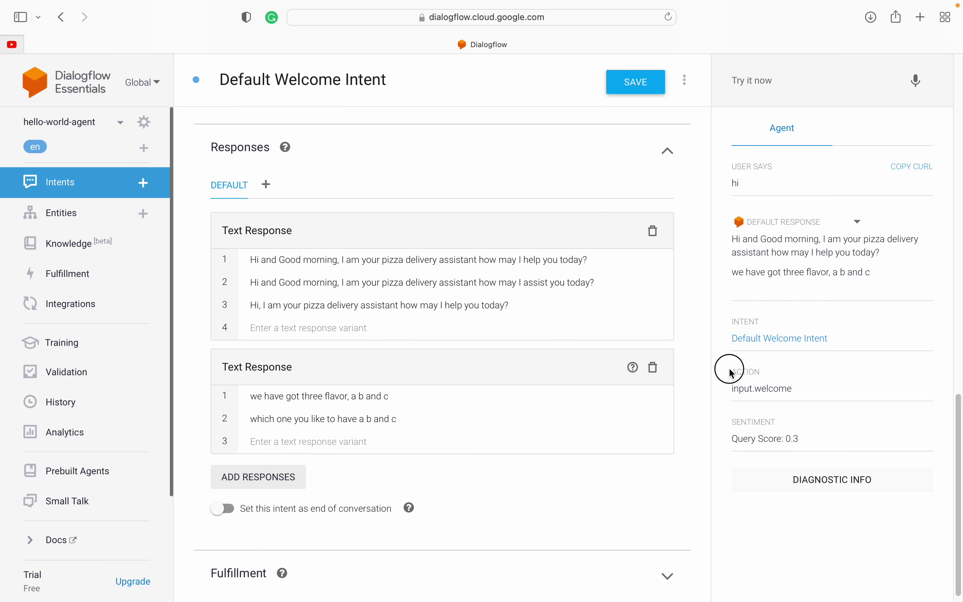
pyautogui.moveTo(727, 365); pyautogui.dragTo(803, 393)
pyautogui.click(802, 395)
pyautogui.moveTo(729, 369); pyautogui.dragTo(802, 391)
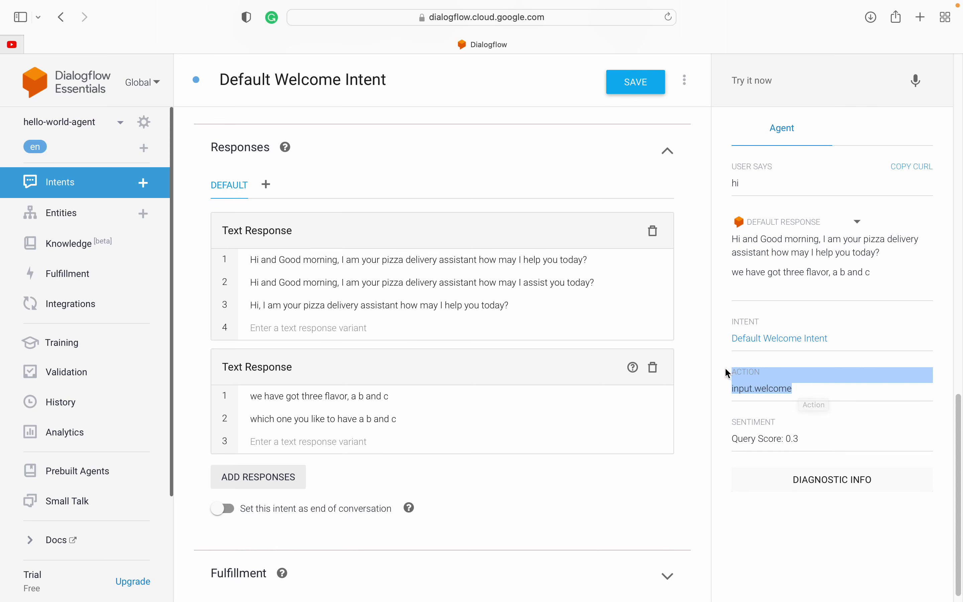
pyautogui.moveTo(727, 370); pyautogui.dragTo(726, 374)
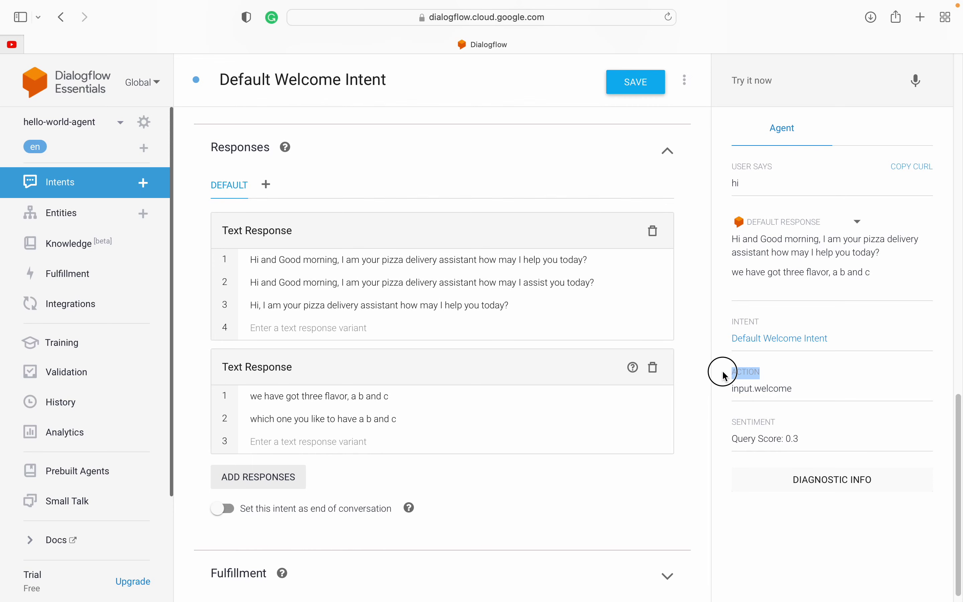
pyautogui.click(725, 377)
pyautogui.scroll(-1, 718, 432)
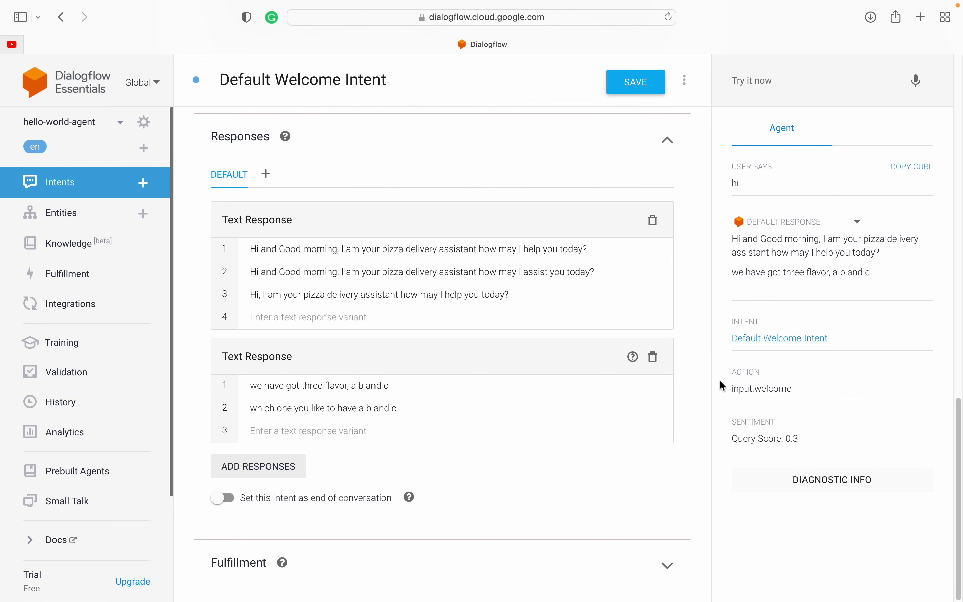
pyautogui.moveTo(725, 374); pyautogui.dragTo(810, 387)
pyautogui.click(810, 386)
pyautogui.moveTo(730, 366); pyautogui.dragTo(804, 391)
pyautogui.click(812, 391)
pyautogui.moveTo(735, 418); pyautogui.dragTo(815, 442)
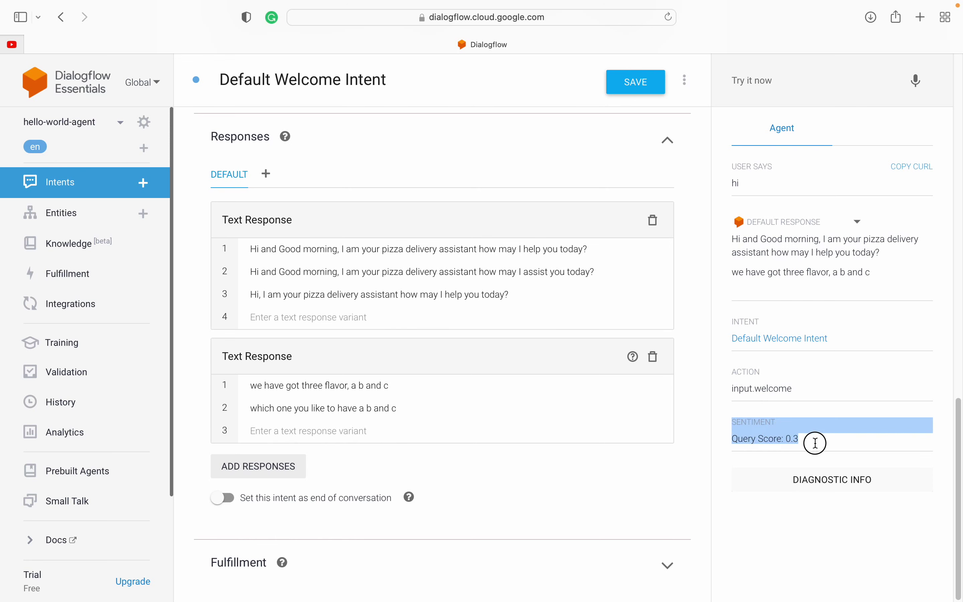
pyautogui.click(826, 446)
pyautogui.moveTo(731, 421); pyautogui.dragTo(793, 439)
pyautogui.click(770, 441)
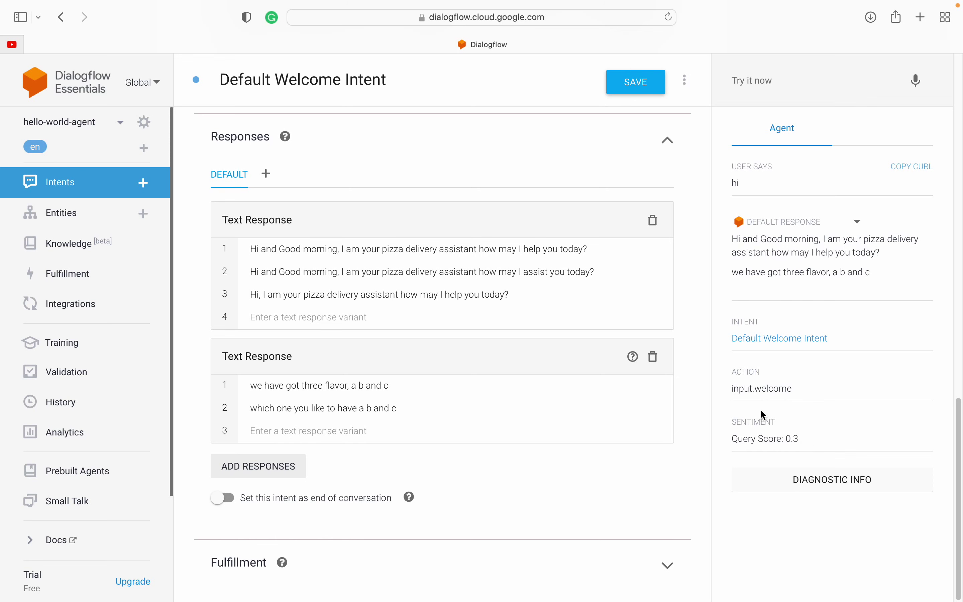
pyautogui.moveTo(716, 308); pyautogui.dragTo(848, 435)
pyautogui.click(848, 435)
pyautogui.moveTo(724, 321); pyautogui.dragTo(821, 431)
pyautogui.click(822, 431)
pyautogui.click(831, 489)
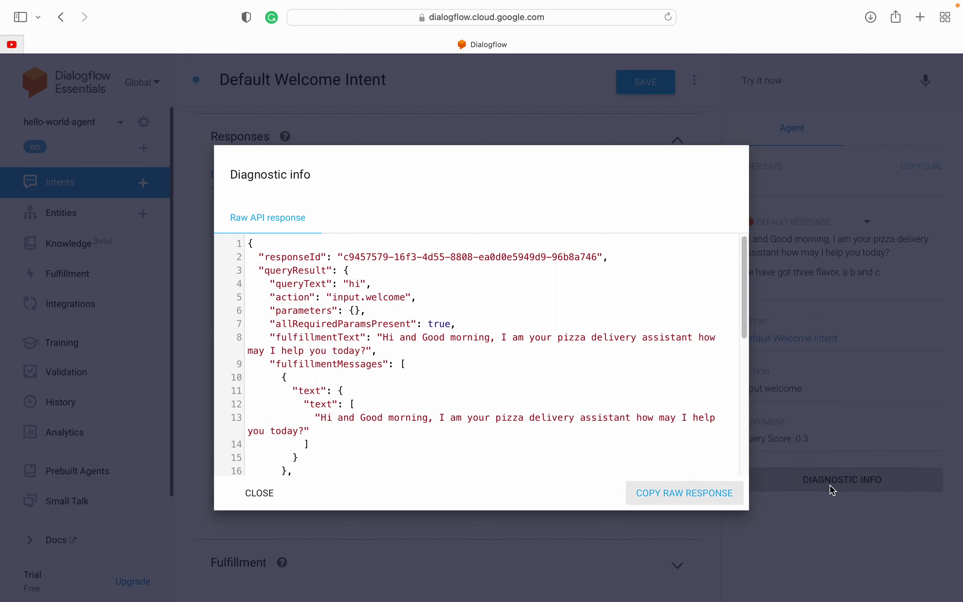
pyautogui.scroll(-7, 363, 356)
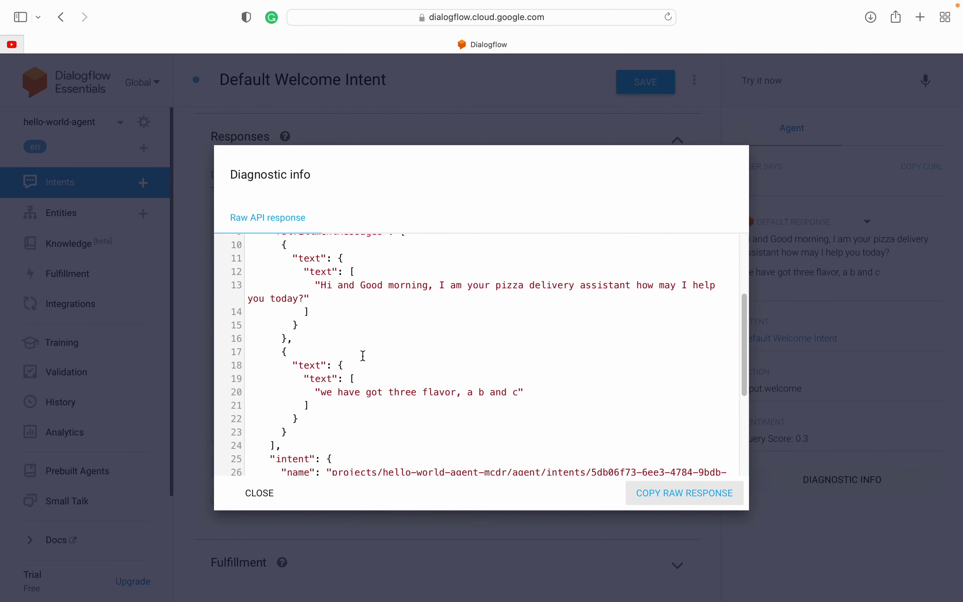
pyautogui.scroll(-2, 363, 355)
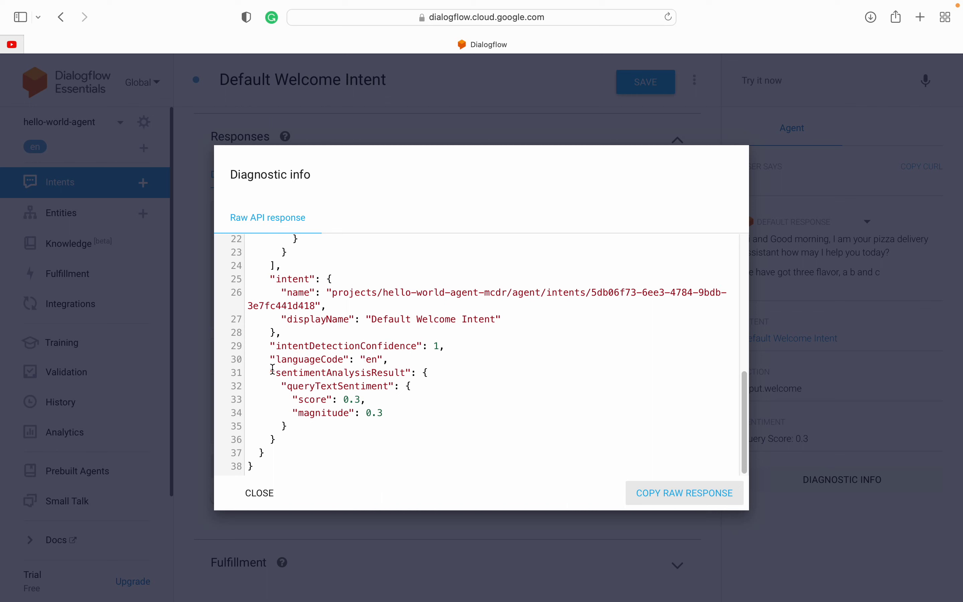
pyautogui.moveTo(269, 372); pyautogui.dragTo(432, 374)
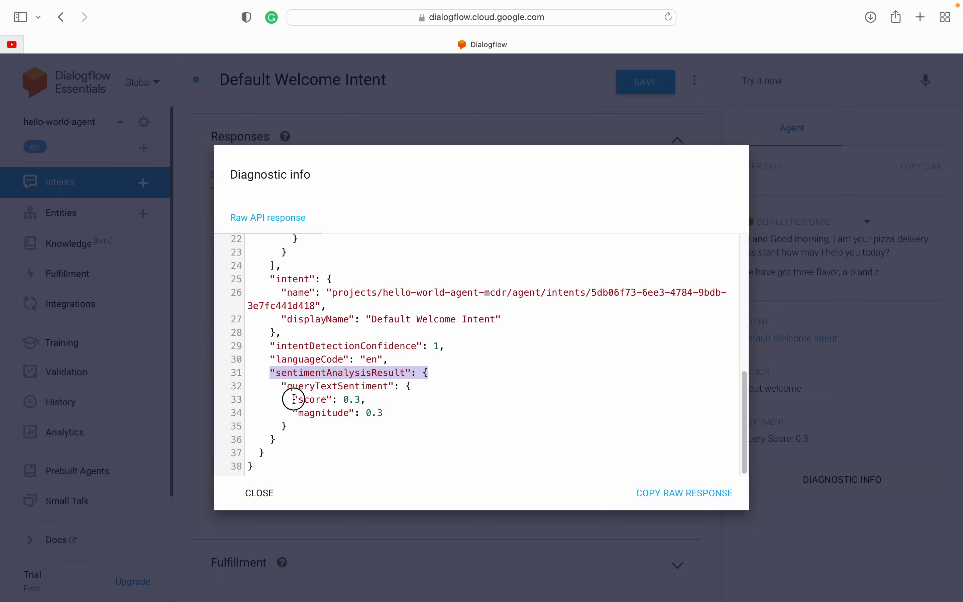
pyautogui.moveTo(293, 399); pyautogui.dragTo(381, 399)
pyautogui.doubleClick(322, 412)
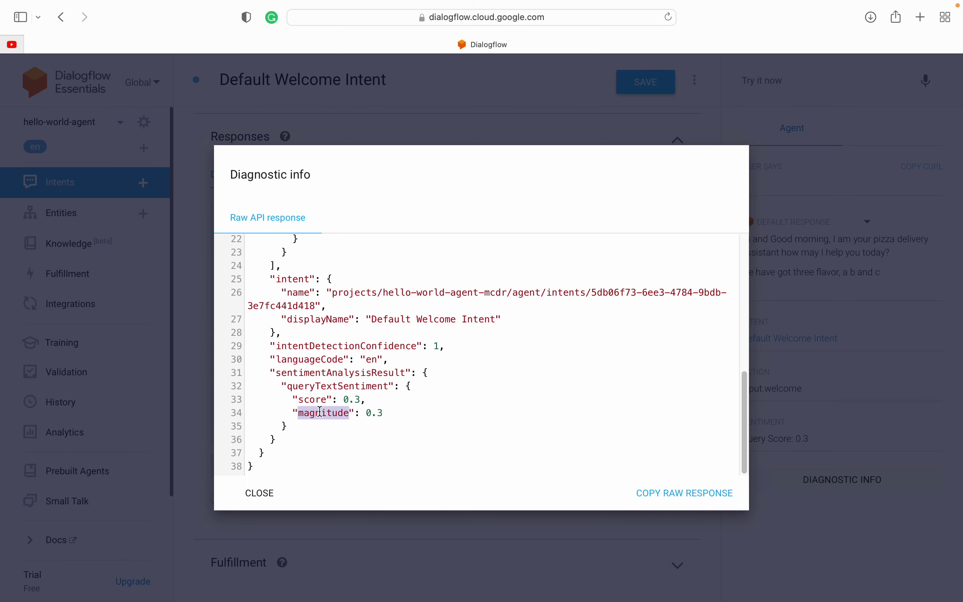
pyautogui.click(411, 413)
pyautogui.scroll(3, 412, 412)
pyautogui.scroll(4, 412, 413)
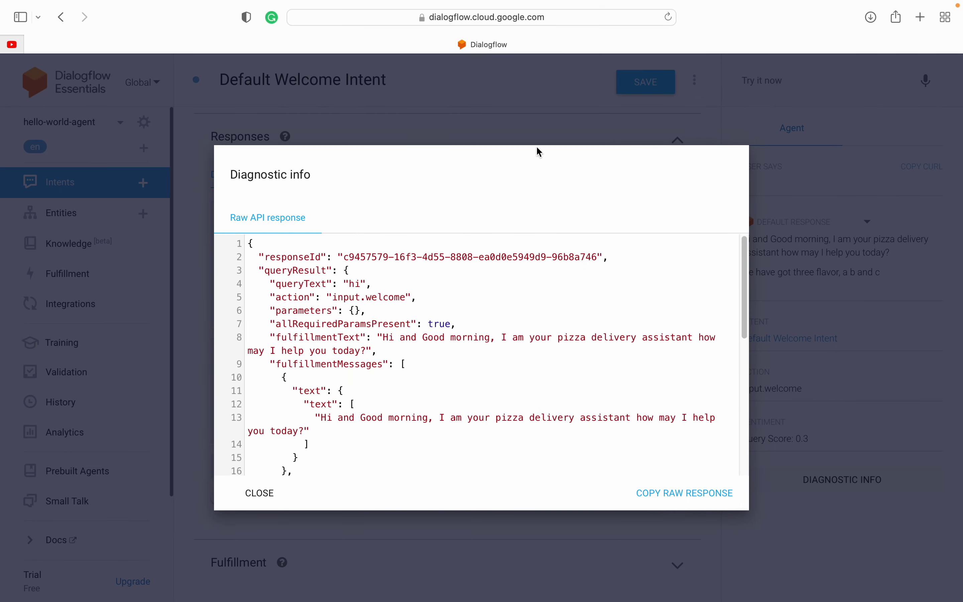
pyautogui.click(859, 205)
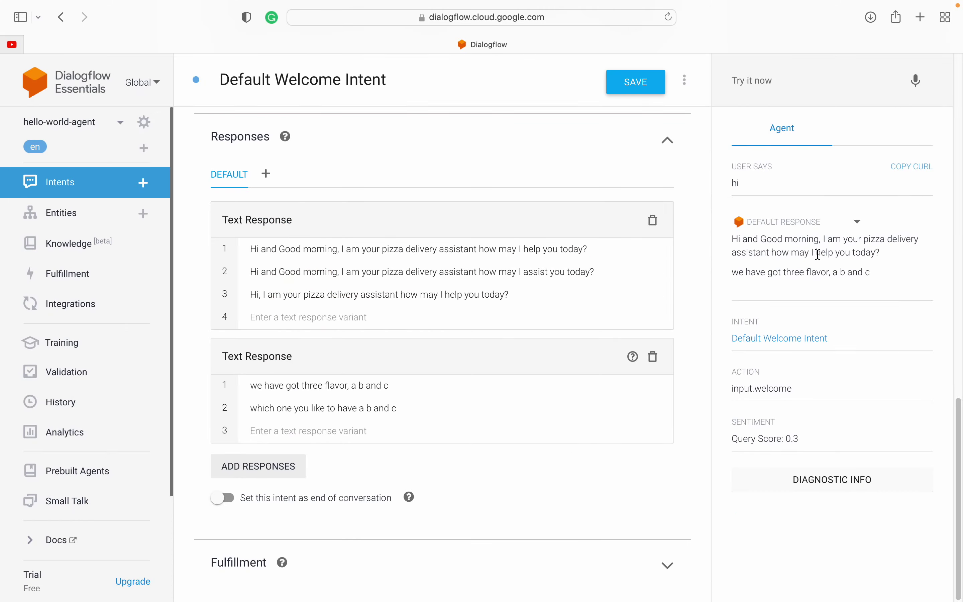
# Step: Create a new intent named 'order food' from the Intents list and save it
pyautogui.scroll(10, 295, 250)
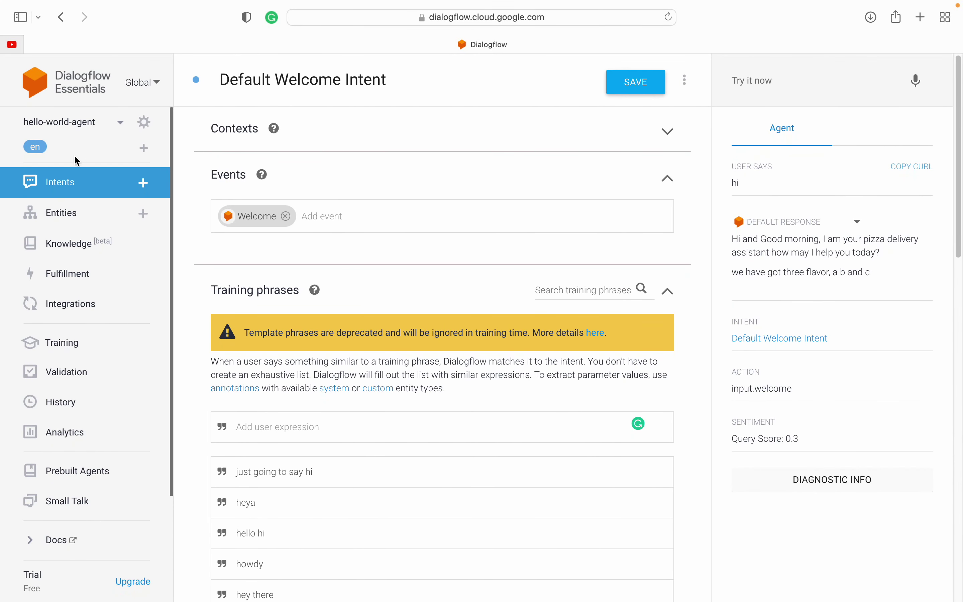
pyautogui.click(69, 187)
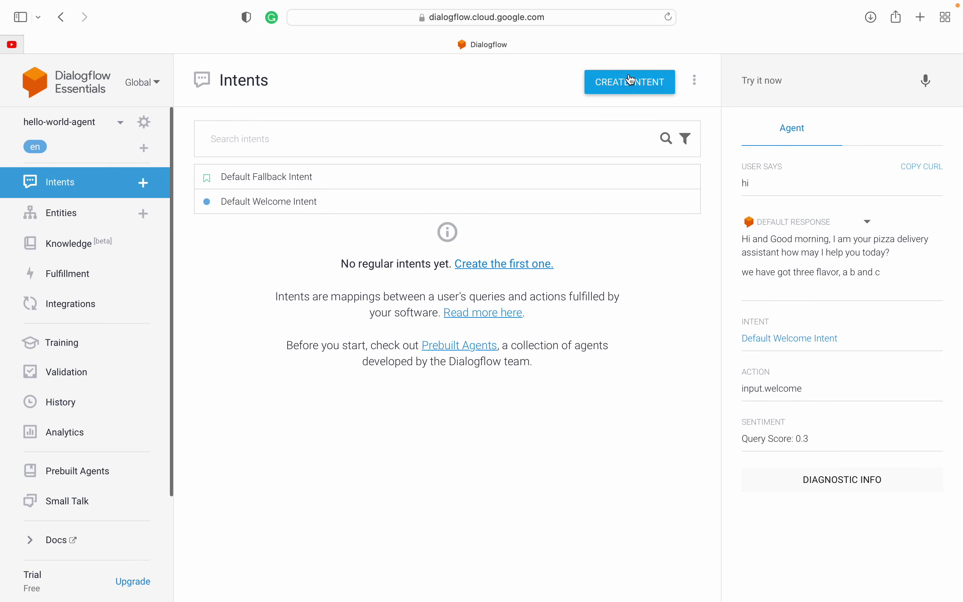
pyautogui.click(624, 89)
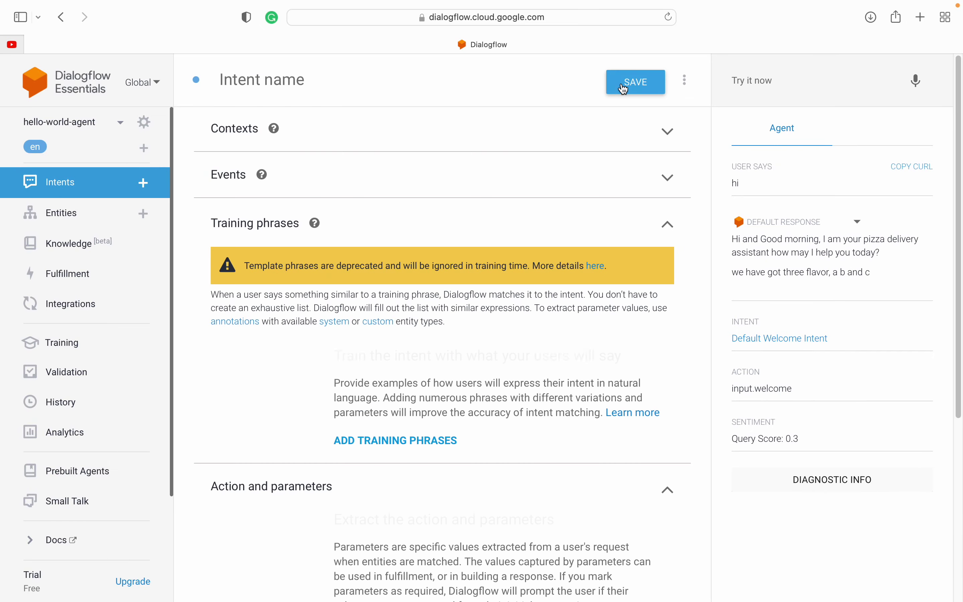
pyautogui.click(321, 76)
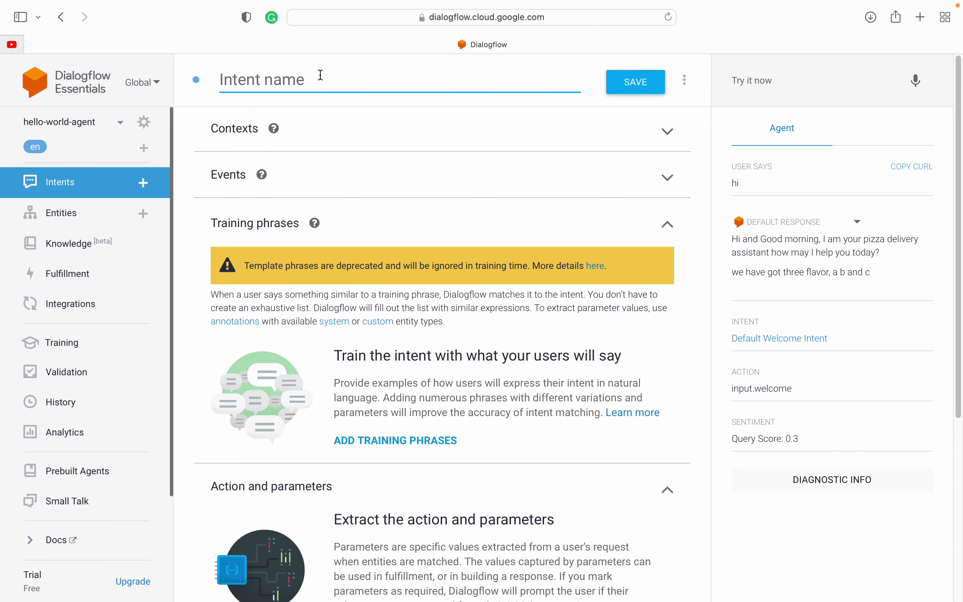
pyautogui.write('order food')
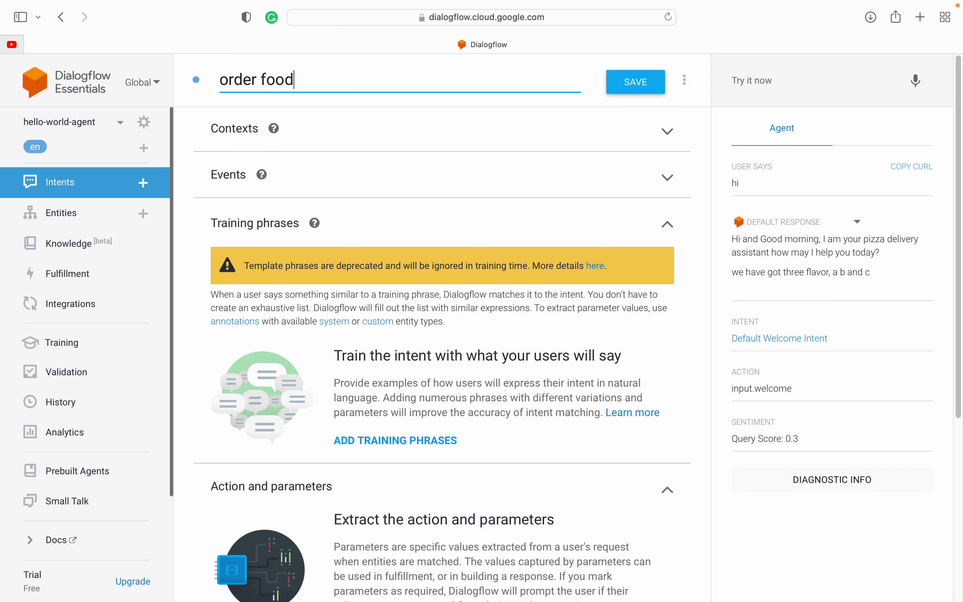
pyautogui.click(640, 85)
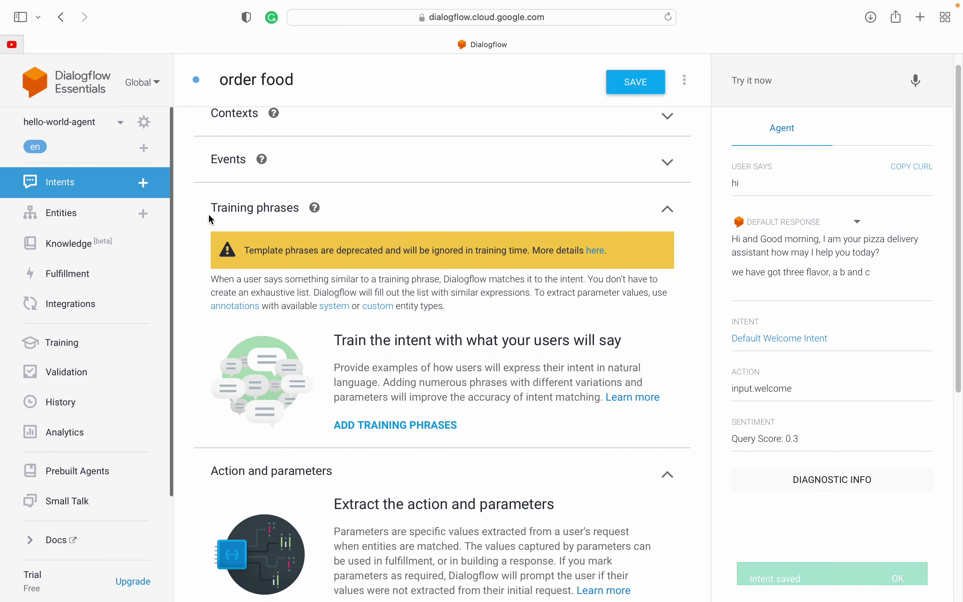
# Step: Look over the Contexts and Events sections of the new intent
pyautogui.scroll(1, 327, 237)
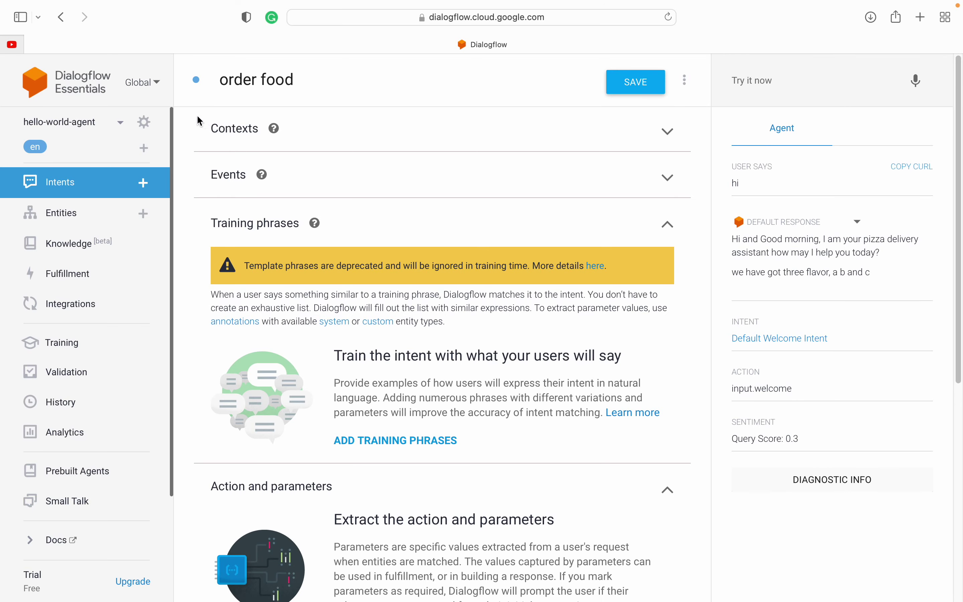
pyautogui.moveTo(189, 128); pyautogui.dragTo(279, 129)
pyautogui.moveTo(191, 177); pyautogui.dragTo(291, 174)
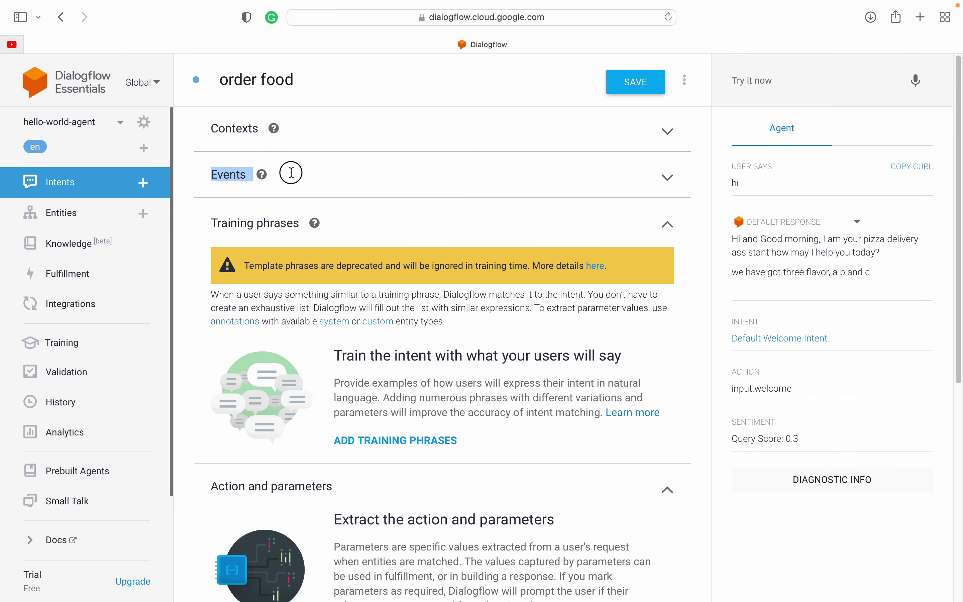
pyautogui.click(191, 130)
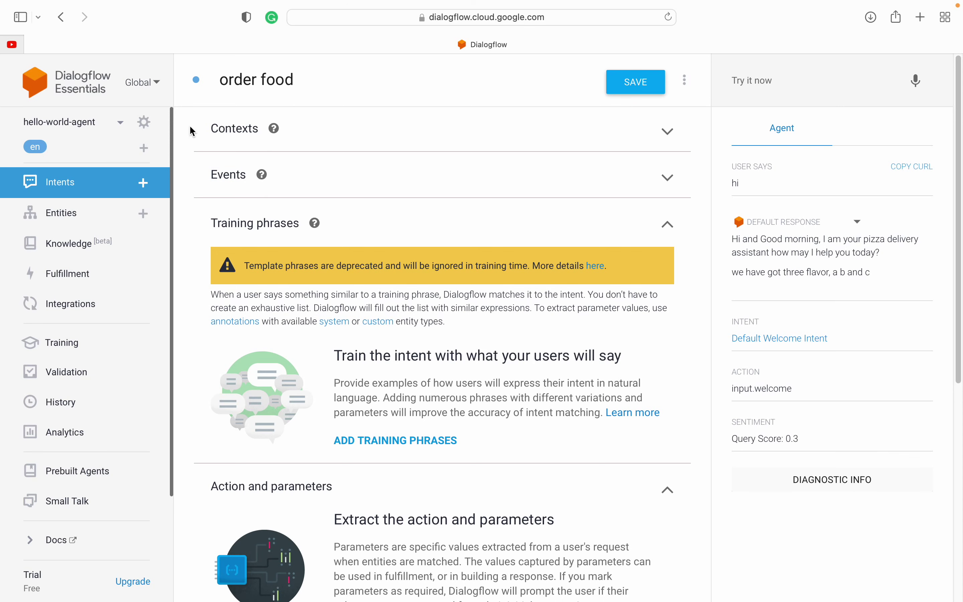
pyautogui.scroll(-4, 208, 295)
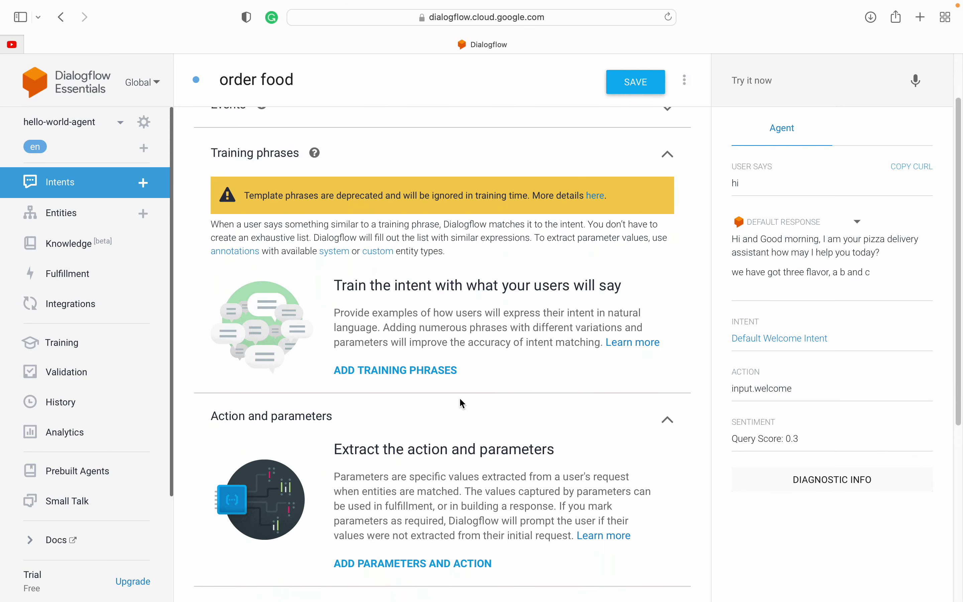
# Step: Add training phrases 'order food', 'I am hungry', 'give me food' and 'I want pizza', then save
pyautogui.click(410, 378)
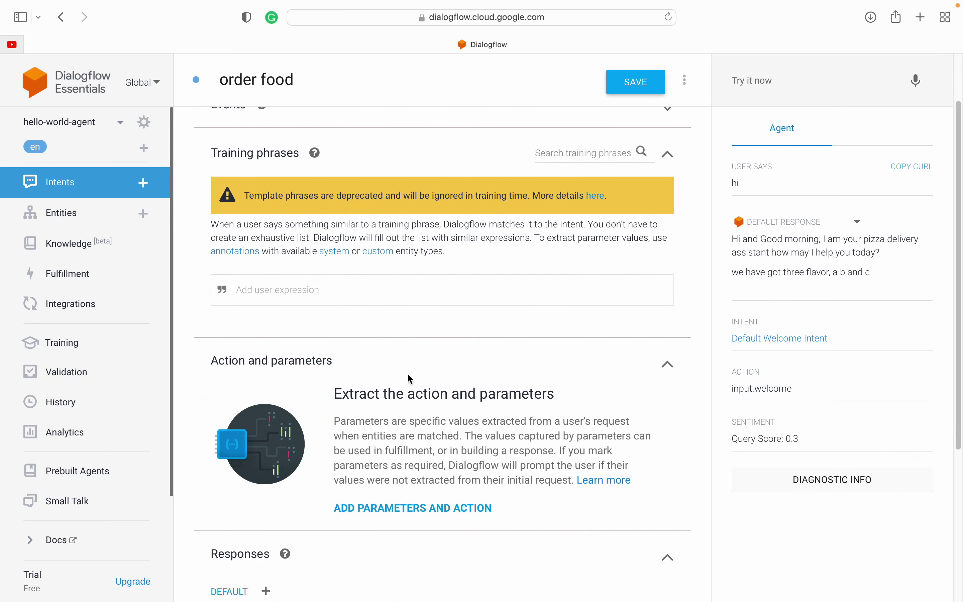
pyautogui.click(269, 287)
pyautogui.write('order food')
pyautogui.press('Return')
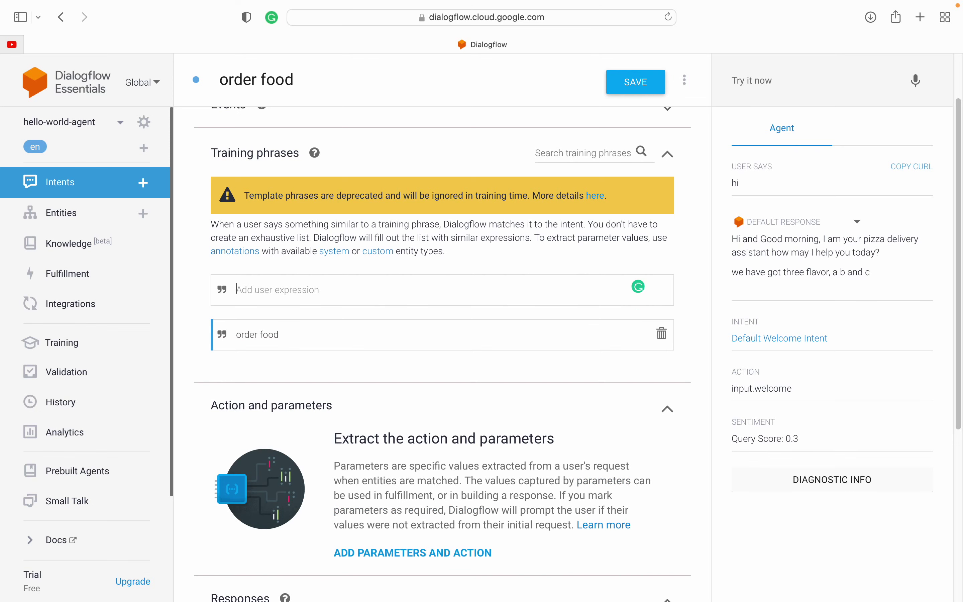
pyautogui.write('I am hungry')
pyautogui.press('Return')
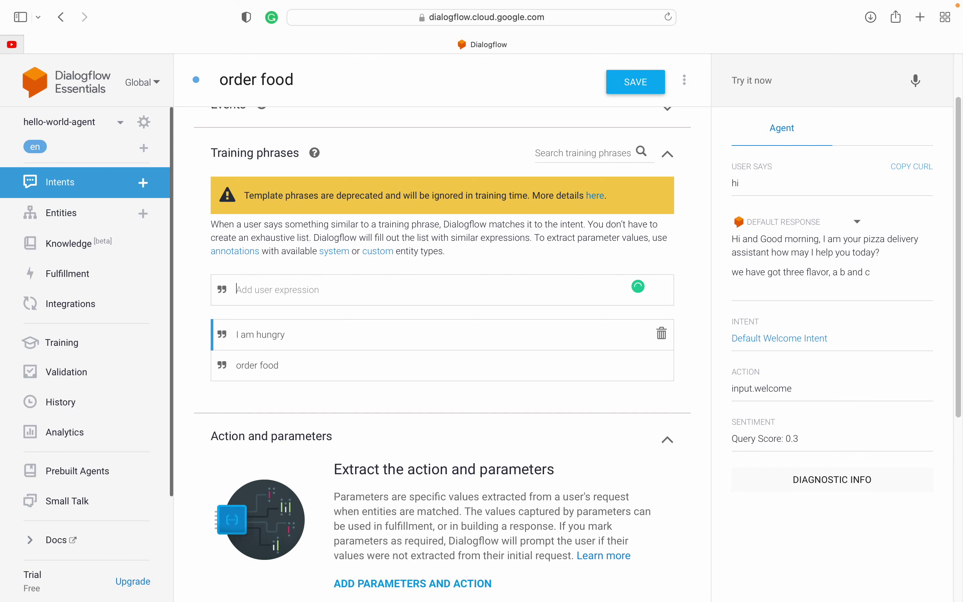
pyautogui.write('give me food')
pyautogui.press('Return')
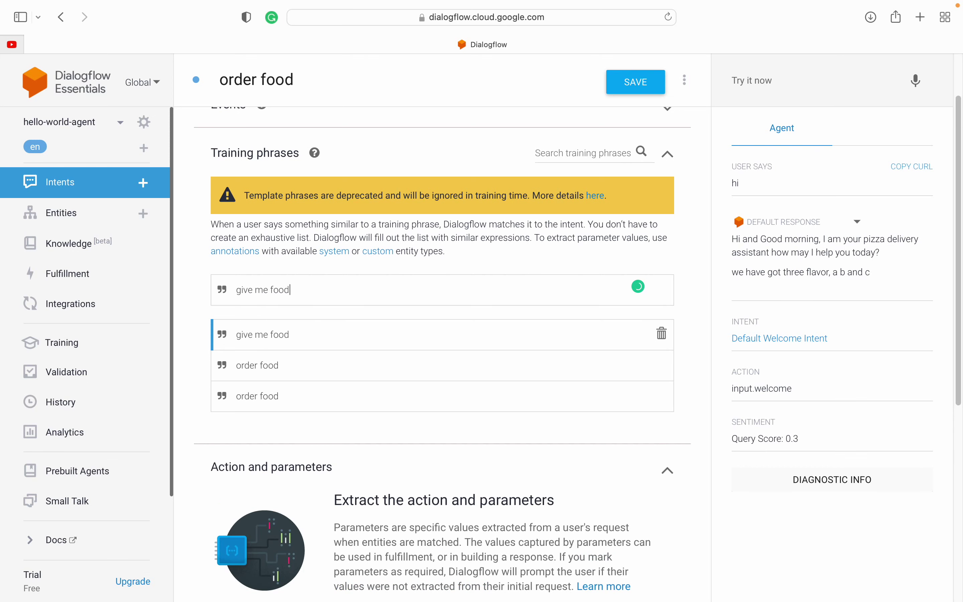
pyautogui.write('I want pizza')
pyautogui.press('Return')
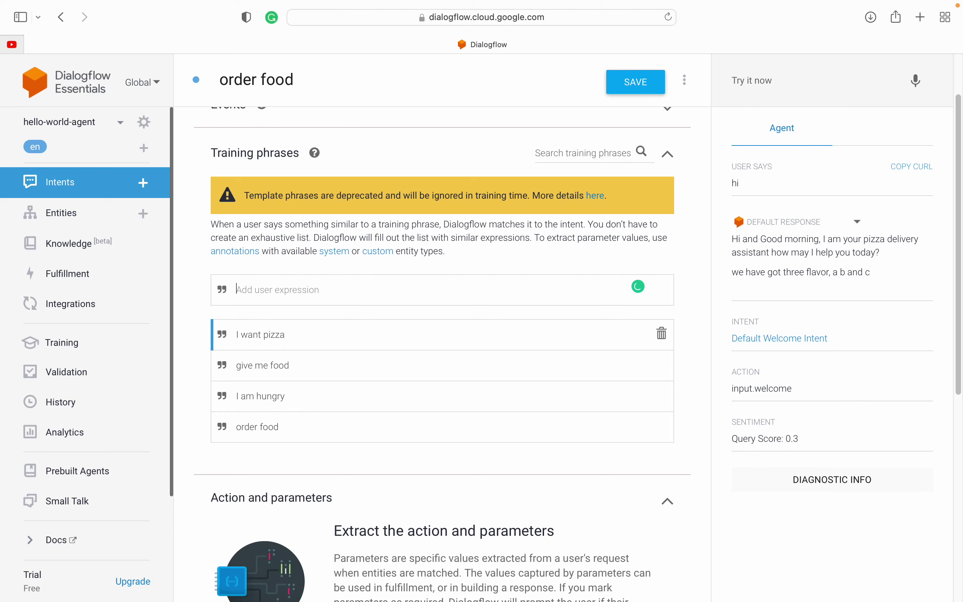
pyautogui.click(635, 82)
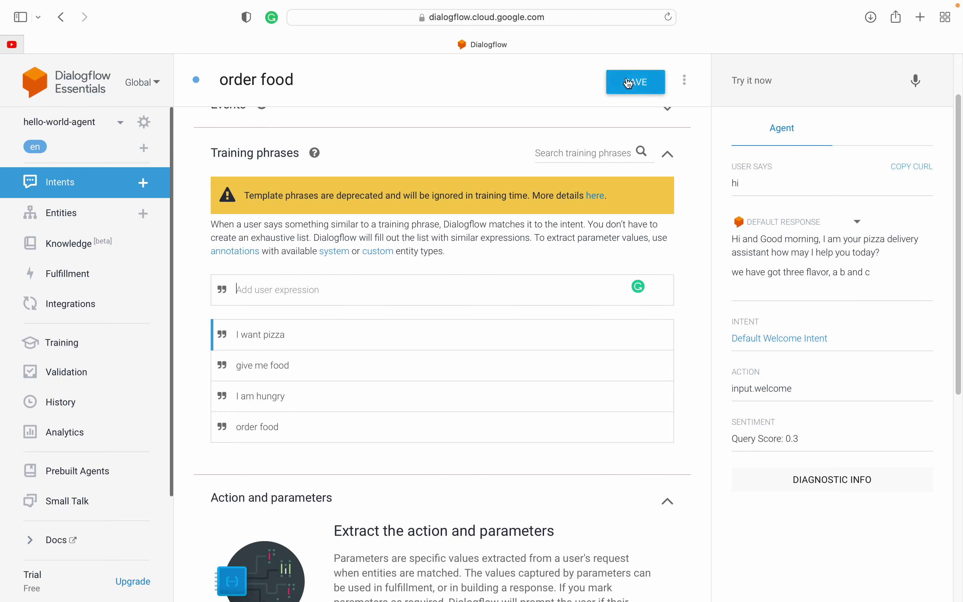
pyautogui.scroll(-5, 378, 326)
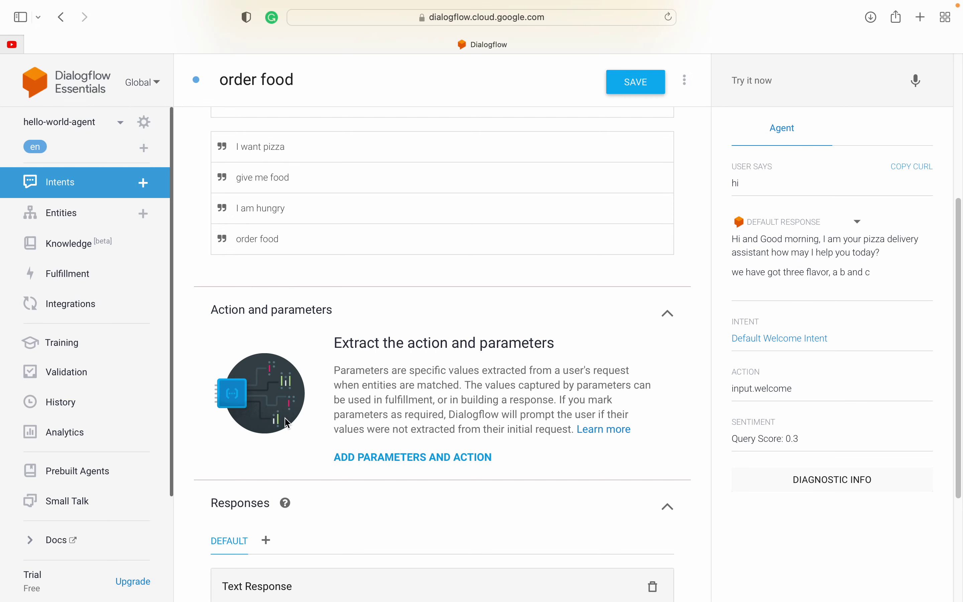
# Step: Set the order food text response to 'here is your pizza, thank you for your order.' and save
pyautogui.scroll(-5, 288, 423)
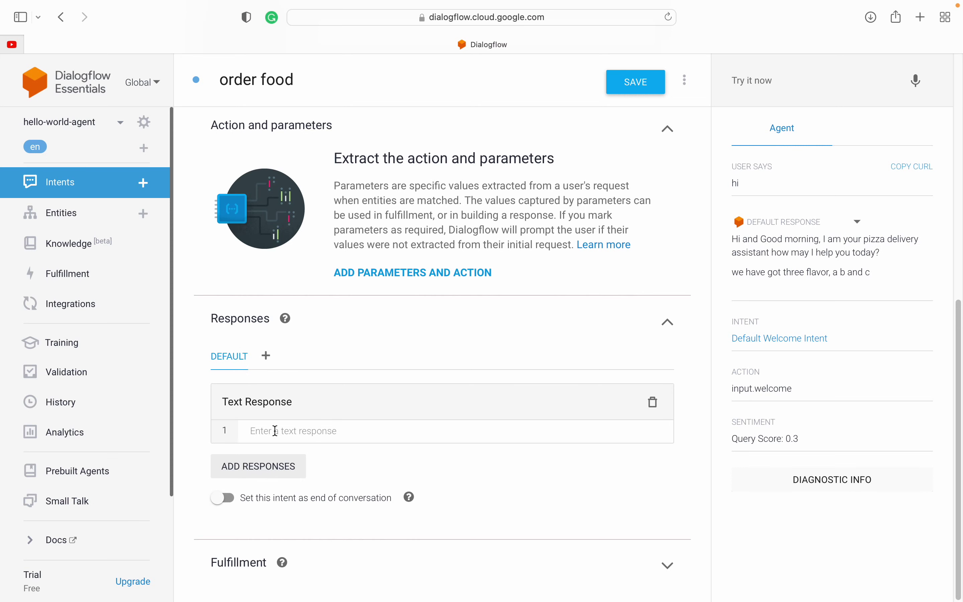
pyautogui.click(274, 431)
pyautogui.write('here is your pizza, t')
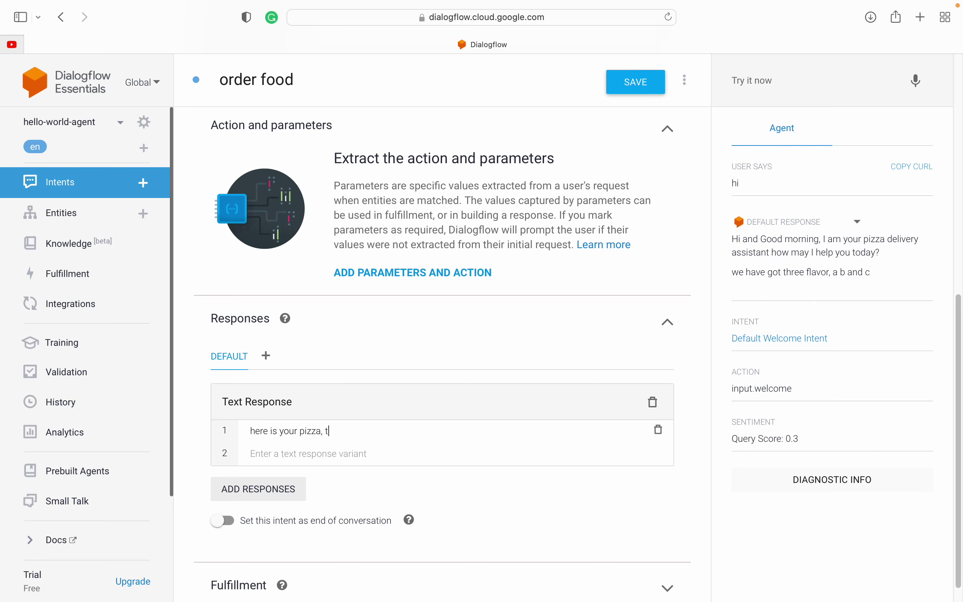
pyautogui.write('hank you for your order.')
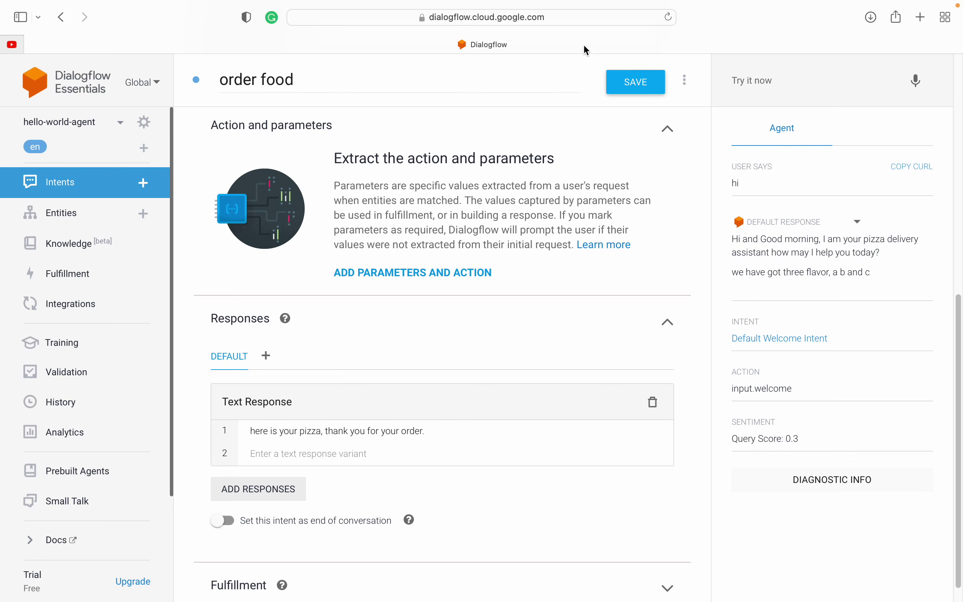
pyautogui.click(636, 83)
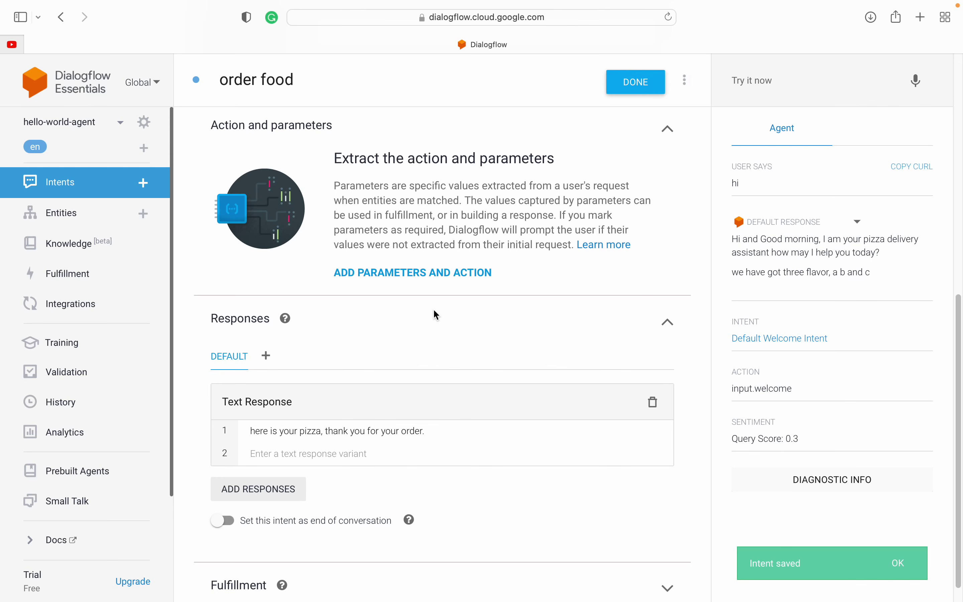
pyautogui.scroll(-1, 388, 430)
# Step: Peek at Fulfillment, then collapse the Action and parameters section of order food
pyautogui.click(388, 430)
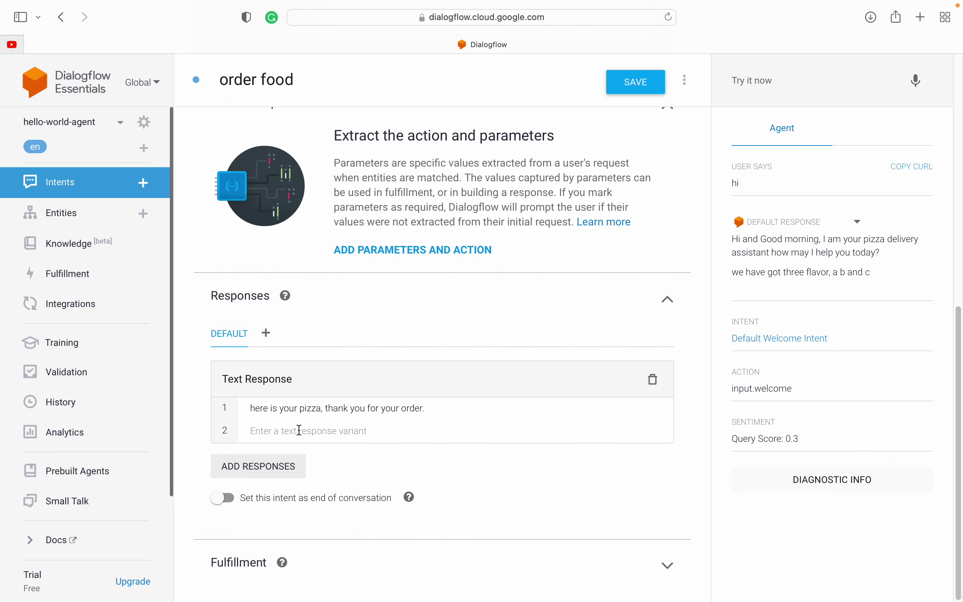
pyautogui.click(231, 567)
pyautogui.scroll(-3, 226, 537)
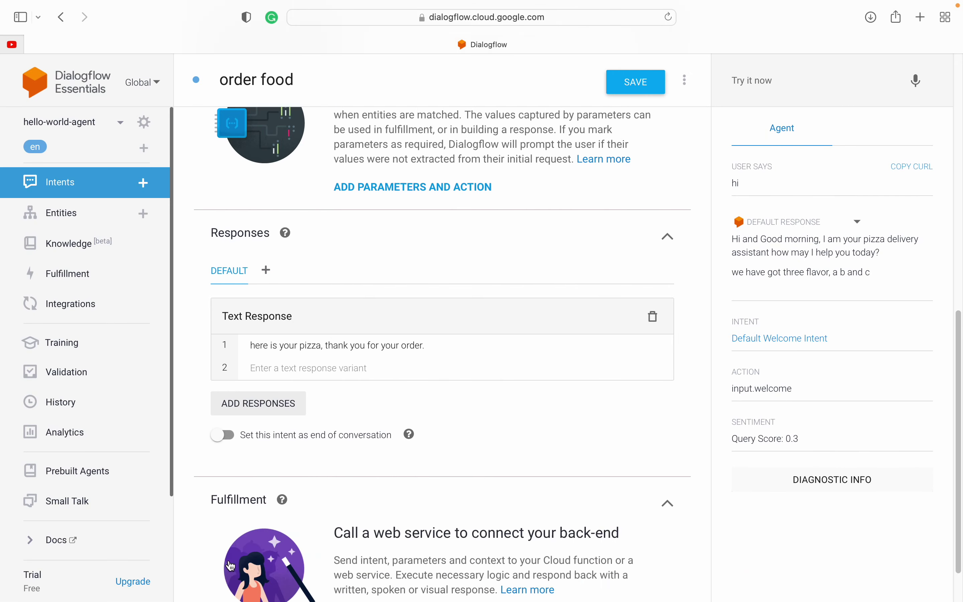
pyautogui.scroll(6, 230, 438)
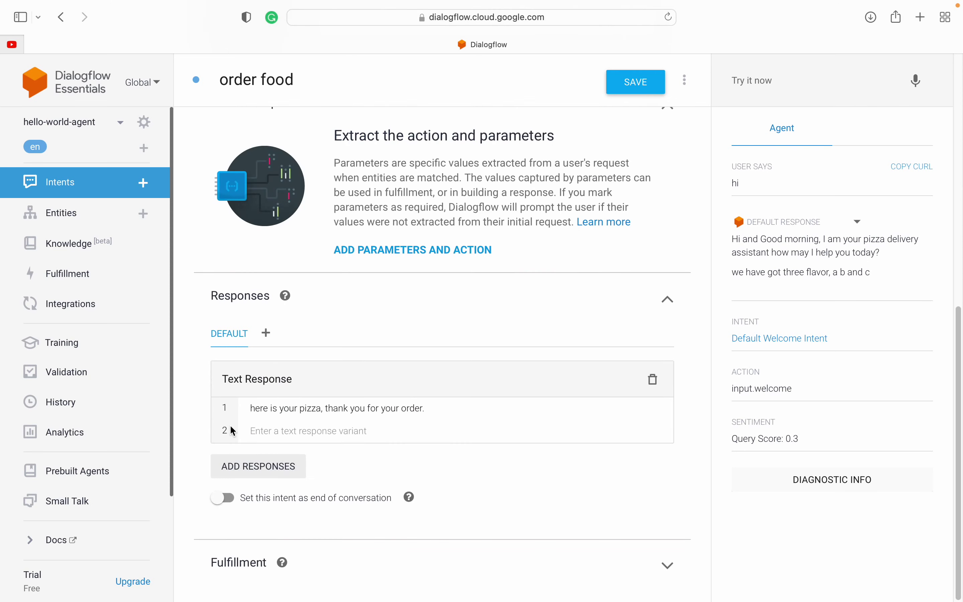
pyautogui.scroll(2, 238, 398)
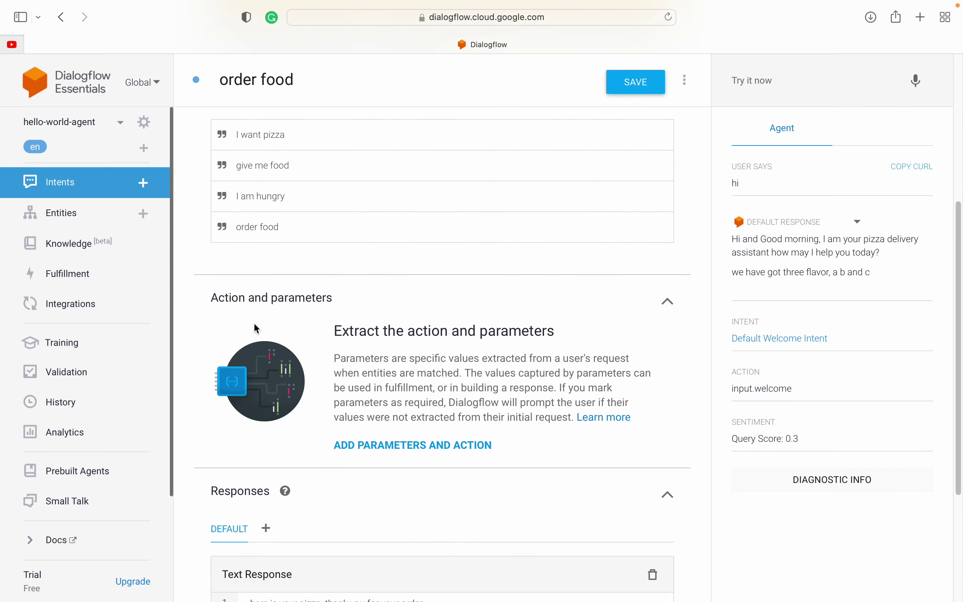
pyautogui.click(254, 305)
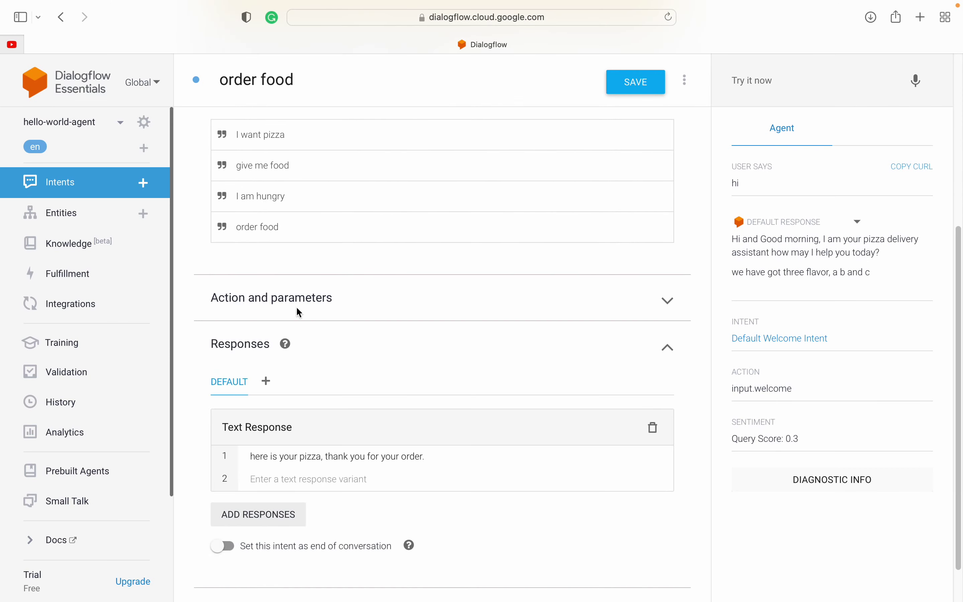
pyautogui.scroll(3, 287, 308)
pyautogui.scroll(2, 284, 304)
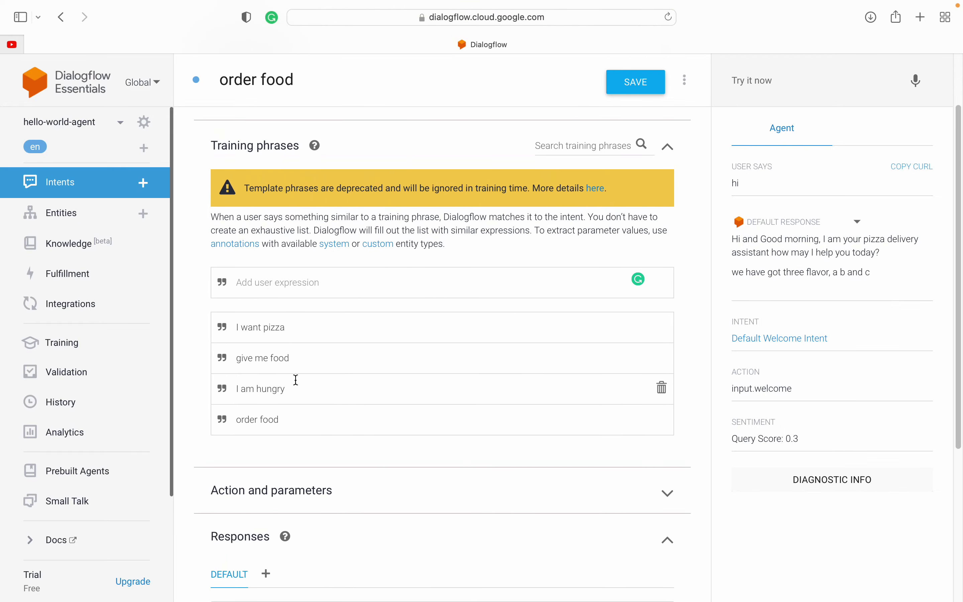
pyautogui.scroll(-4, 294, 381)
pyautogui.scroll(-2, 236, 363)
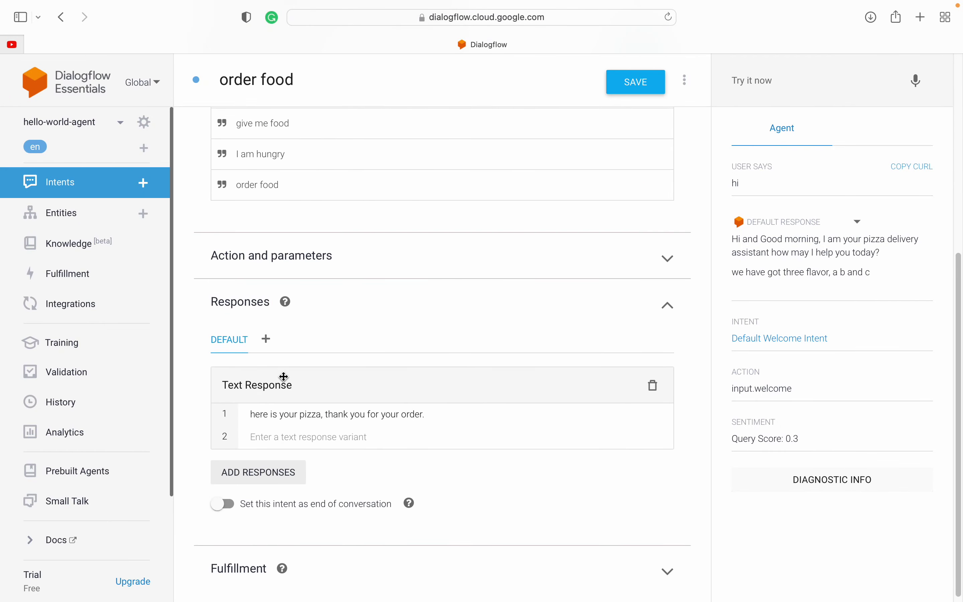
# Step: Test 'I want pizza' and check it matches order food with the pizza reply
pyautogui.click(786, 78)
pyautogui.scroll(5, 618, 123)
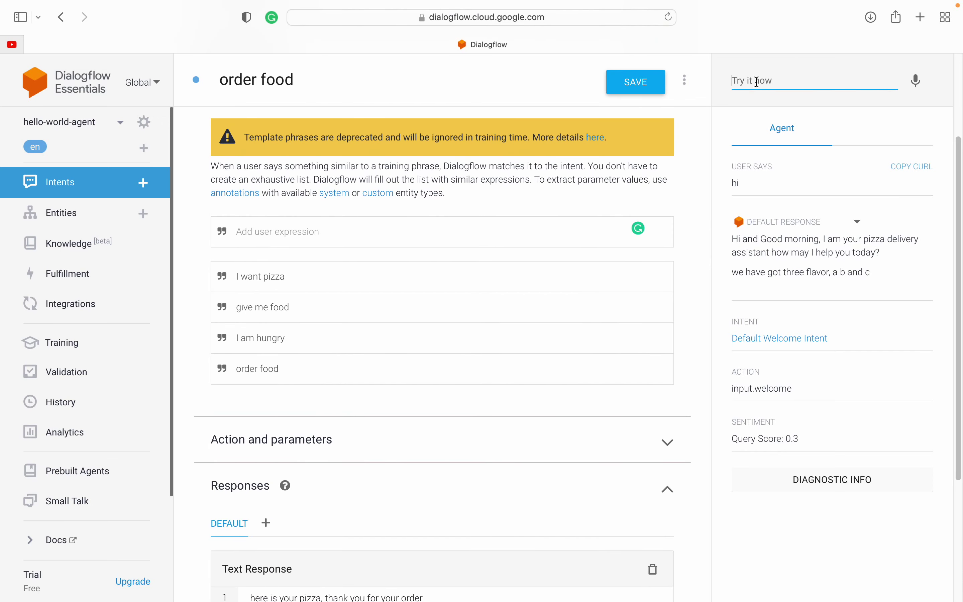
pyautogui.write('I want pizza')
pyautogui.press('Return')
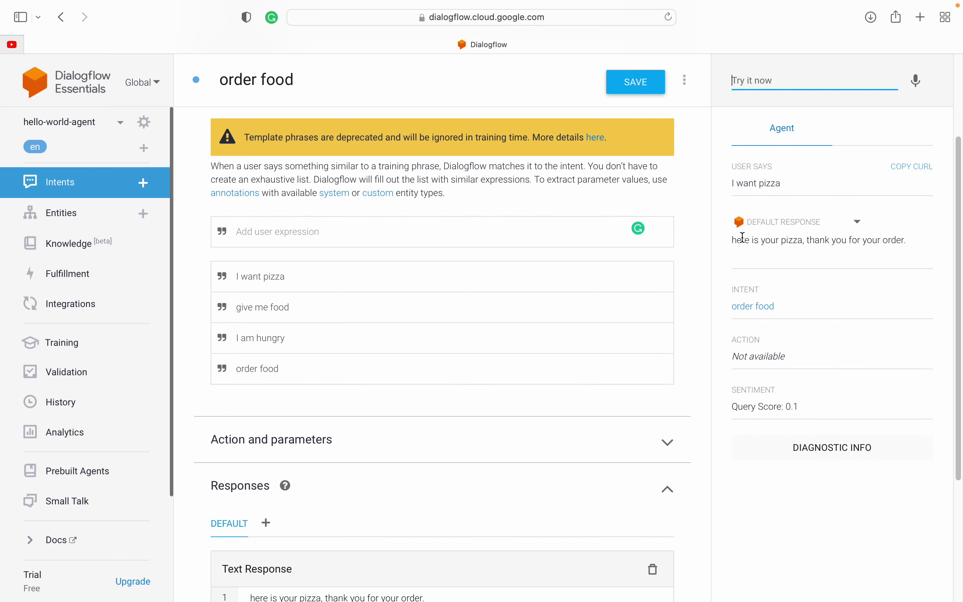
pyautogui.moveTo(734, 240); pyautogui.dragTo(870, 241)
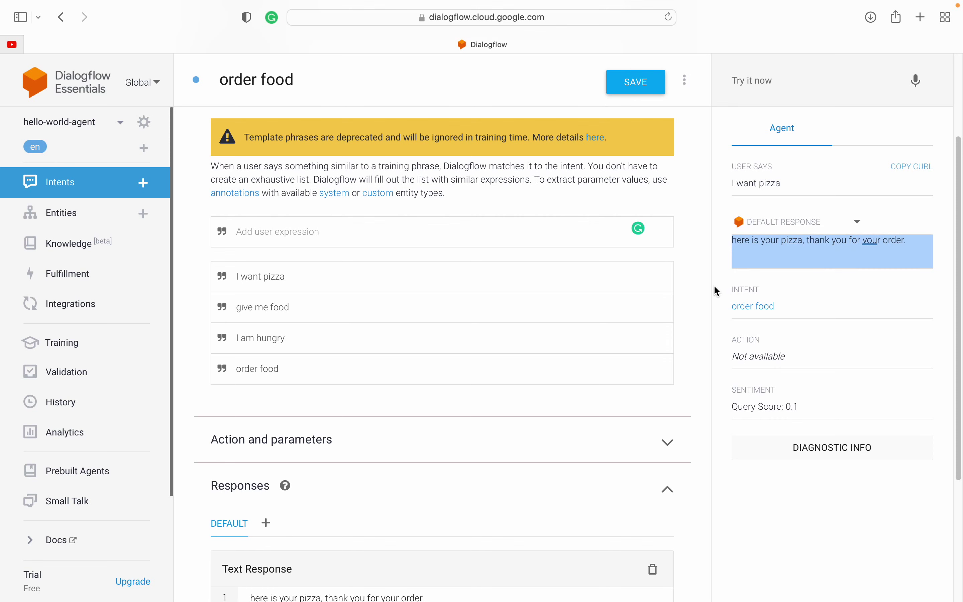
pyautogui.moveTo(715, 286); pyautogui.dragTo(746, 290)
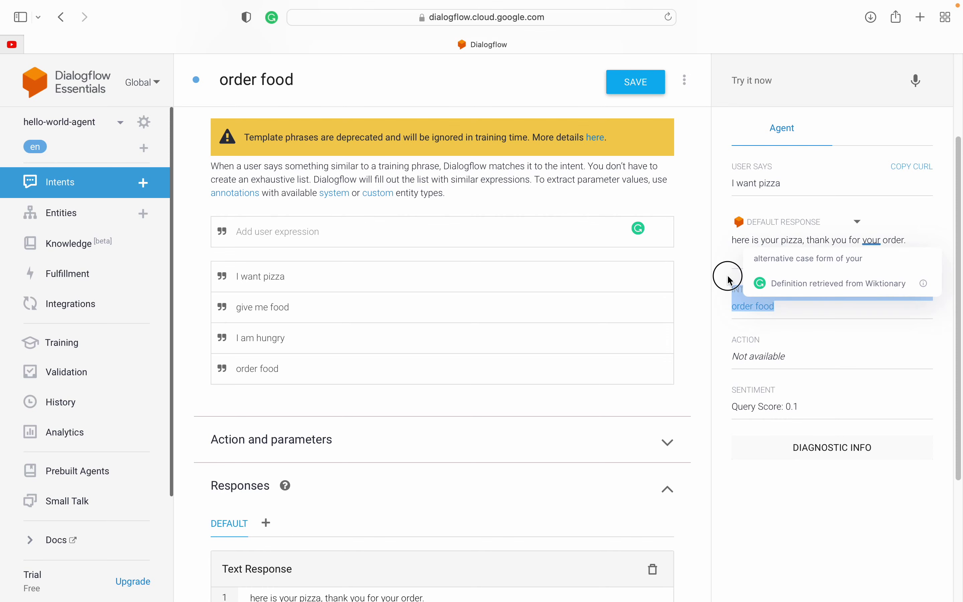
pyautogui.click(731, 280)
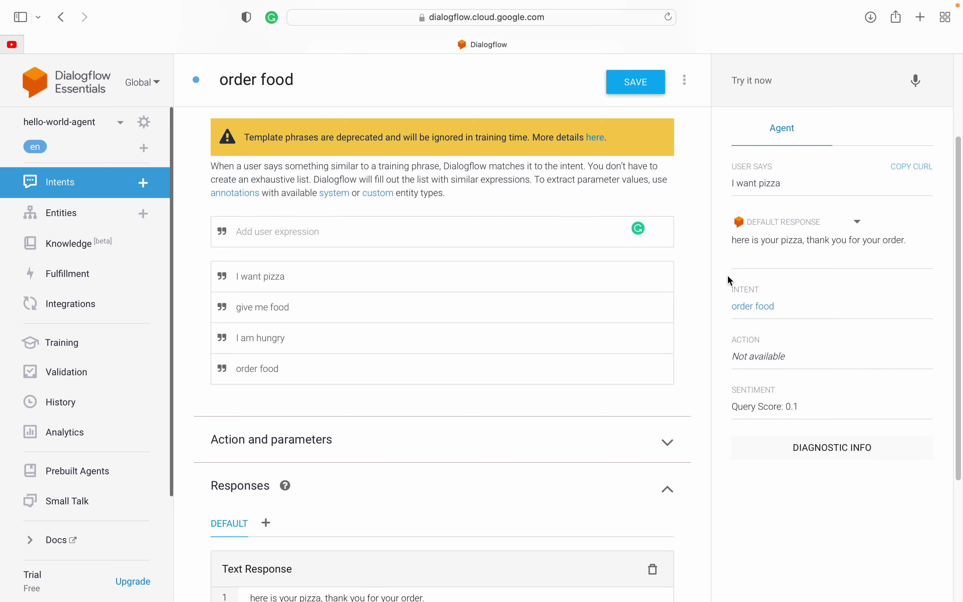
pyautogui.moveTo(394, 6)
pyautogui.hotkey('ctrl', 'Right')
pyautogui.hotkey('ctrl', 'Right')
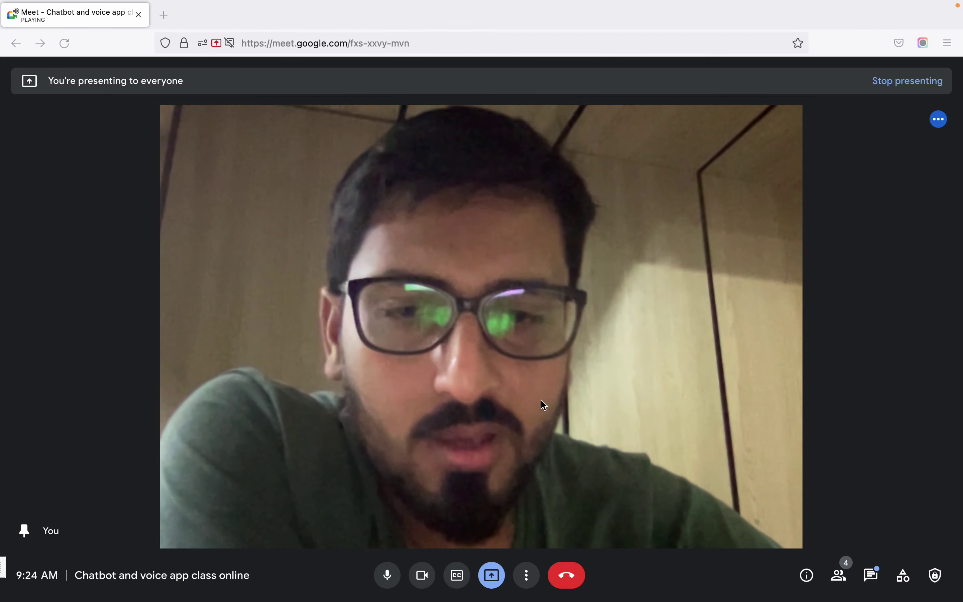
pyautogui.hotkey('ctrl', 'Left')
pyautogui.hotkey('ctrl', 'Left')
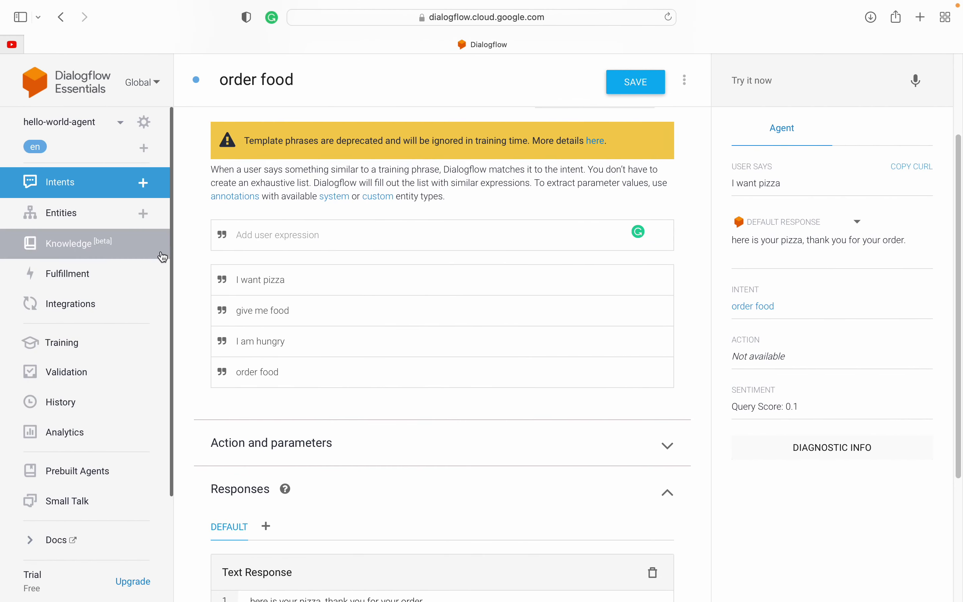
pyautogui.click(185, 241)
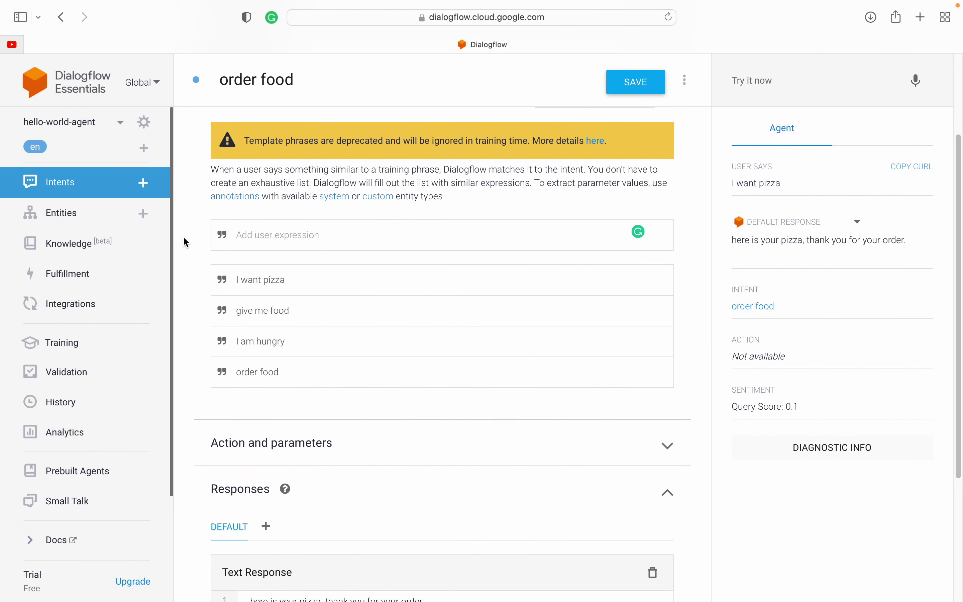
pyautogui.scroll(5, 184, 242)
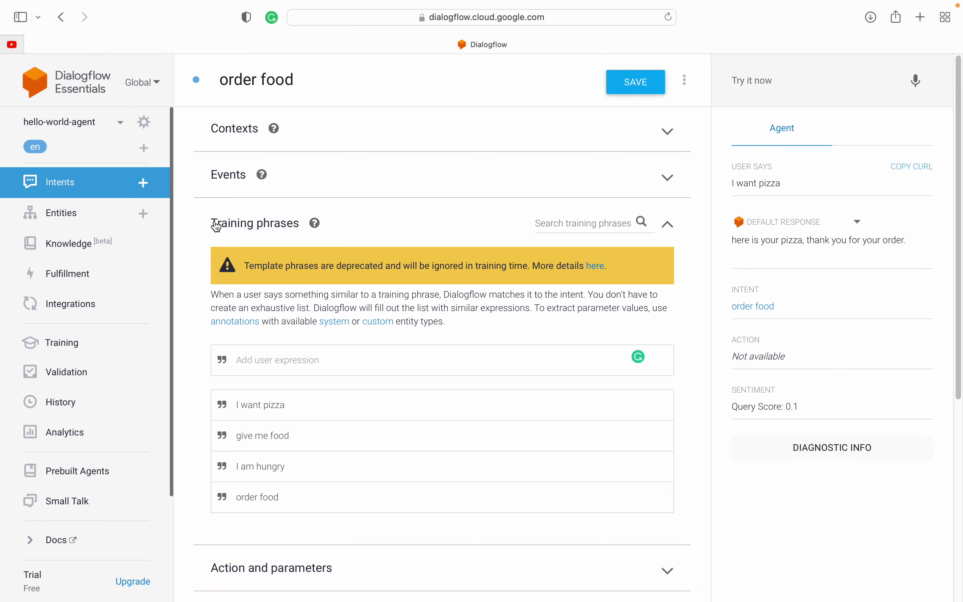
pyautogui.doubleClick(218, 130)
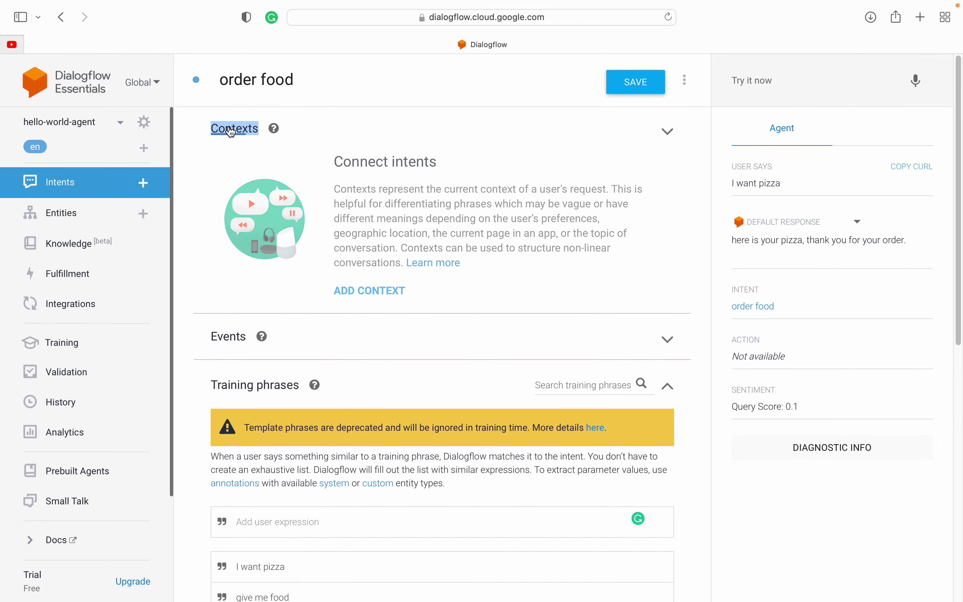
pyautogui.click(322, 127)
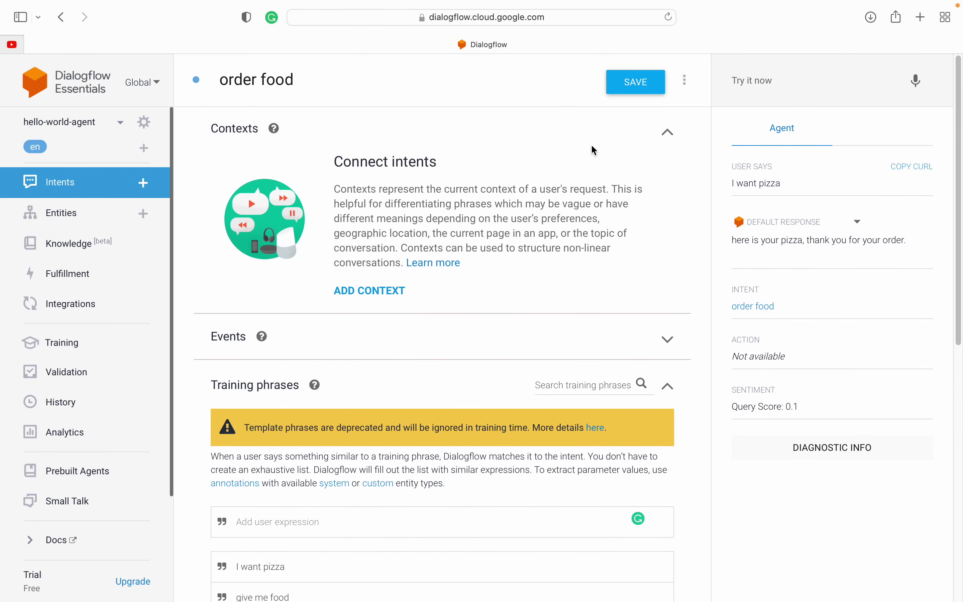
pyautogui.click(668, 132)
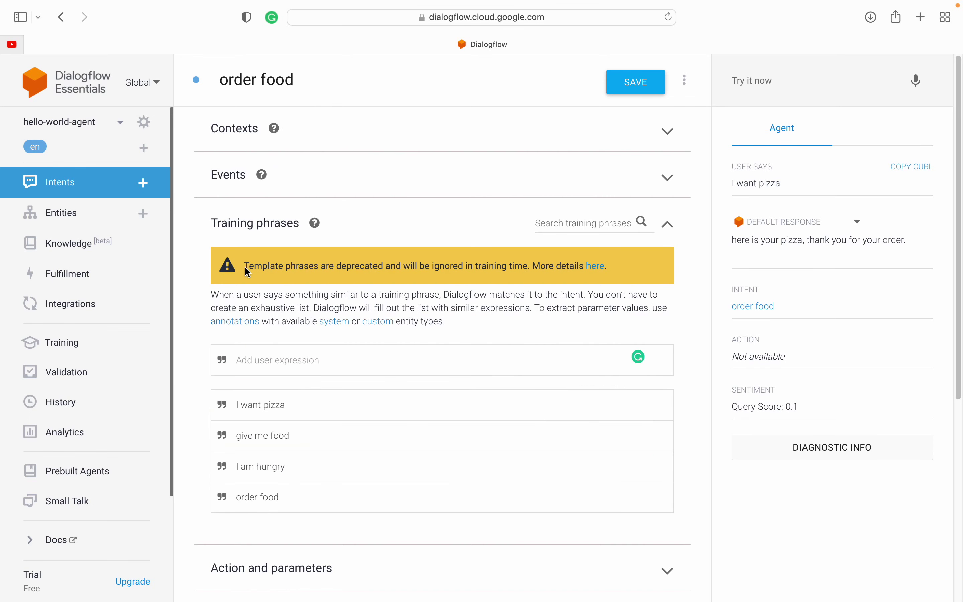
pyautogui.scroll(-10, 204, 323)
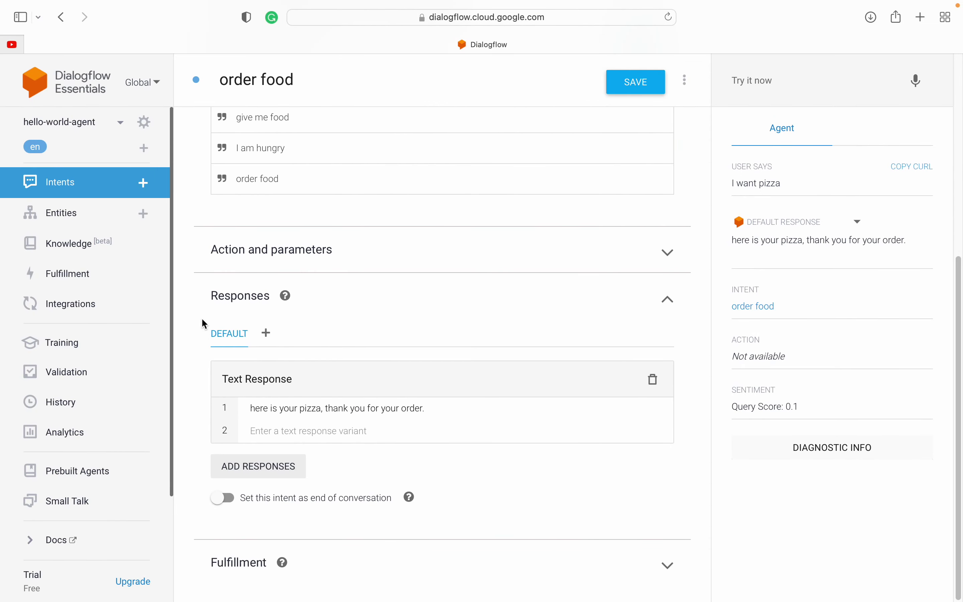
pyautogui.scroll(10, 205, 295)
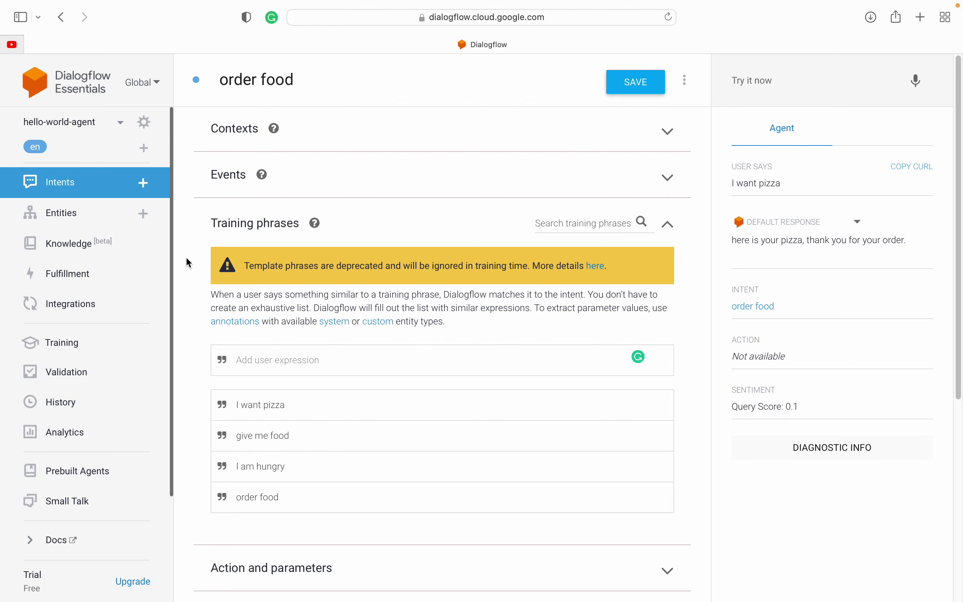
pyautogui.scroll(-8, 189, 325)
pyautogui.scroll(8, 188, 324)
pyautogui.click(233, 131)
pyautogui.click(232, 131)
pyautogui.scroll(-7, 204, 292)
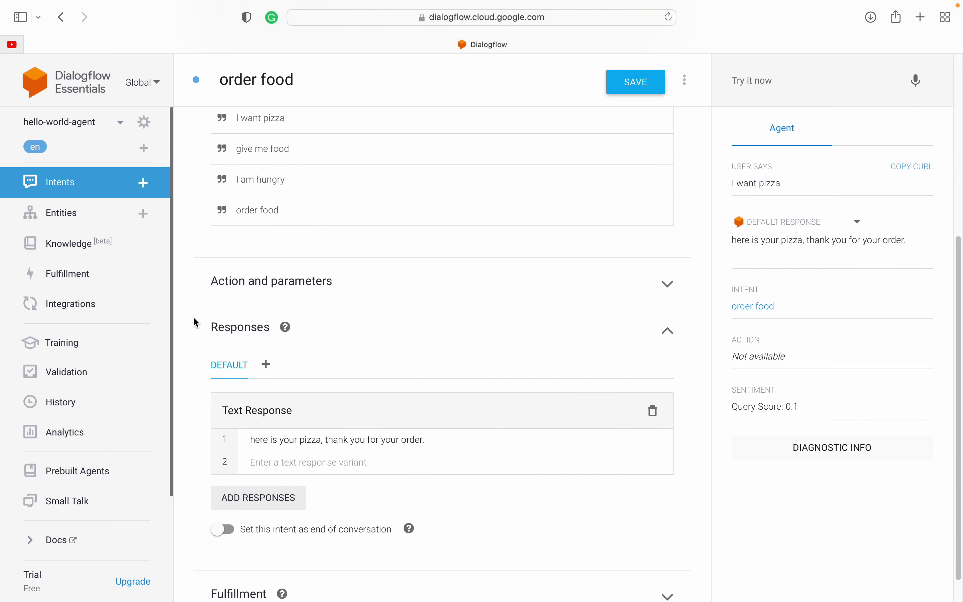
pyautogui.scroll(-1, 194, 318)
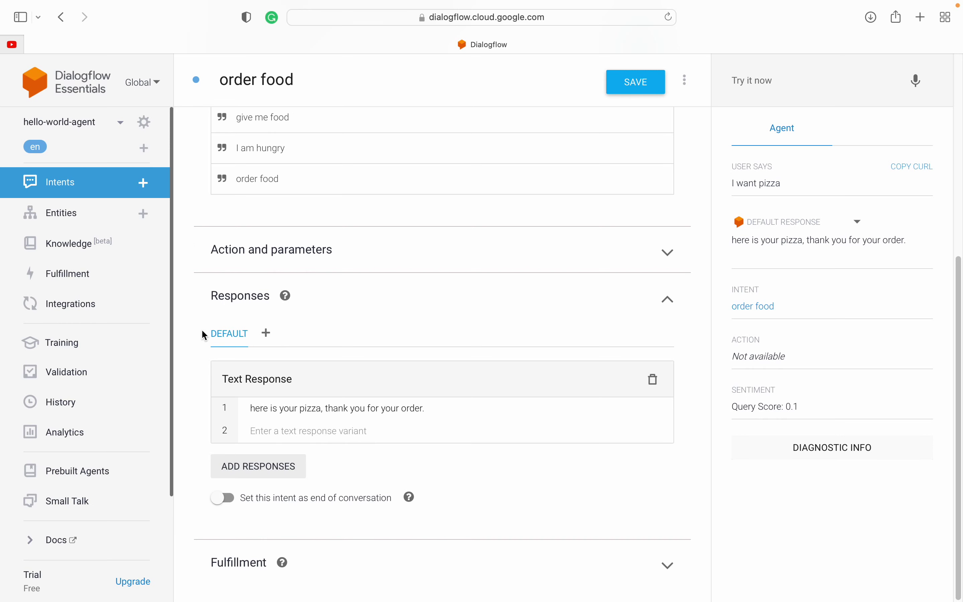
# Step: Collapse the Training phrases section at the top of the order food intent
pyautogui.scroll(3, 198, 312)
pyautogui.scroll(-4, 196, 304)
pyautogui.scroll(10, 414, 308)
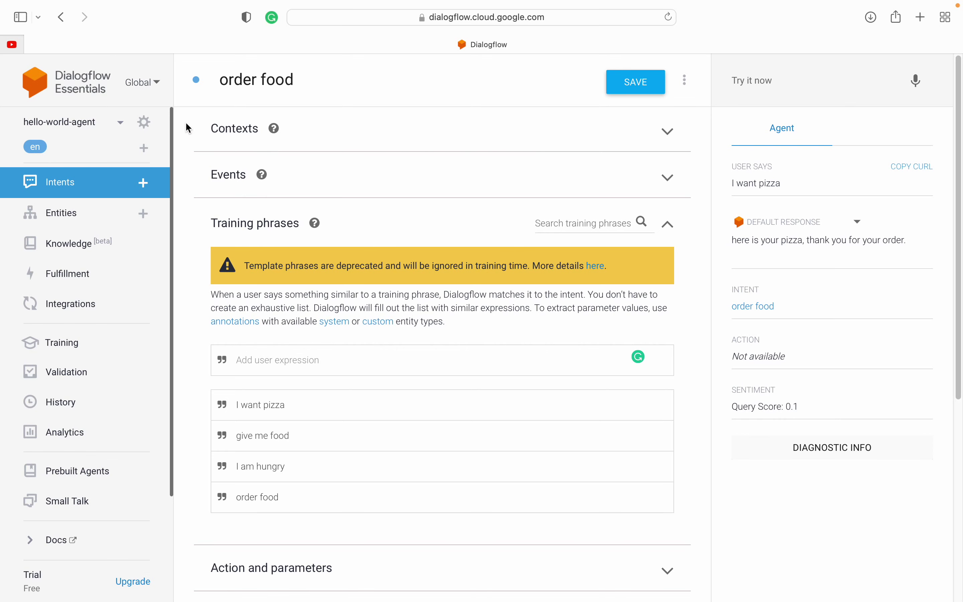
pyautogui.click(668, 226)
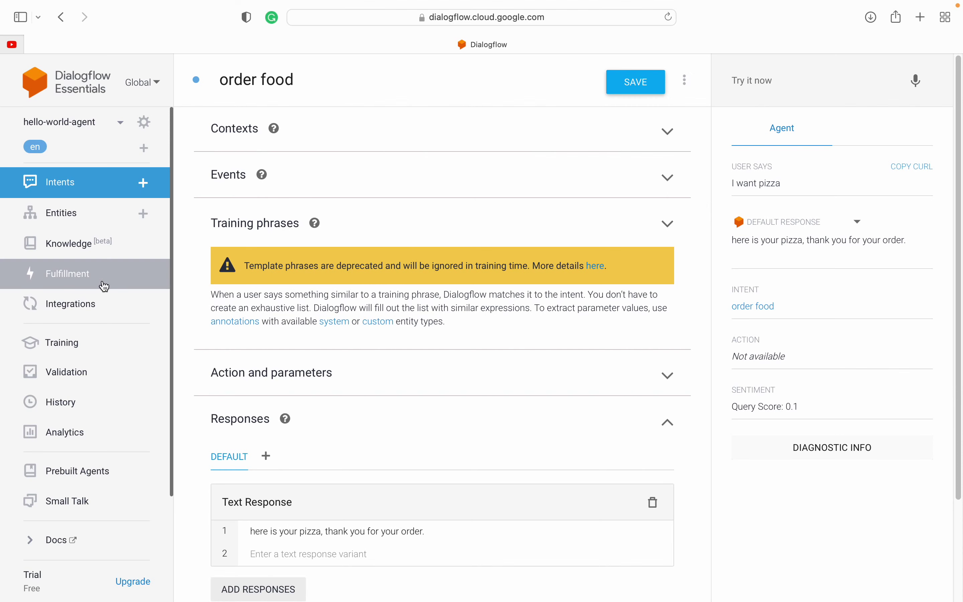
# Step: Go to Integrations and open the Dialogflow Phone Gateway card under One-click telephony
pyautogui.click(62, 313)
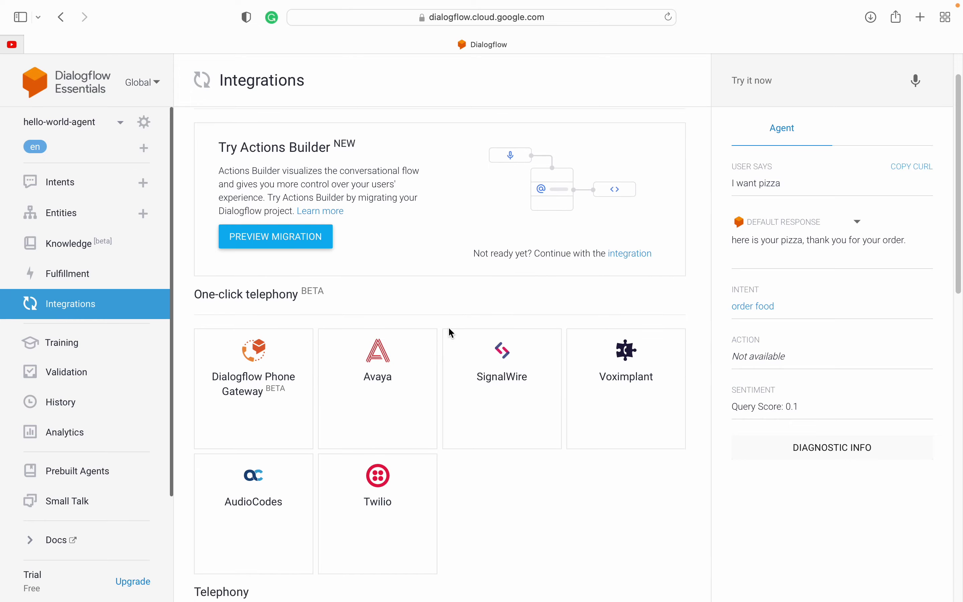
pyautogui.scroll(-2, 449, 328)
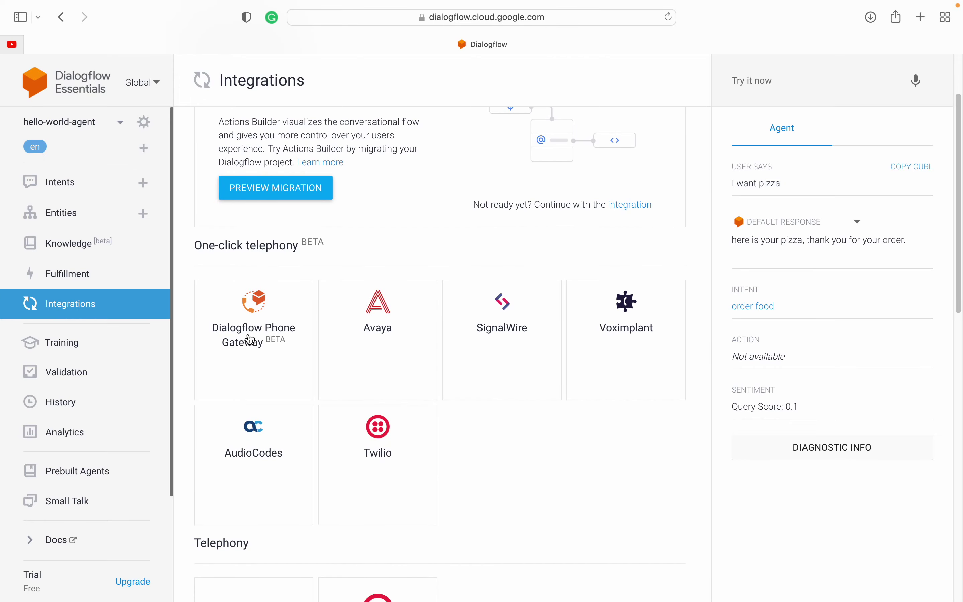
pyautogui.click(250, 339)
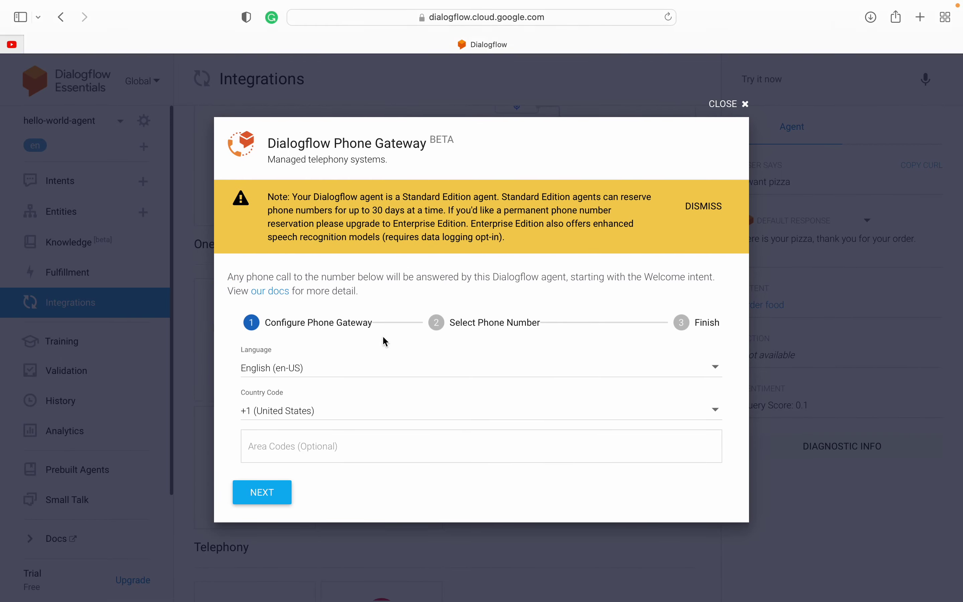
# Step: Enter area code 413 in the Phone Gateway setup, fixing a mistyped 415
pyautogui.click(277, 456)
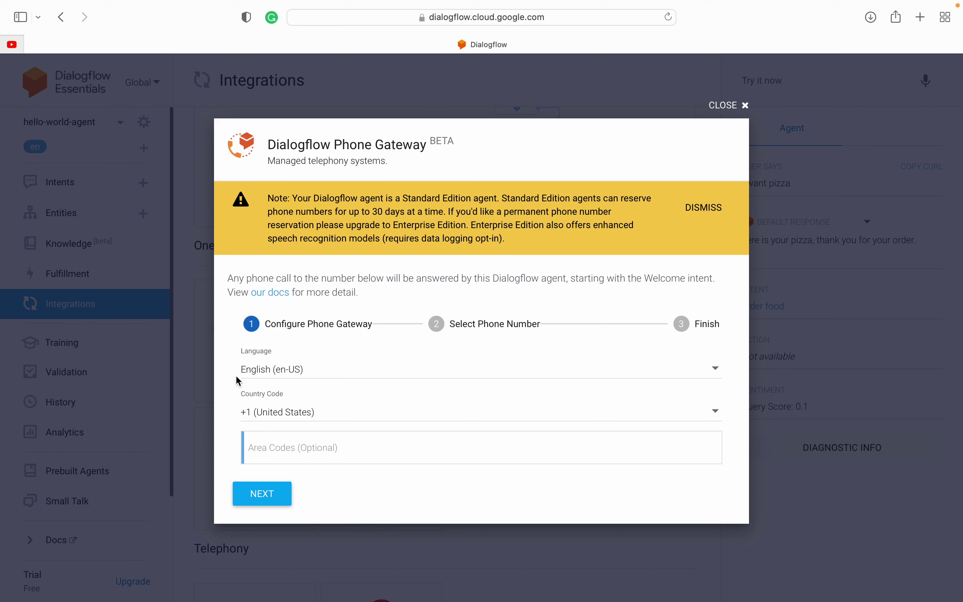
pyautogui.click(273, 407)
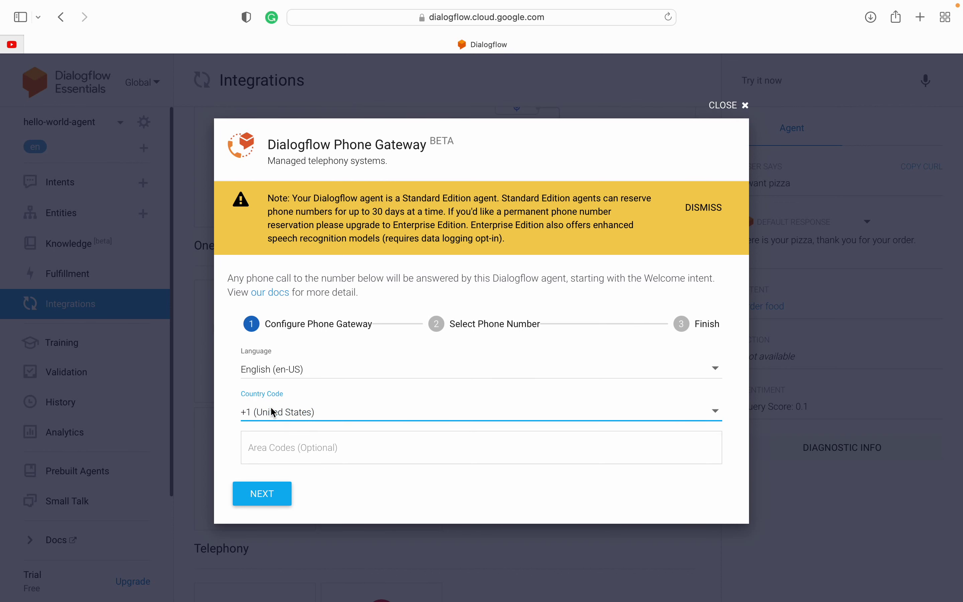
pyautogui.moveTo(267, 196); pyautogui.dragTo(425, 241)
pyautogui.click(340, 261)
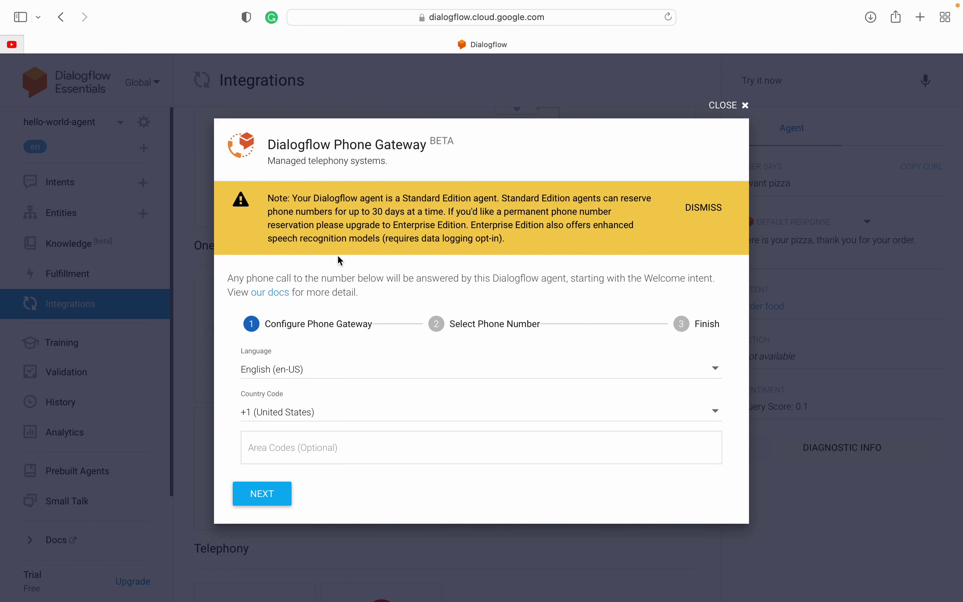
pyautogui.click(276, 445)
pyautogui.write('415')
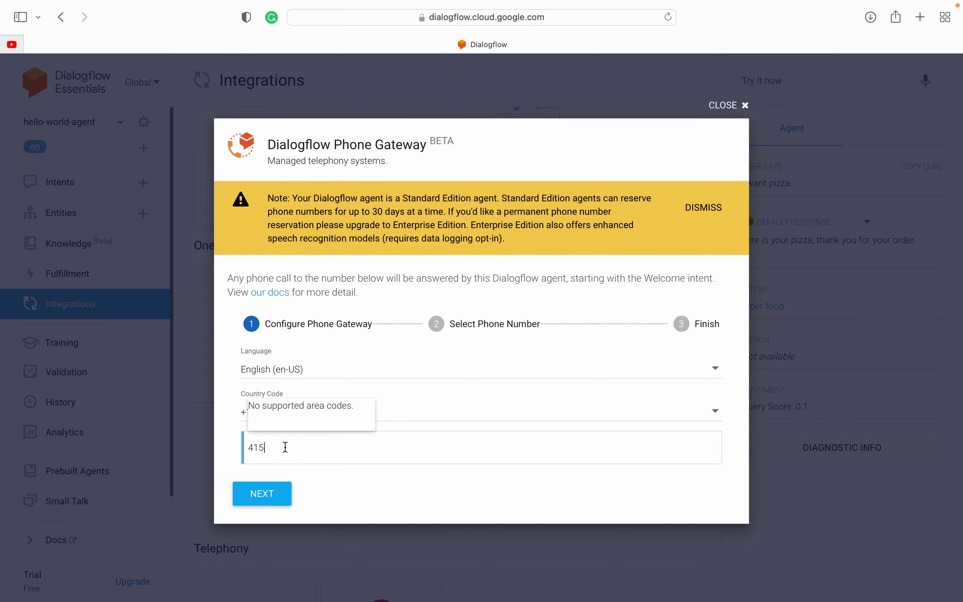
pyautogui.press('BackSpace')
pyautogui.write('3')
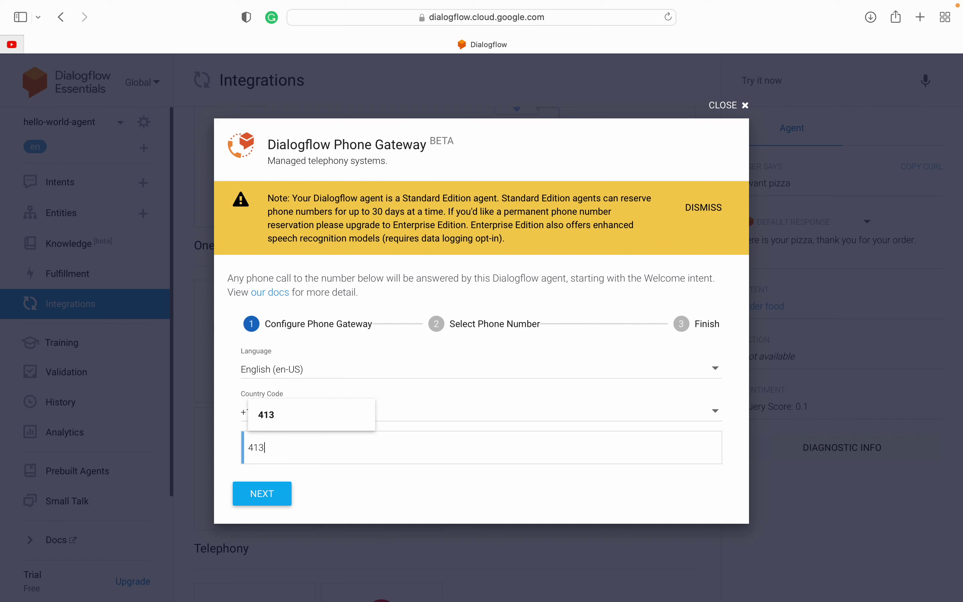
pyautogui.click(294, 420)
# Step: Reserve the first offered phone number and create the gateway
pyautogui.click(266, 504)
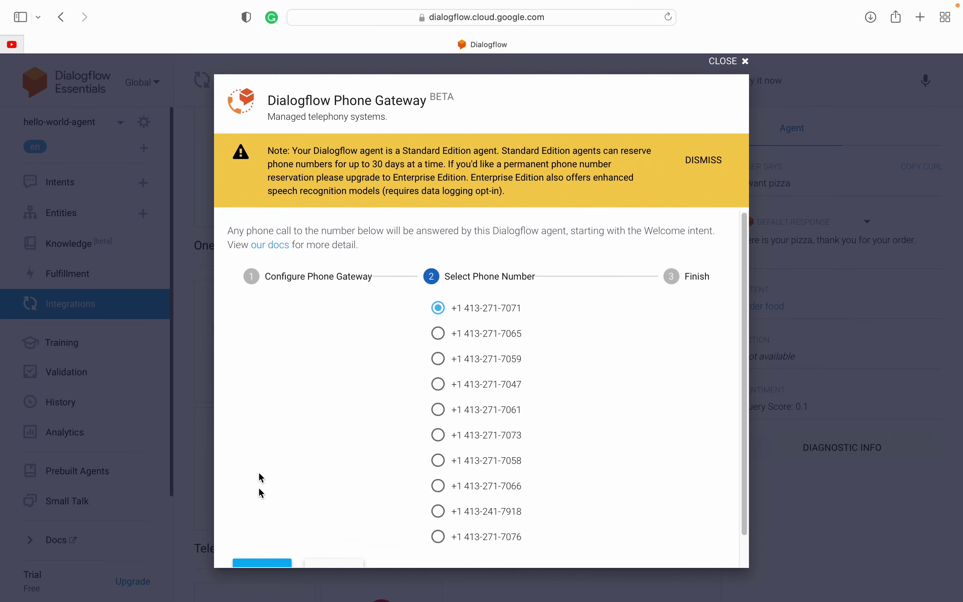
pyautogui.scroll(-2, 536, 454)
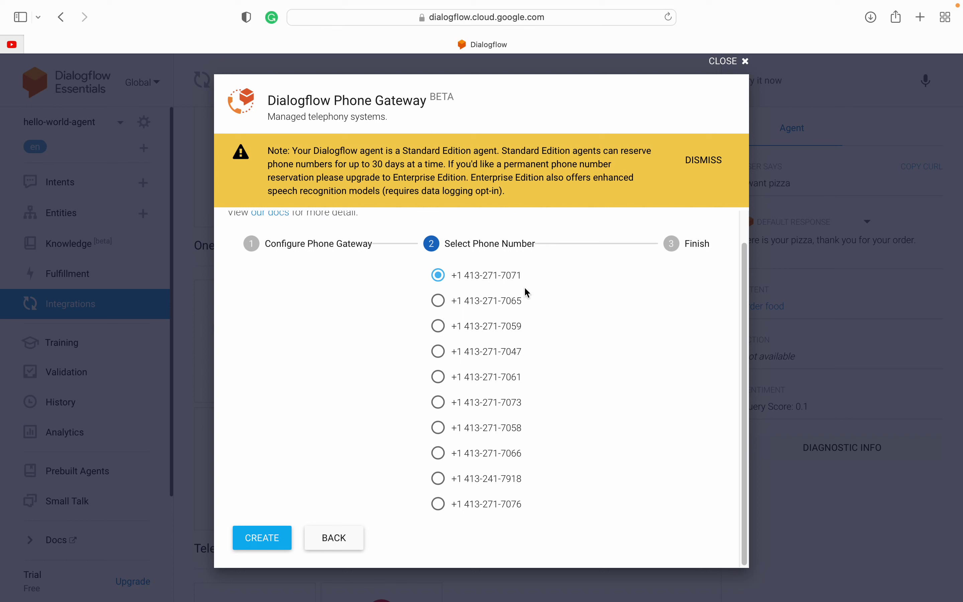
pyautogui.click(267, 543)
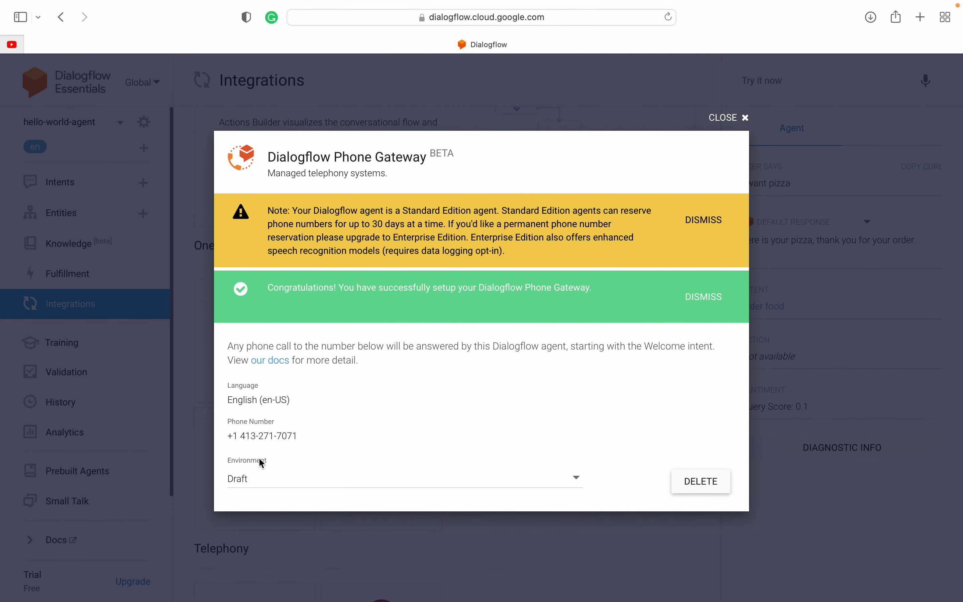
# Step: Keep the Phone Gateway connected to the Draft environment after checking the environment choices
pyautogui.click(247, 480)
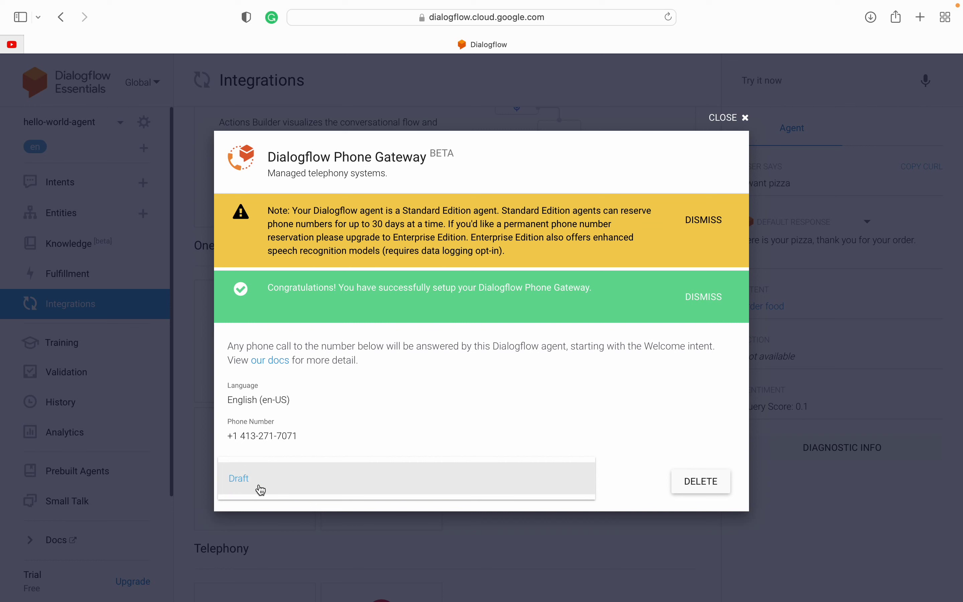
pyautogui.click(249, 481)
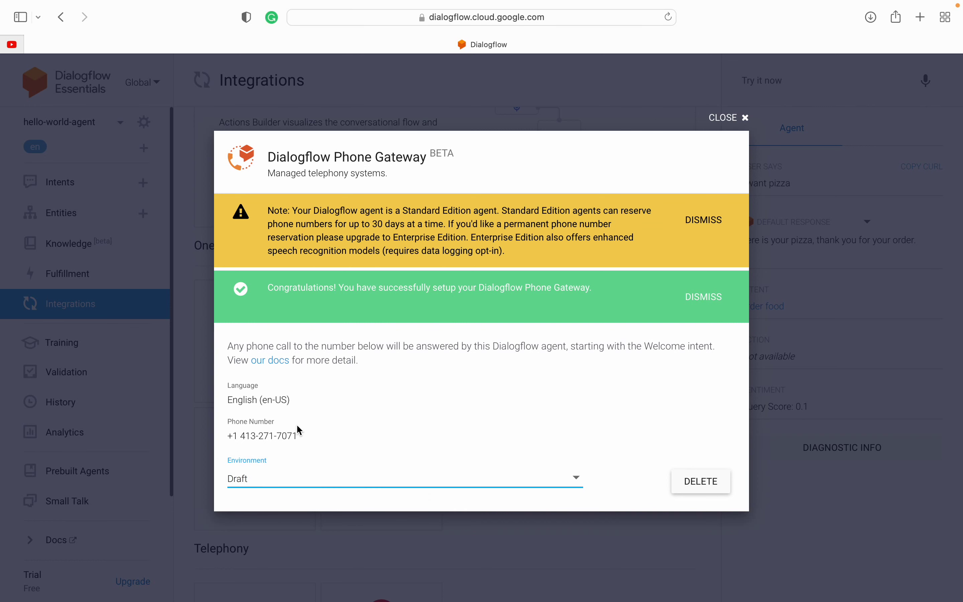
pyautogui.click(253, 478)
pyautogui.click(259, 480)
pyautogui.click(242, 484)
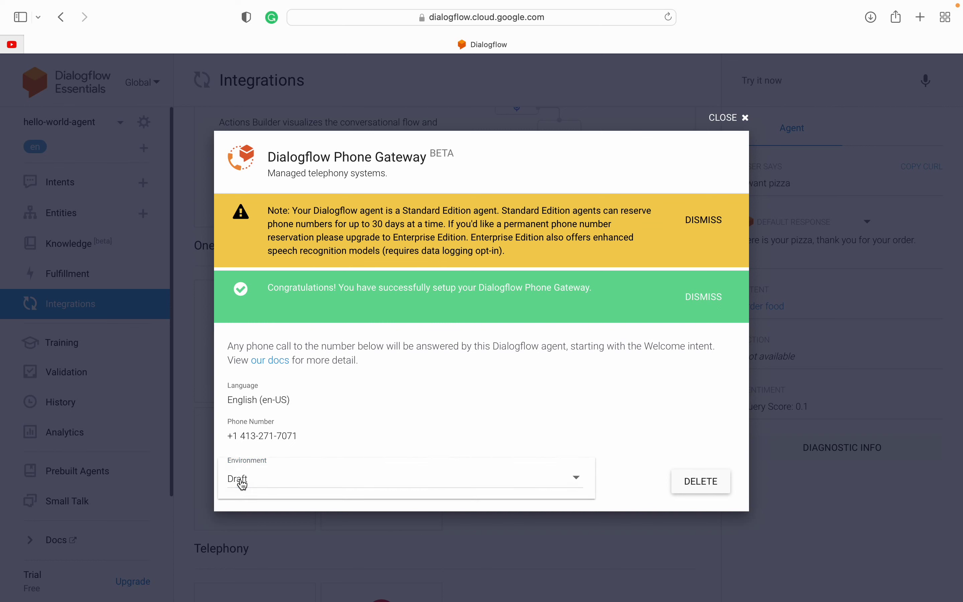
pyautogui.click(243, 482)
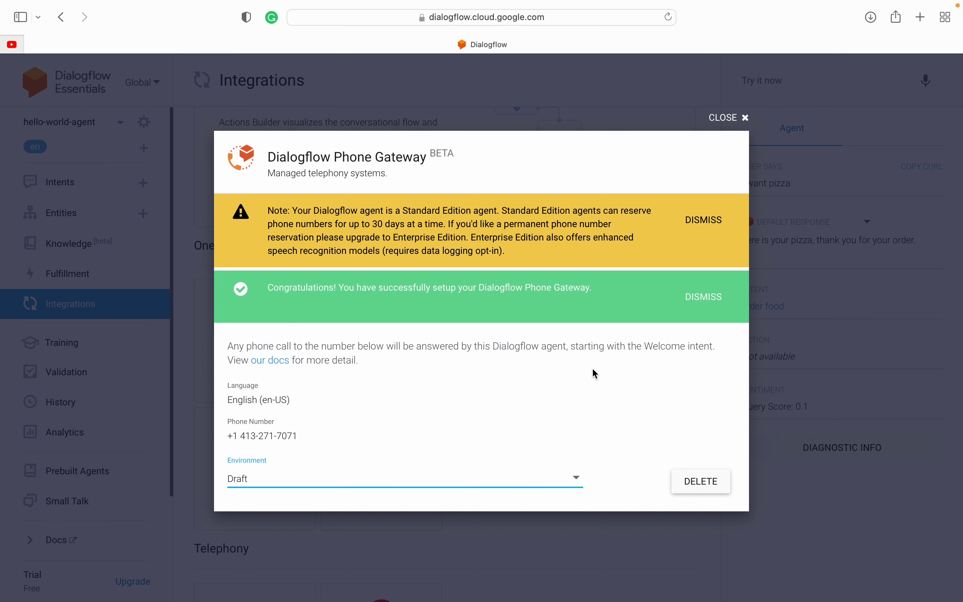
# Step: Dismiss the setup notices and highlight the gateway's assigned phone number, reopening the integration details
pyautogui.click(712, 295)
pyautogui.click(698, 241)
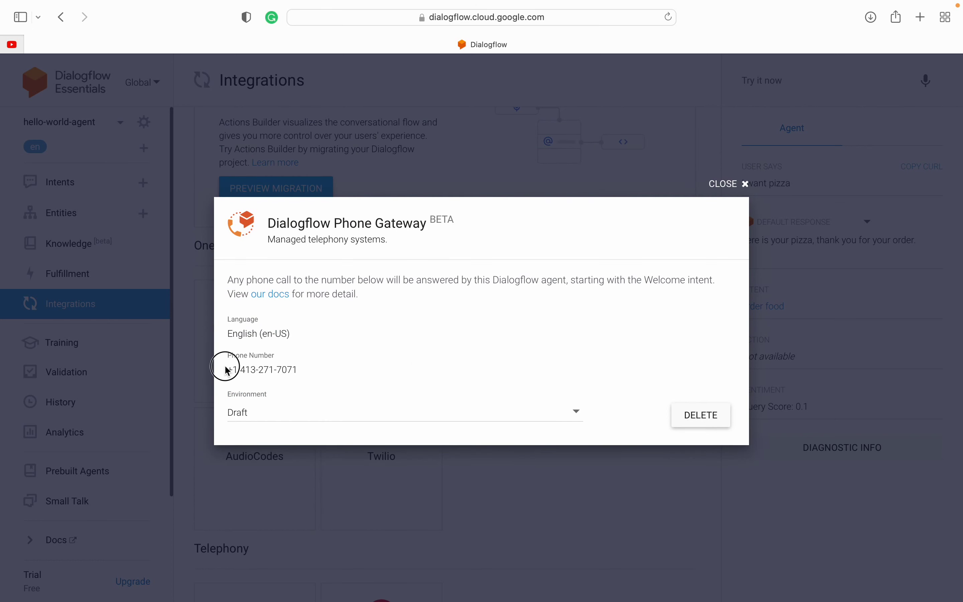
pyautogui.moveTo(225, 369); pyautogui.dragTo(314, 368)
pyautogui.click(261, 369)
pyautogui.click(723, 186)
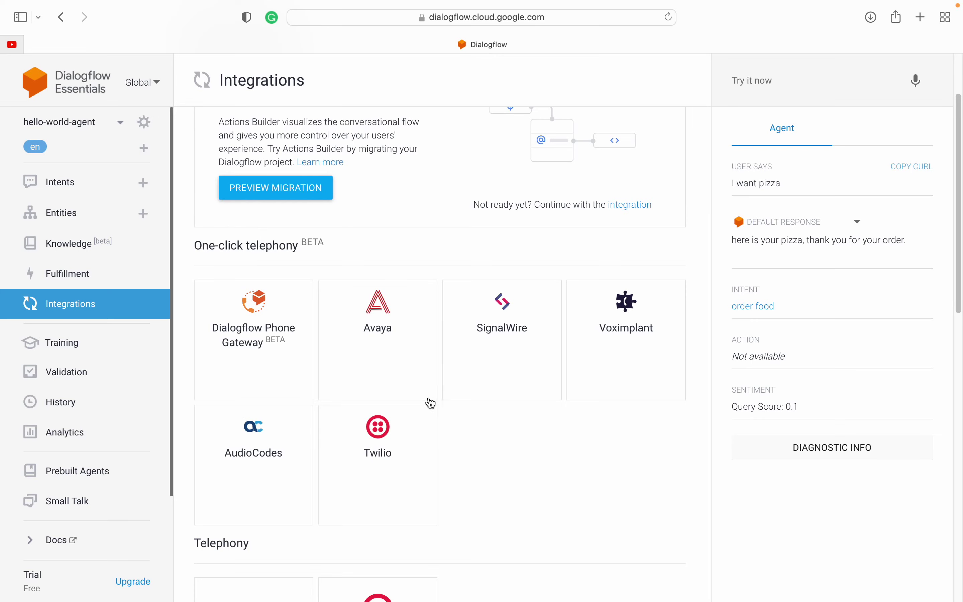
pyautogui.click(255, 312)
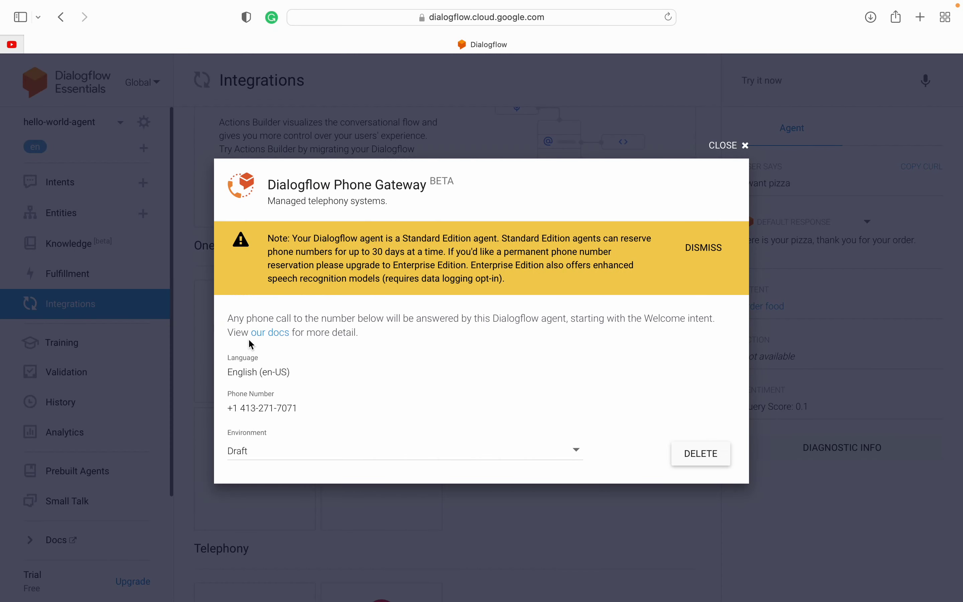
pyautogui.moveTo(228, 408); pyautogui.dragTo(315, 409)
pyautogui.click(295, 408)
pyautogui.hotkey('ctrl', 'Right')
pyautogui.hotkey('ctrl', 'Right')
# Step: Close the Phone Gateway details and bring up hello-world-agent's Speech settings
pyautogui.click(730, 146)
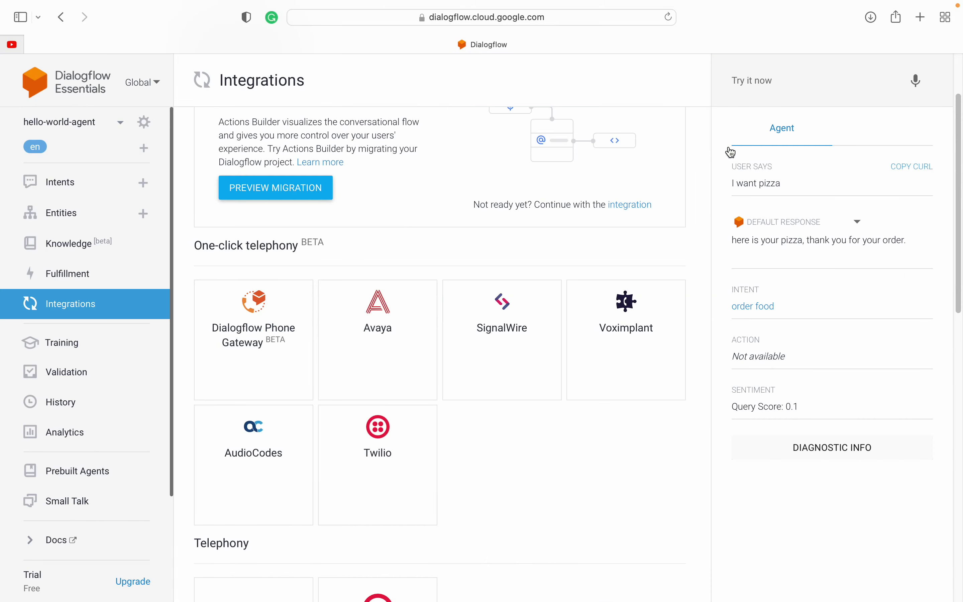
pyautogui.click(145, 123)
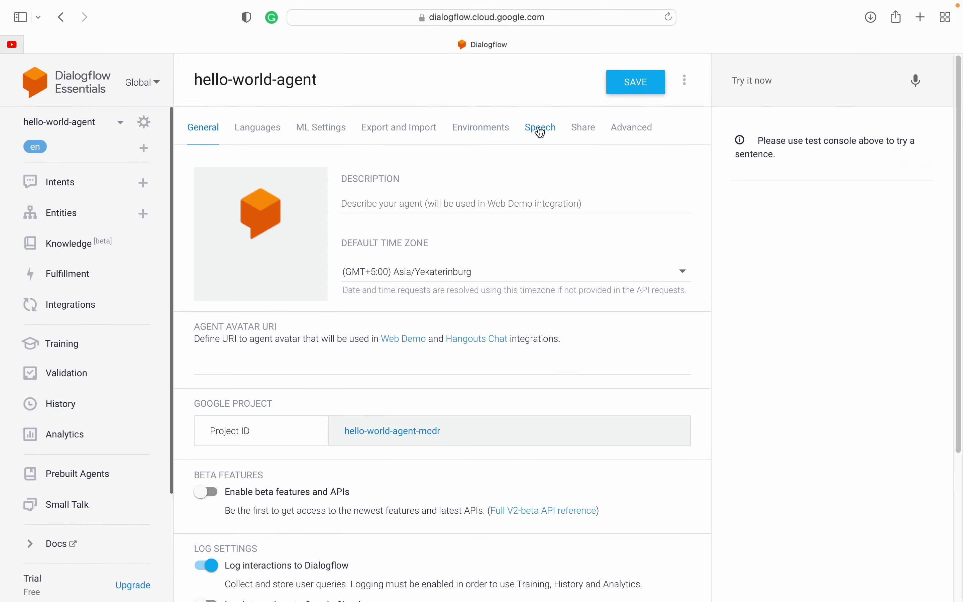
pyautogui.click(542, 130)
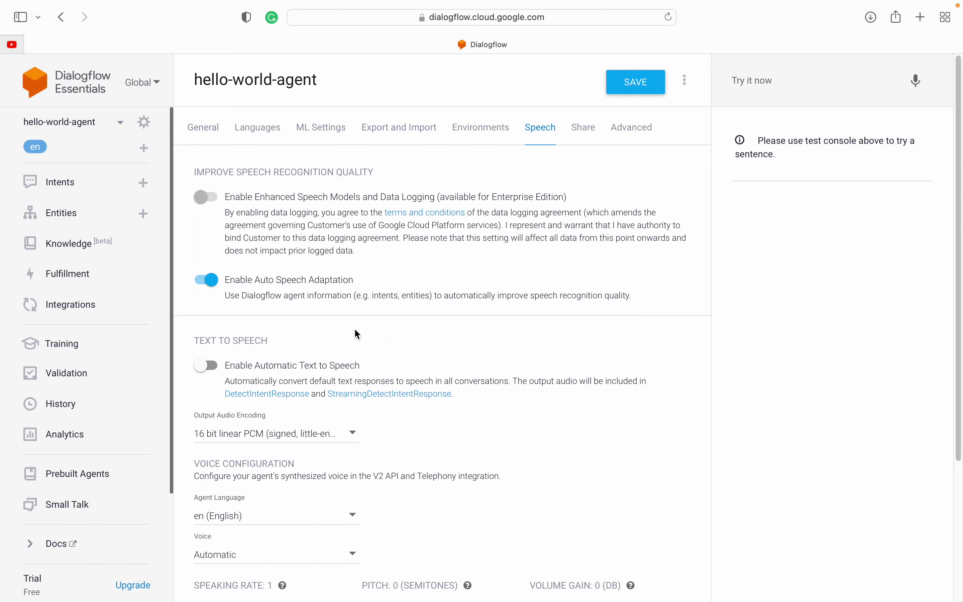
pyautogui.scroll(-3, 357, 334)
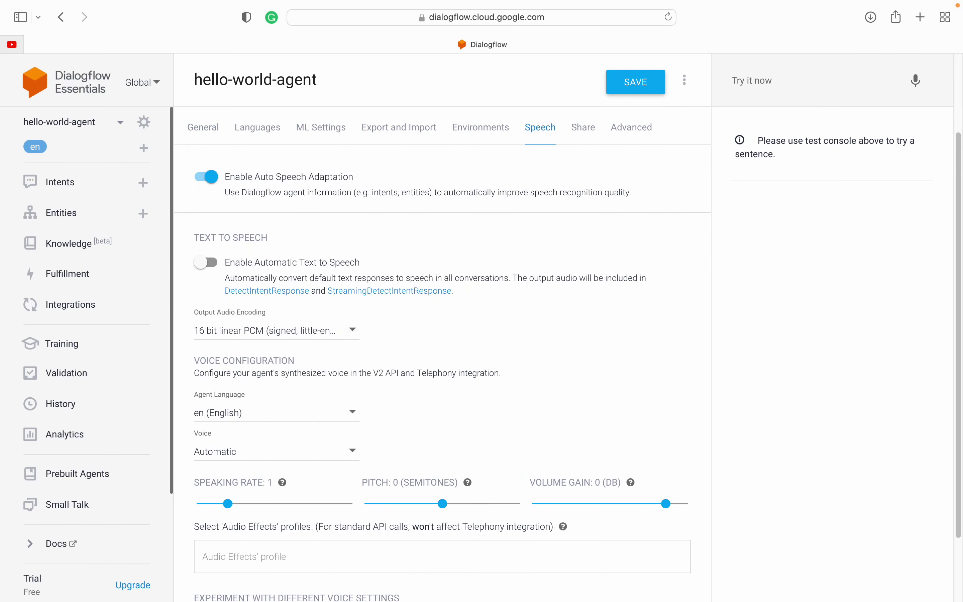
pyautogui.scroll(-3, 275, 374)
# Step: Browse the Agent Language and Voice options, leaving the voice on Automatic
pyautogui.click(229, 332)
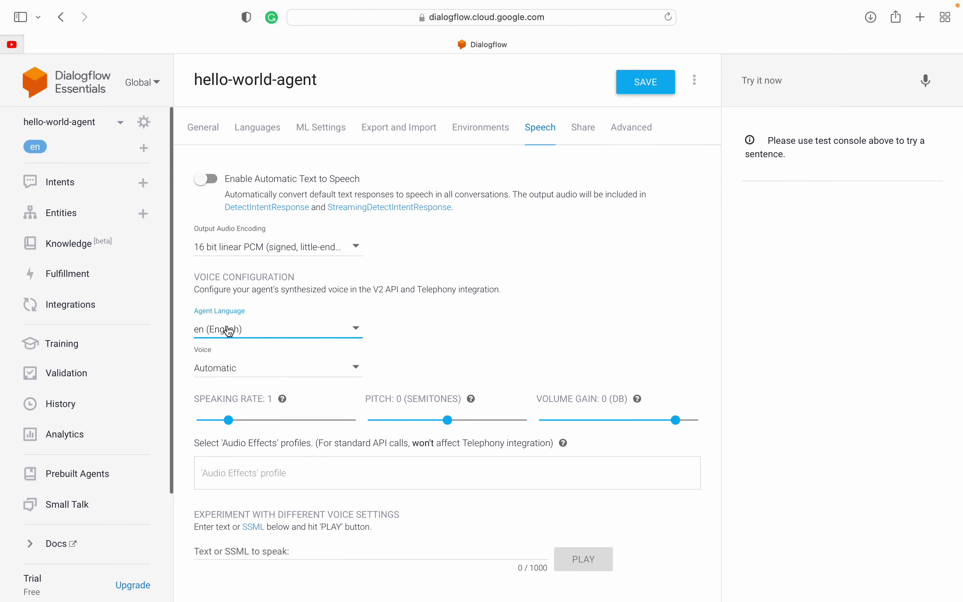
pyautogui.click(433, 344)
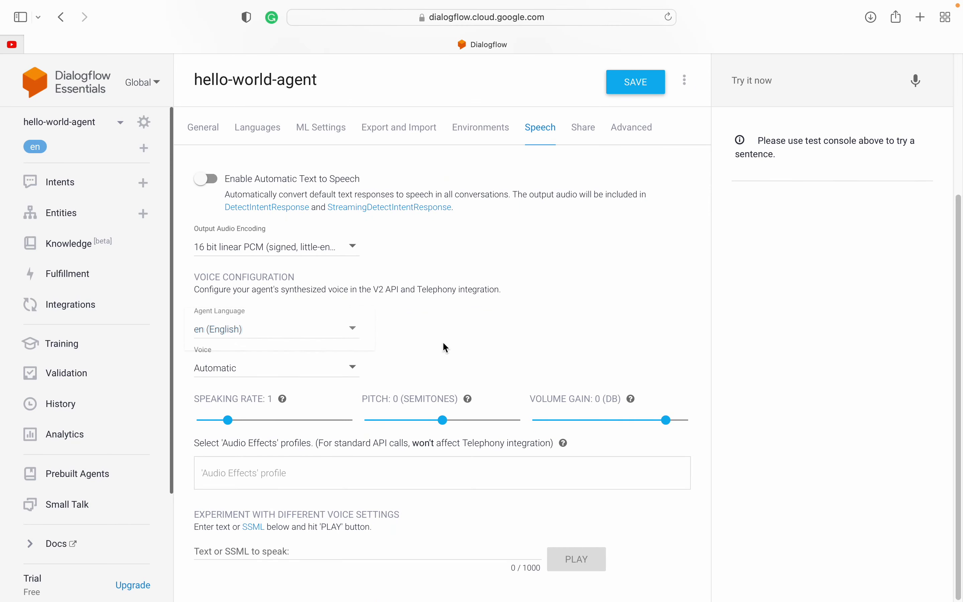
pyautogui.click(316, 364)
pyautogui.scroll(-3, 278, 442)
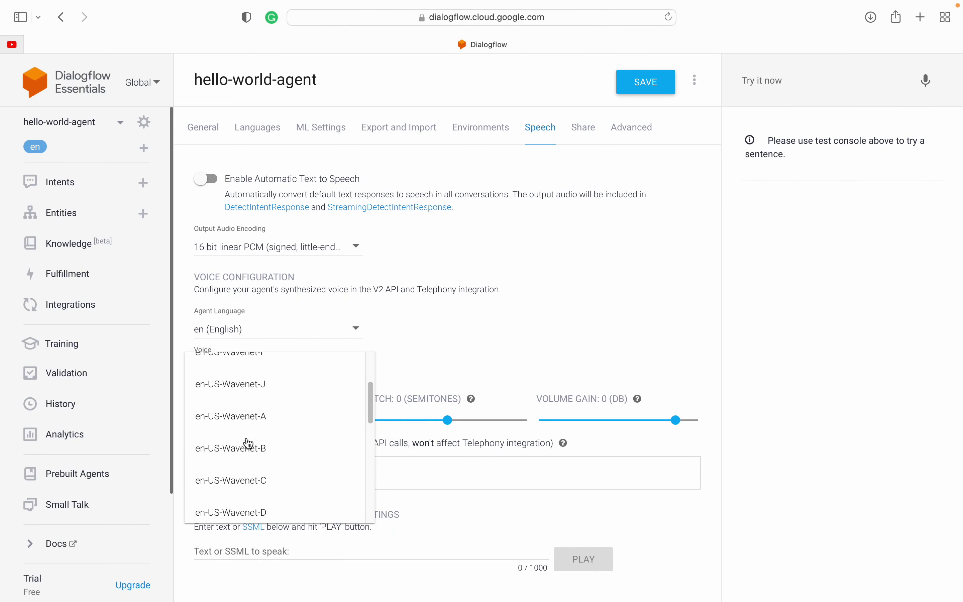
pyautogui.scroll(2, 248, 442)
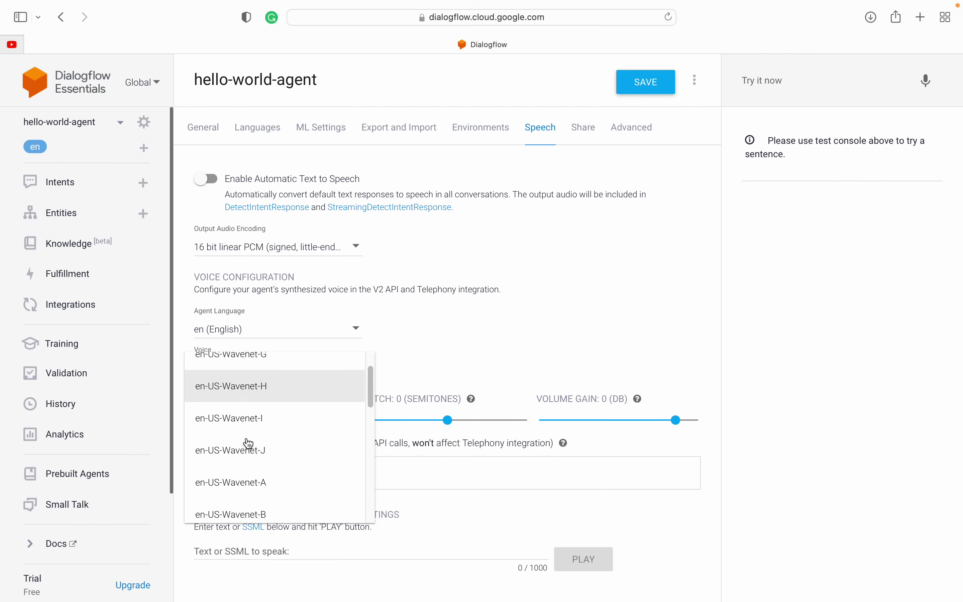
pyautogui.click(462, 348)
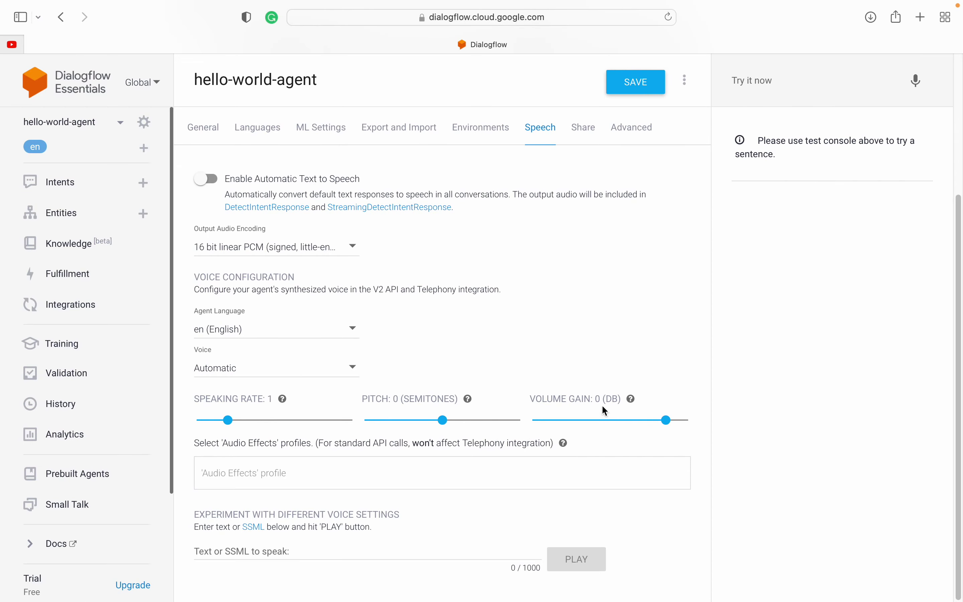
pyautogui.scroll(5, 450, 333)
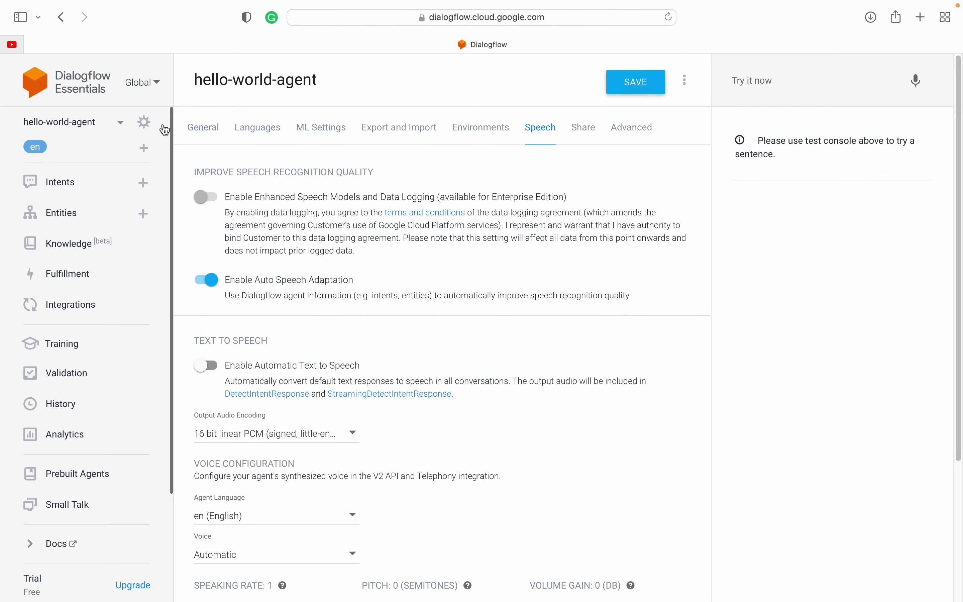
pyautogui.click(62, 305)
# Step: Leave settings unsaved and review the Phone Gateway's Standard Edition note and 30-day reservation limit
pyautogui.click(605, 328)
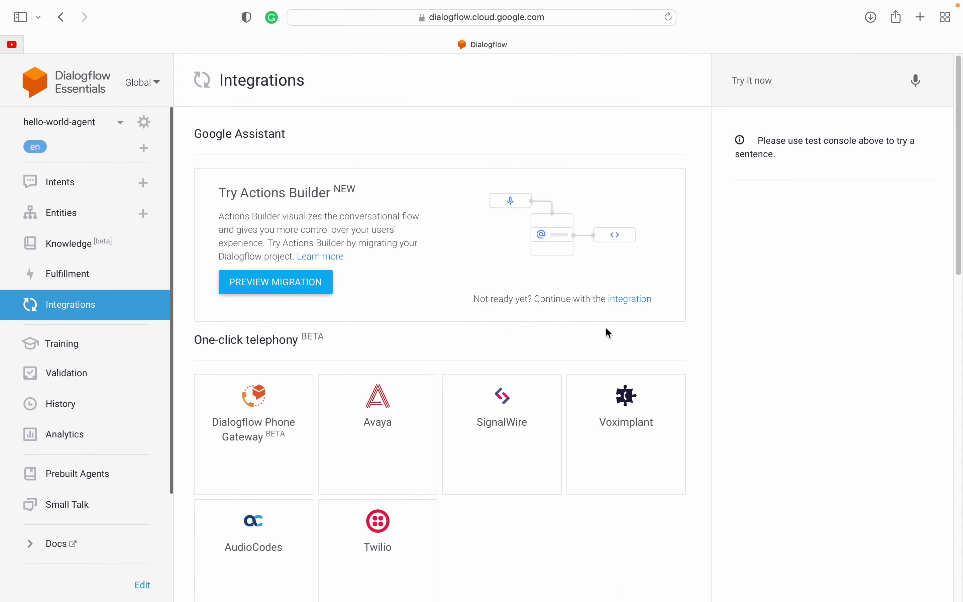
pyautogui.click(257, 422)
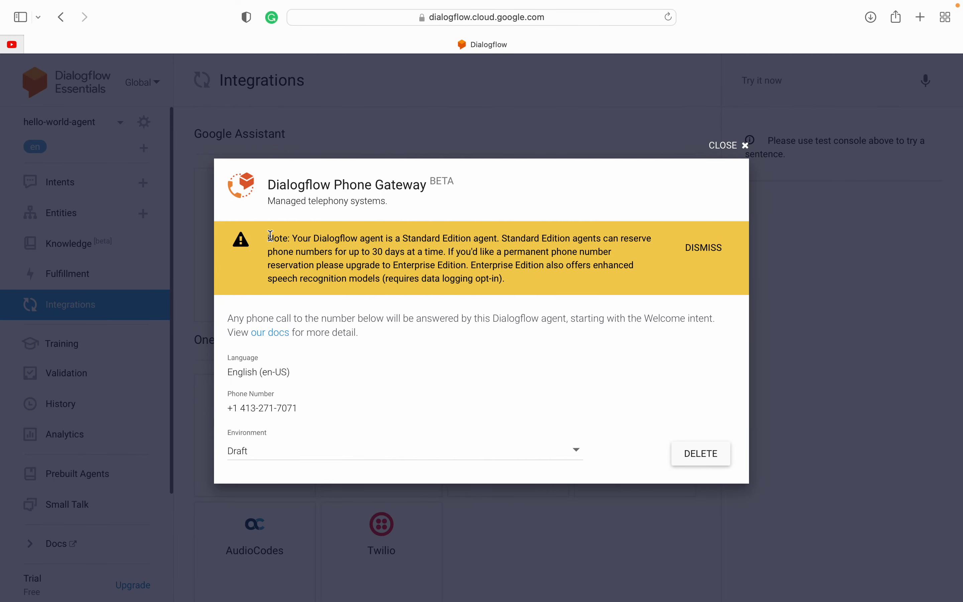
pyautogui.moveTo(268, 238); pyautogui.dragTo(382, 266)
pyautogui.click(382, 266)
pyautogui.moveTo(292, 239); pyautogui.dragTo(343, 252)
pyautogui.click(343, 252)
pyautogui.click(733, 155)
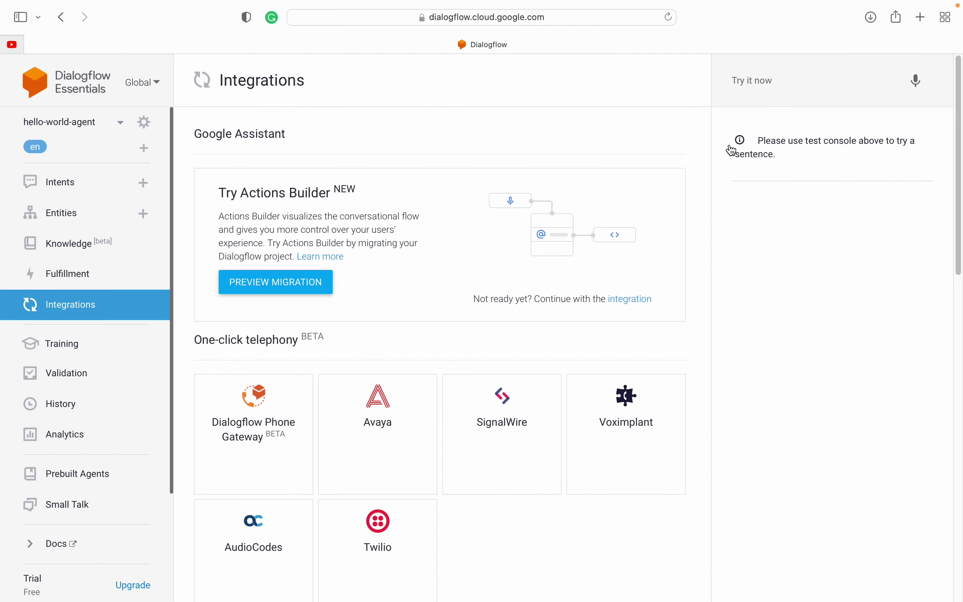
# Step: Look over the Twilio integration setup twice, closing it without entering a name
pyautogui.scroll(-3, 360, 420)
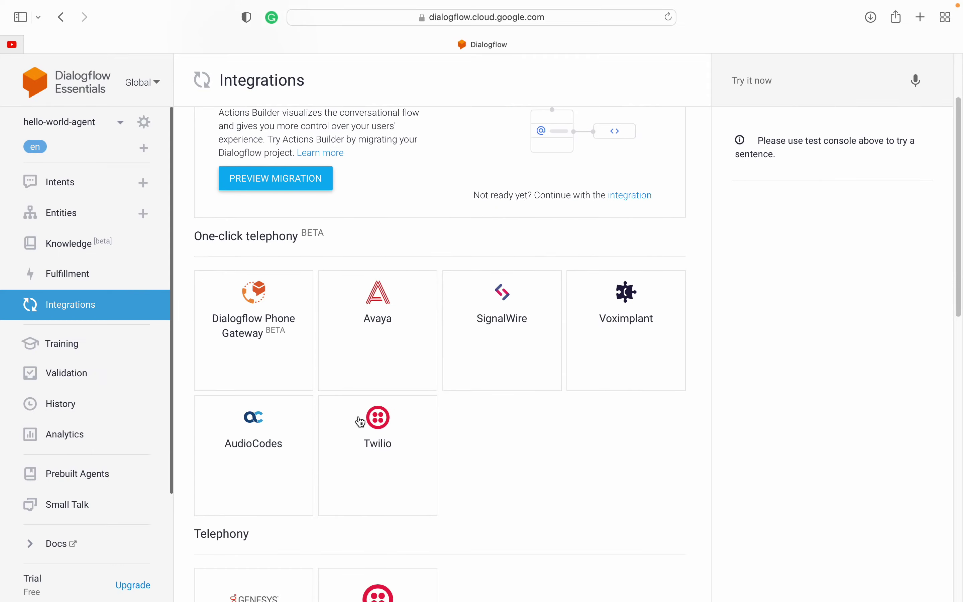
pyautogui.click(381, 417)
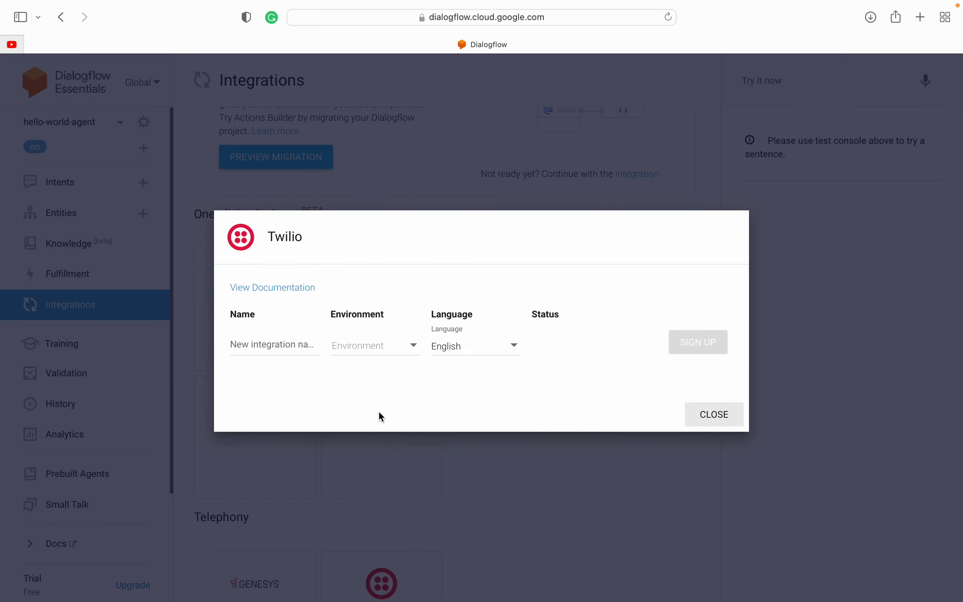
pyautogui.click(279, 342)
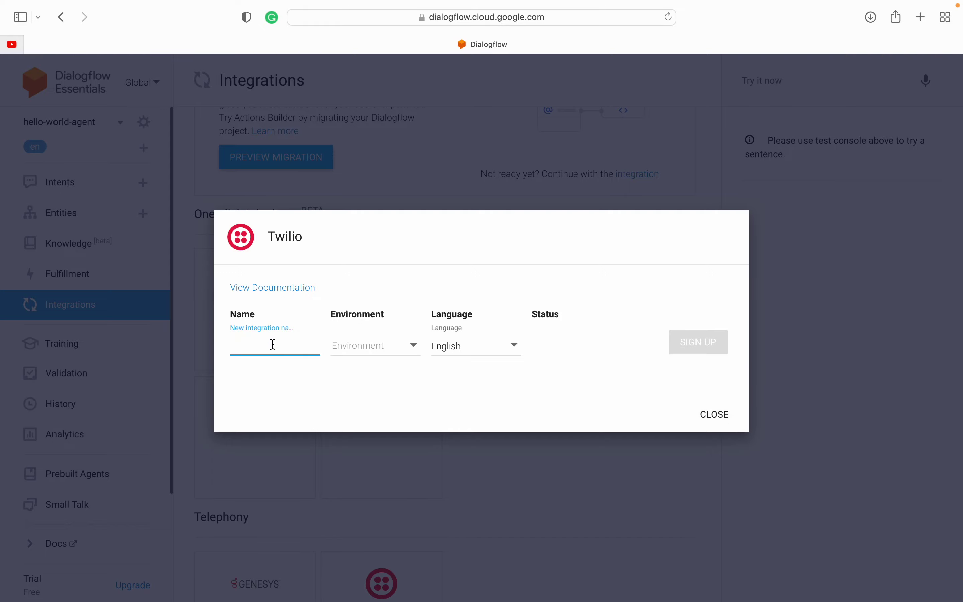
pyautogui.click(318, 380)
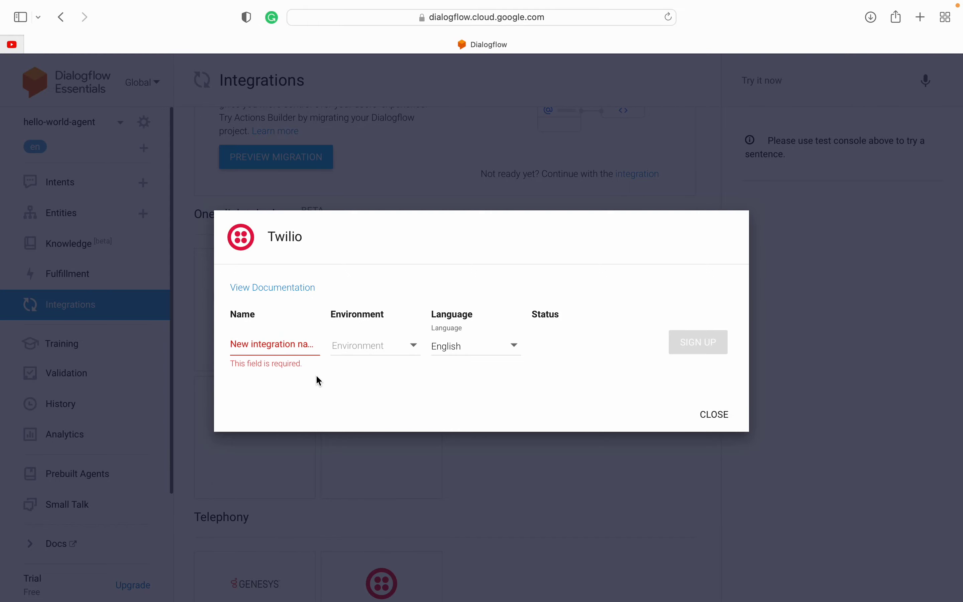
pyautogui.click(723, 423)
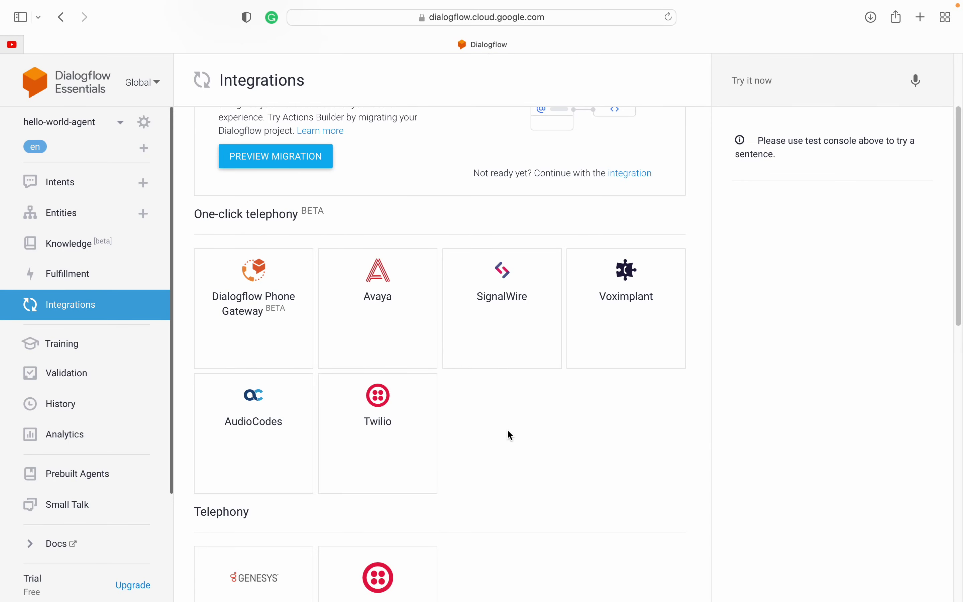
pyautogui.click(377, 418)
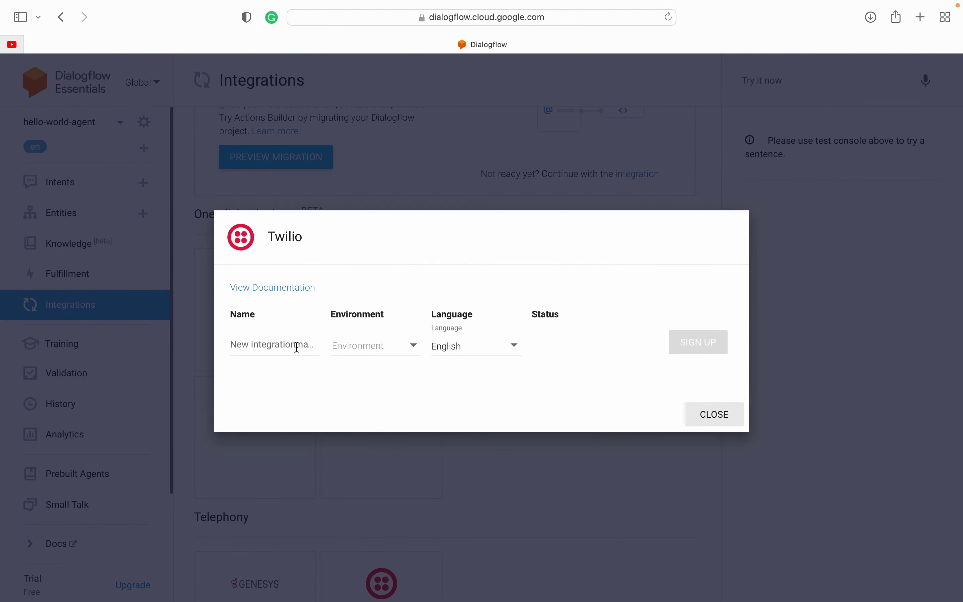
pyautogui.click(712, 423)
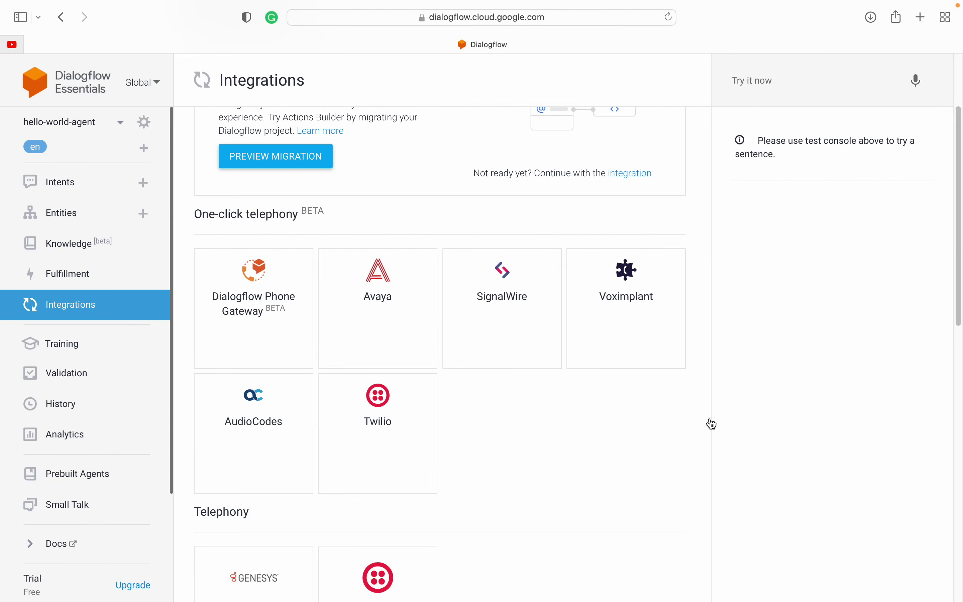
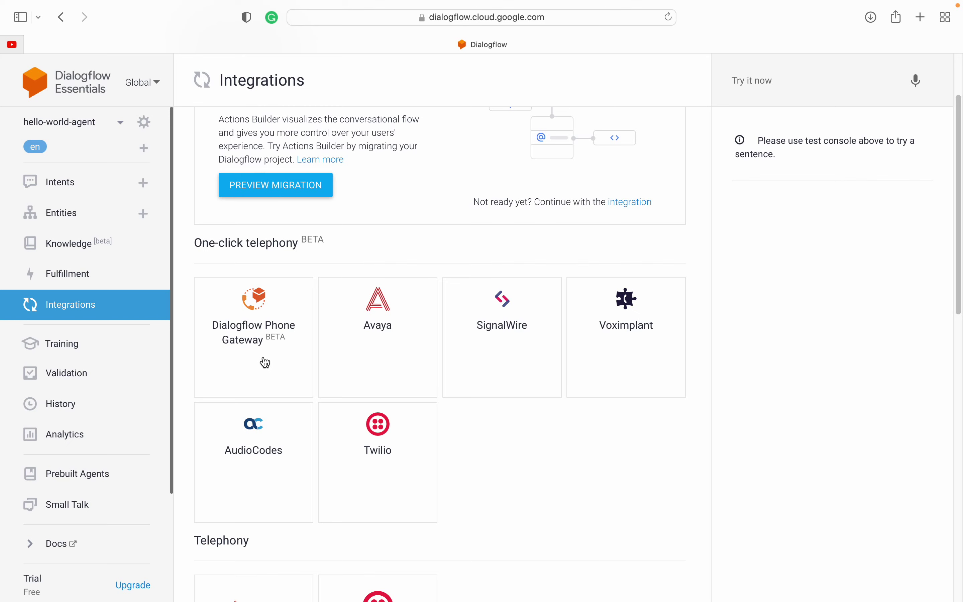
# Step: Enable the Web Demo integration under Text based integrations
pyautogui.moveTo(390, 4)
pyautogui.scroll(-10, 496, 476)
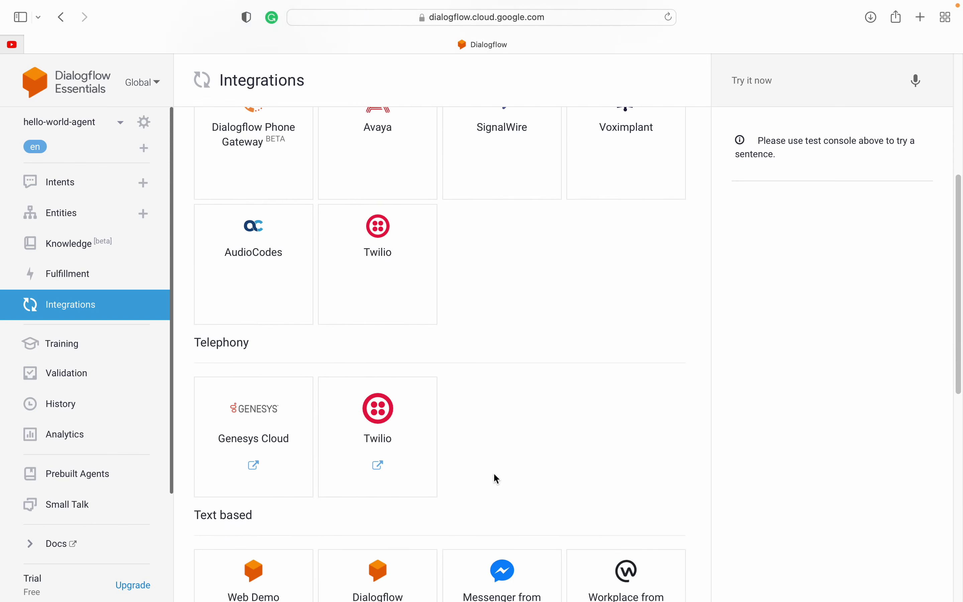
pyautogui.scroll(-3, 496, 476)
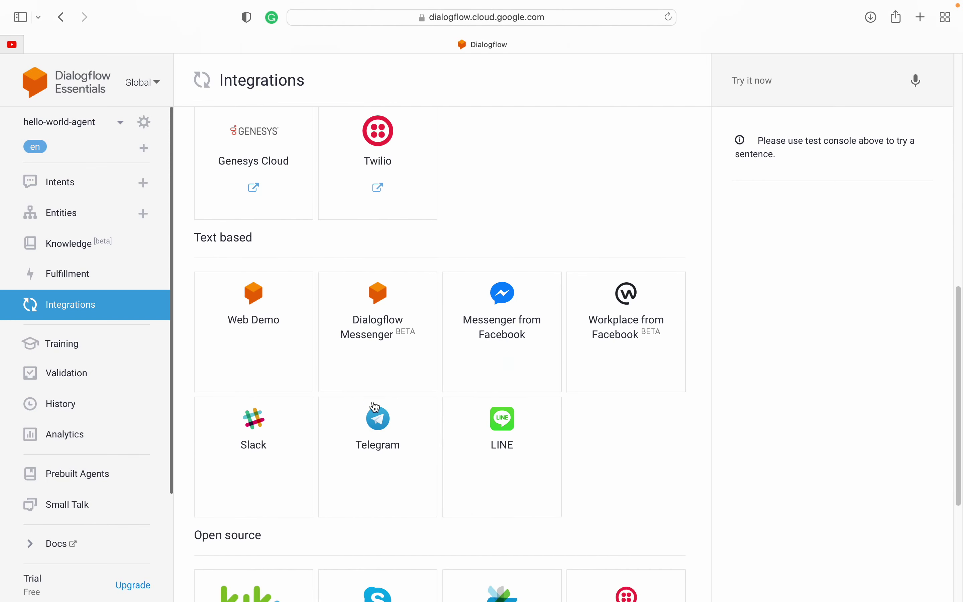
pyautogui.click(252, 324)
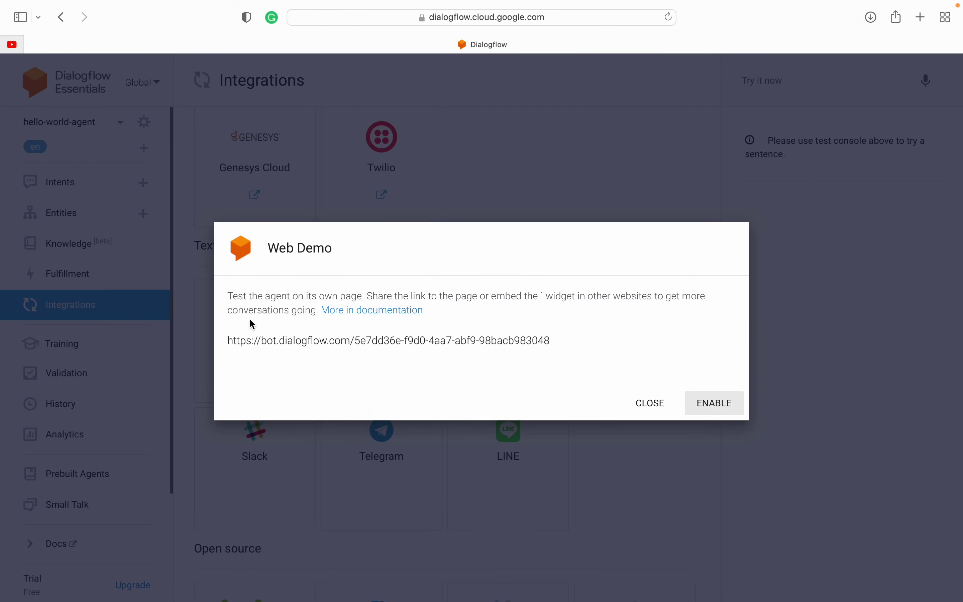
pyautogui.click(717, 407)
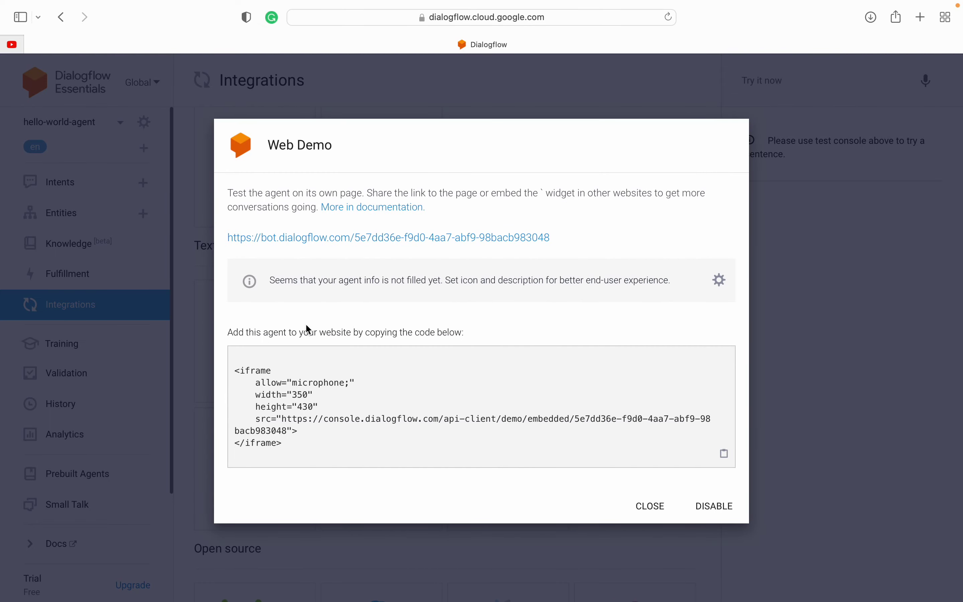
# Step: Select the iframe embed code and open the hello-world-agent bot page in a new tab
pyautogui.moveTo(236, 369); pyautogui.dragTo(297, 441)
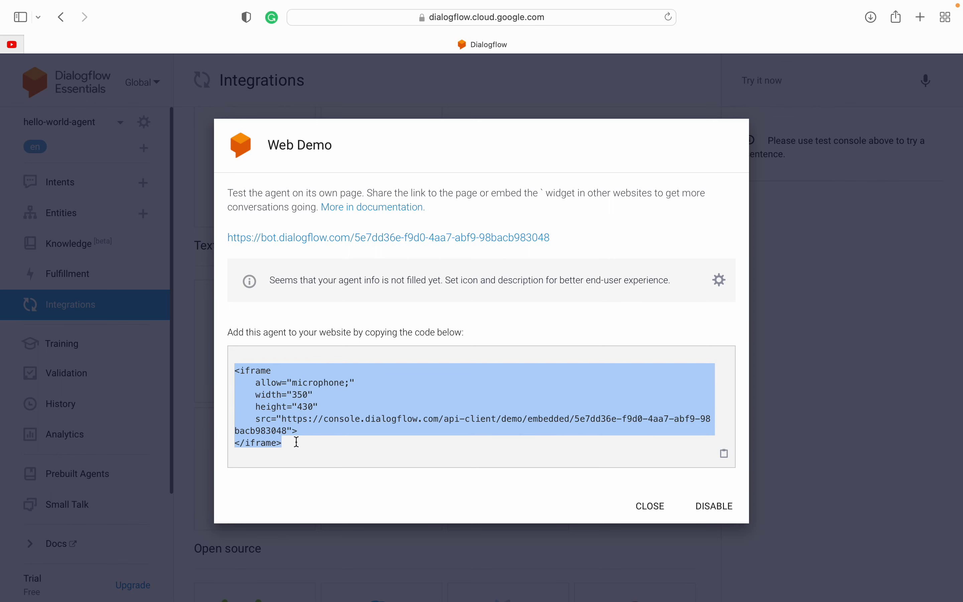
pyautogui.tripleClick(296, 442)
pyautogui.click(297, 442)
pyautogui.moveTo(236, 378); pyautogui.dragTo(296, 449)
pyautogui.keyDown('super'); pyautogui.click(270, 238); pyautogui.keyUp('super')
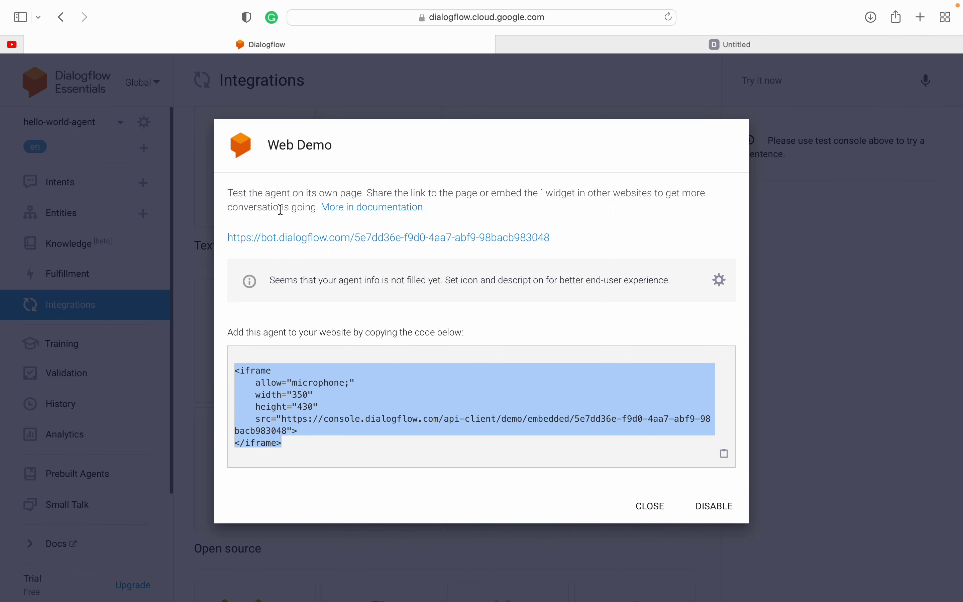
pyautogui.click(622, 37)
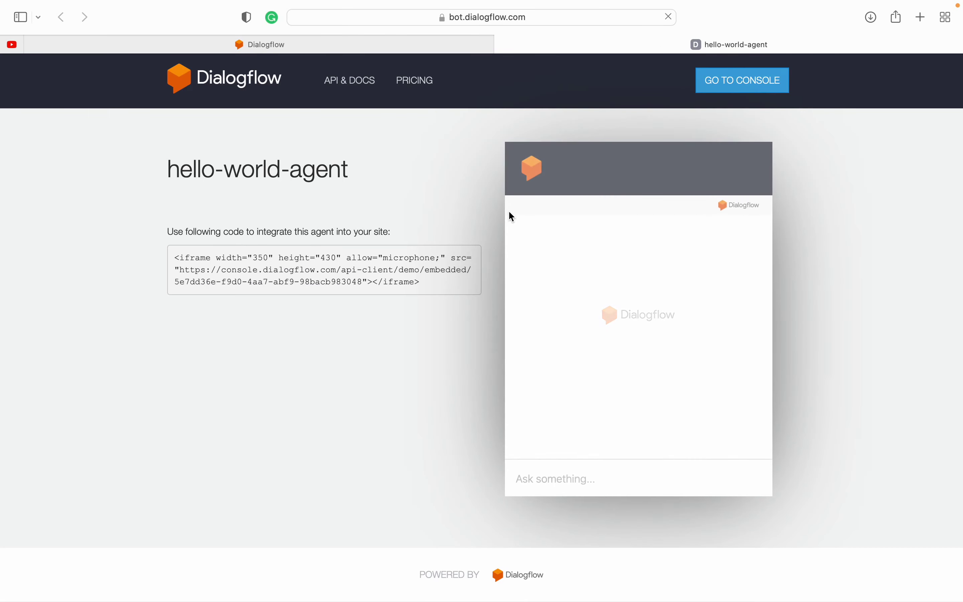
# Step: Send 'hi' and 'order pizza' in the web demo chat, then close the bot tab
pyautogui.moveTo(173, 259); pyautogui.dragTo(442, 283)
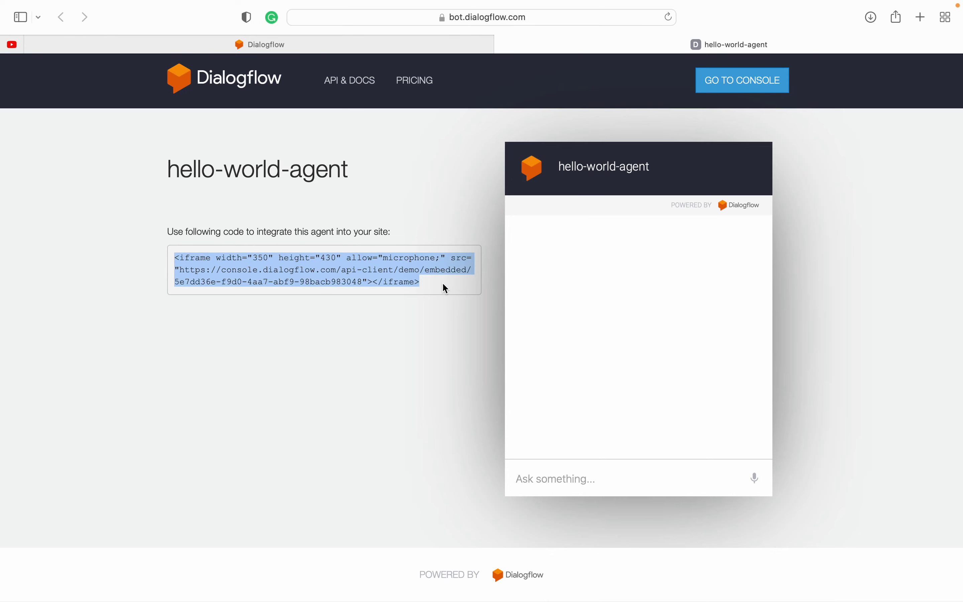
pyautogui.click(442, 283)
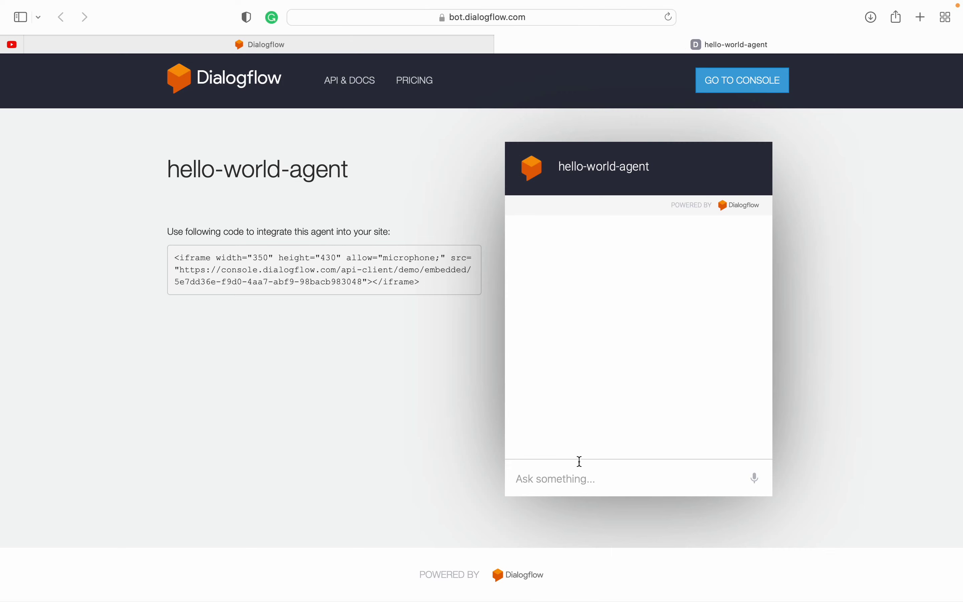
pyautogui.click(565, 475)
pyautogui.write('hi')
pyautogui.press('Return')
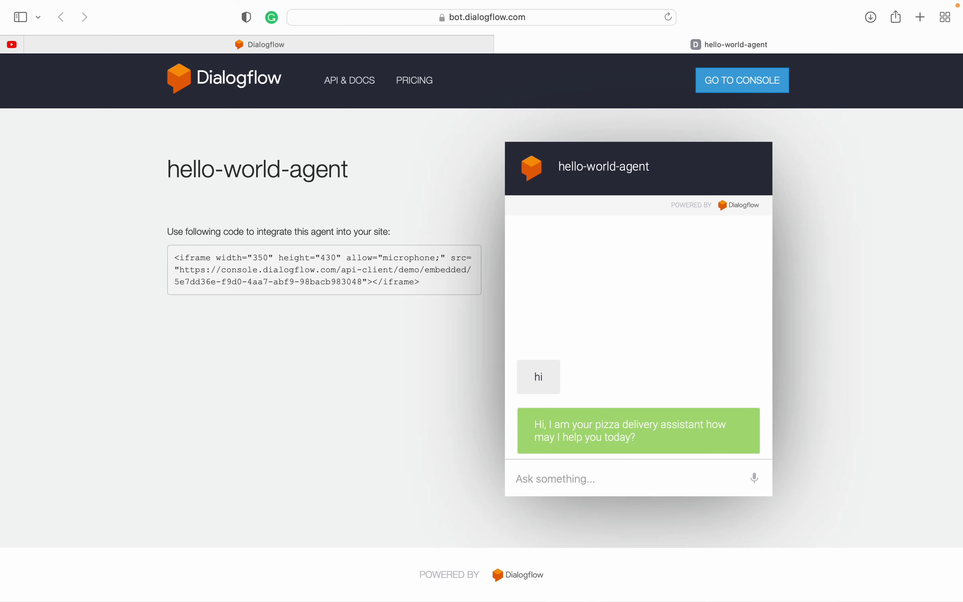
pyautogui.write('order pizza')
pyautogui.press('Return')
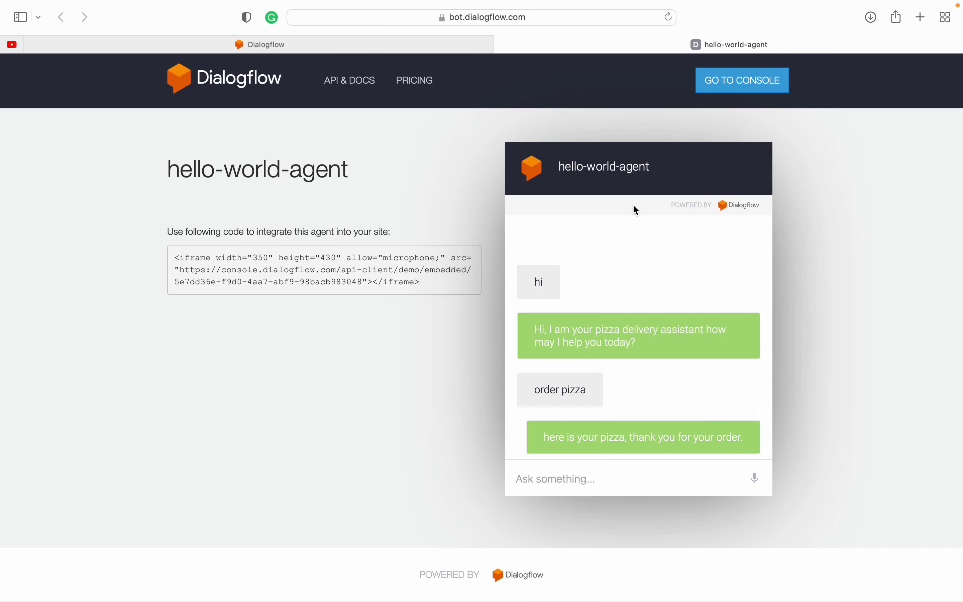
pyautogui.press('super+w')
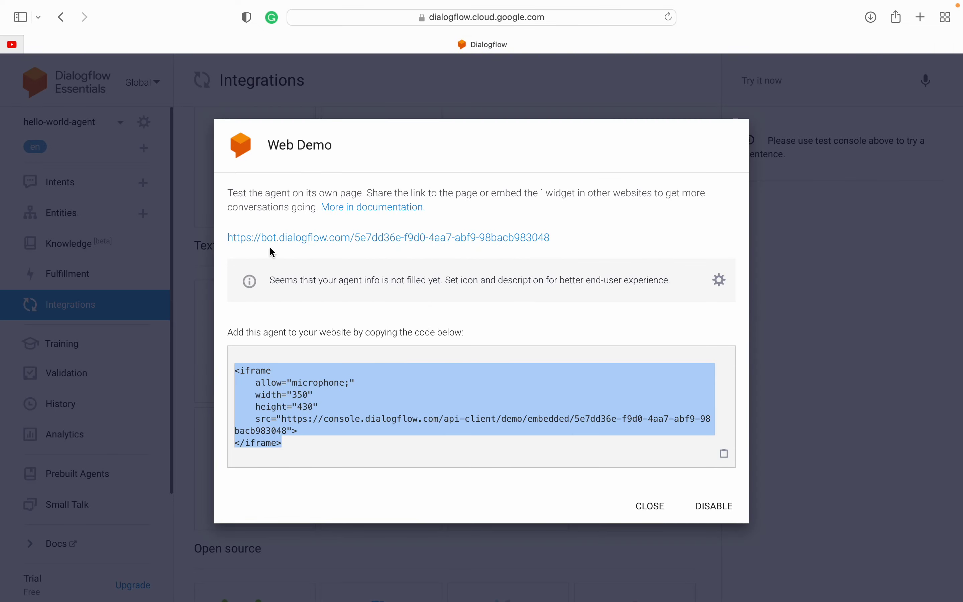
# Step: Close Web Demo, enable Dialogflow Messenger and select its embed code
pyautogui.click(656, 510)
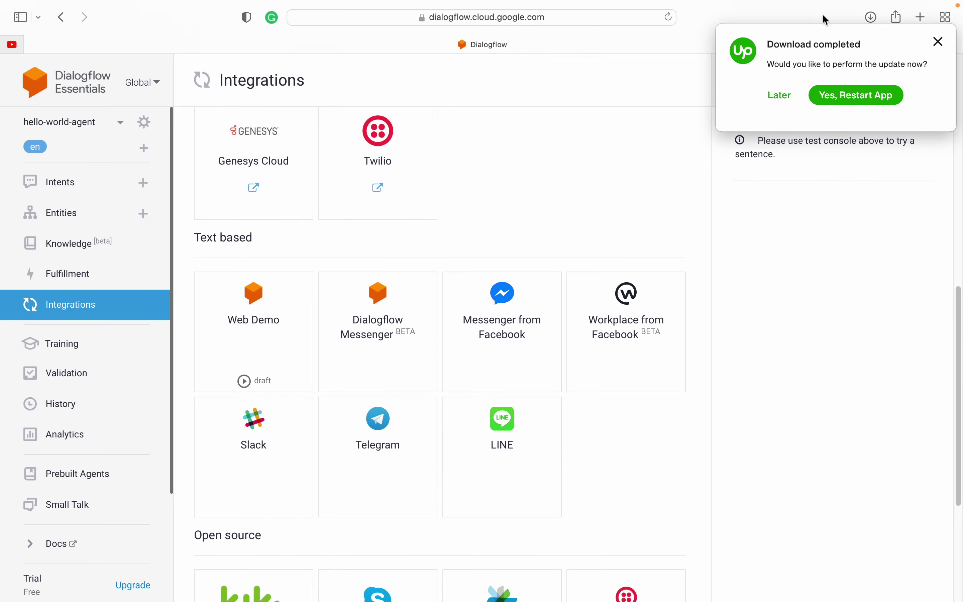
pyautogui.click(779, 96)
pyautogui.click(377, 320)
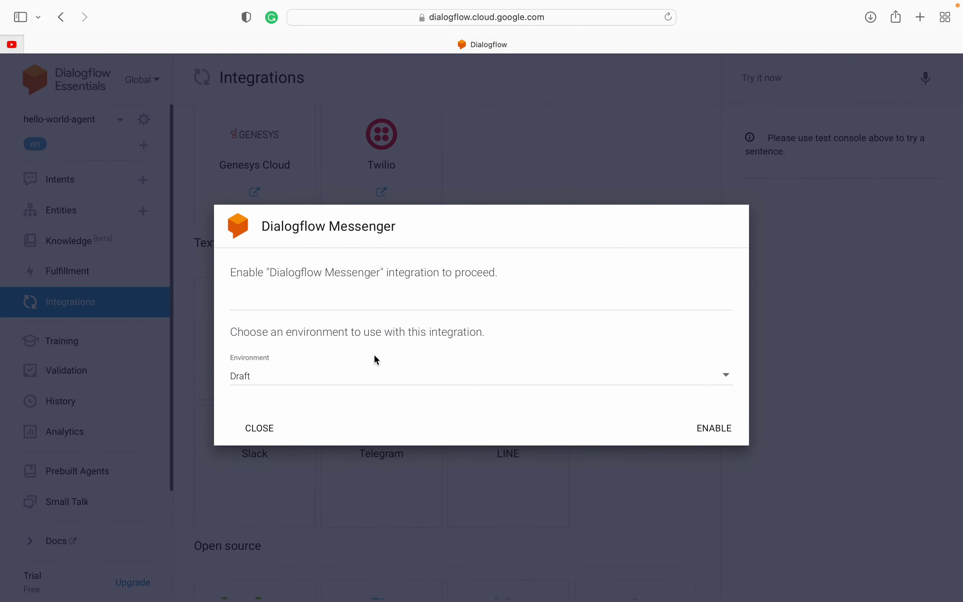
pyautogui.click(712, 430)
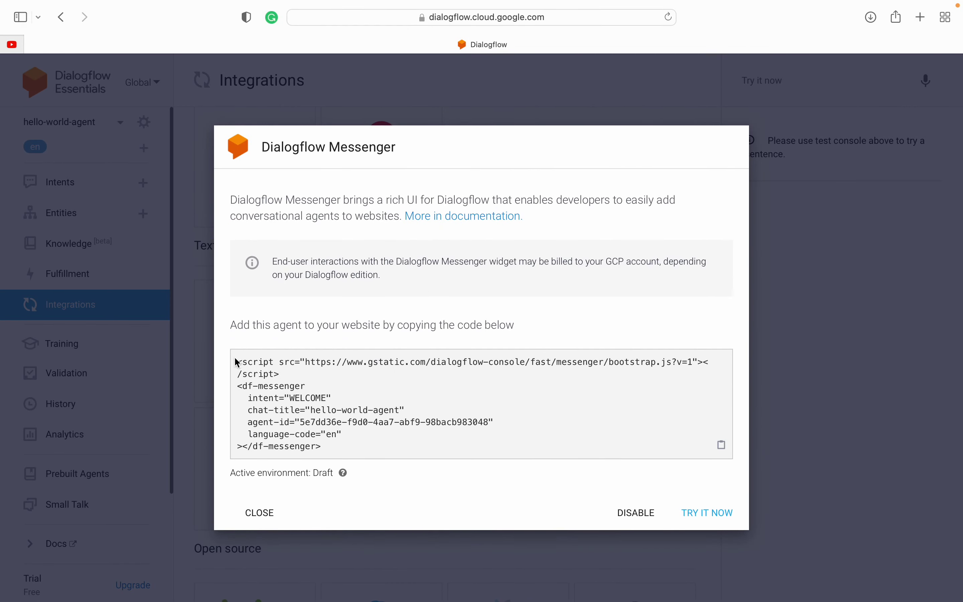
pyautogui.moveTo(238, 366); pyautogui.dragTo(338, 455)
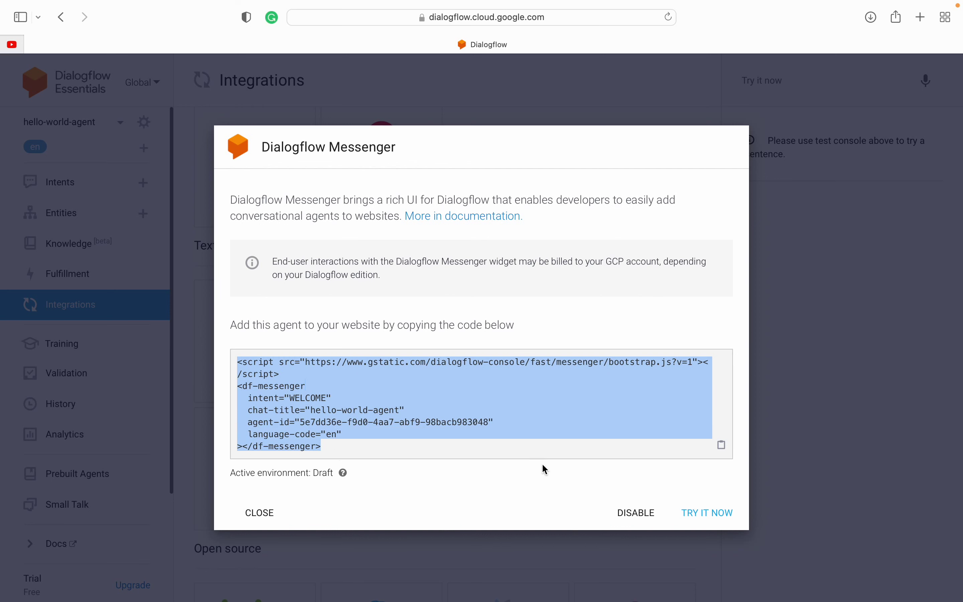
pyautogui.click(593, 380)
pyautogui.moveTo(239, 364); pyautogui.dragTo(347, 449)
pyautogui.click(348, 449)
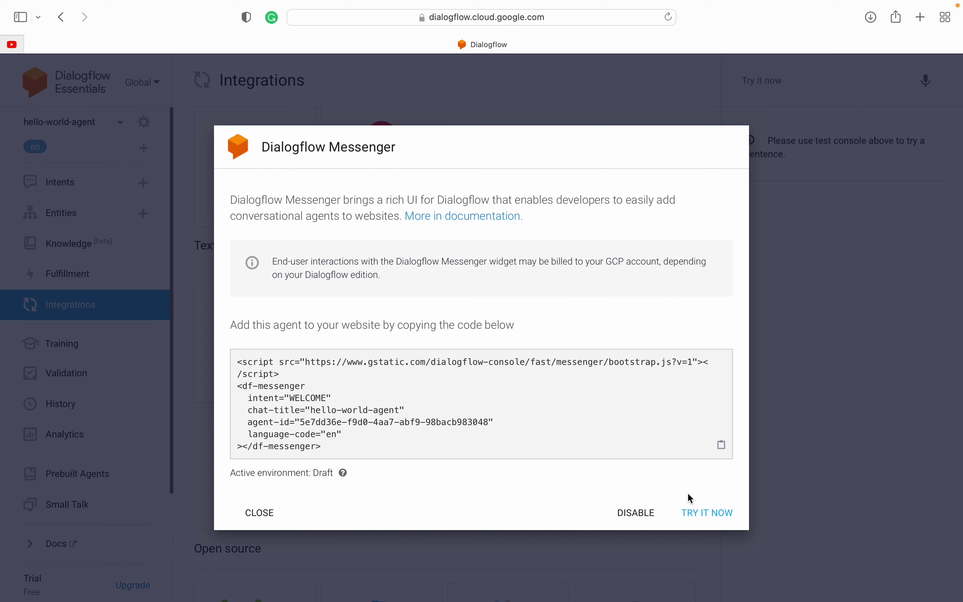
# Step: Launch the Messenger preview and send 'hi', then 'order pizza' after a typo
pyautogui.click(705, 514)
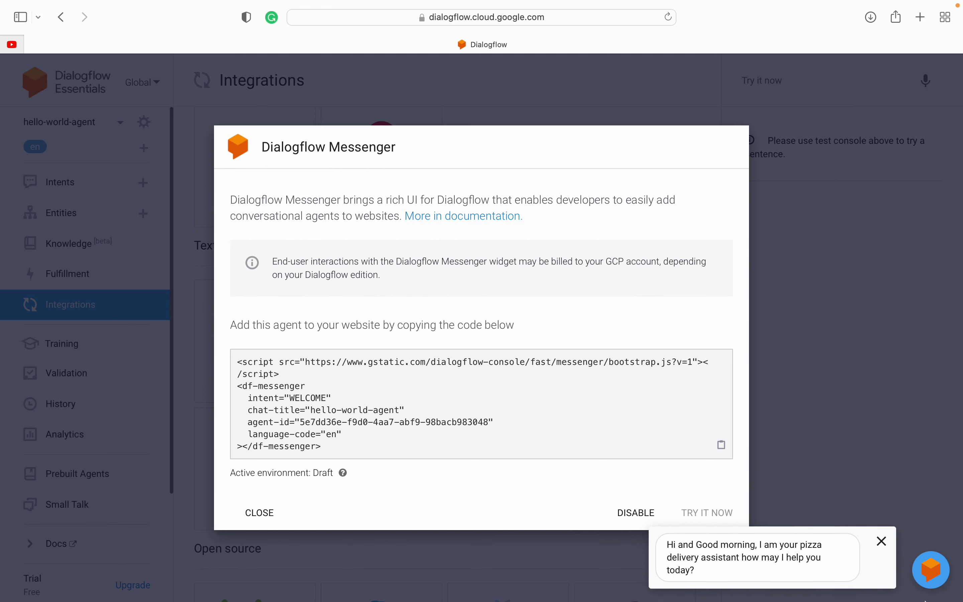
pyautogui.click(774, 567)
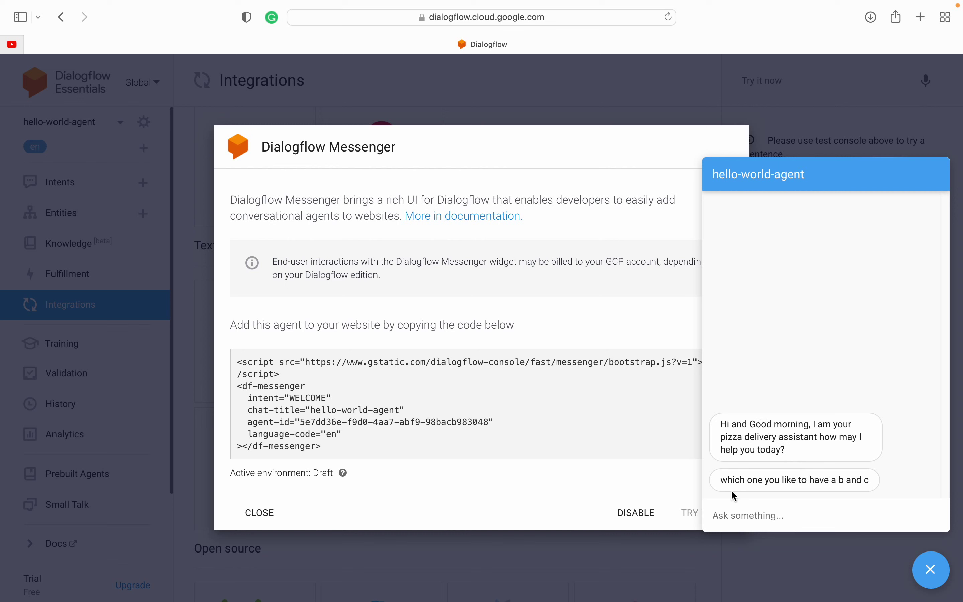
pyautogui.click(748, 513)
pyautogui.write('hi')
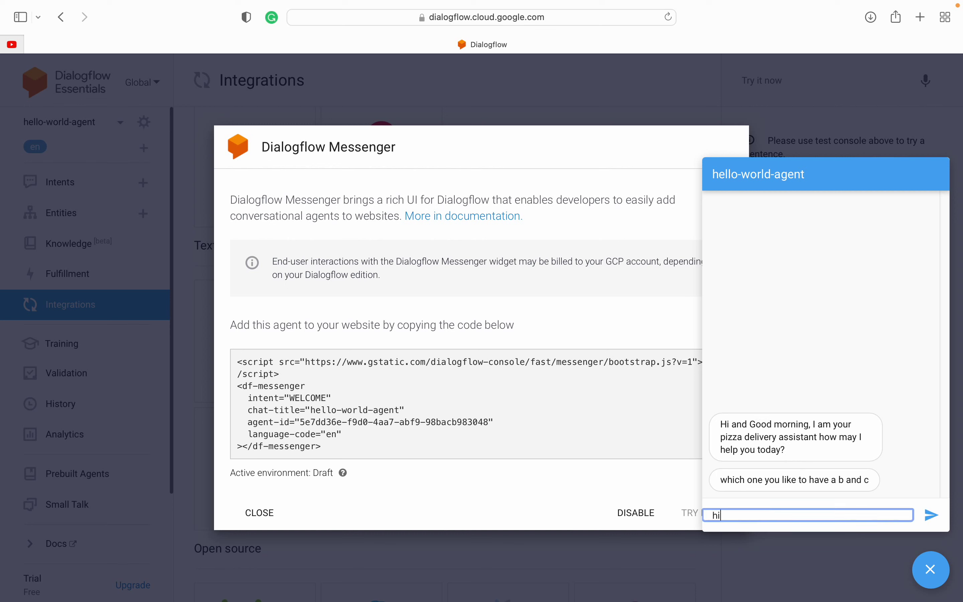
pyautogui.press('Return')
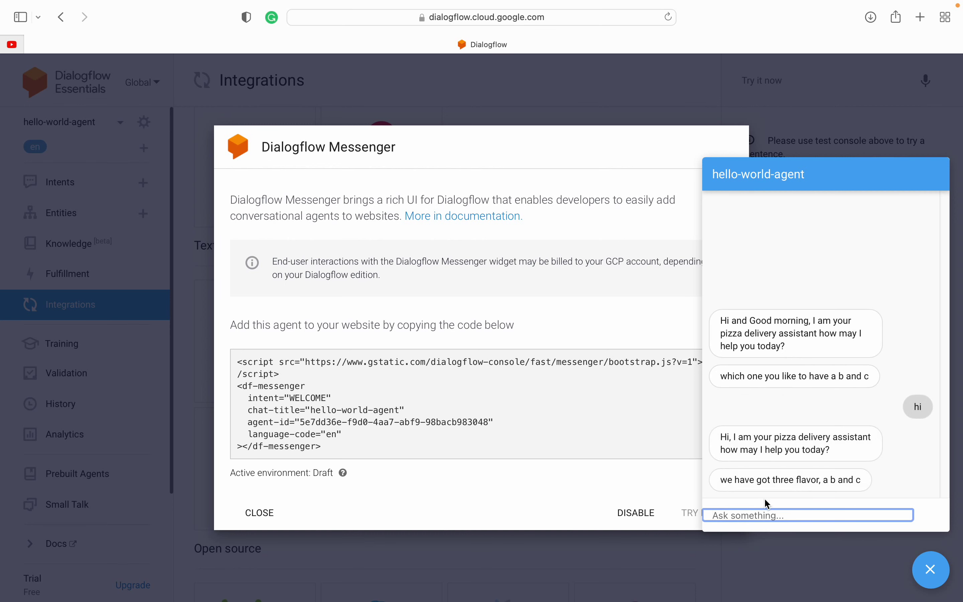
pyautogui.write('order opizza')
pyautogui.press('Return')
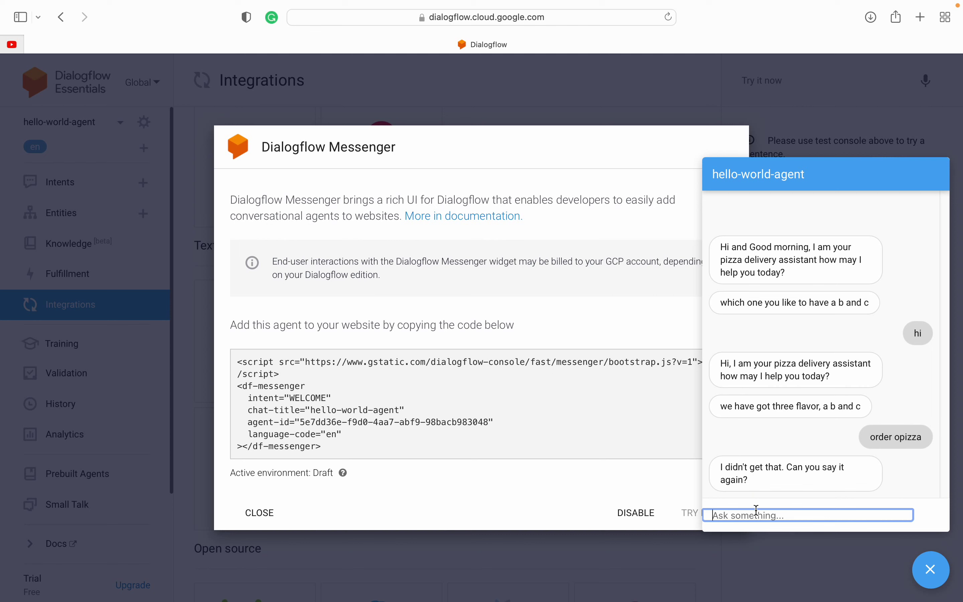
pyautogui.write('order pizza')
pyautogui.press('Return')
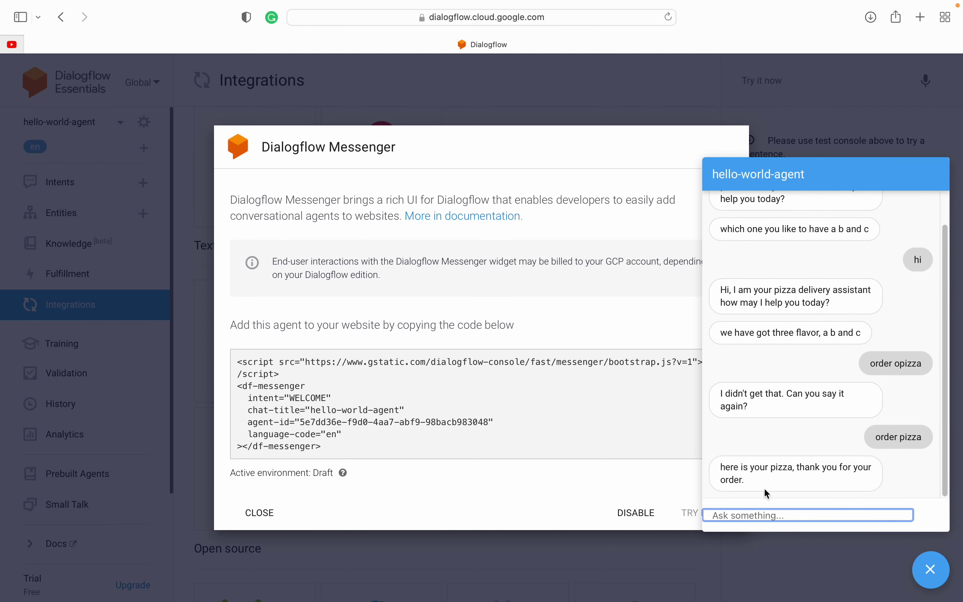
# Step: Review the pizza confirmation reply, then close the chat panel and Messenger settings
pyautogui.moveTo(730, 469); pyautogui.dragTo(771, 481)
pyautogui.click(770, 481)
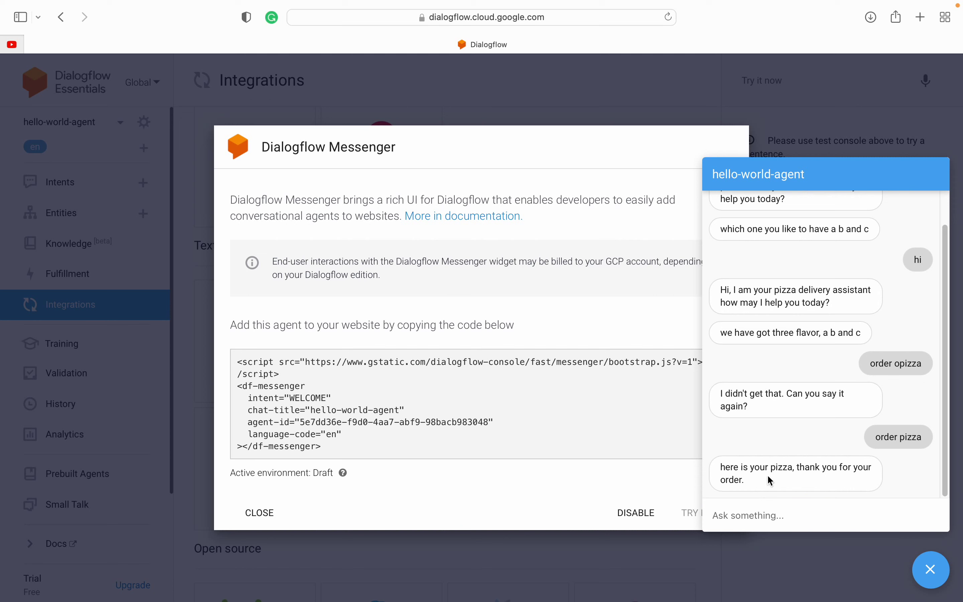
pyautogui.scroll(2, 794, 249)
pyautogui.scroll(-3, 793, 250)
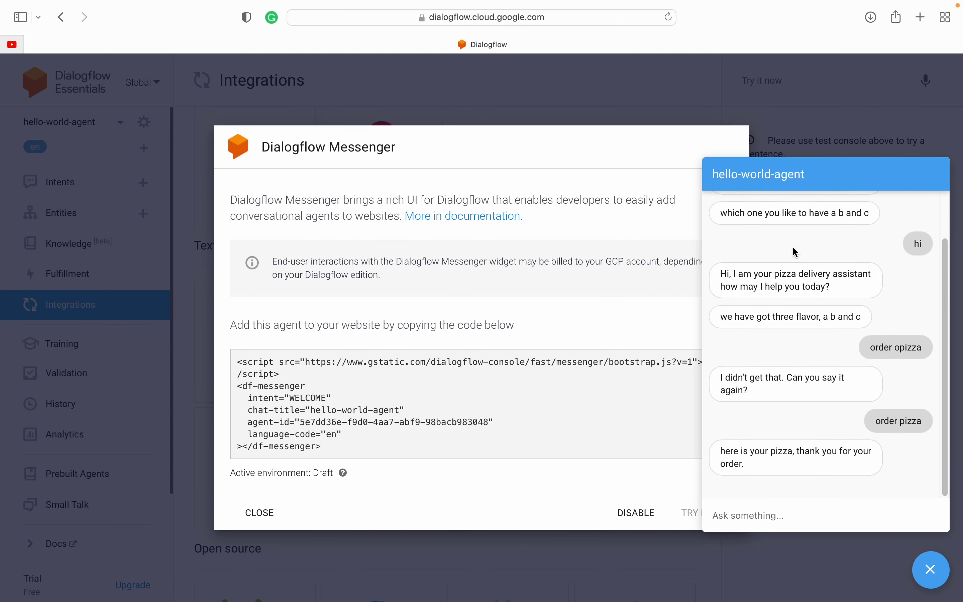
pyautogui.scroll(1, 794, 252)
pyautogui.click(933, 573)
pyautogui.click(936, 577)
pyautogui.click(938, 580)
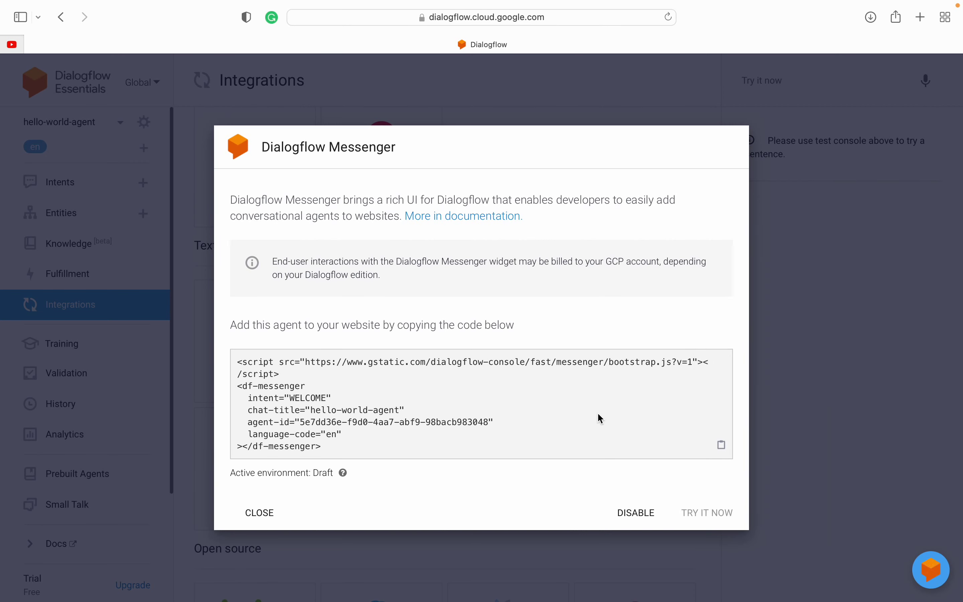
pyautogui.click(794, 261)
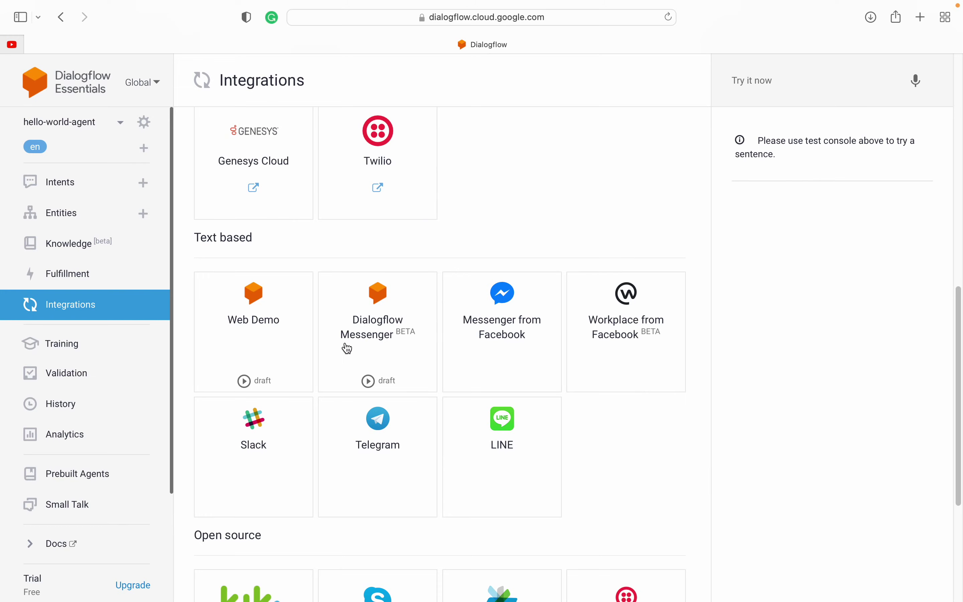
# Step: Scroll the Integrations page, then open the Intents list from the left sidebar
pyautogui.scroll(-4, 312, 328)
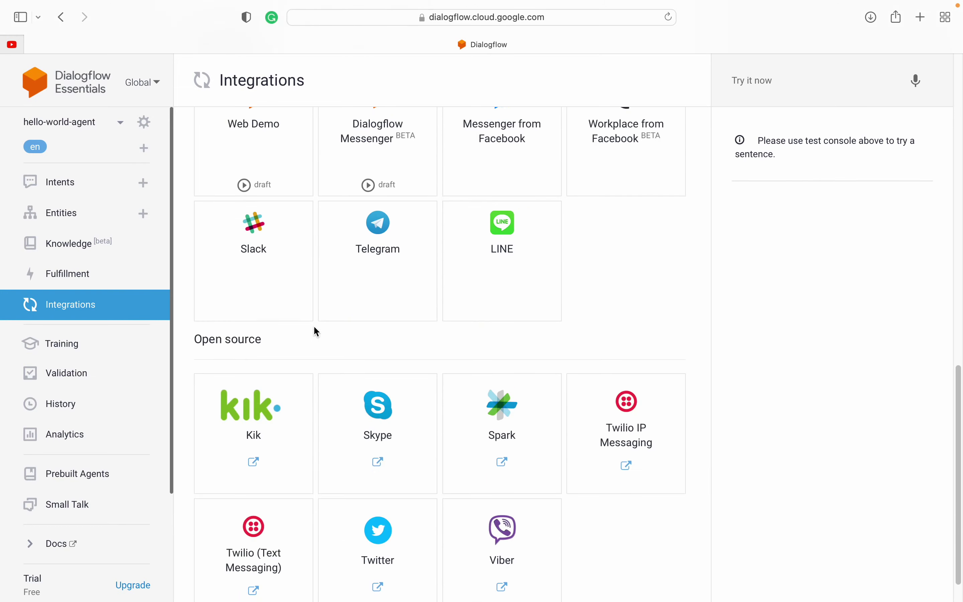
pyautogui.scroll(6, 314, 327)
pyautogui.scroll(7, 313, 328)
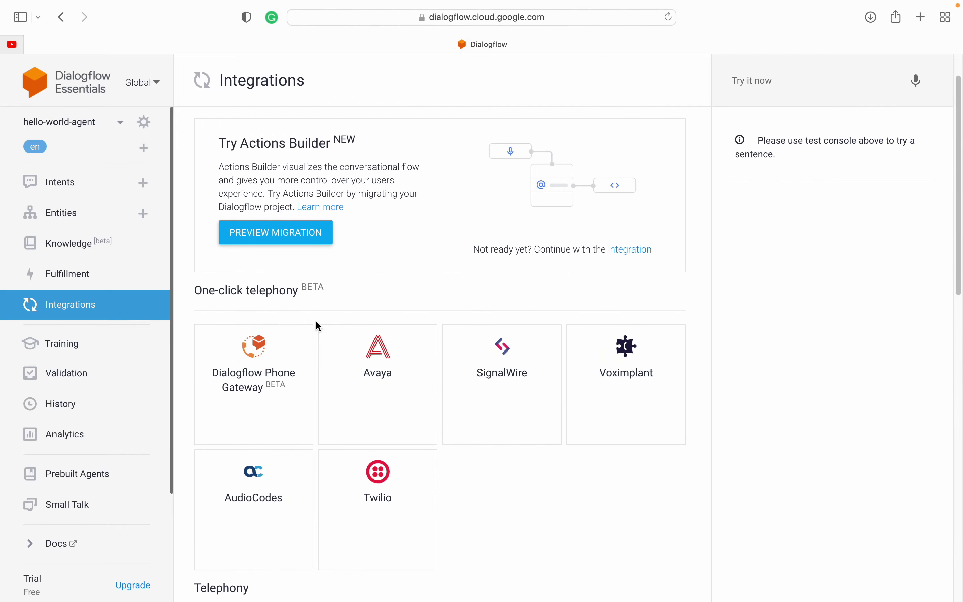
pyautogui.moveTo(471, 3)
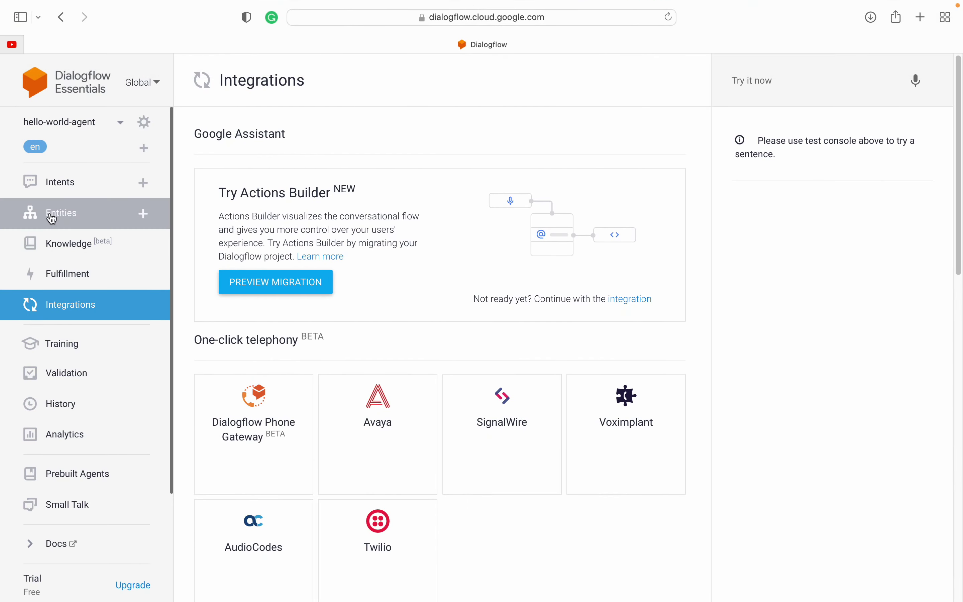
pyautogui.click(65, 185)
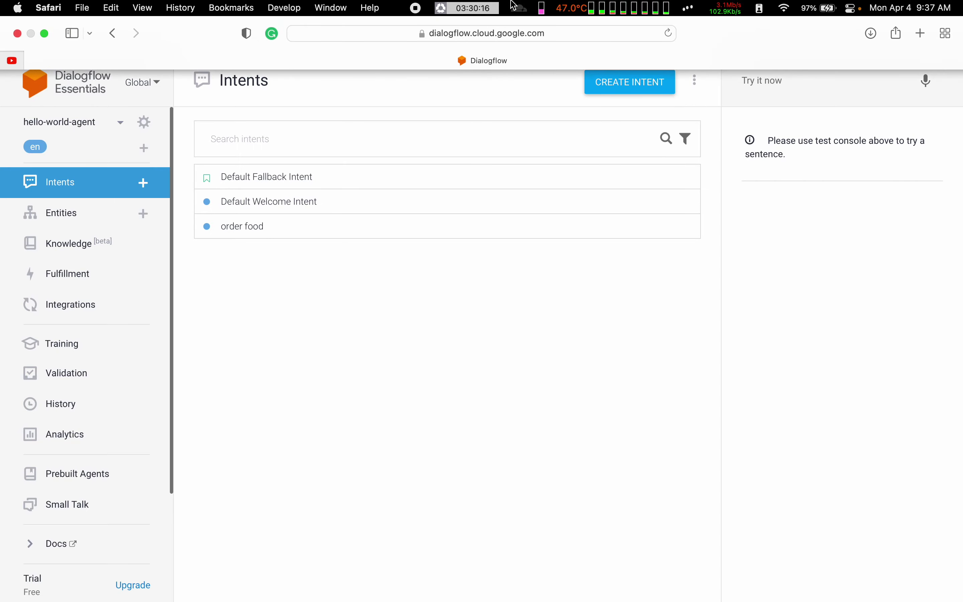
# Step: Open 'order food', collapse Training phrases and Action and parameters, keeping Responses expanded
pyautogui.click(242, 227)
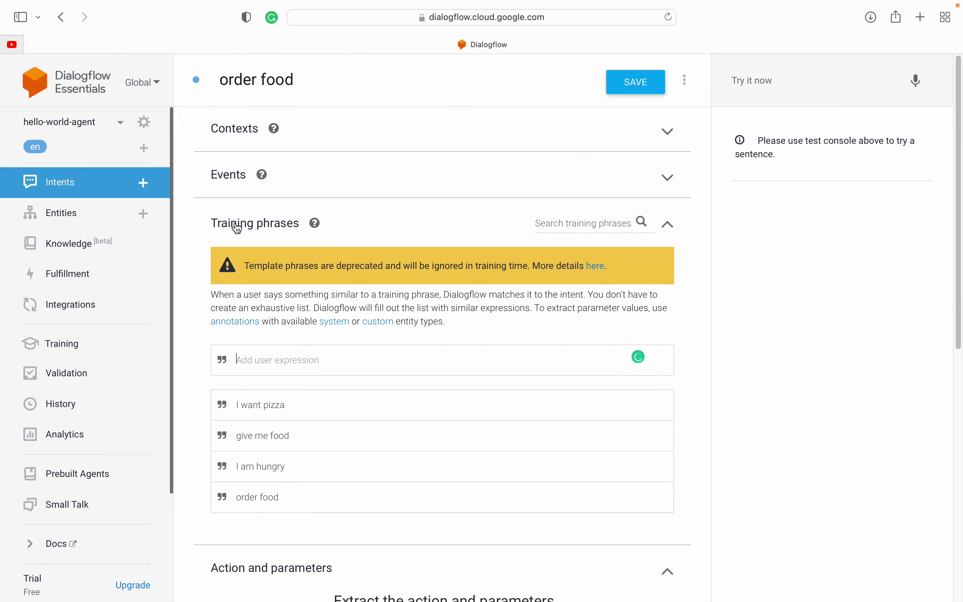
pyautogui.click(237, 229)
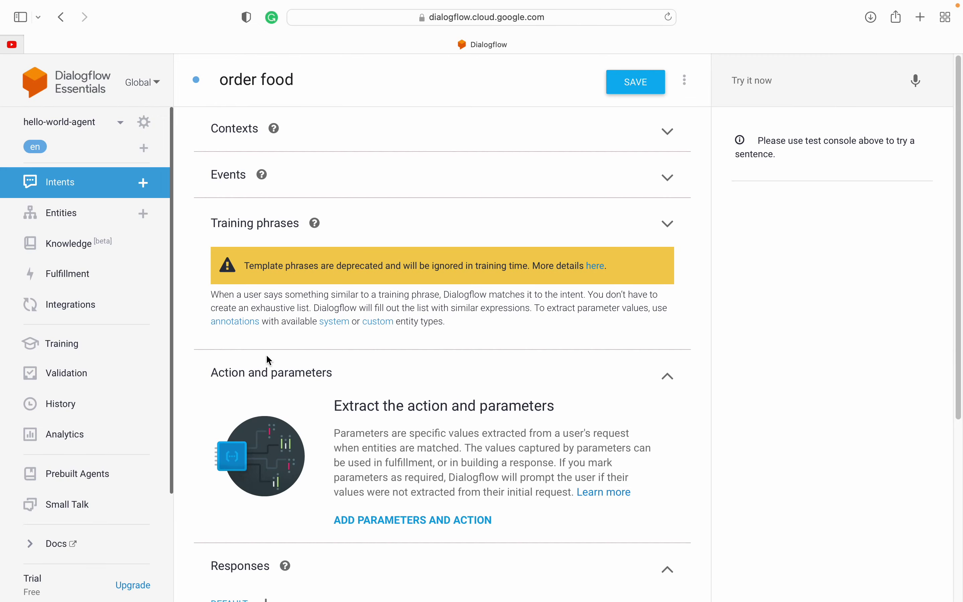
pyautogui.click(274, 378)
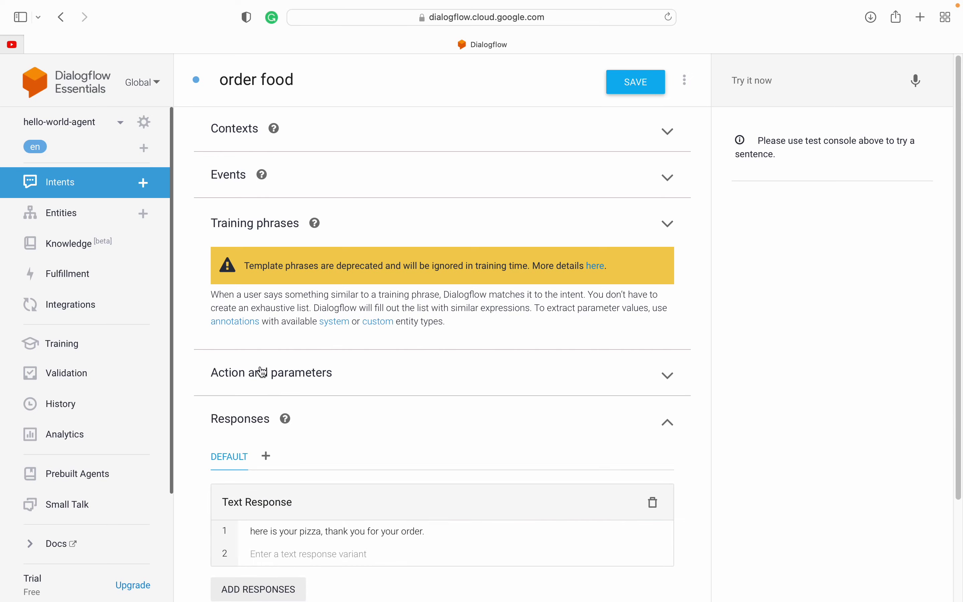
pyautogui.scroll(-1, 209, 423)
pyautogui.click(669, 207)
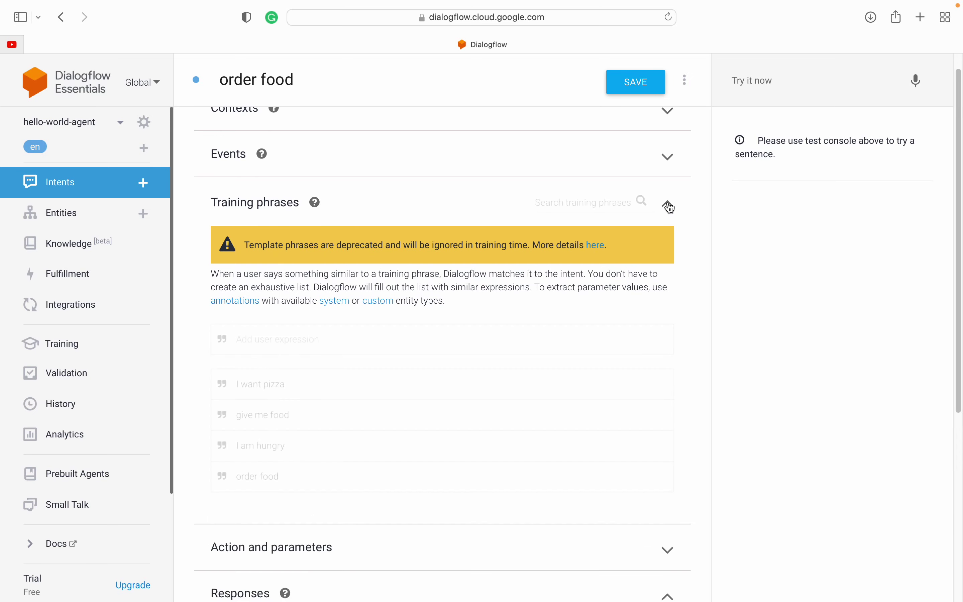
pyautogui.click(668, 204)
pyautogui.scroll(-5, 265, 428)
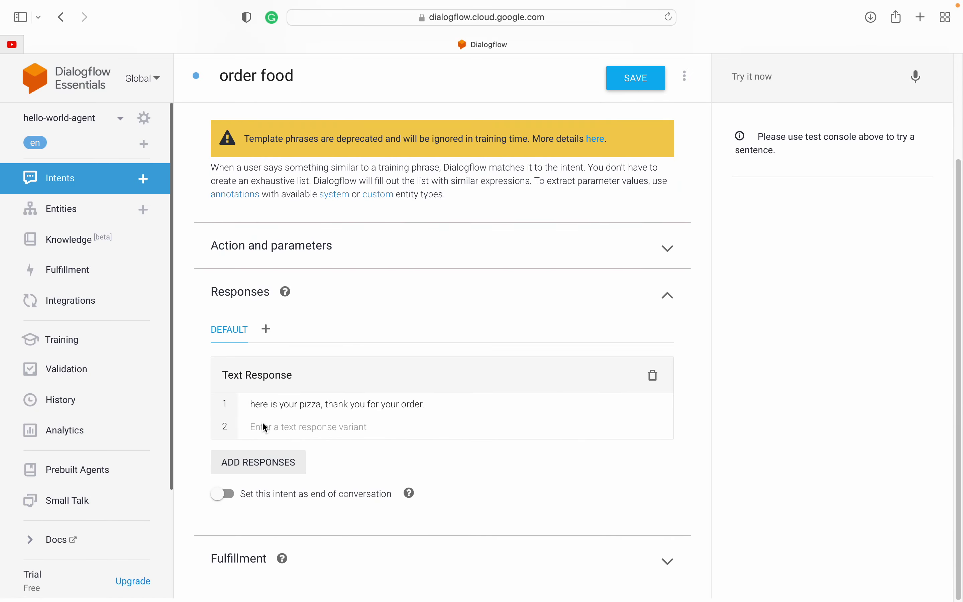
pyautogui.click(668, 299)
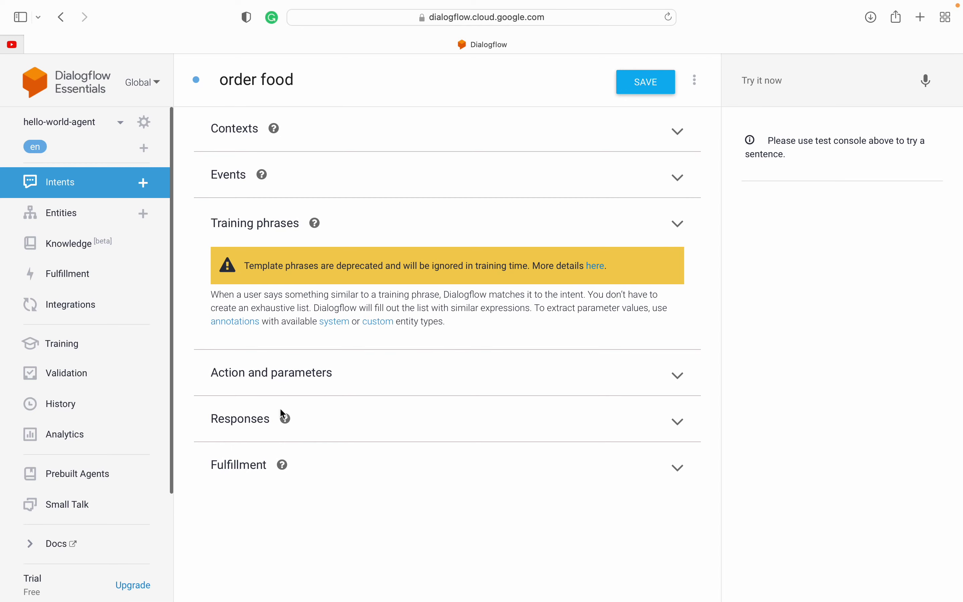
pyautogui.click(680, 423)
pyautogui.scroll(-5, 301, 463)
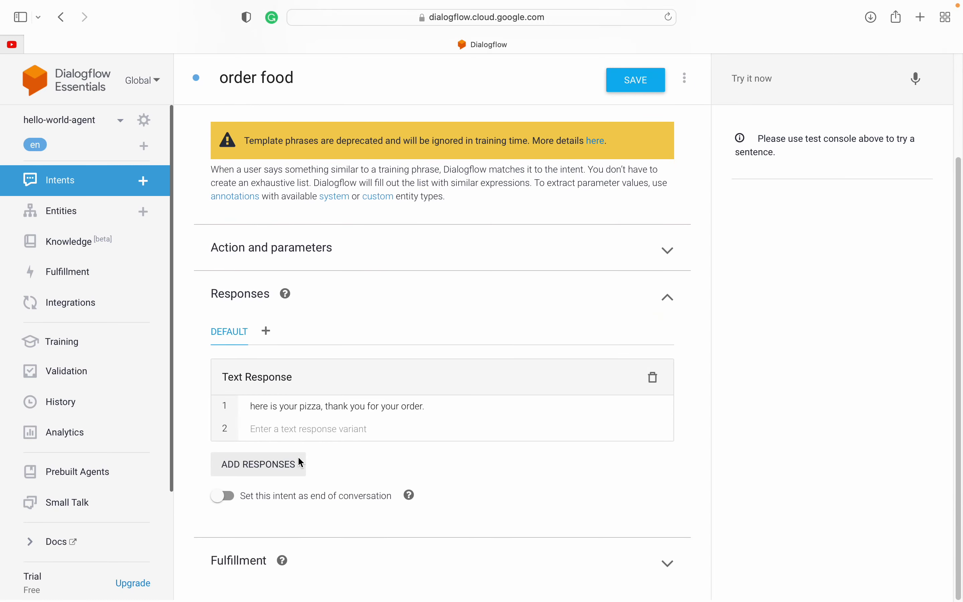
pyautogui.moveTo(377, 4)
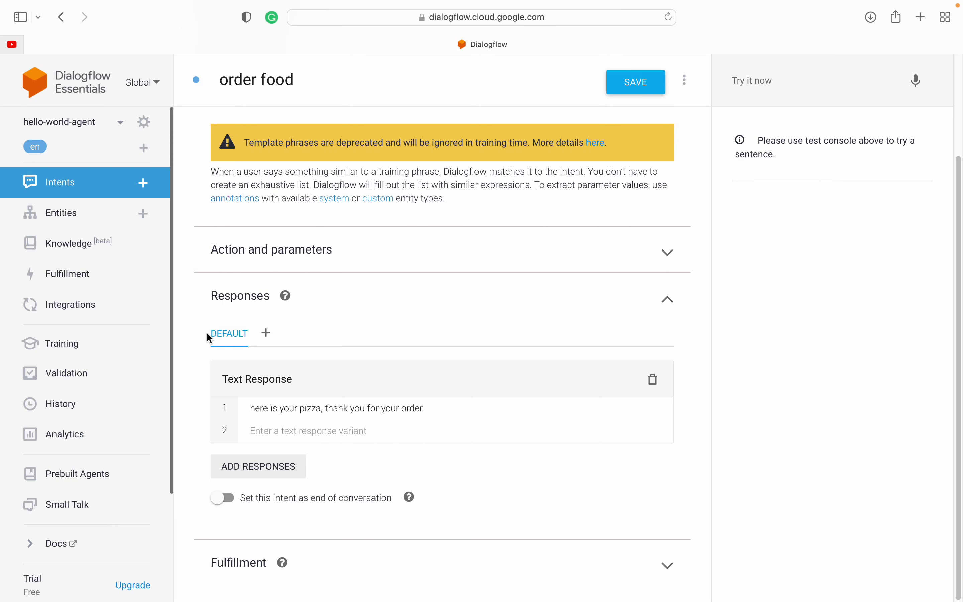
# Step: Add a Dialogflow phone gateway response tab to the order food intent
pyautogui.click(266, 337)
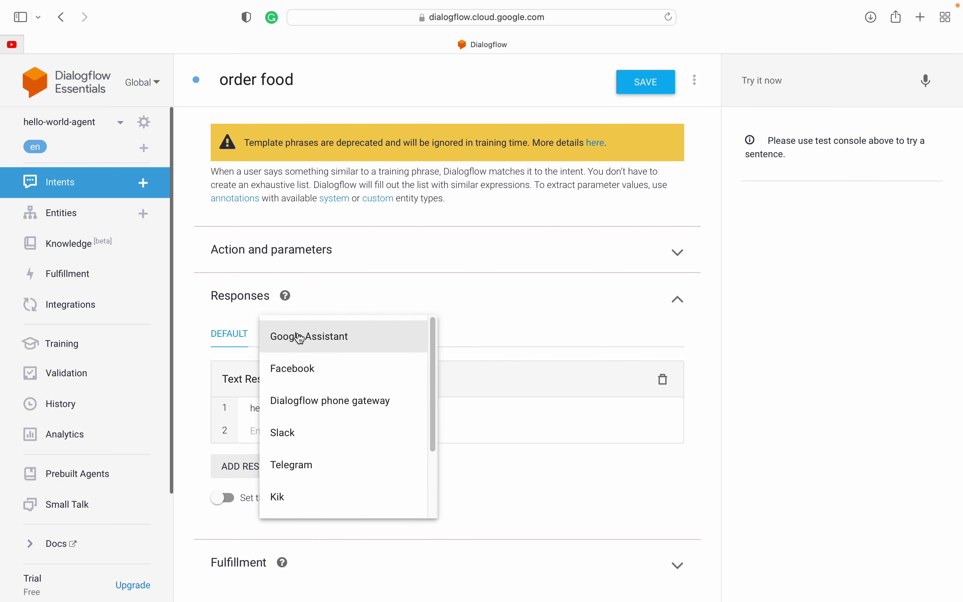
pyautogui.scroll(-2, 322, 405)
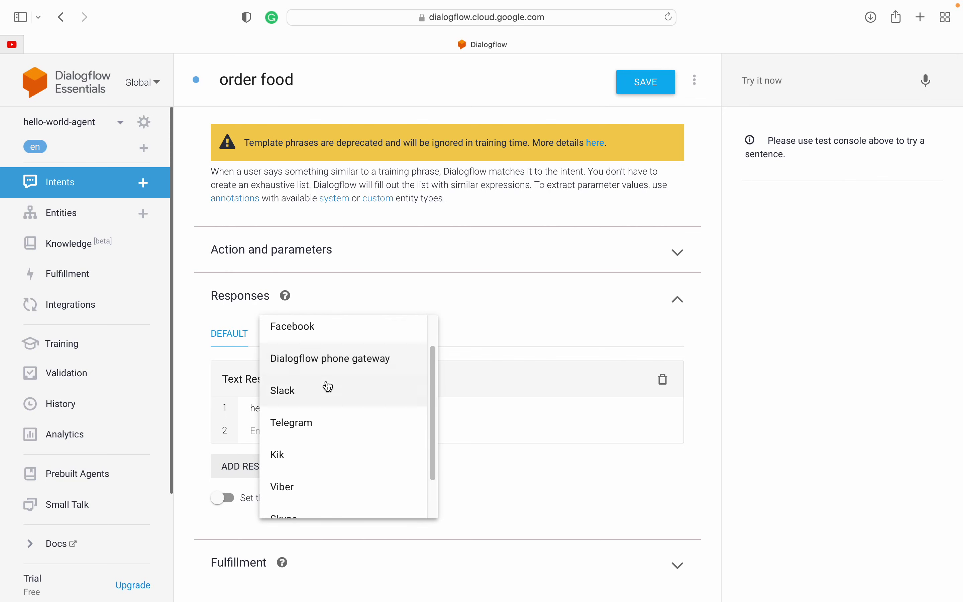
pyautogui.click(341, 372)
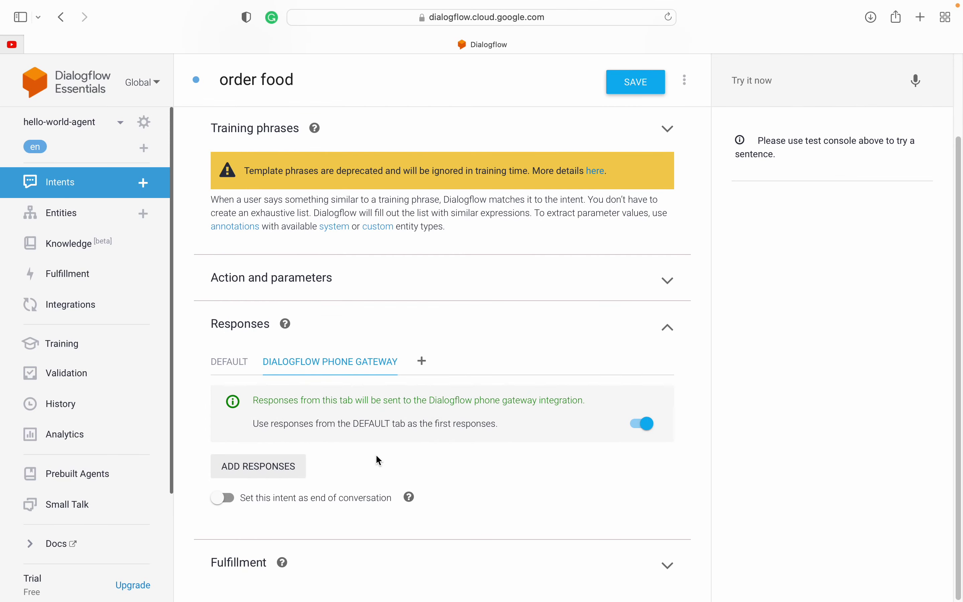
pyautogui.click(228, 362)
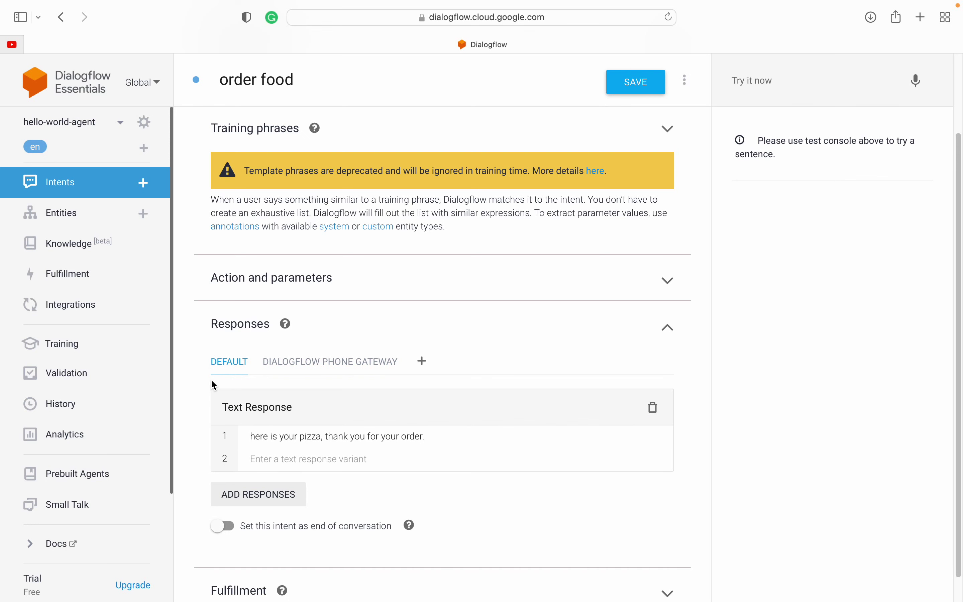
pyautogui.click(329, 363)
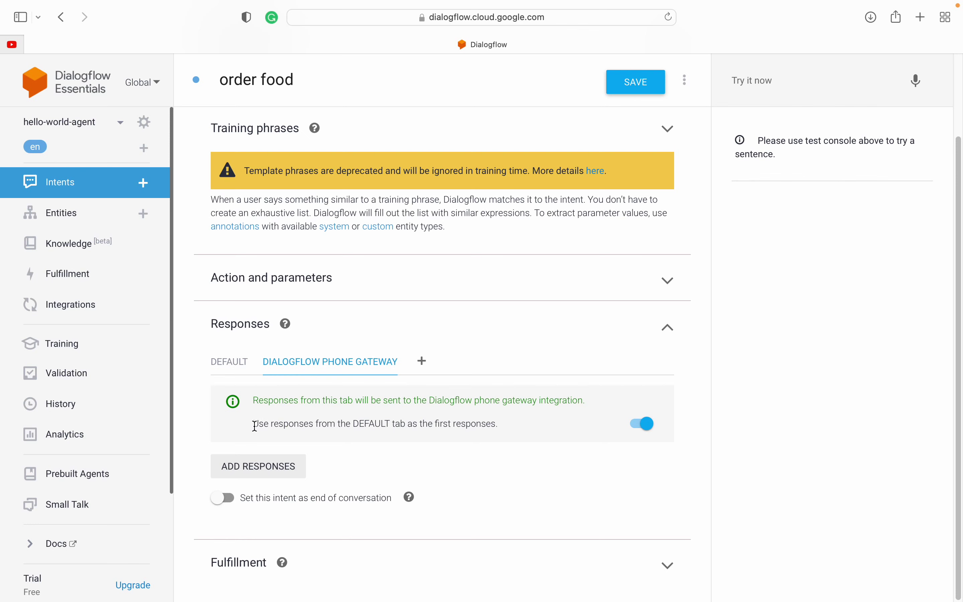
# Step: Turn off 'Use responses from the DEFAULT tab' and save the intent
pyautogui.moveTo(254, 425); pyautogui.dragTo(456, 426)
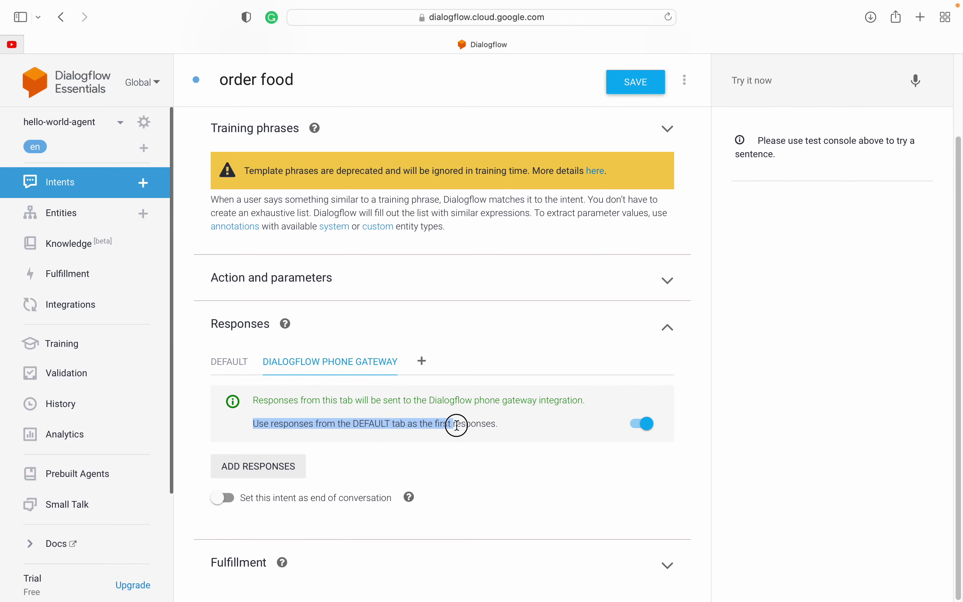
pyautogui.click(478, 424)
pyautogui.doubleClick(477, 424)
pyautogui.click(477, 423)
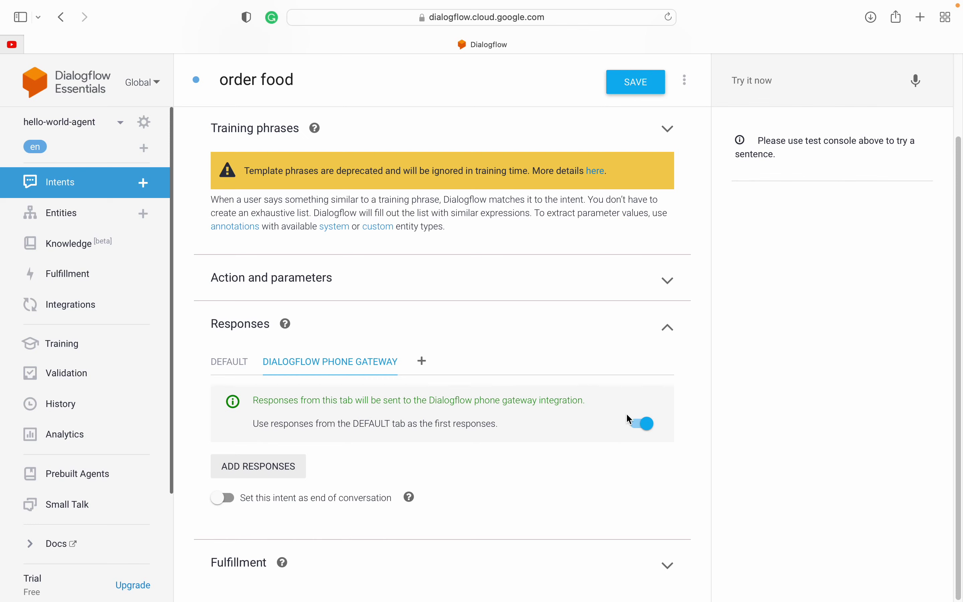
pyautogui.click(643, 424)
pyautogui.click(633, 83)
# Step: Add empty Play Audio, Synthesize Speech and Transfer Call blocks to the phone gateway tab
pyautogui.click(253, 466)
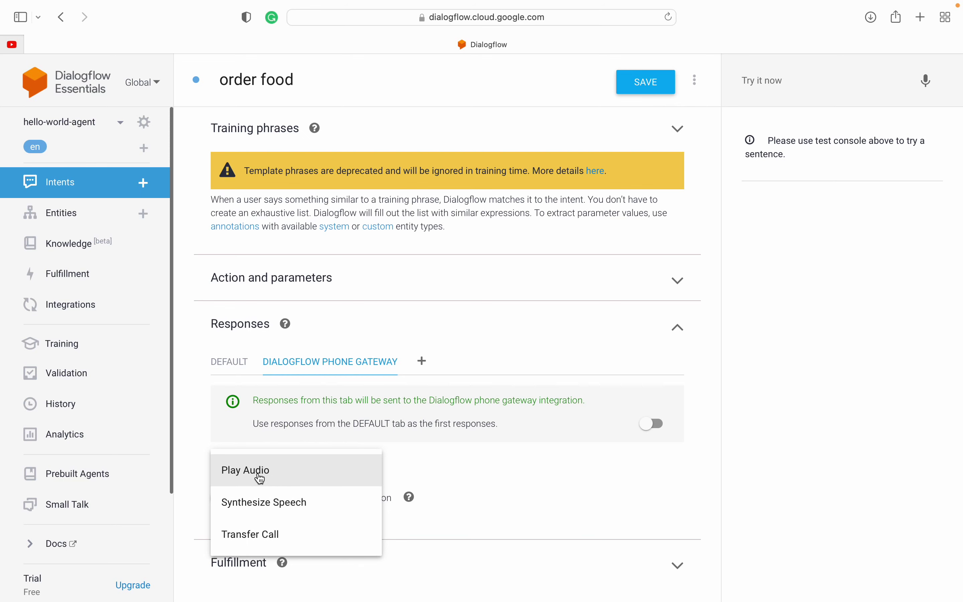
pyautogui.click(278, 480)
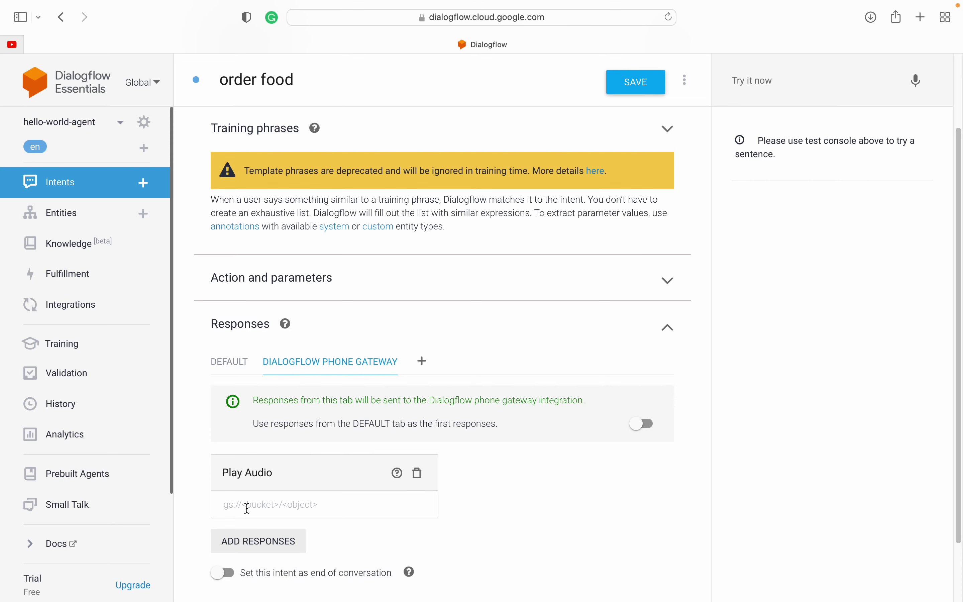
pyautogui.click(261, 506)
pyautogui.click(255, 548)
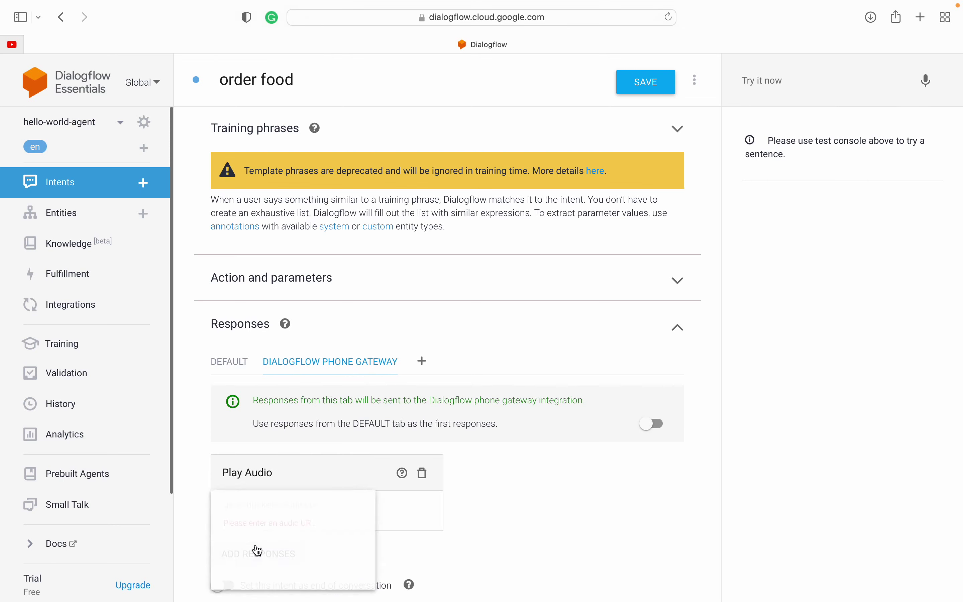
pyautogui.click(258, 545)
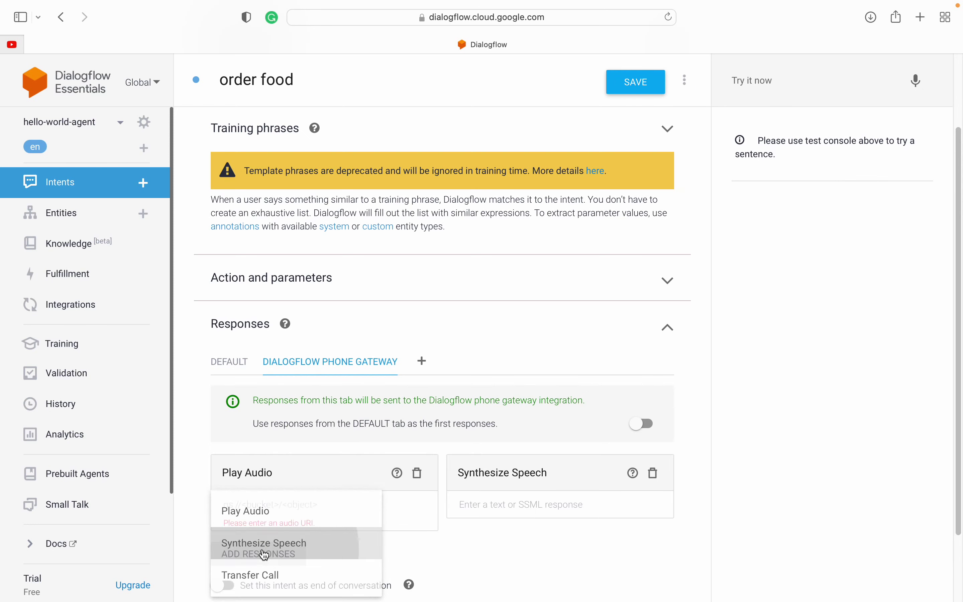
pyautogui.scroll(-2, 217, 419)
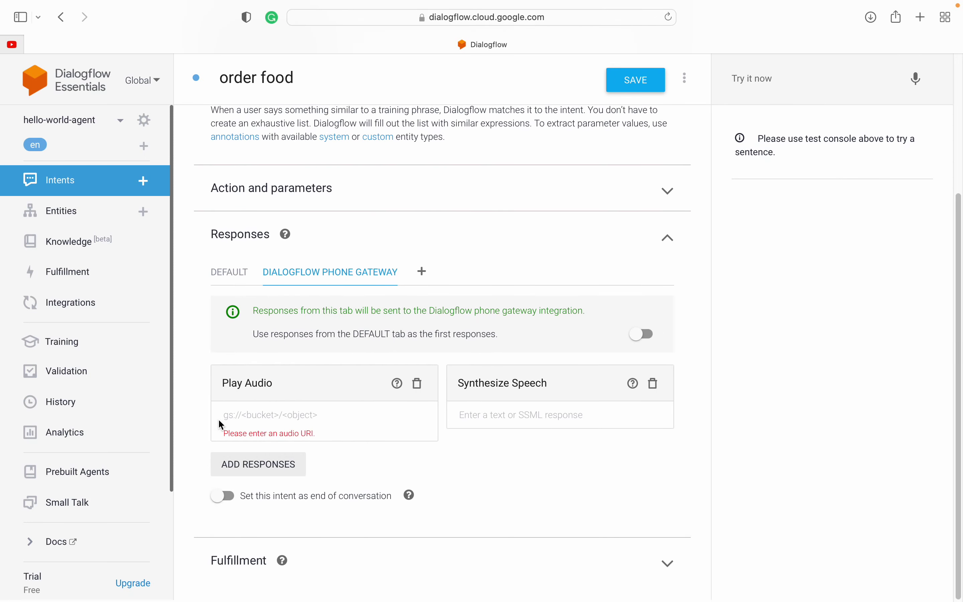
pyautogui.click(475, 420)
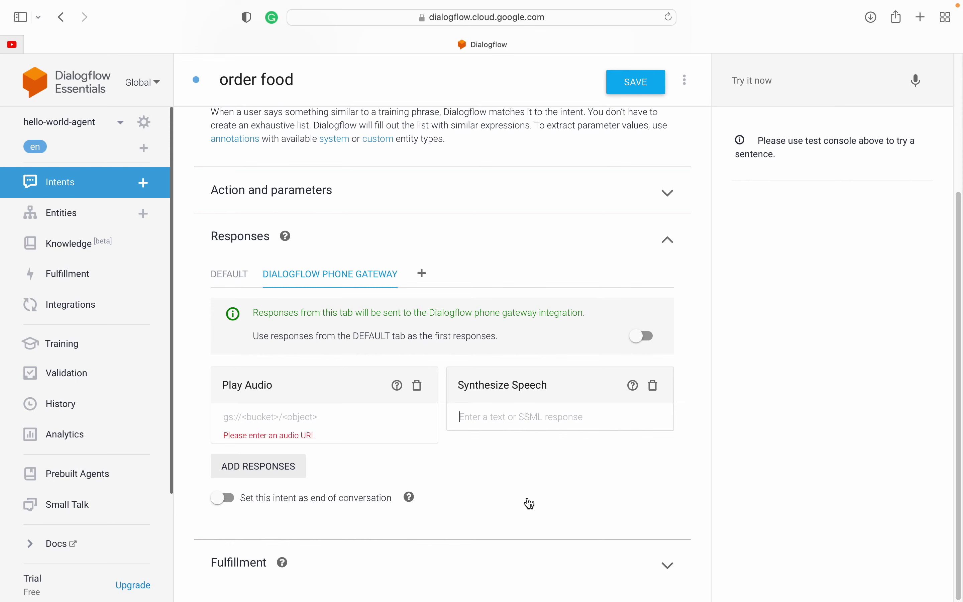
pyautogui.click(273, 473)
pyautogui.click(259, 534)
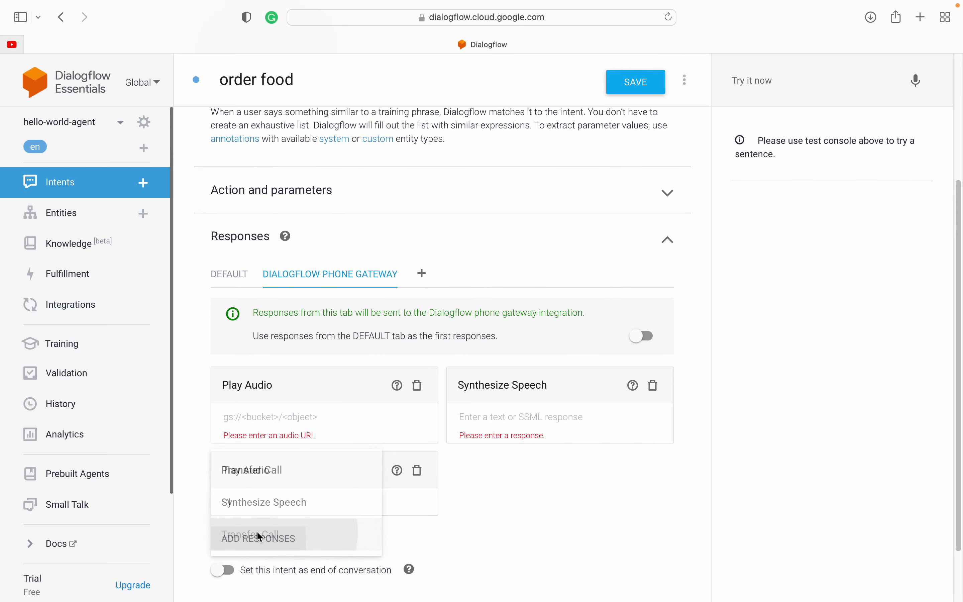
pyautogui.scroll(-3, 392, 513)
pyautogui.click(252, 429)
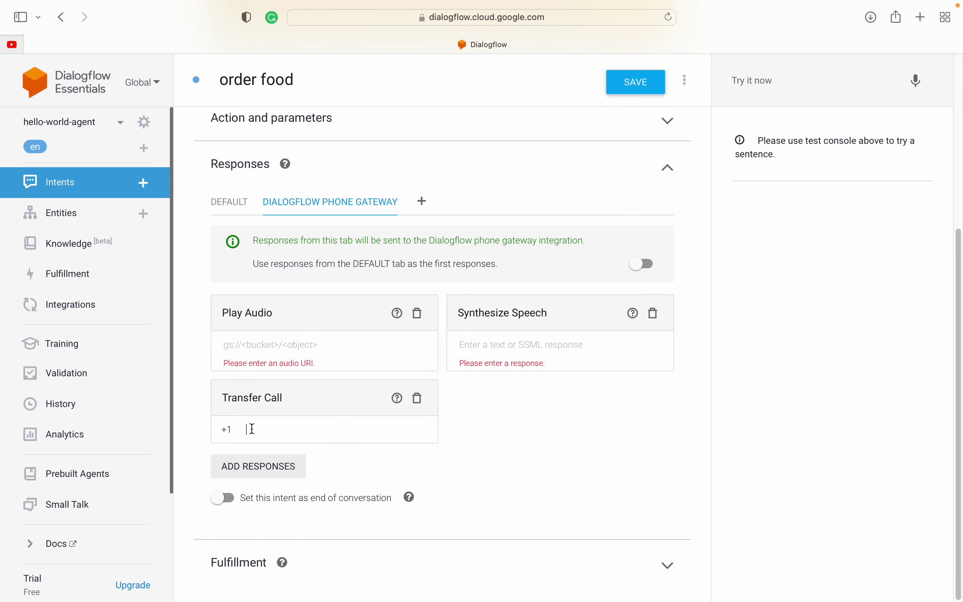
# Step: Enter the destination phone number after the +1 prefix in the Transfer Call response
pyautogui.click(226, 426)
pyautogui.moveTo(225, 427); pyautogui.dragTo(222, 428)
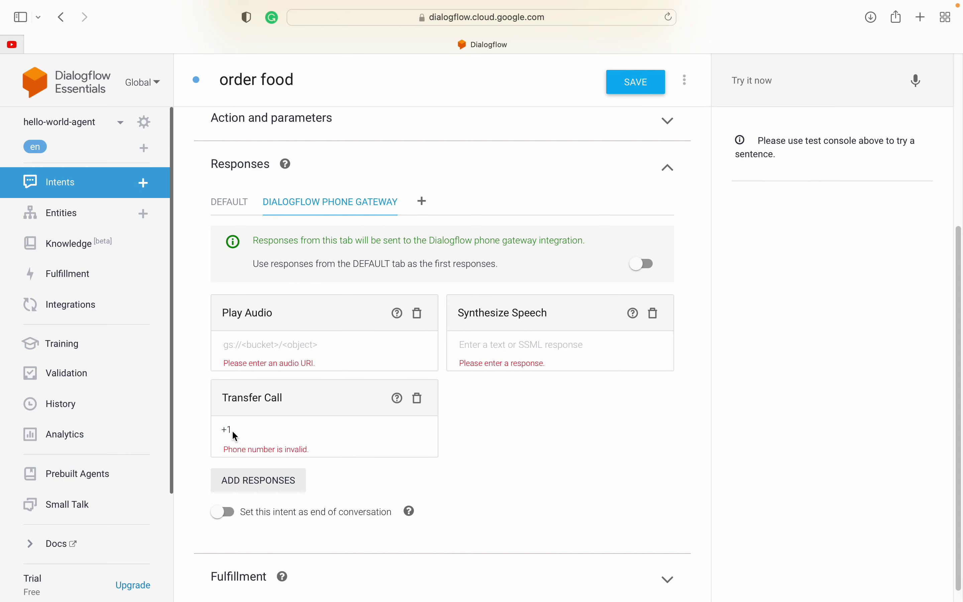
pyautogui.click(224, 429)
pyautogui.click(249, 431)
# Step: Drag the Transfer Call card to the top, then back below the others
pyautogui.scroll(3, 227, 318)
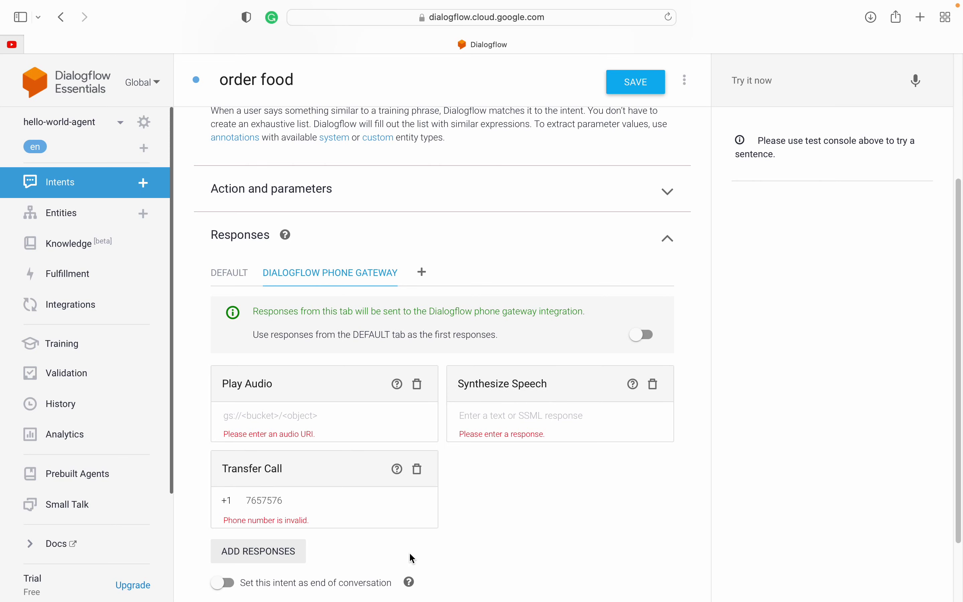
pyautogui.moveTo(285, 462); pyautogui.dragTo(249, 374)
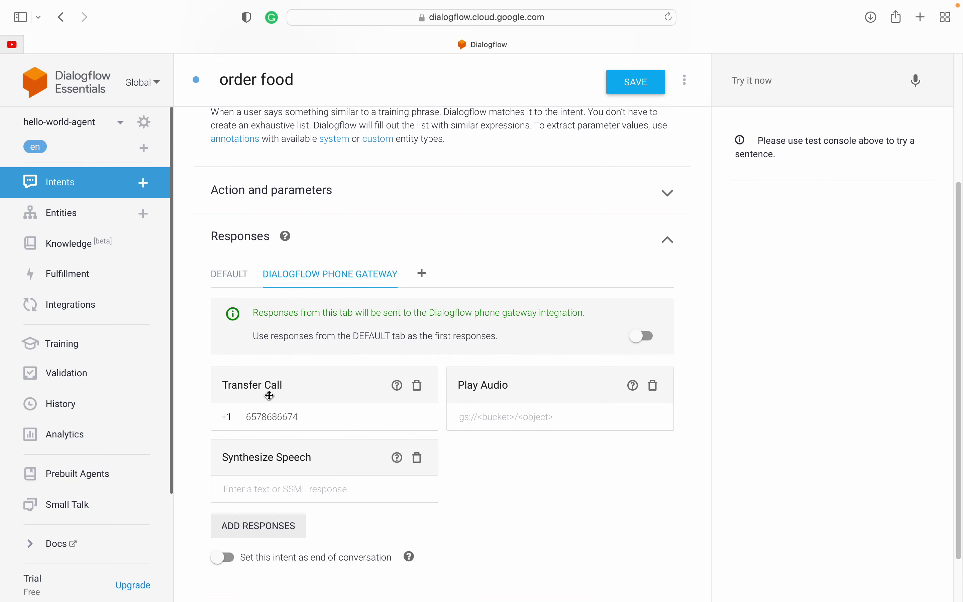
pyautogui.moveTo(258, 386); pyautogui.dragTo(253, 468)
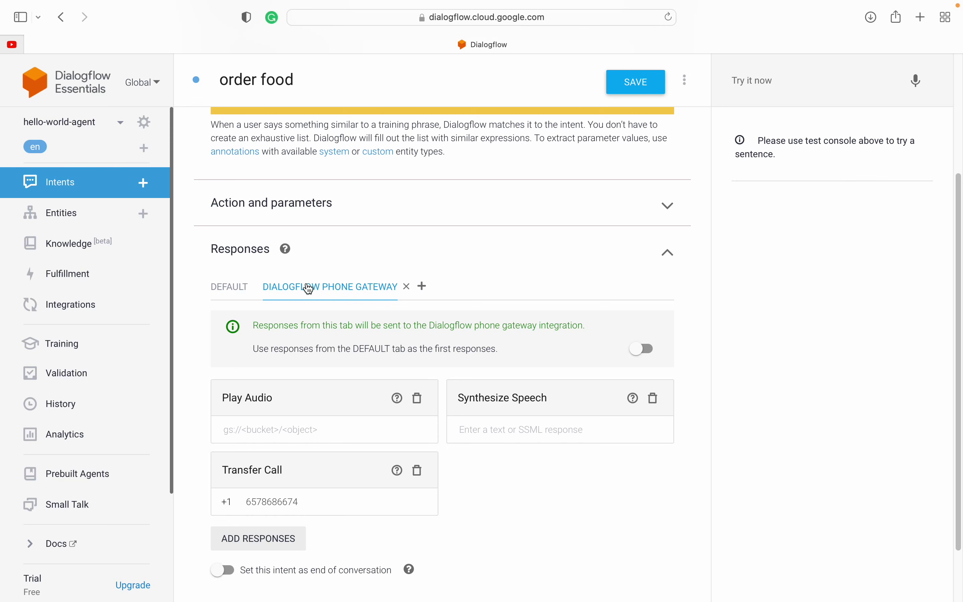
# Step: Pick Google Assistant from the integrations list as a new responses tab for order food
pyautogui.click(422, 288)
pyautogui.scroll(-2, 493, 348)
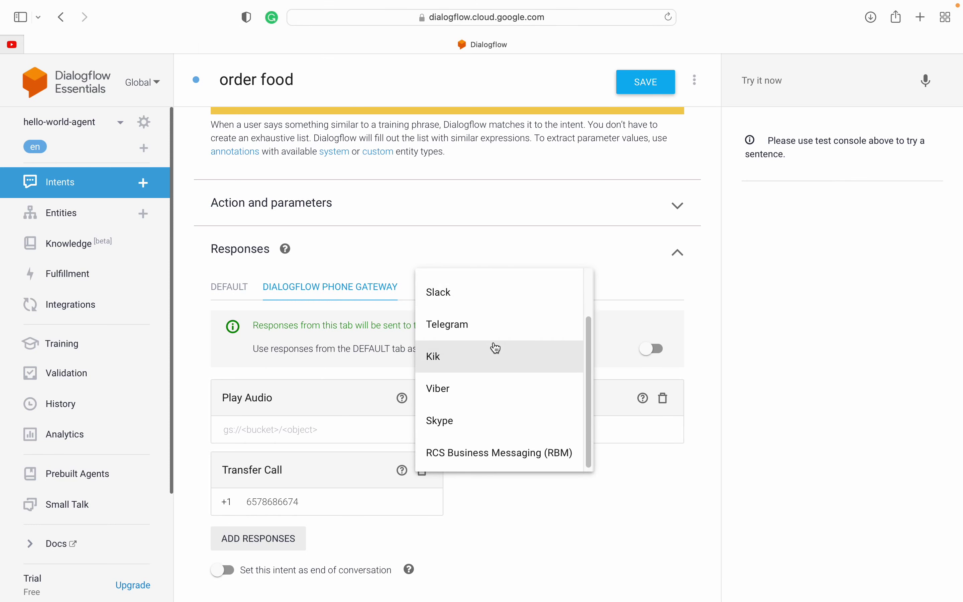
pyautogui.scroll(2, 495, 348)
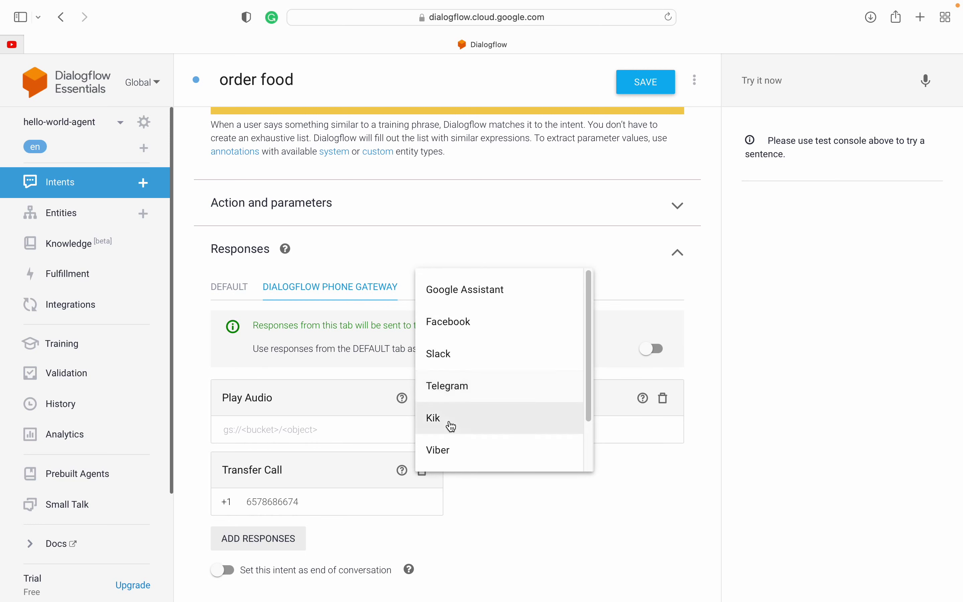
pyautogui.scroll(-2, 484, 455)
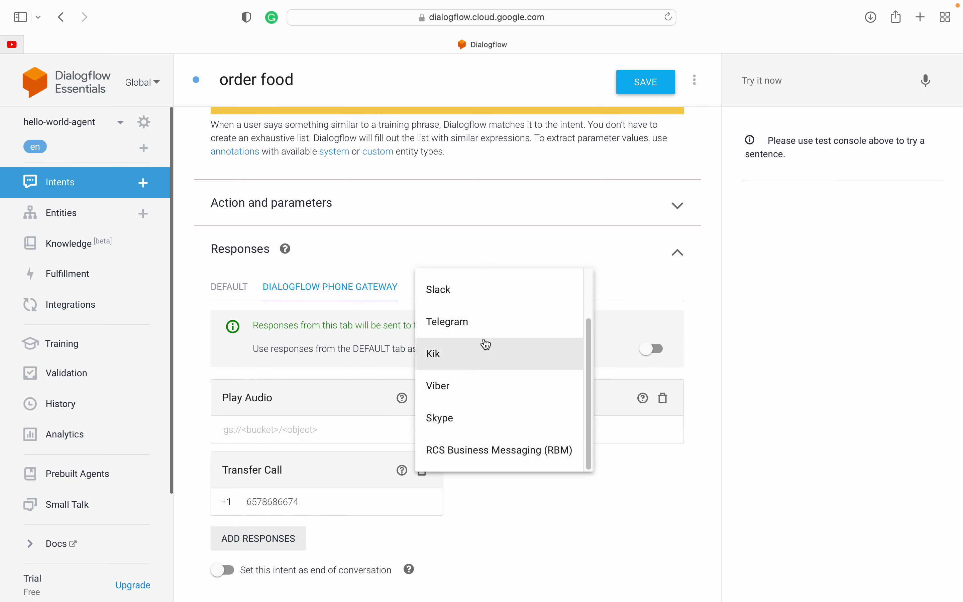
pyautogui.scroll(2, 486, 344)
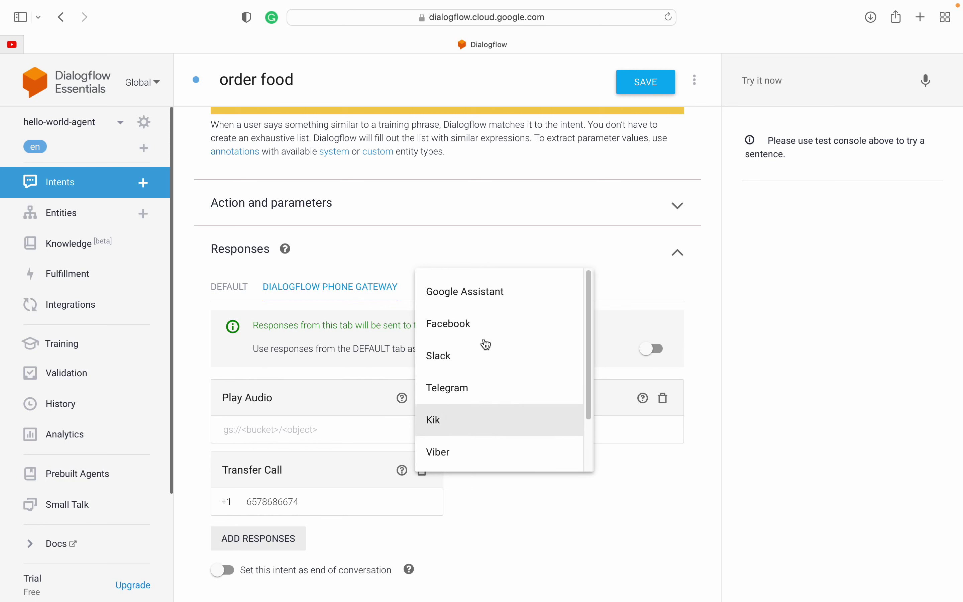
pyautogui.click(472, 297)
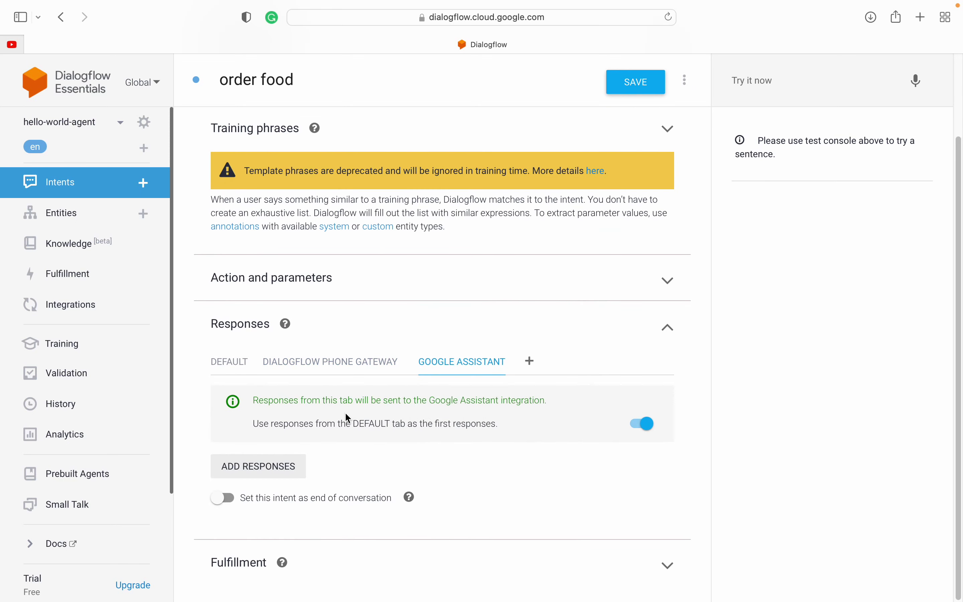
pyautogui.click(257, 470)
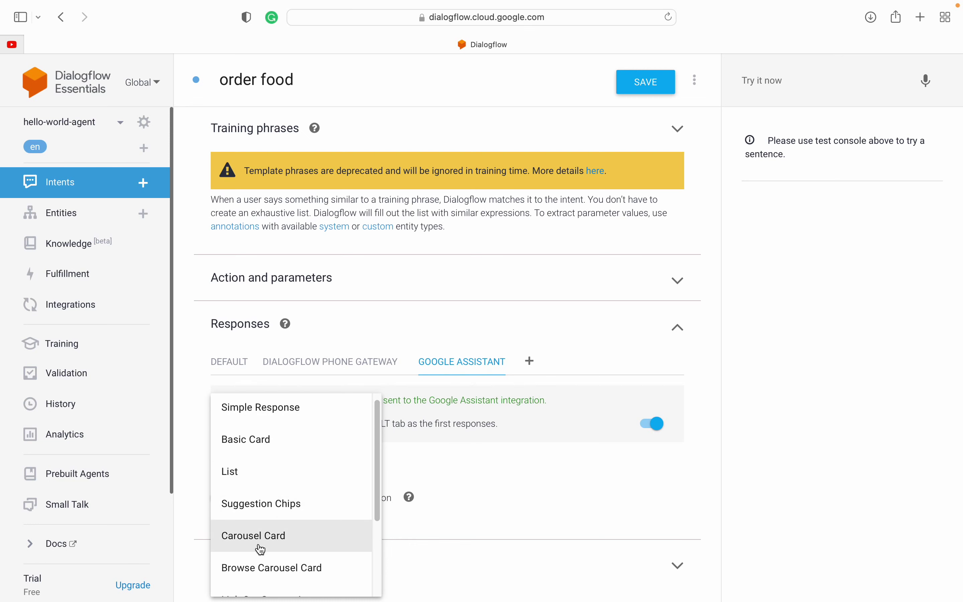
pyautogui.scroll(-3, 261, 550)
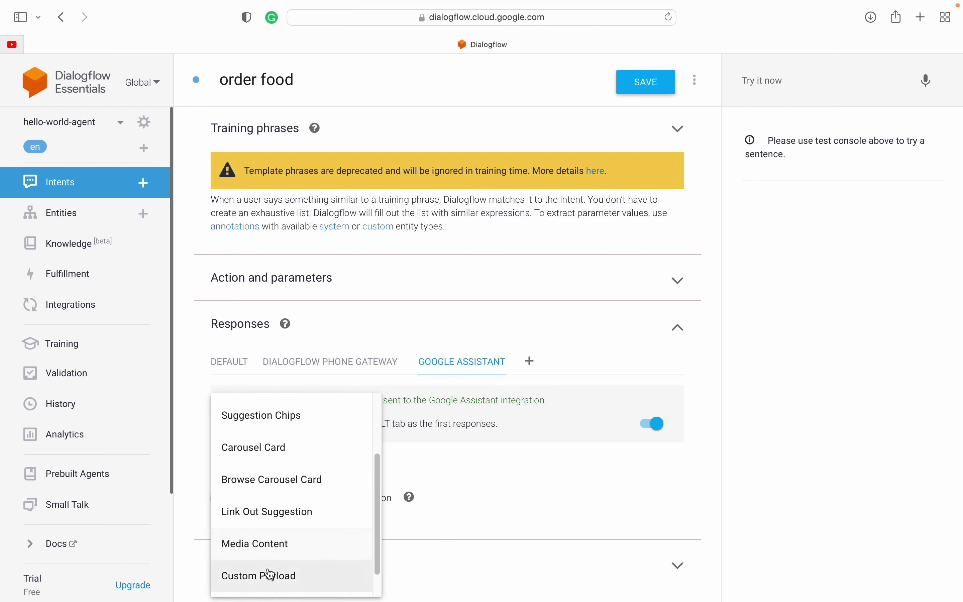
pyautogui.scroll(-3, 269, 573)
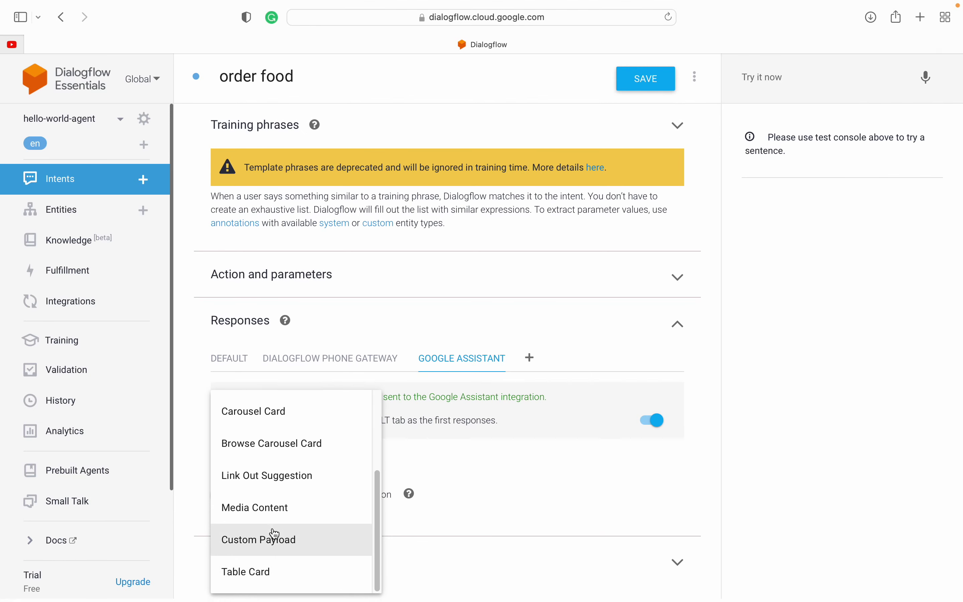
pyautogui.scroll(4, 283, 512)
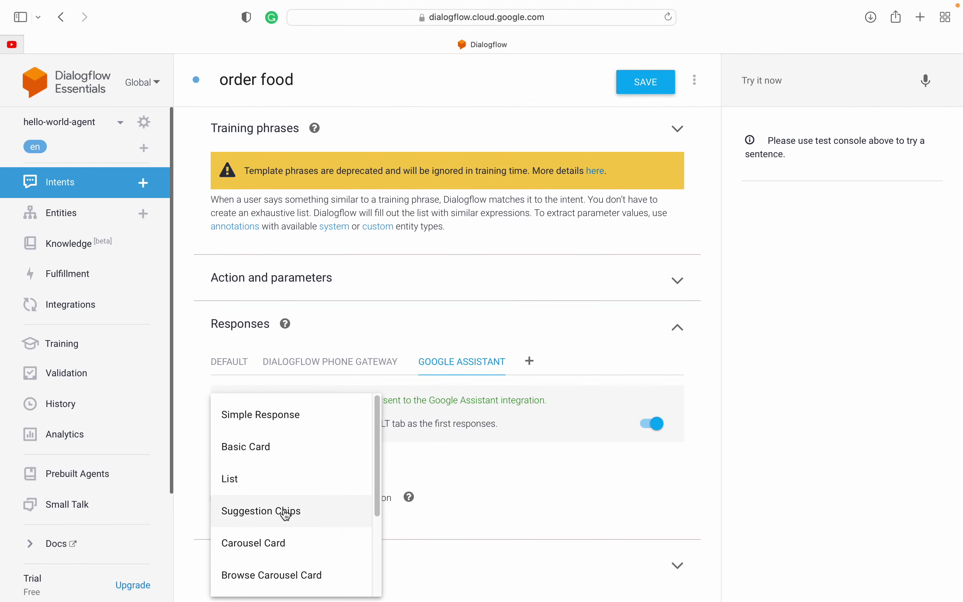
pyautogui.click(193, 398)
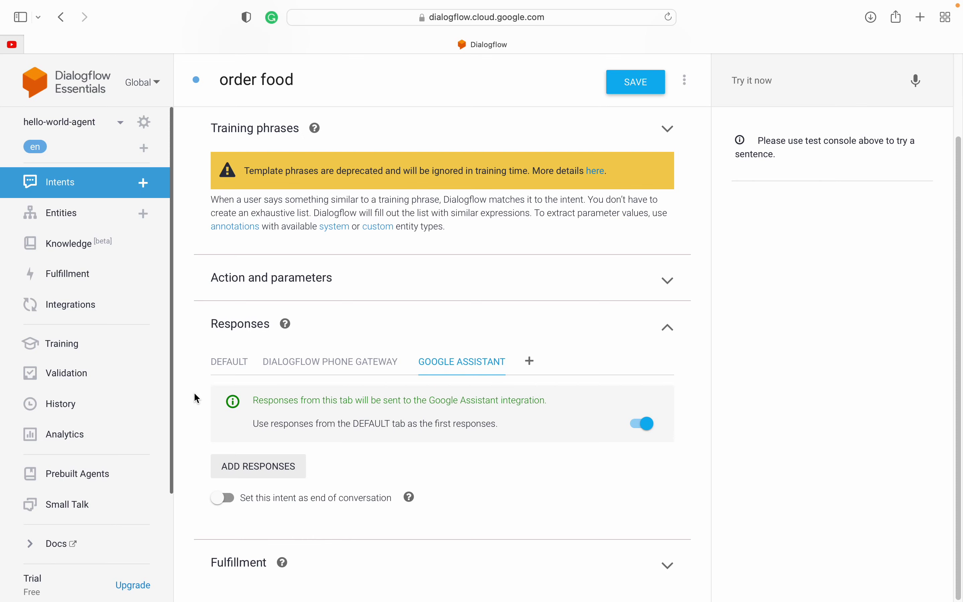
# Step: Scroll through the Google Assistant response-type dropdown to compare the rich response options
pyautogui.click(259, 466)
pyautogui.scroll(-2, 250, 457)
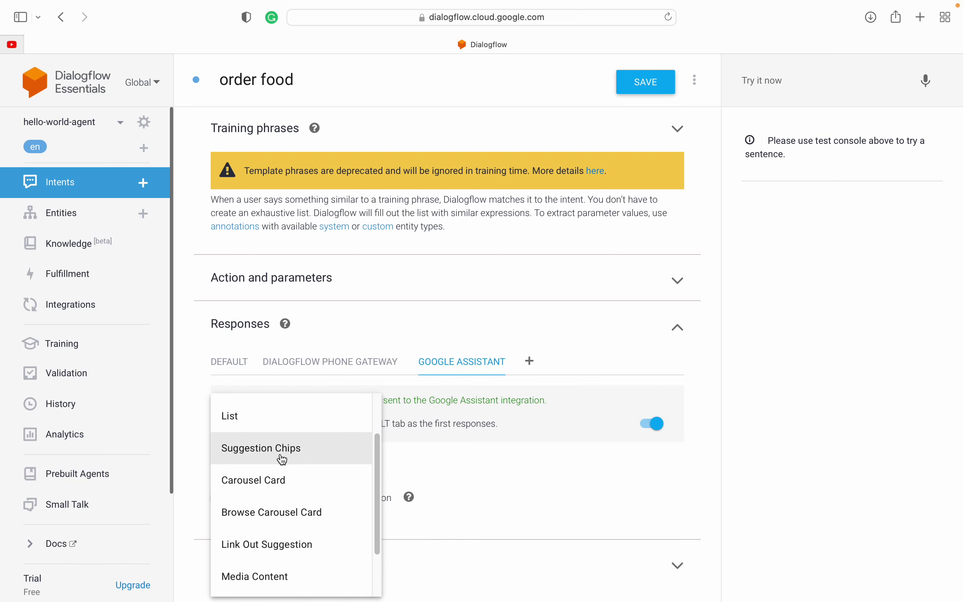
pyautogui.scroll(-1, 271, 514)
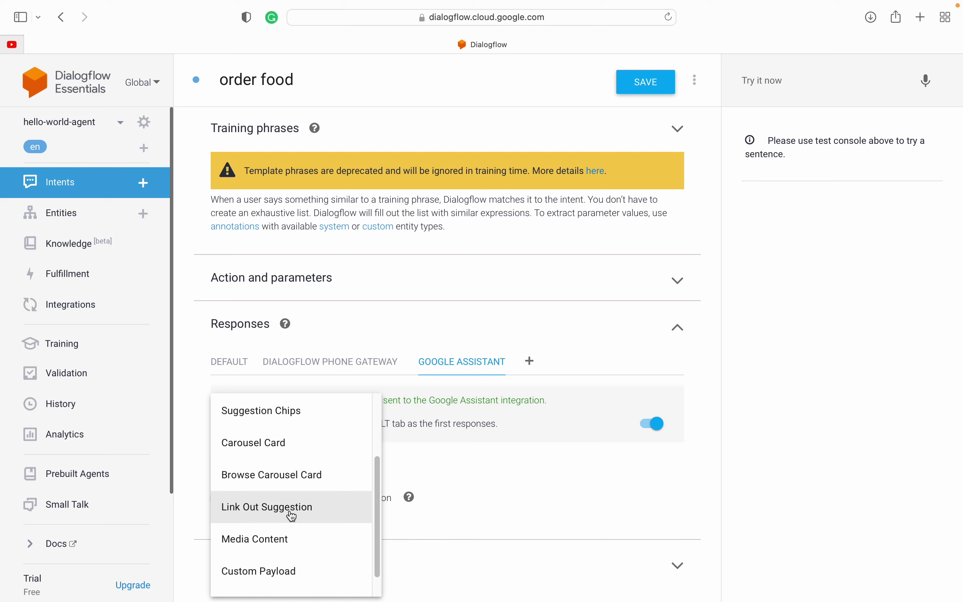
pyautogui.scroll(-1, 281, 543)
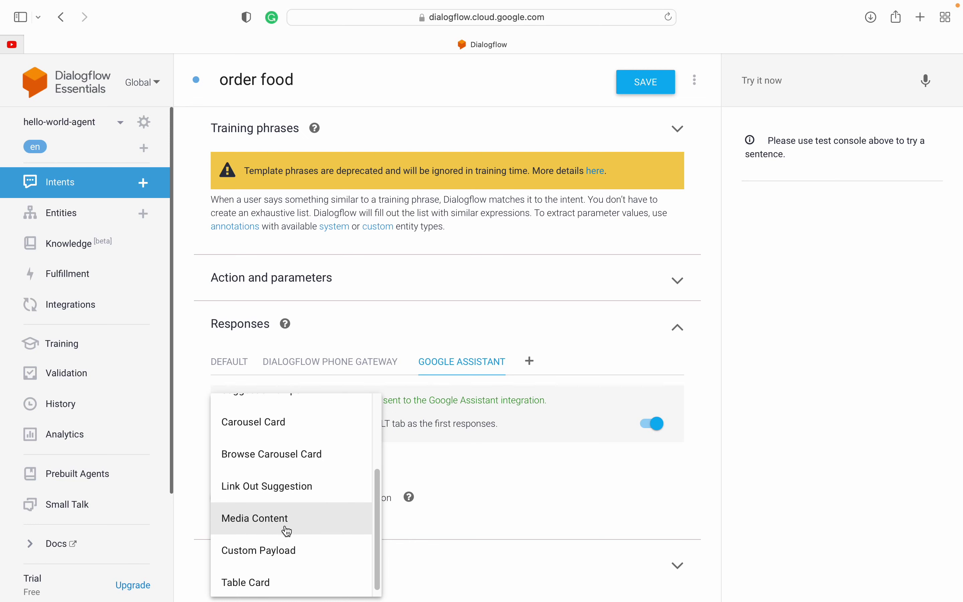
pyautogui.scroll(-1, 275, 582)
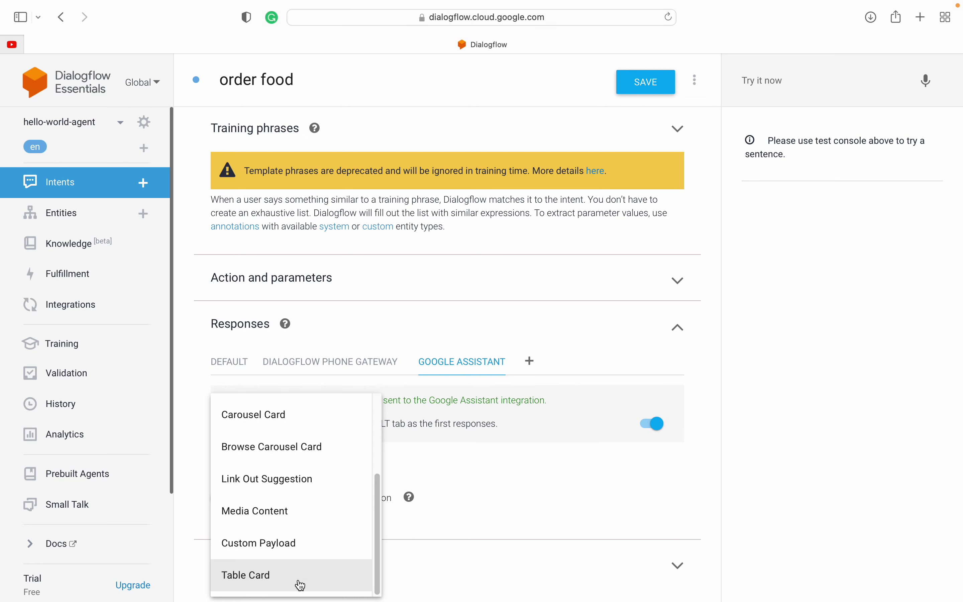
pyautogui.scroll(1, 295, 543)
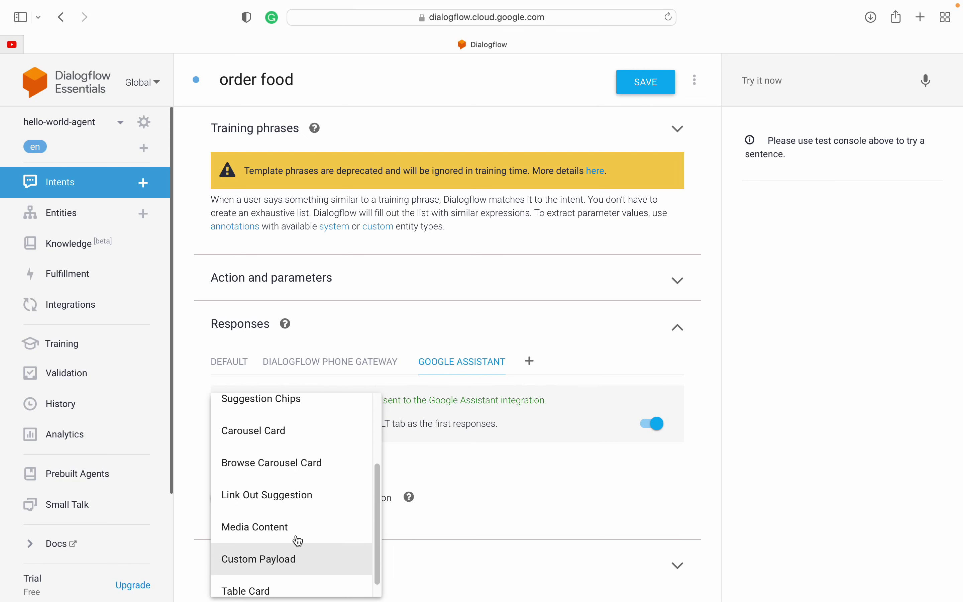
pyautogui.scroll(-1, 299, 541)
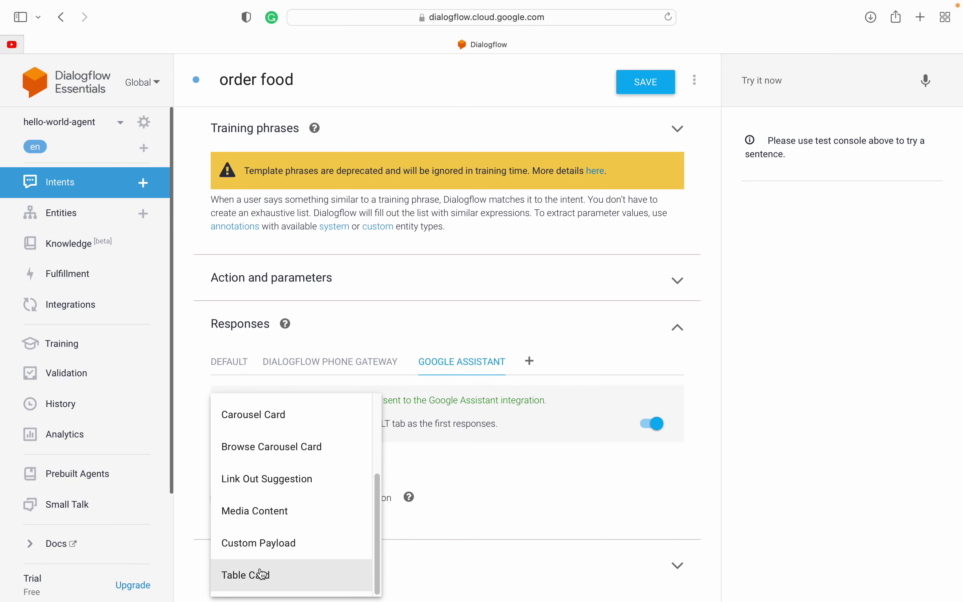
pyautogui.scroll(5, 265, 553)
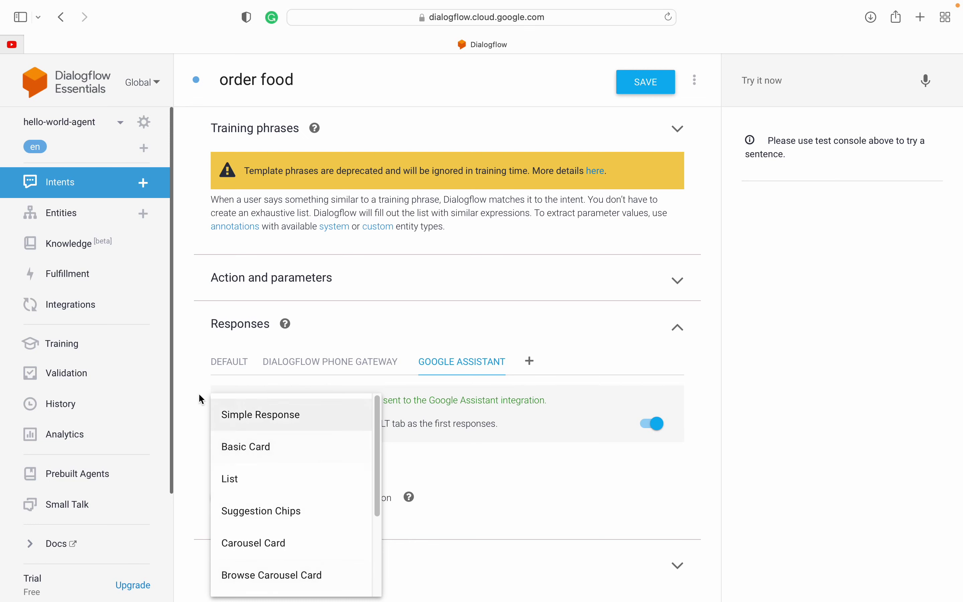
pyautogui.scroll(-1, 284, 490)
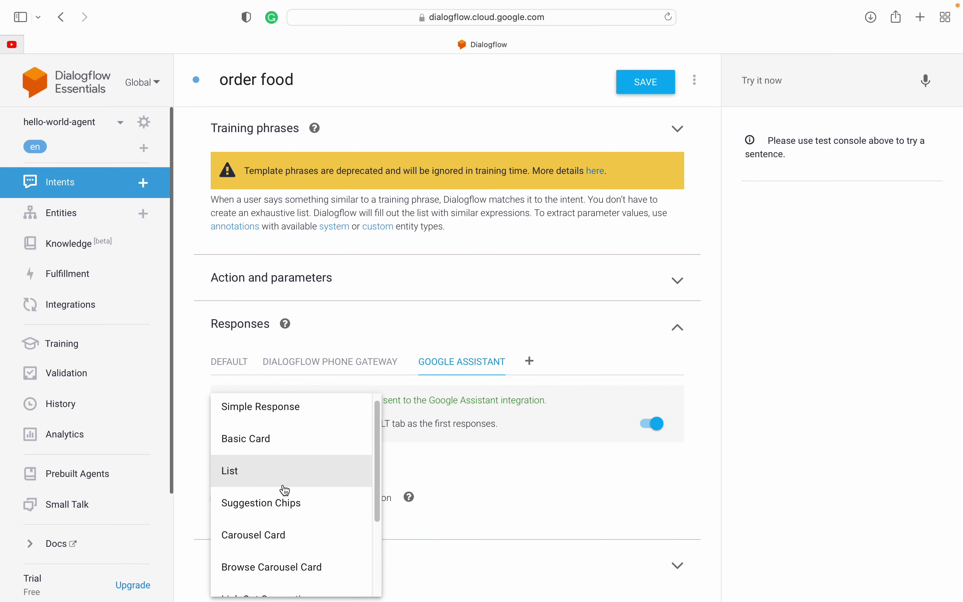
pyautogui.scroll(1, 285, 490)
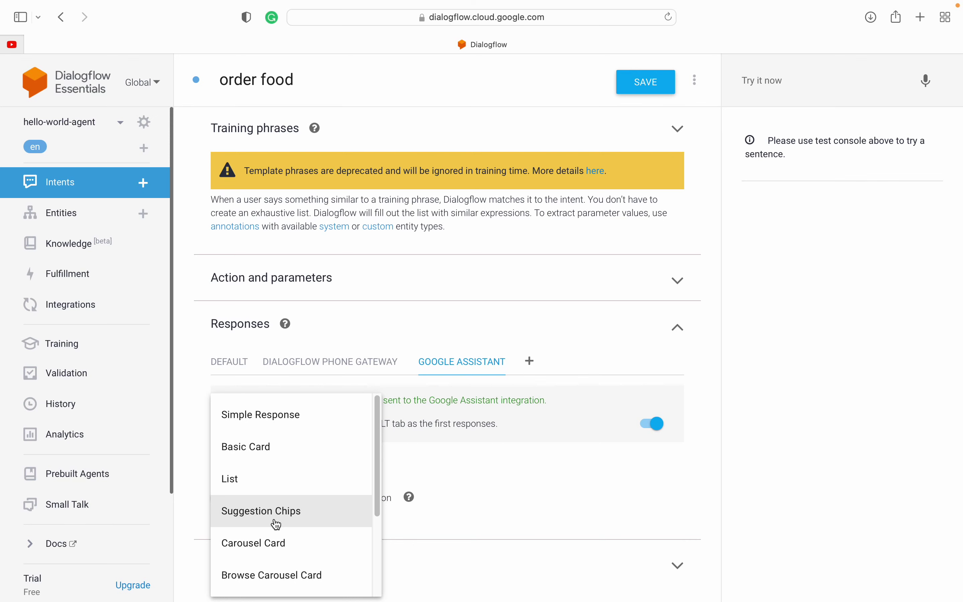
# Step: Search Google Images for 'suggestion chip' in a new tab
pyautogui.press('super+t')
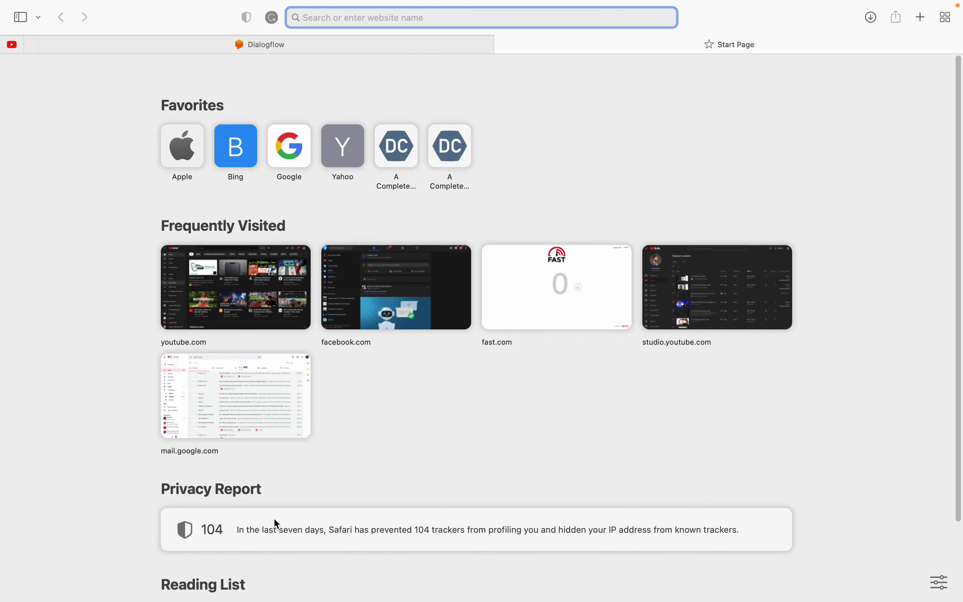
pyautogui.write('suggestion chip')
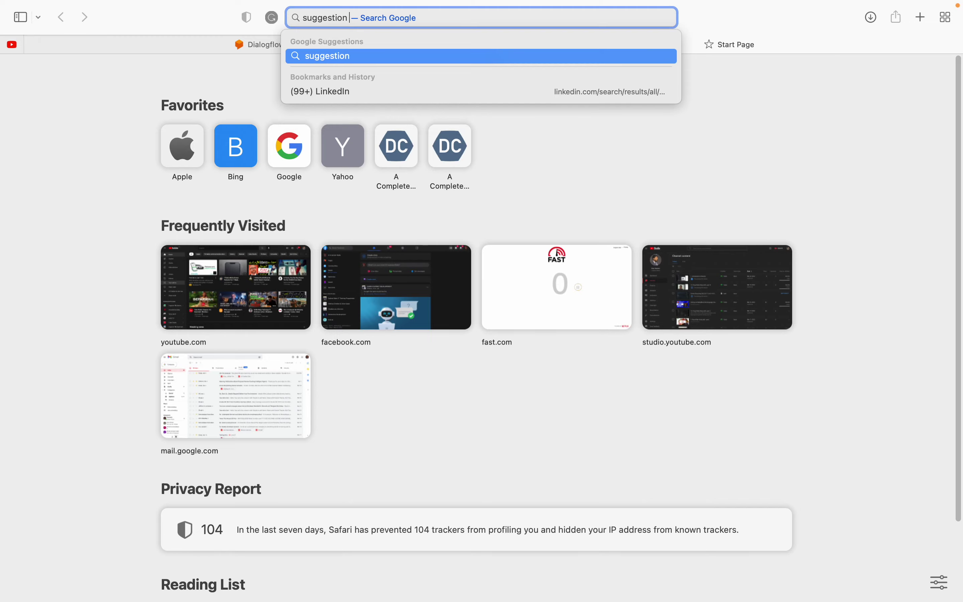
pyautogui.press('Return')
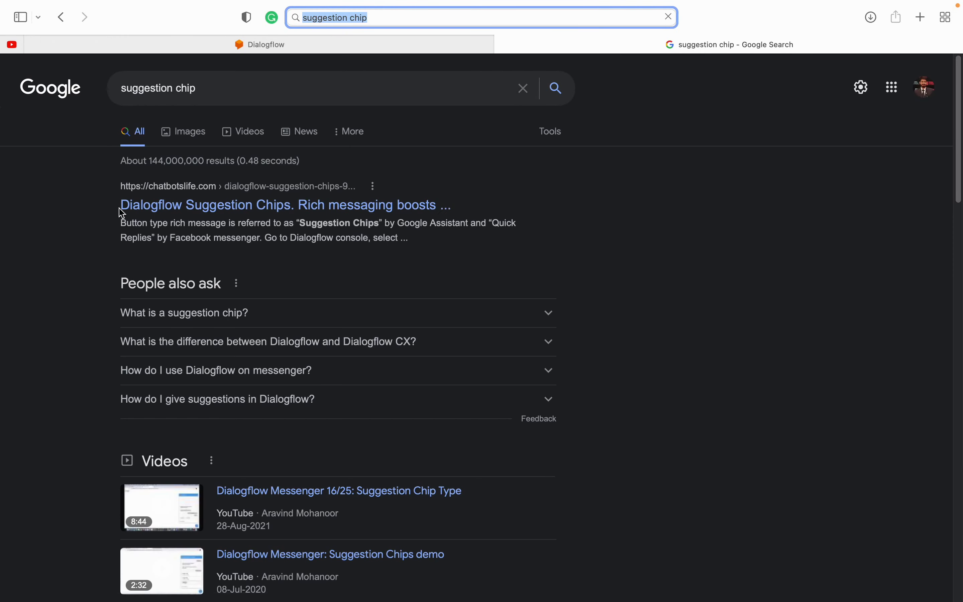
pyautogui.click(201, 137)
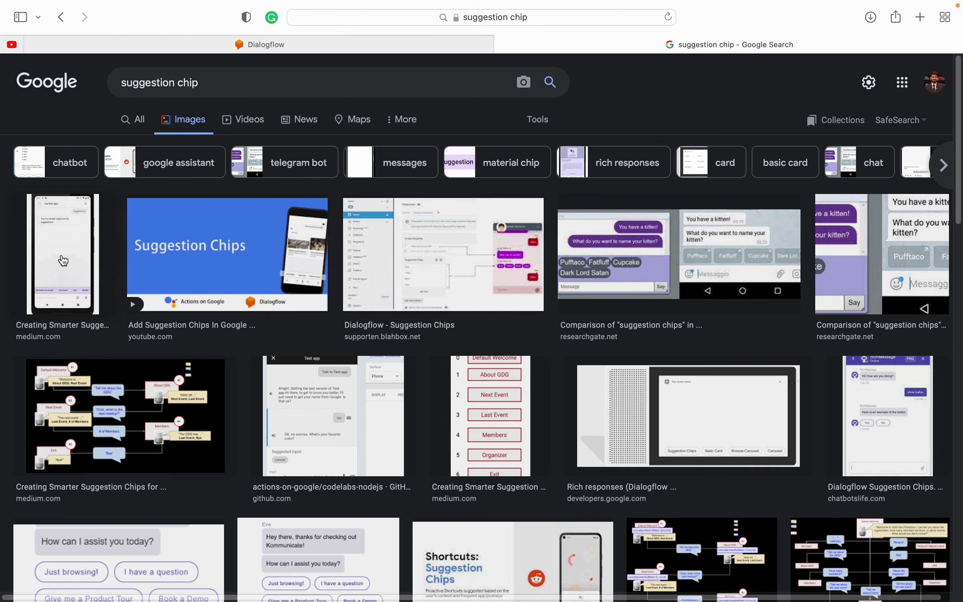
# Step: Preview the codelabs and Rich responses (Dialogflow) images, then close the search tab
pyautogui.click(324, 410)
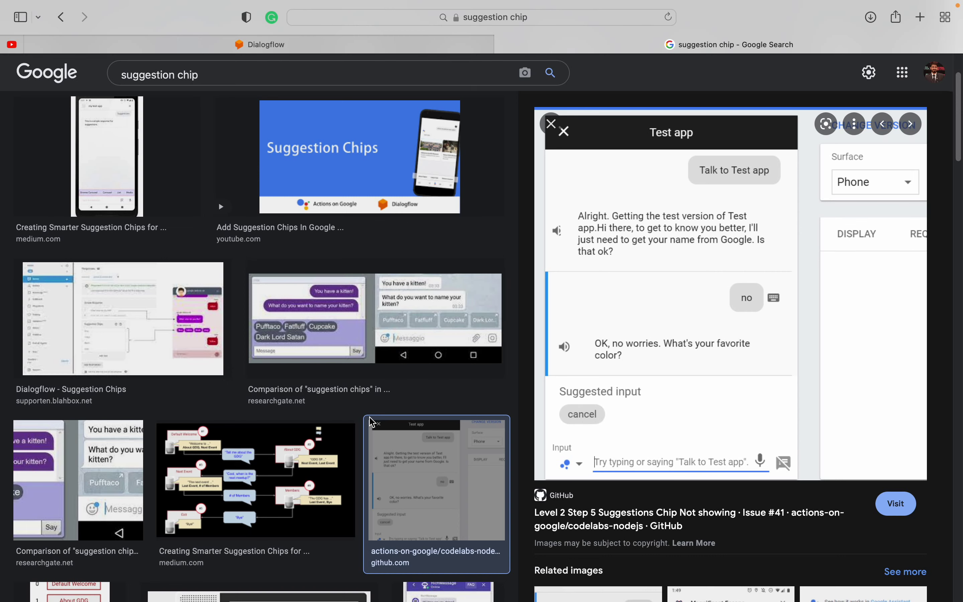
pyautogui.scroll(-5, 113, 357)
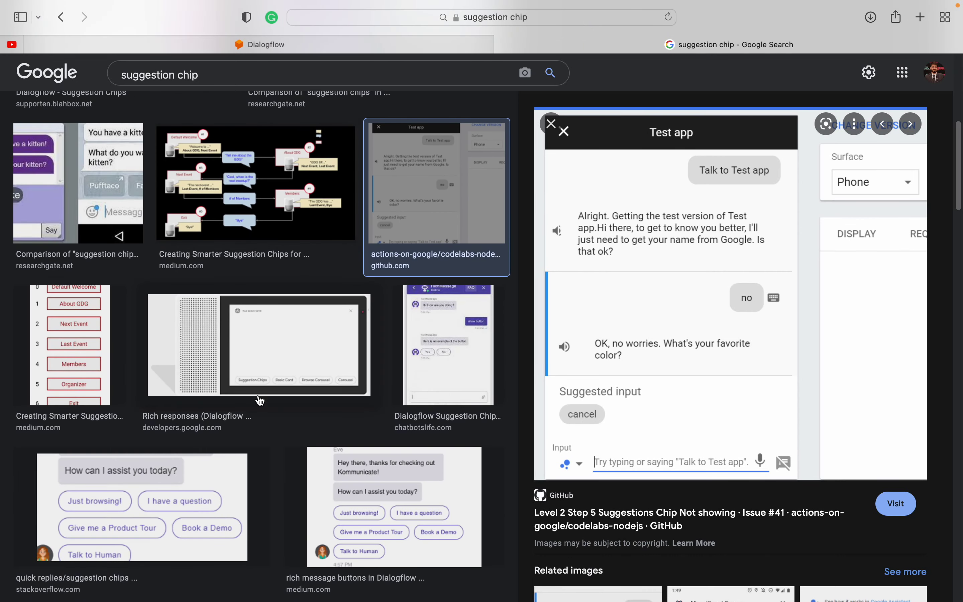
pyautogui.scroll(-1, 279, 351)
pyautogui.click(282, 338)
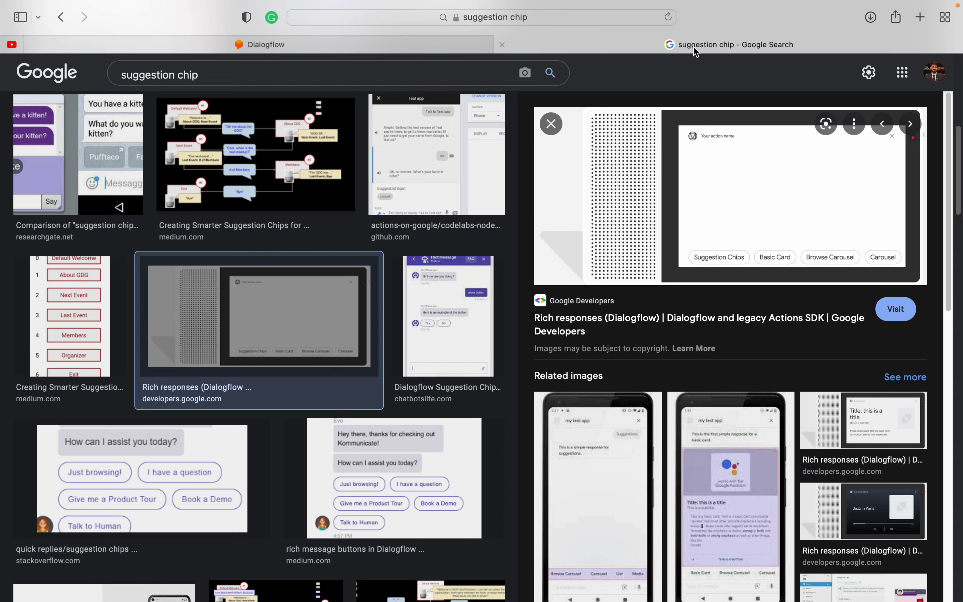
pyautogui.press('super+w')
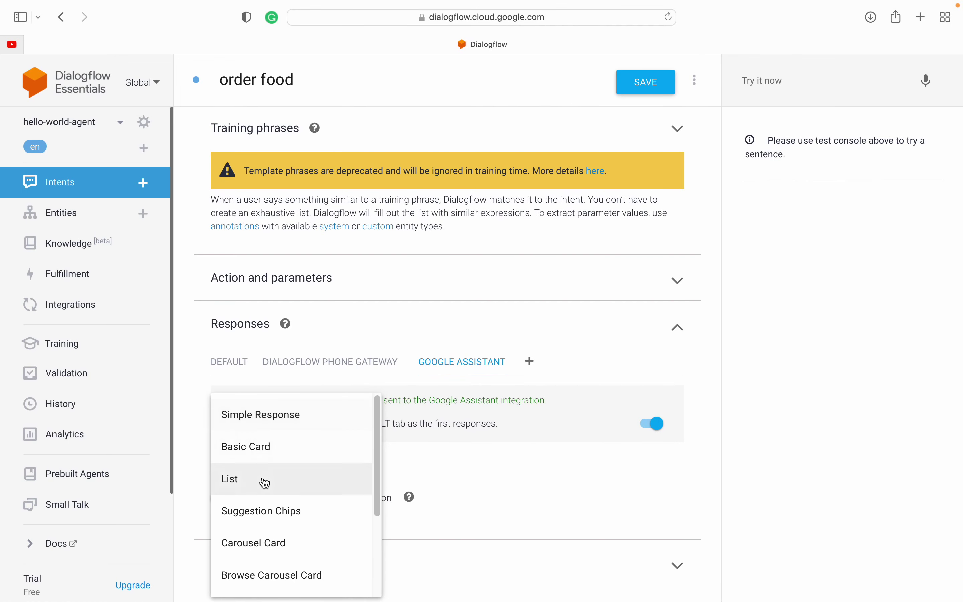
# Step: Add a Facebook responses tab to the order food intent and list its response types
pyautogui.scroll(-3, 264, 481)
pyautogui.click(194, 420)
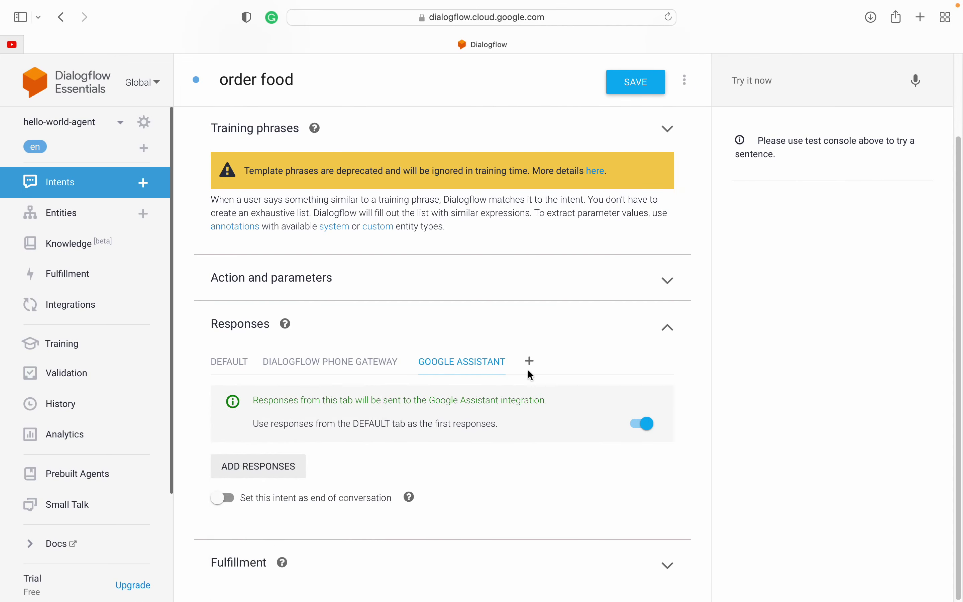
pyautogui.click(529, 361)
pyautogui.click(562, 372)
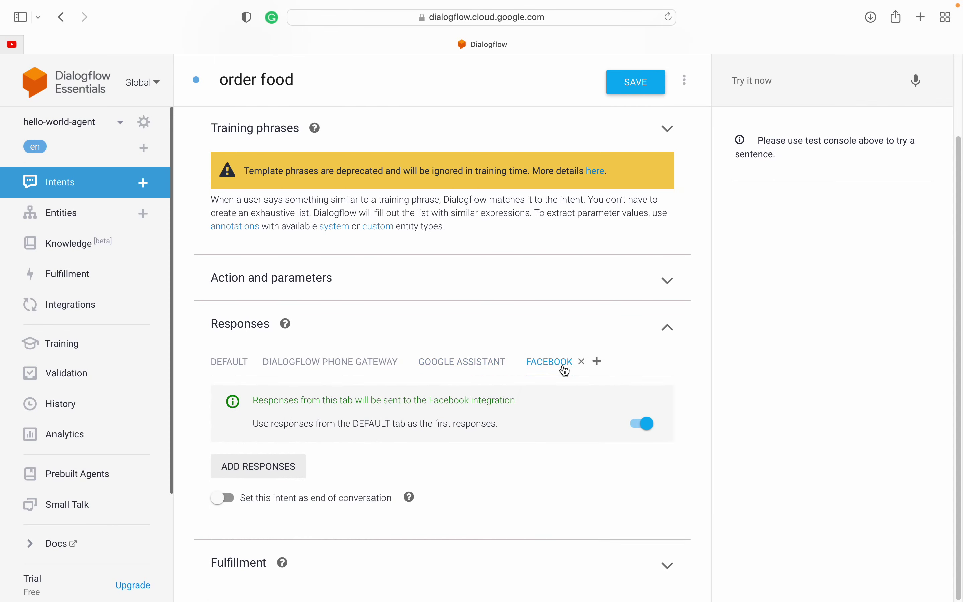
pyautogui.click(222, 476)
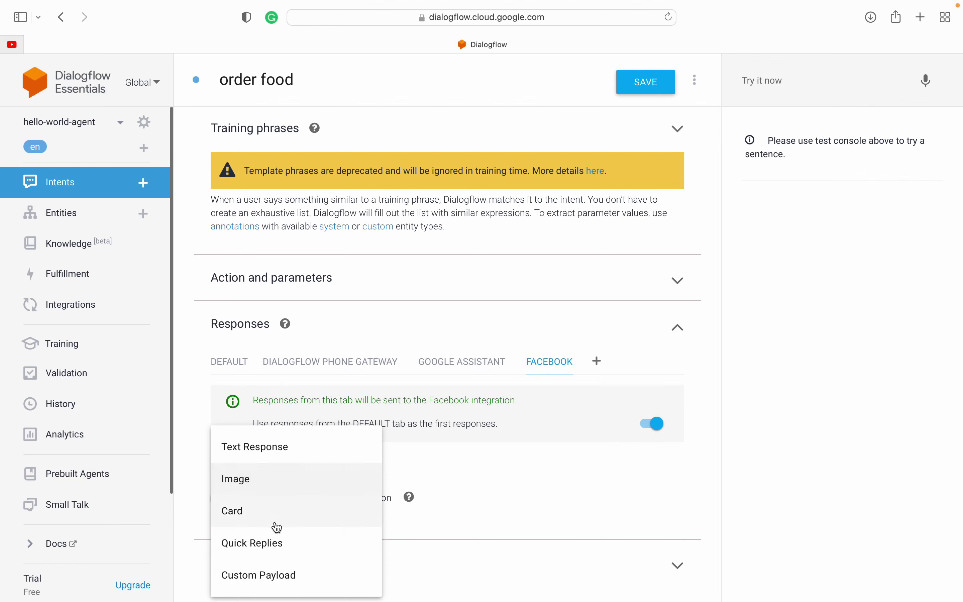
# Step: Close the response list and Google 'facebook messenger responses doc' in a new tab
pyautogui.click(204, 413)
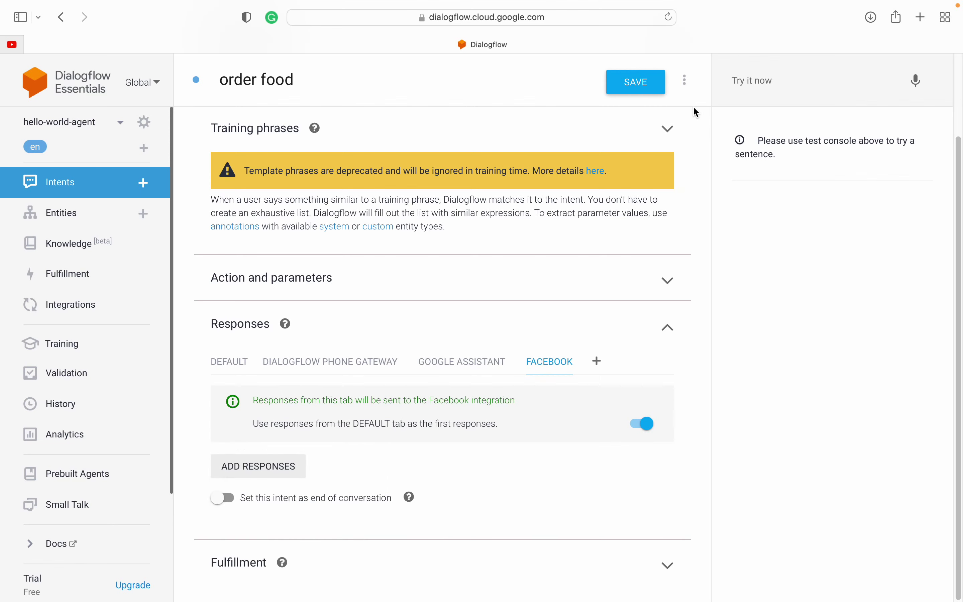
pyautogui.press('super+t')
pyautogui.write('faceb')
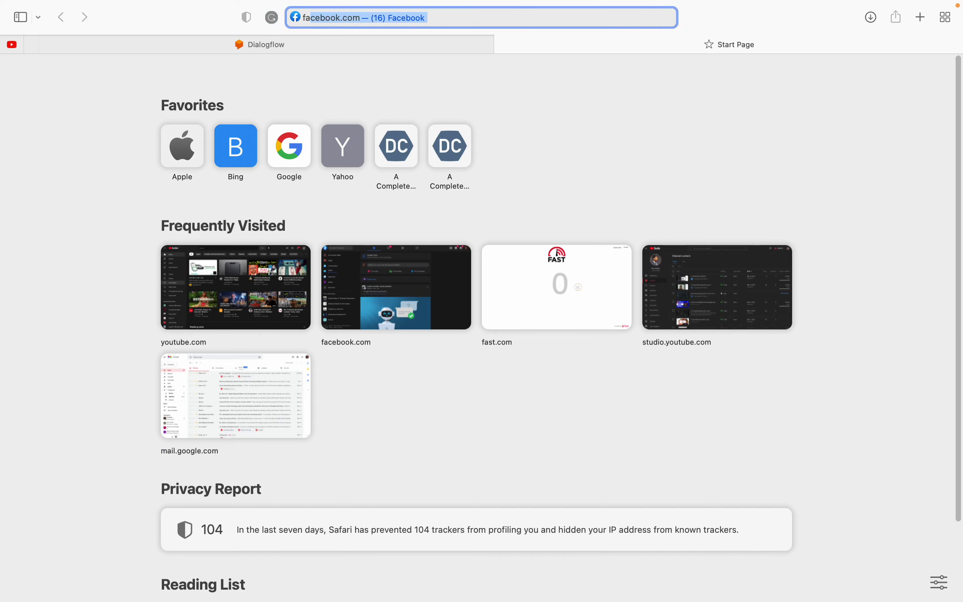
pyautogui.write('ook messenger')
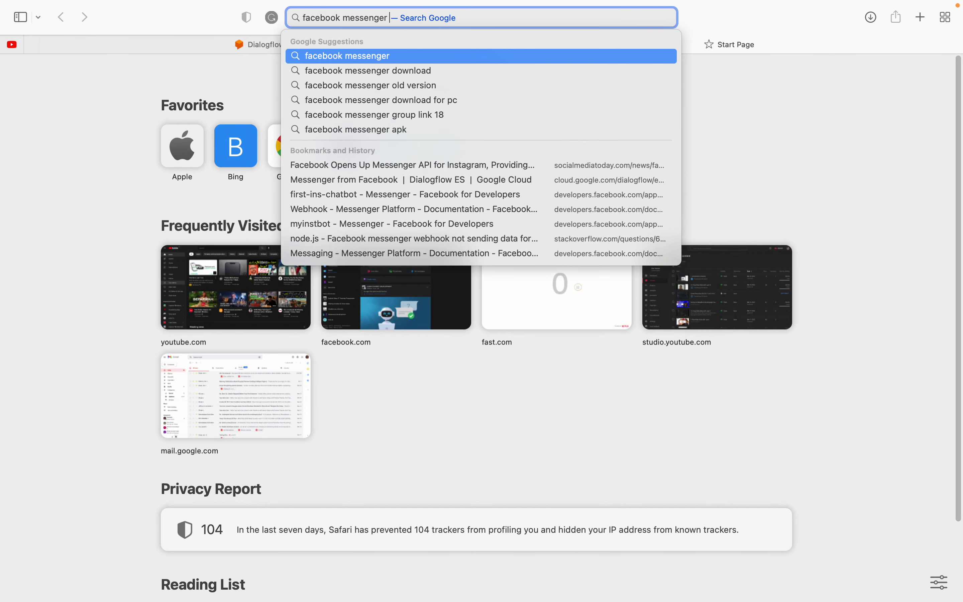
pyautogui.write(' responses')
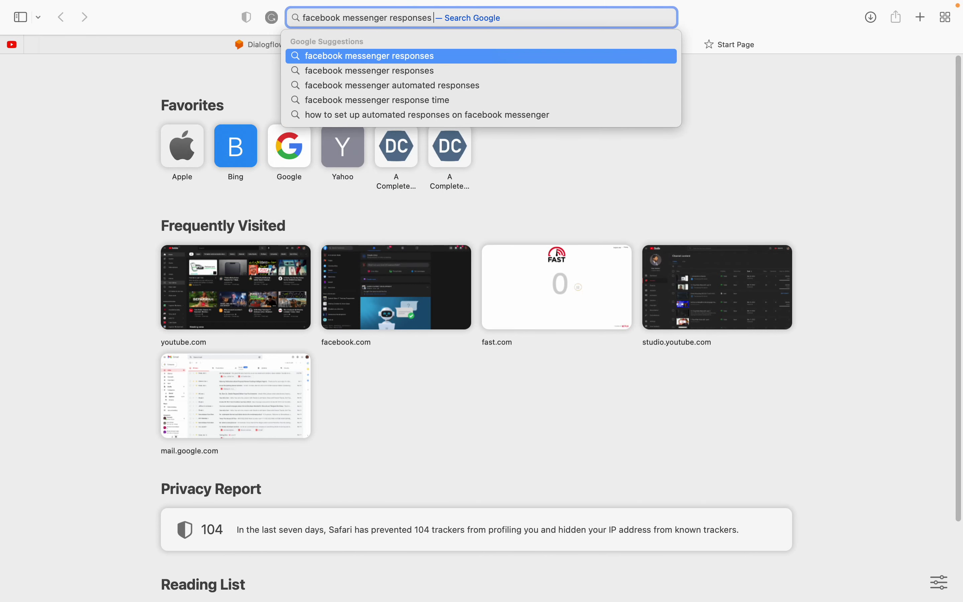
pyautogui.write(' docum')
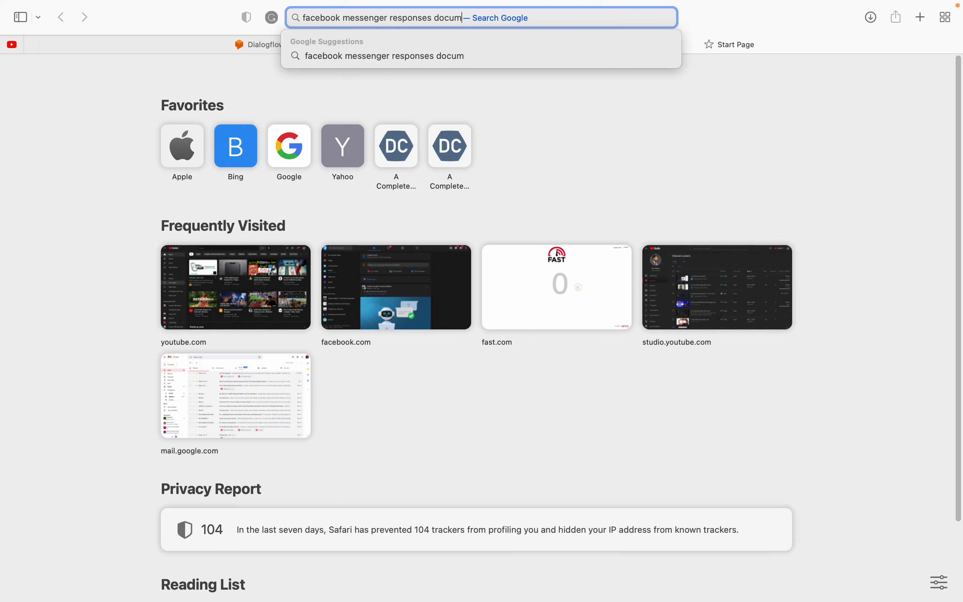
pyautogui.press('BackSpace')
pyautogui.press('BackSpace')
pyautogui.press('BackSpace')
pyautogui.write('c')
pyautogui.press('Return')
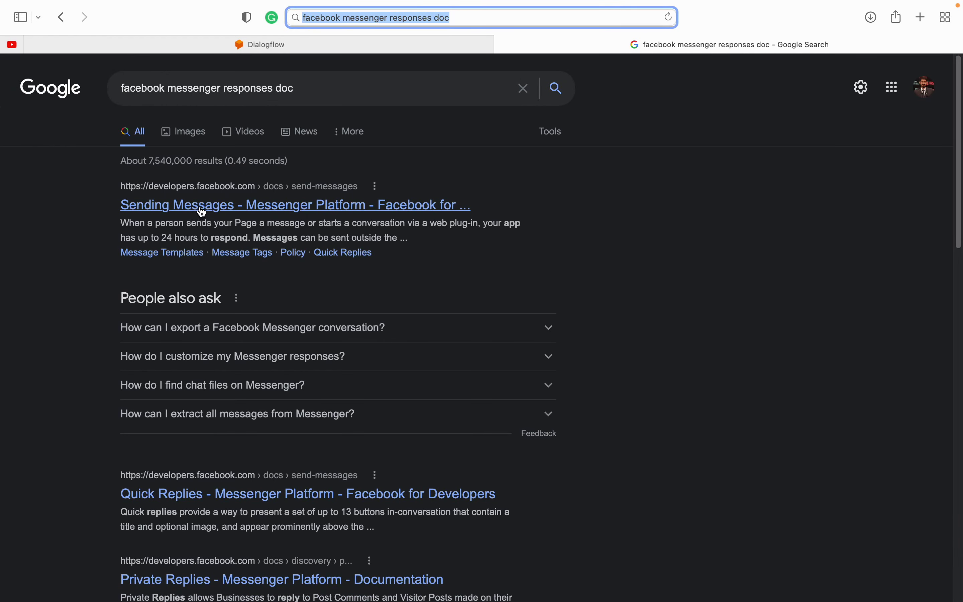
pyautogui.click(205, 493)
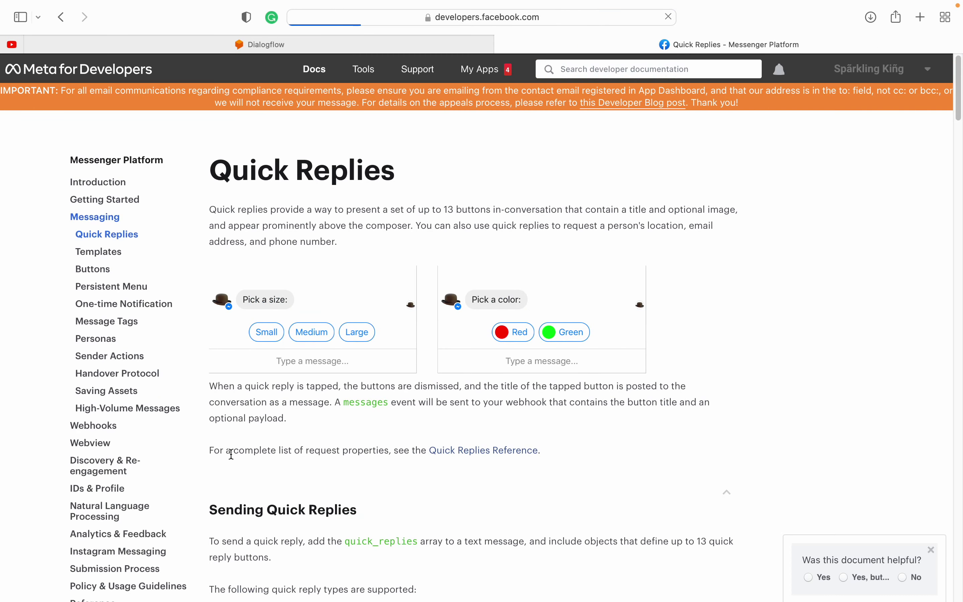
pyautogui.scroll(-4, 285, 515)
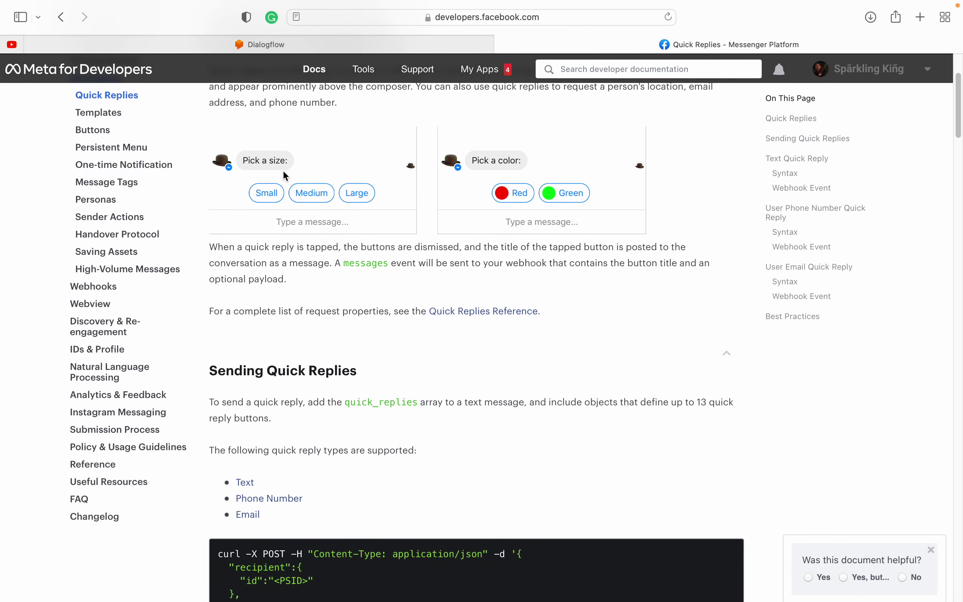
pyautogui.scroll(-10, 395, 272)
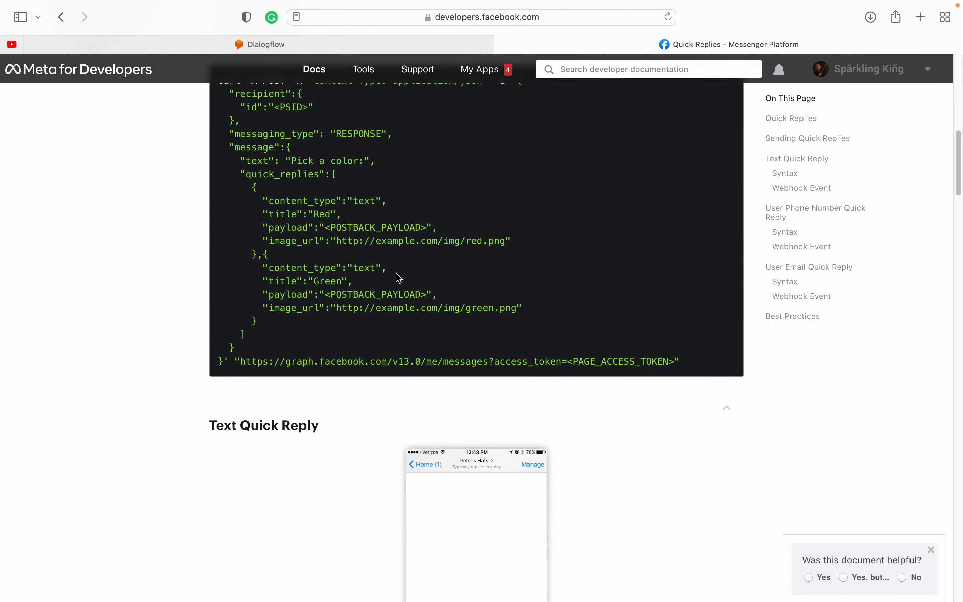
pyautogui.scroll(6, 398, 277)
pyautogui.scroll(-13, 398, 277)
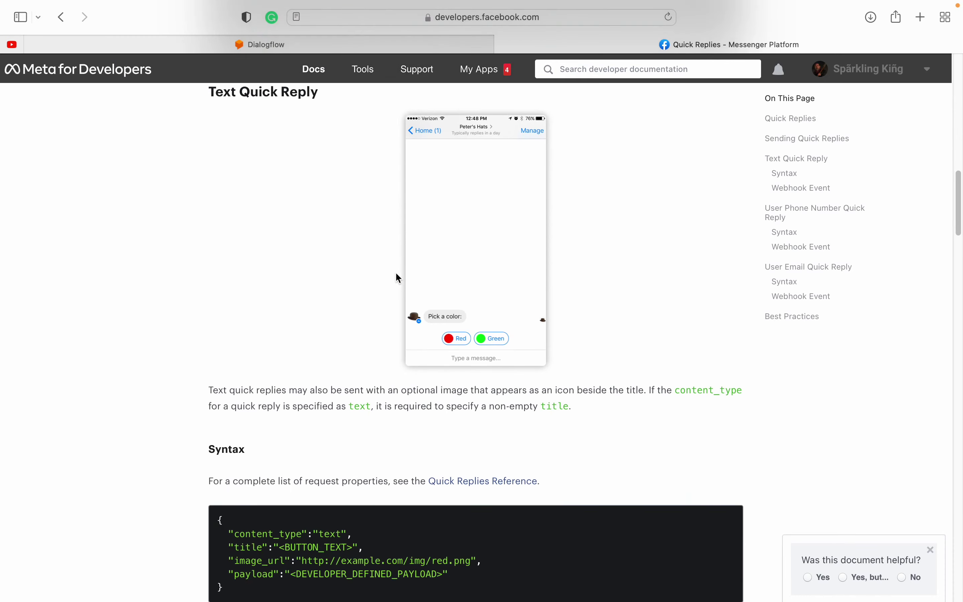
pyautogui.scroll(-20, 331, 405)
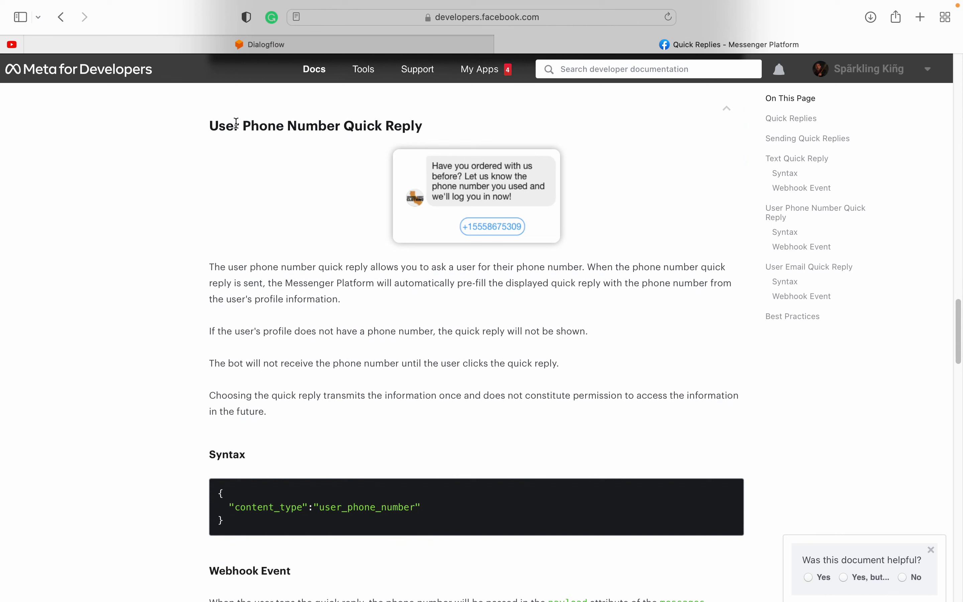
pyautogui.moveTo(220, 123); pyautogui.dragTo(409, 124)
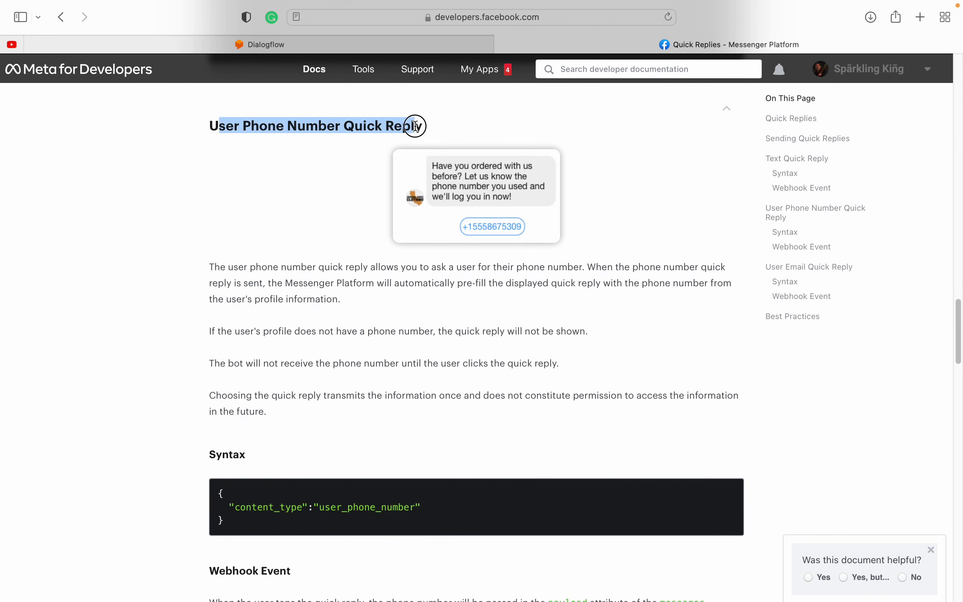
pyautogui.click(467, 242)
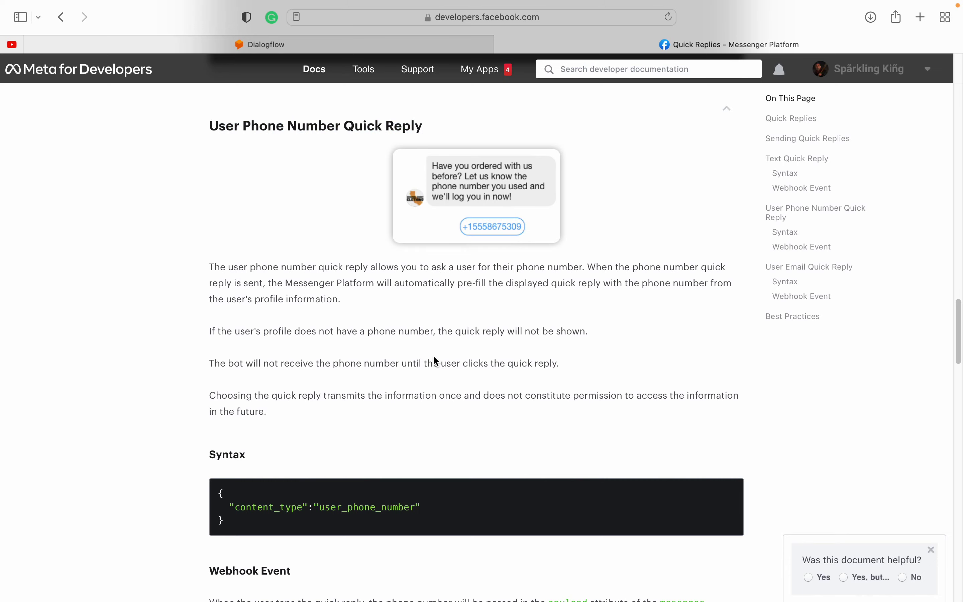
pyautogui.scroll(-15, 434, 360)
pyautogui.scroll(-10, 436, 361)
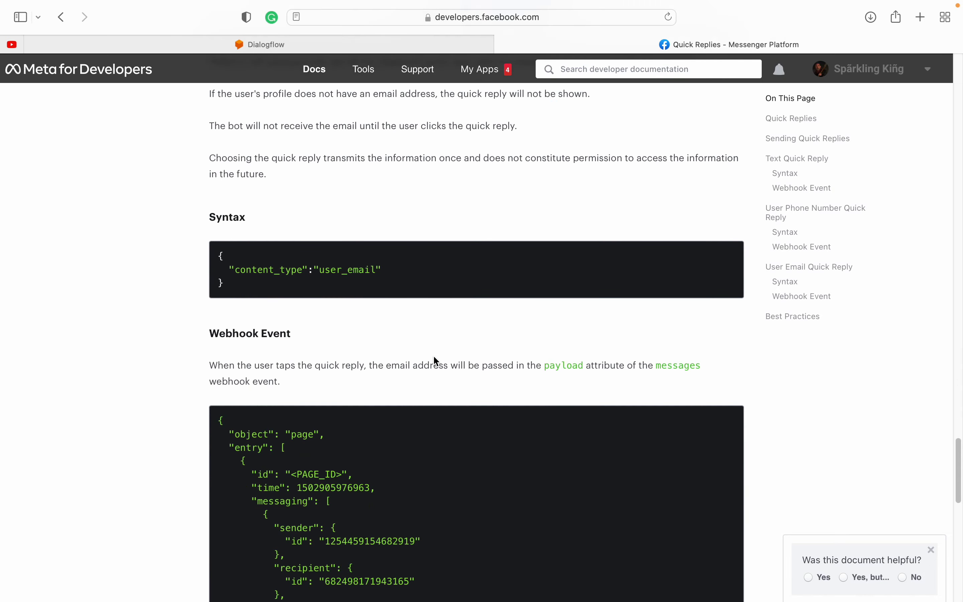
pyautogui.scroll(6, 437, 361)
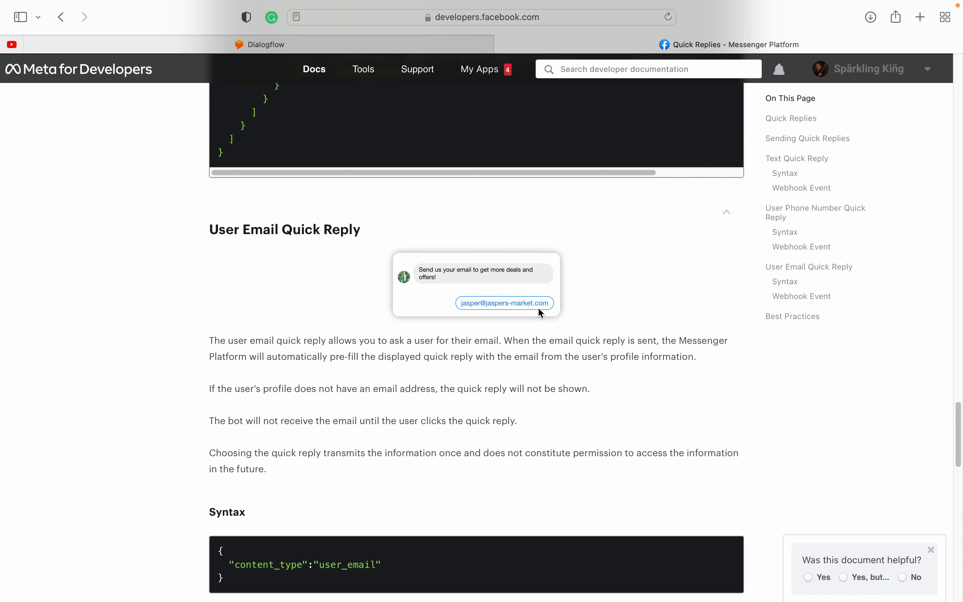
pyautogui.moveTo(225, 230); pyautogui.dragTo(347, 230)
pyautogui.click(347, 230)
pyautogui.scroll(-7, 382, 374)
pyautogui.scroll(-12, 382, 374)
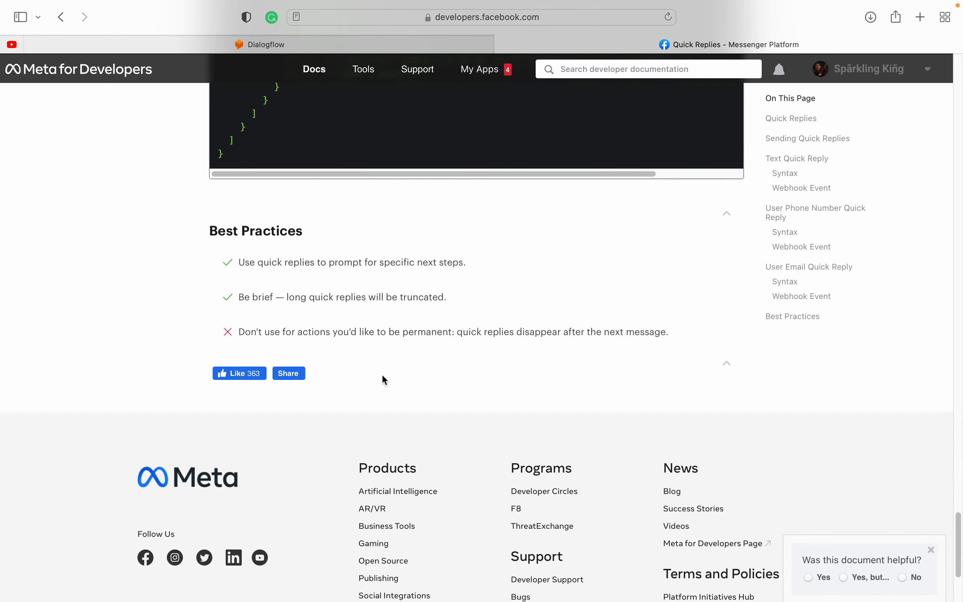
pyautogui.scroll(-4, 381, 373)
pyautogui.scroll(20, 382, 373)
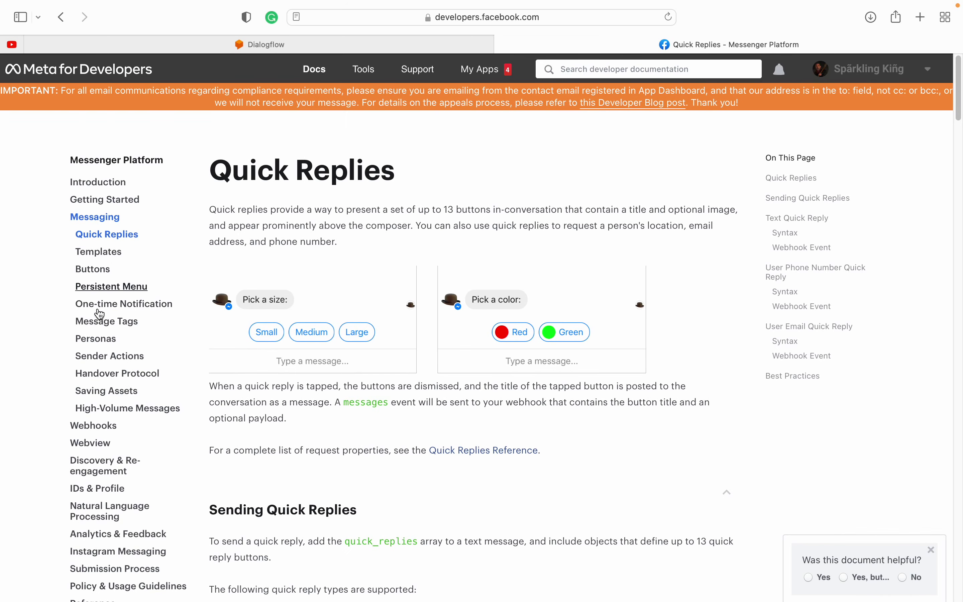
pyautogui.scroll(-5, 105, 377)
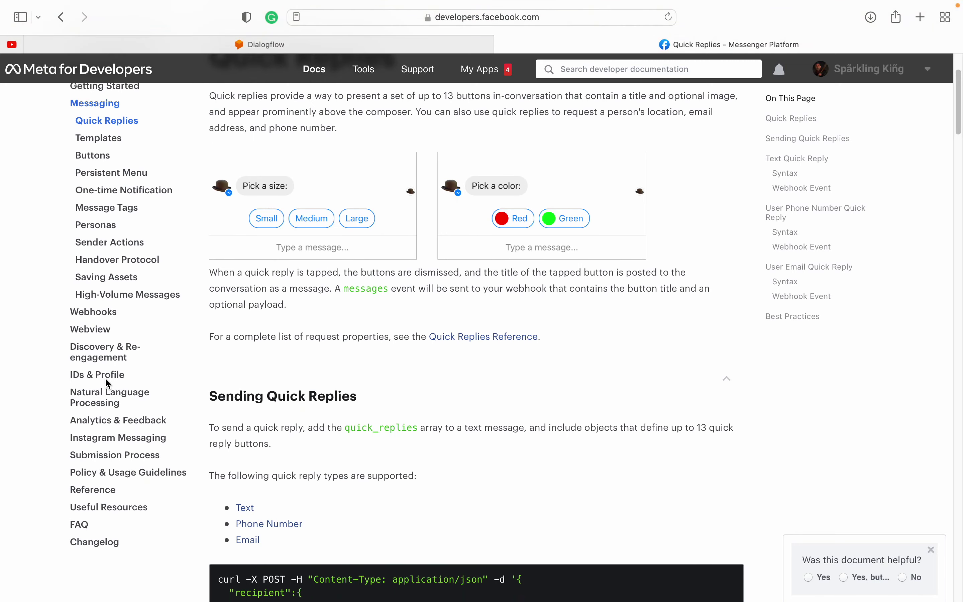
pyautogui.scroll(5, 107, 384)
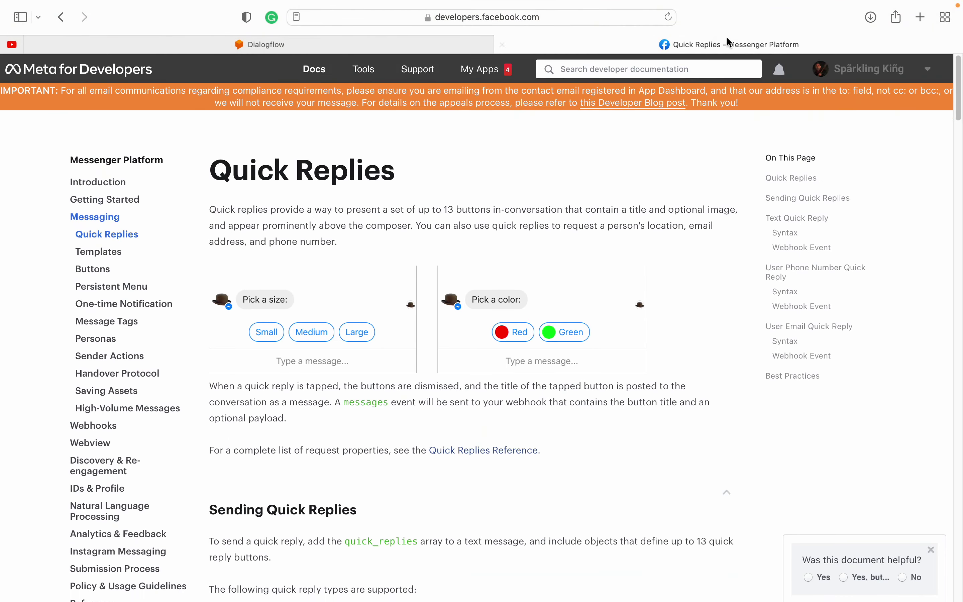
pyautogui.hscroll(-5, 372, 291)
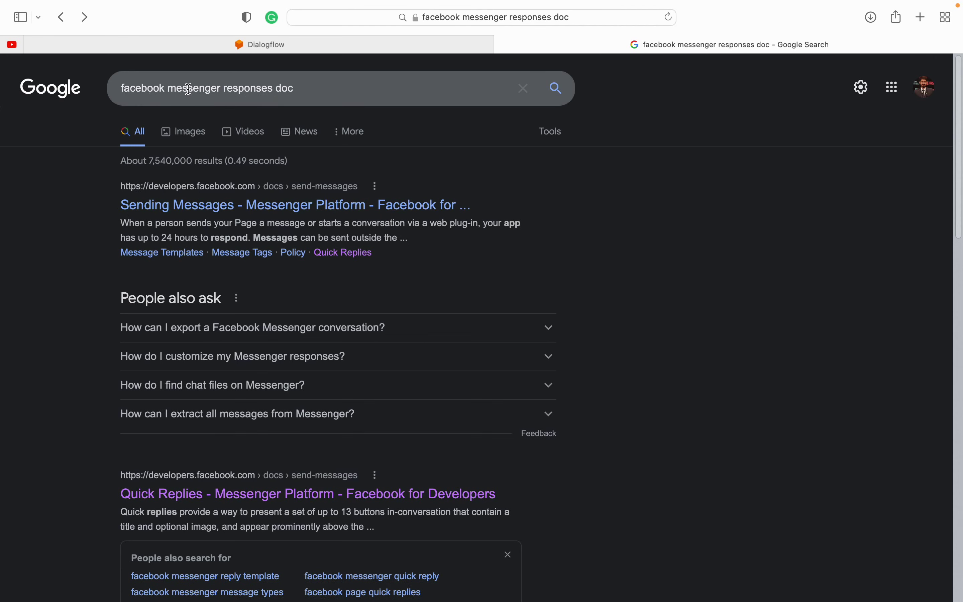
# Step: Add 'rich' to the search and open the Messenger Conversation Components page
pyautogui.click(225, 90)
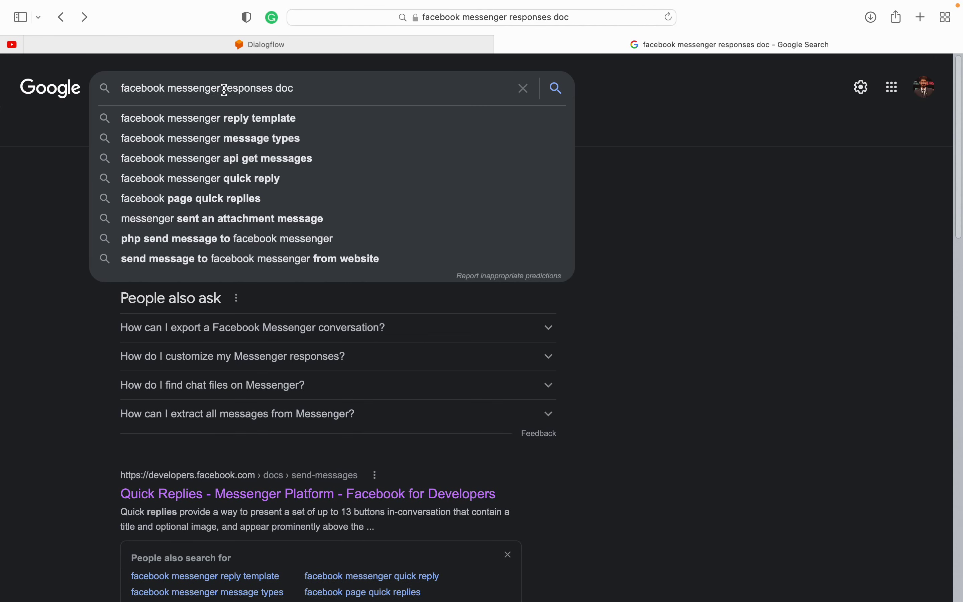
pyautogui.write('rich')
pyautogui.press('Return')
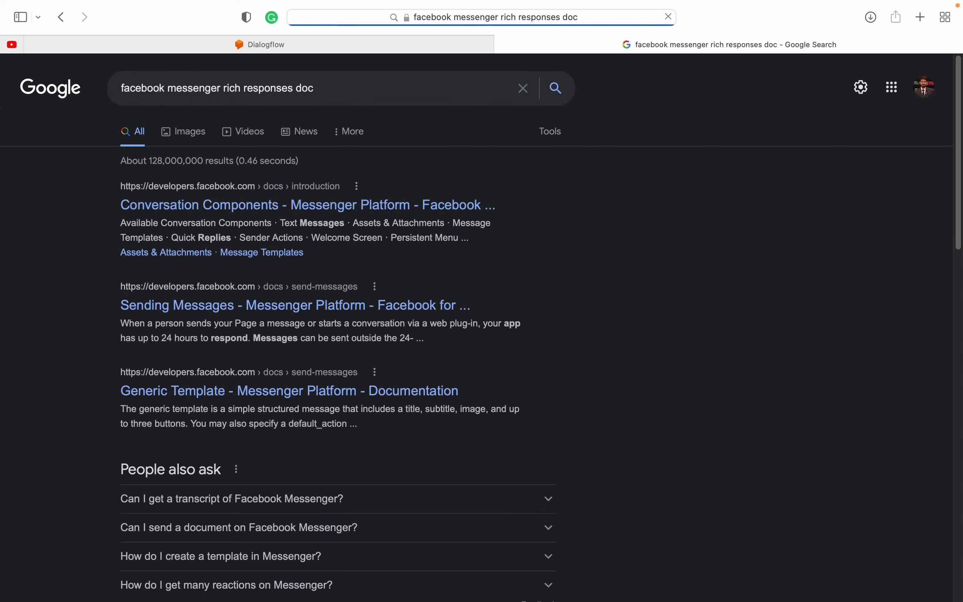
pyautogui.click(212, 207)
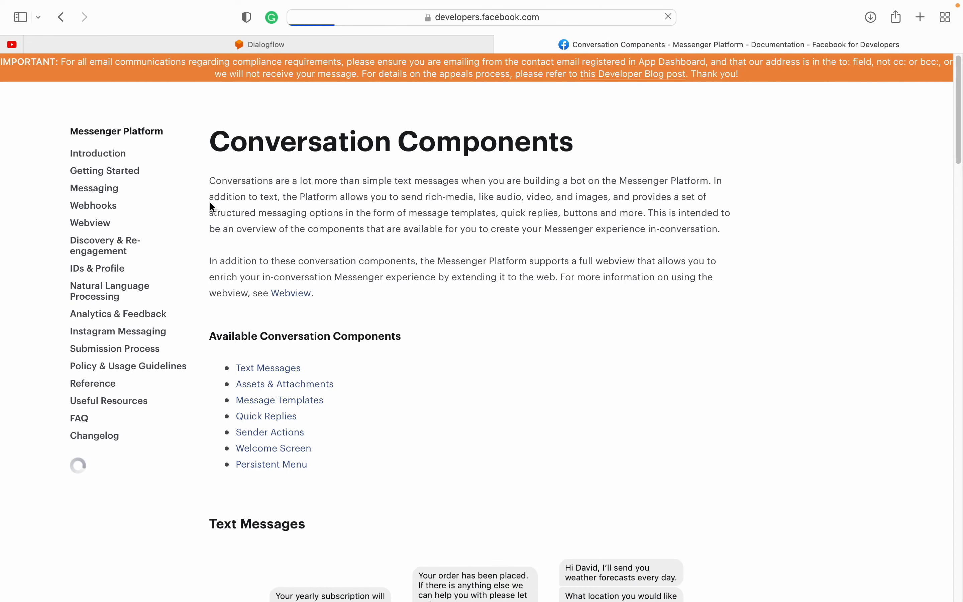
# Step: Scroll down and highlight the example message bubbles on the Conversation Components page
pyautogui.scroll(-2, 466, 375)
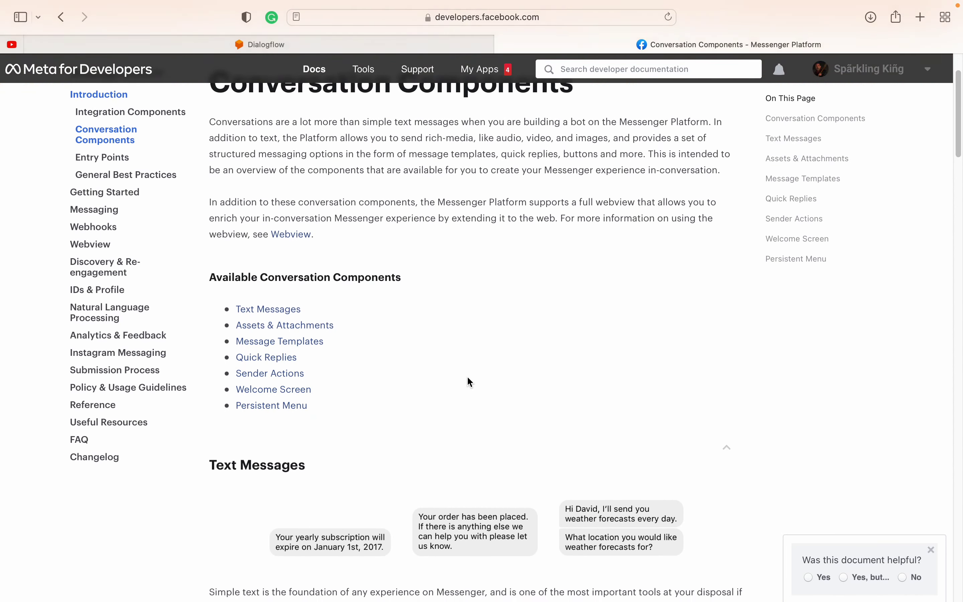
pyautogui.scroll(-2, 468, 378)
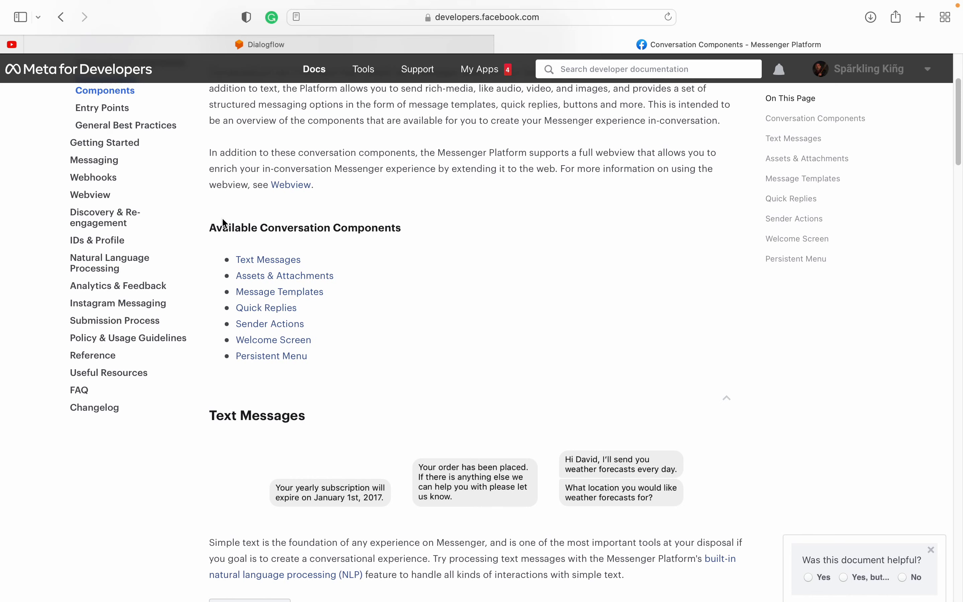
pyautogui.scroll(-1, 437, 333)
pyautogui.scroll(-2, 437, 334)
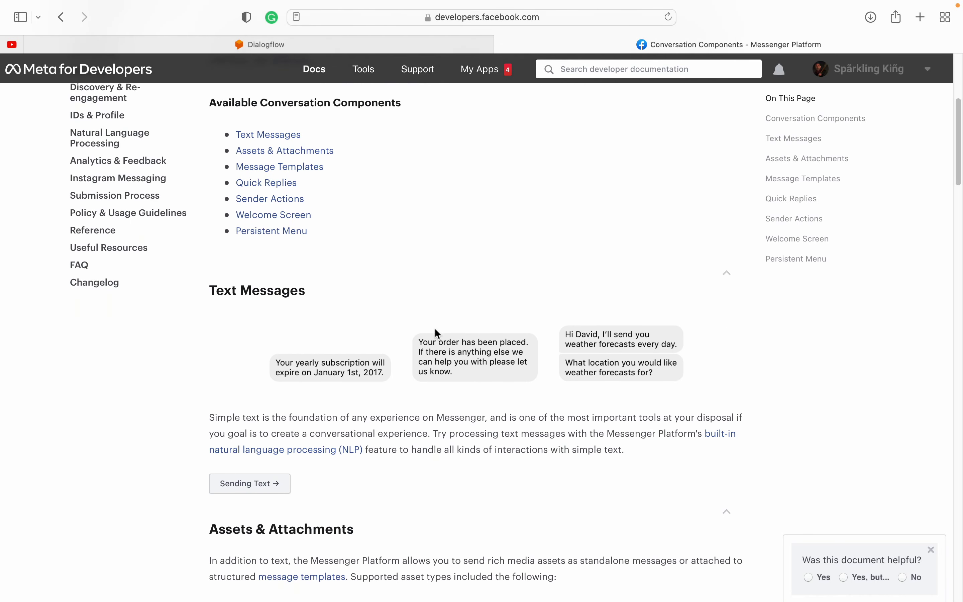
pyautogui.moveTo(216, 290); pyautogui.dragTo(299, 290)
pyautogui.moveTo(260, 353); pyautogui.dragTo(722, 410)
pyautogui.click(588, 289)
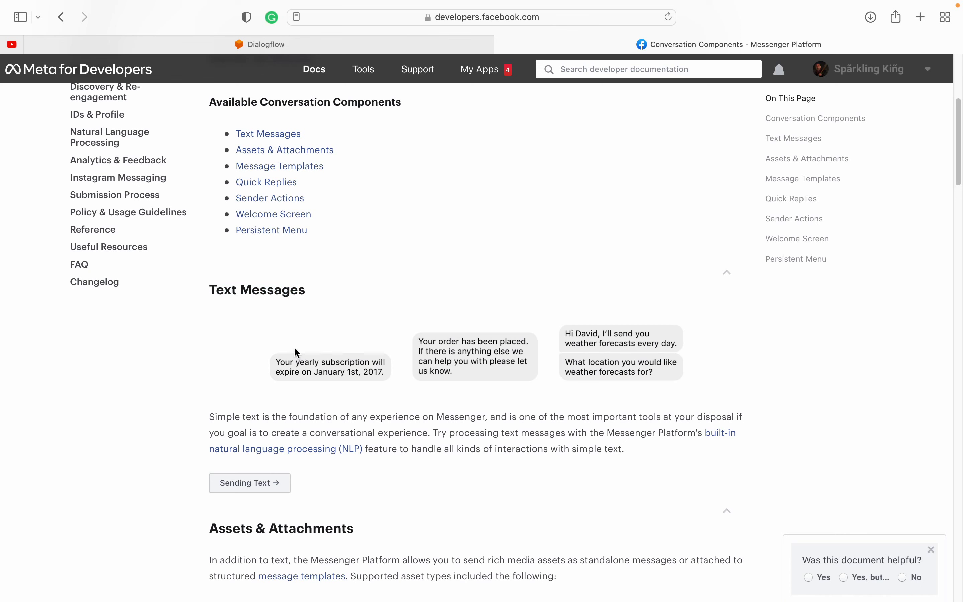
pyautogui.moveTo(422, 353); pyautogui.dragTo(458, 368)
pyautogui.moveTo(567, 332); pyautogui.dragTo(661, 380)
pyautogui.click(639, 356)
# Step: Highlight the Audio and Video asset types, then the Message Templates heading
pyautogui.scroll(-10, 344, 487)
pyautogui.doubleClick(265, 224)
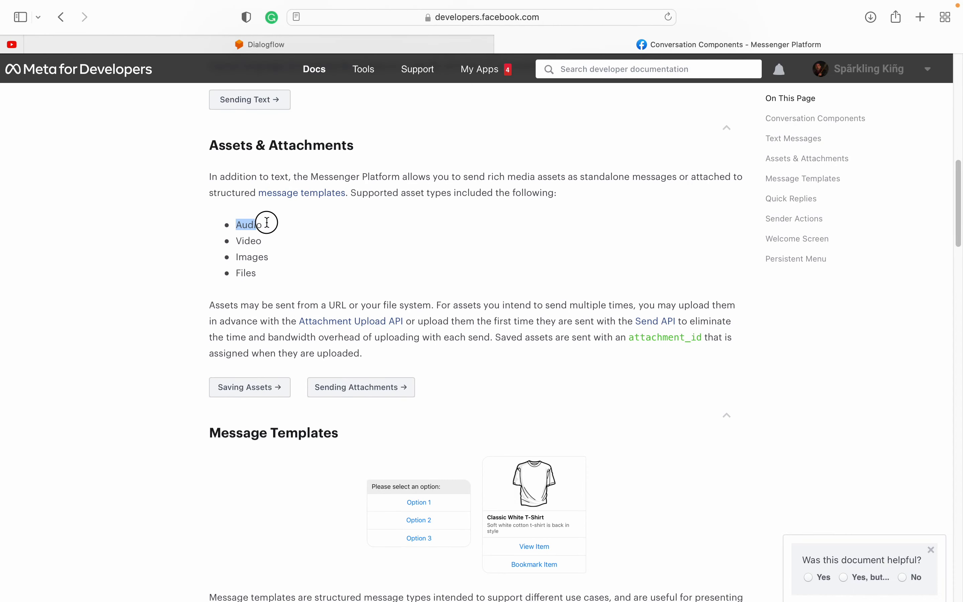
pyautogui.moveTo(236, 242); pyautogui.dragTo(333, 253)
pyautogui.click(350, 288)
pyautogui.scroll(-5, 353, 375)
pyautogui.click(332, 255)
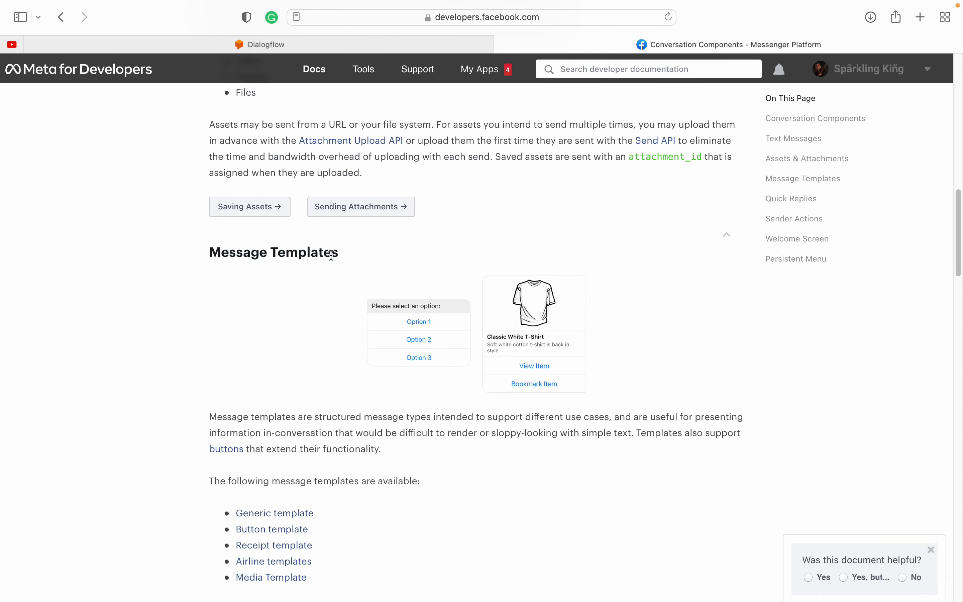
# Step: Scroll through Quick Replies and highlight the Sender Actions heading
pyautogui.scroll(-10, 368, 470)
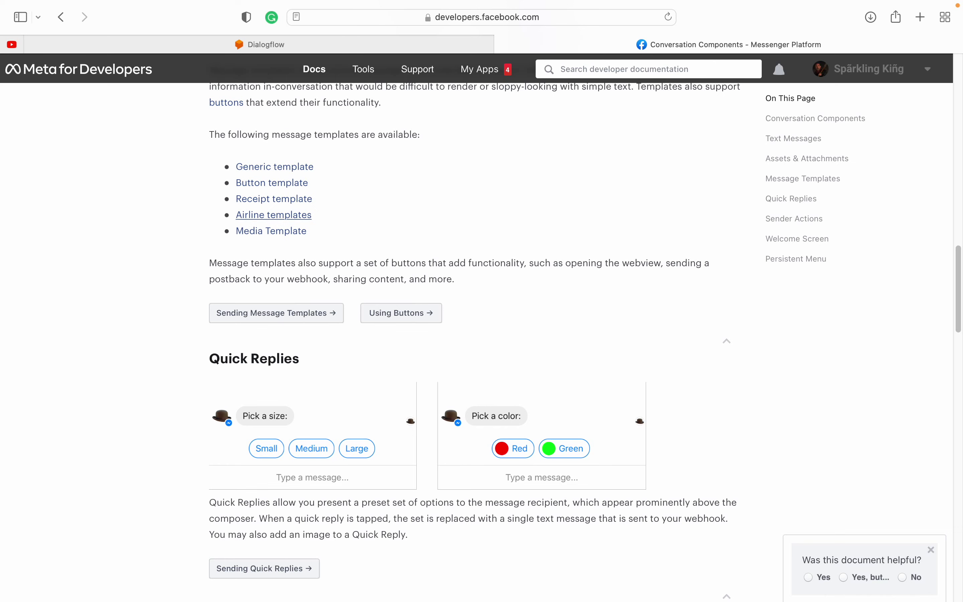
pyautogui.scroll(-1, 382, 324)
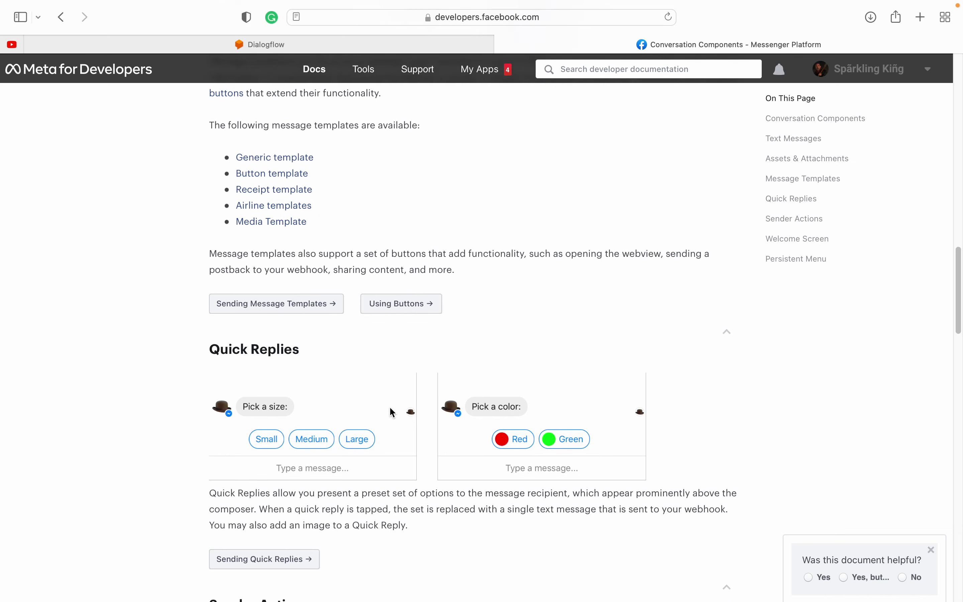
pyautogui.scroll(-5, 346, 418)
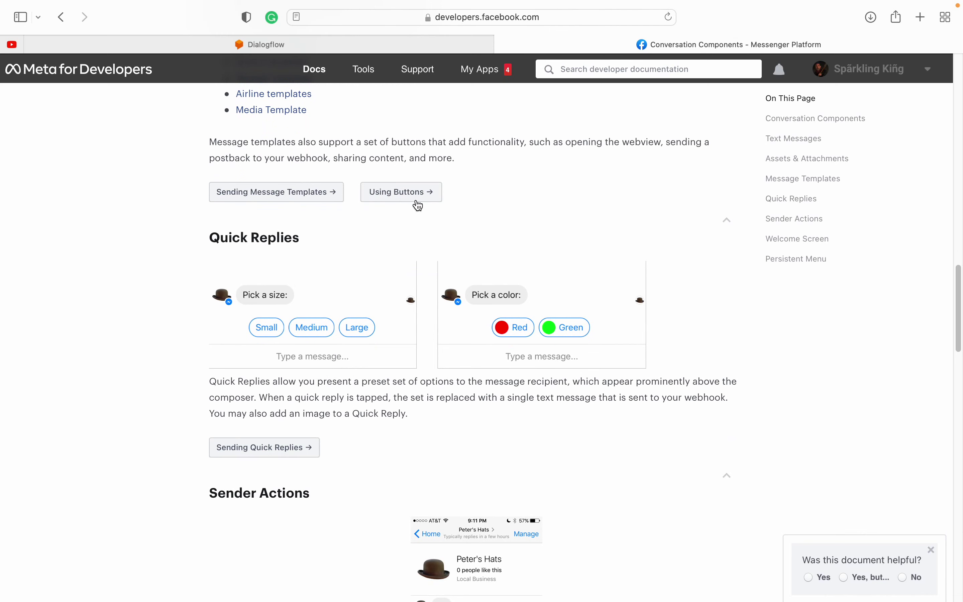
pyautogui.scroll(-12, 376, 437)
pyautogui.moveTo(220, 217); pyautogui.dragTo(279, 217)
pyautogui.click(283, 219)
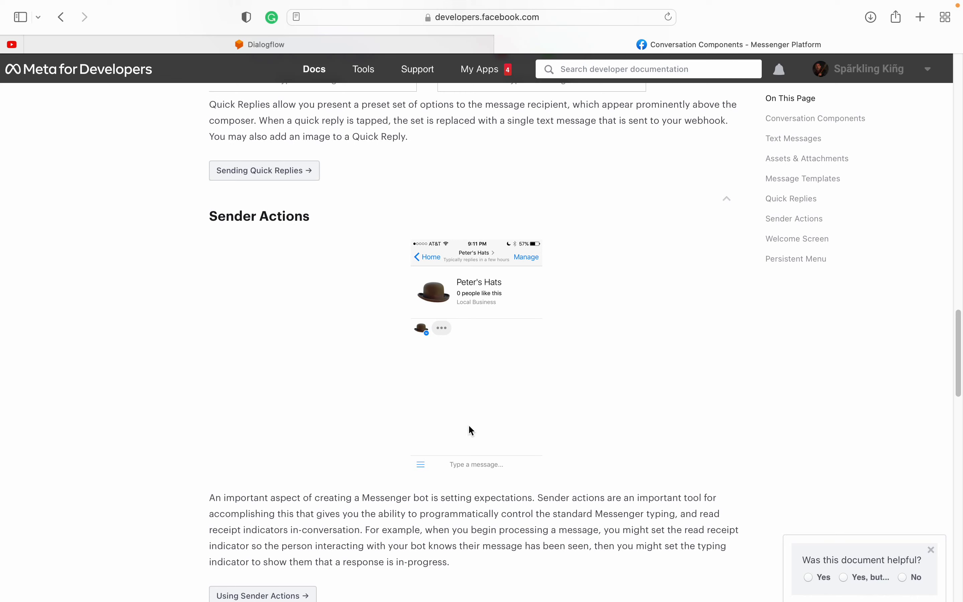
# Step: Highlight the Welcome Screen and Persistent Menu headings further down the page
pyautogui.scroll(-15, 333, 340)
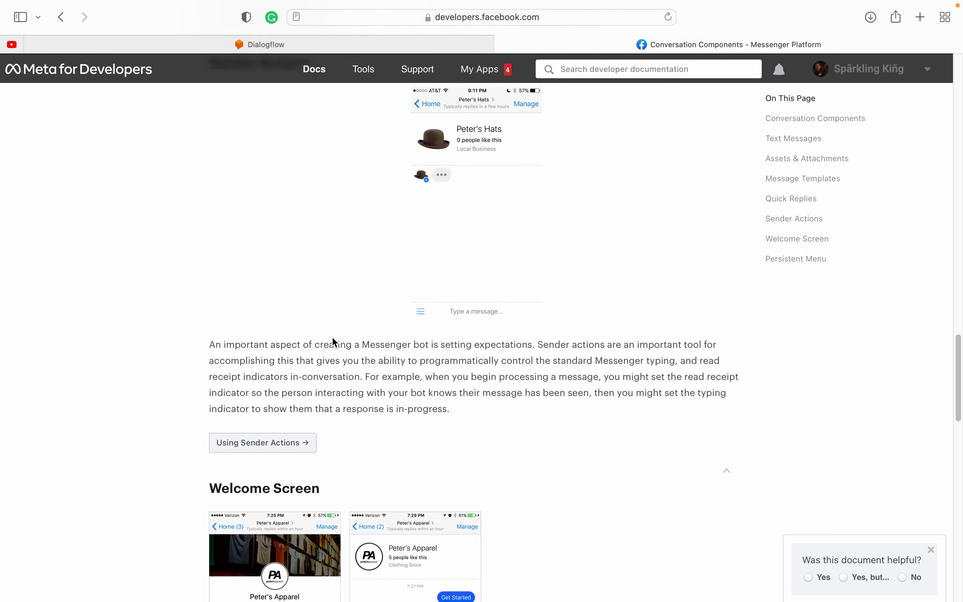
pyautogui.scroll(-4, 335, 342)
pyautogui.moveTo(206, 203); pyautogui.dragTo(308, 203)
pyautogui.click(307, 203)
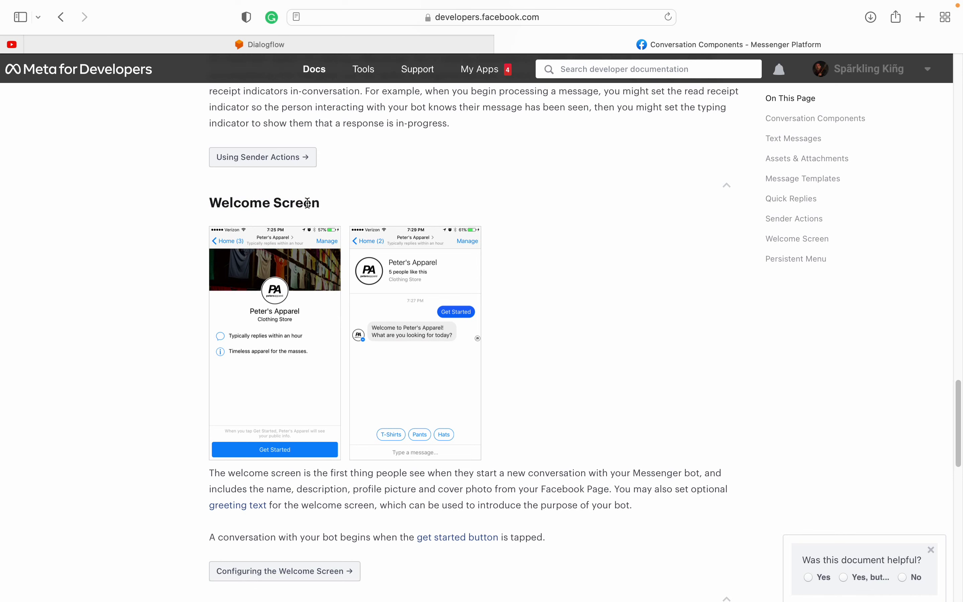
pyautogui.scroll(-16, 571, 351)
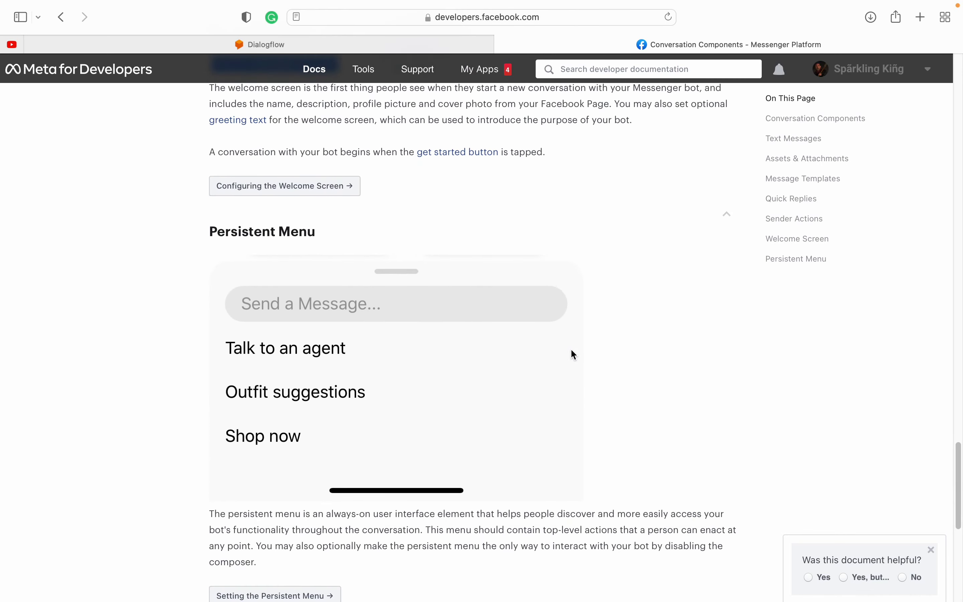
pyautogui.moveTo(215, 230); pyautogui.dragTo(288, 230)
pyautogui.click(350, 336)
# Step: Back at the top, highlight the intro and component list, then return to Dialogflow
pyautogui.scroll(-15, 631, 399)
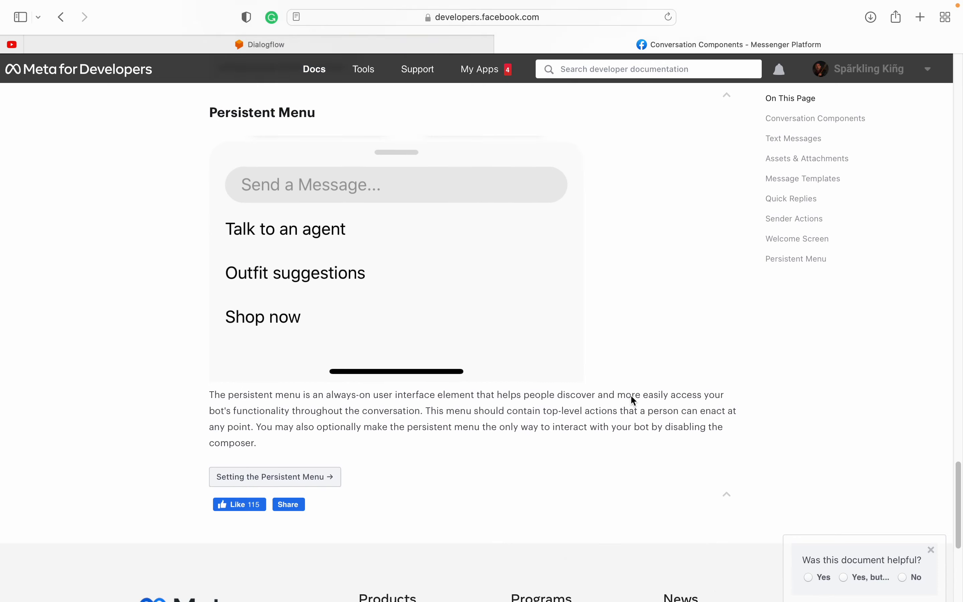
pyautogui.scroll(6, 632, 383)
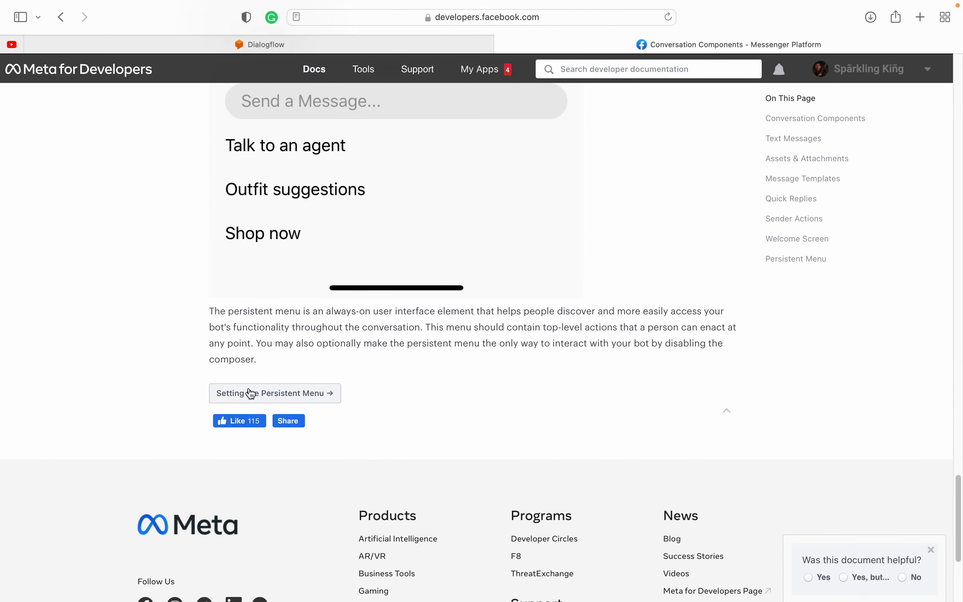
pyautogui.scroll(20, 319, 324)
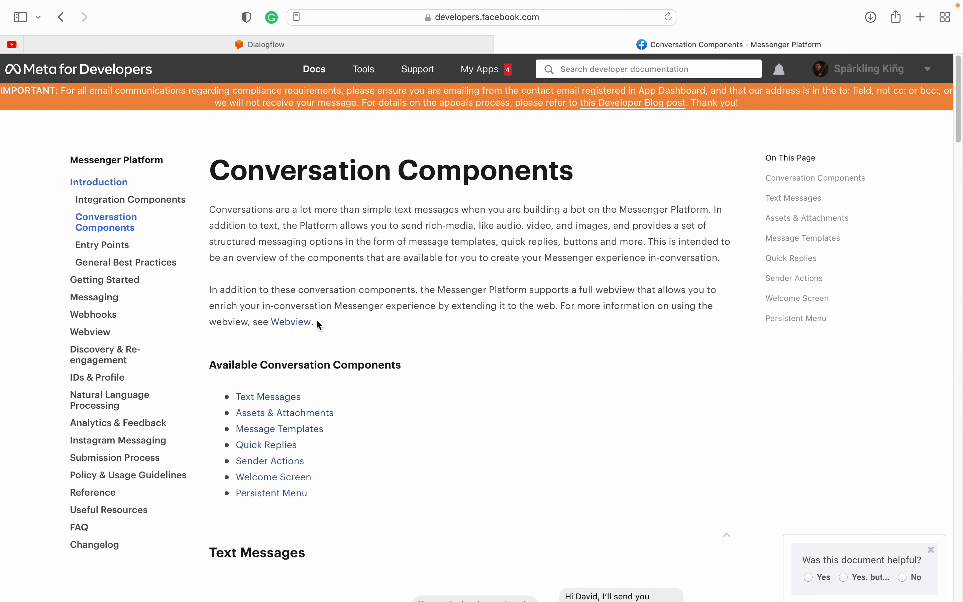
pyautogui.moveTo(228, 210); pyautogui.dragTo(468, 481)
pyautogui.click(468, 481)
pyautogui.click(373, 42)
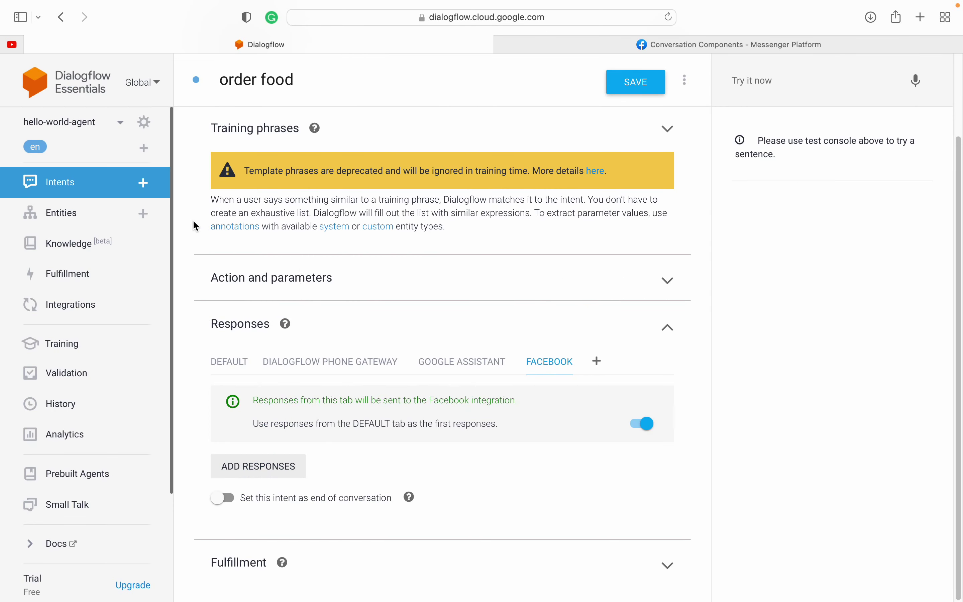
# Step: Review the Facebook response types without adding one, then switch to the Google Meet desktop
pyautogui.click(259, 465)
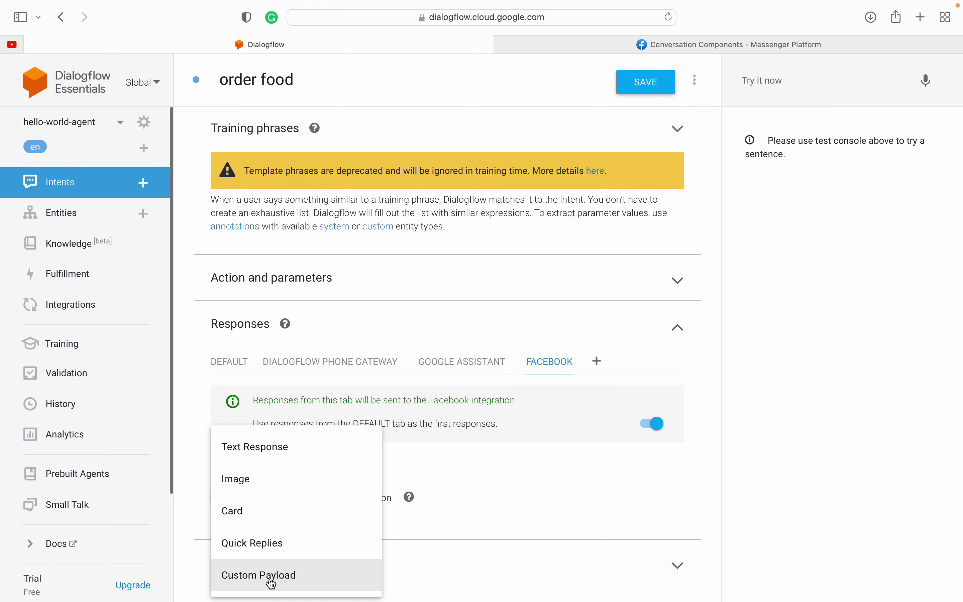
pyautogui.click(516, 564)
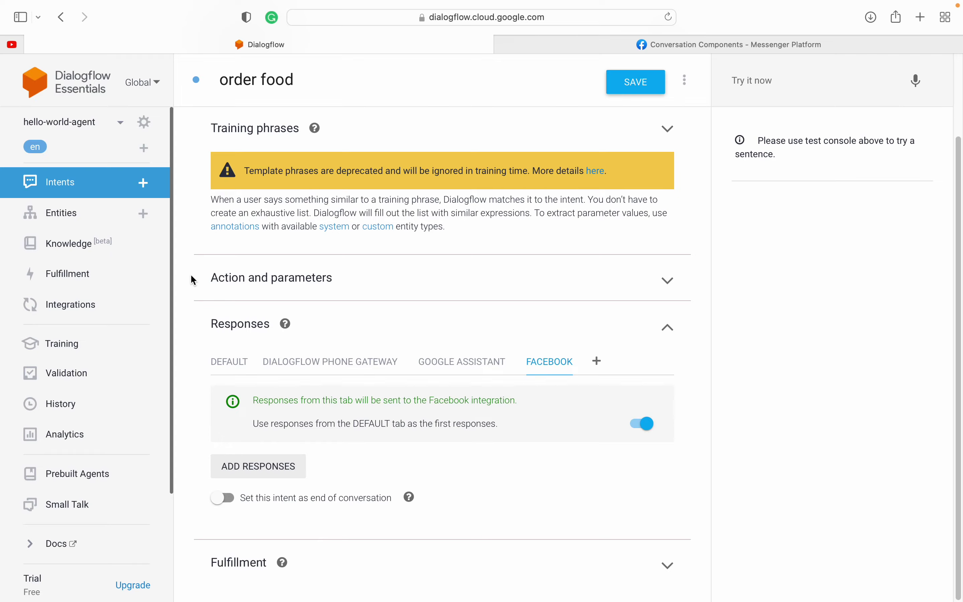
pyautogui.hotkey('ctrl', 'Right')
pyautogui.hotkey('ctrl', 'Right')
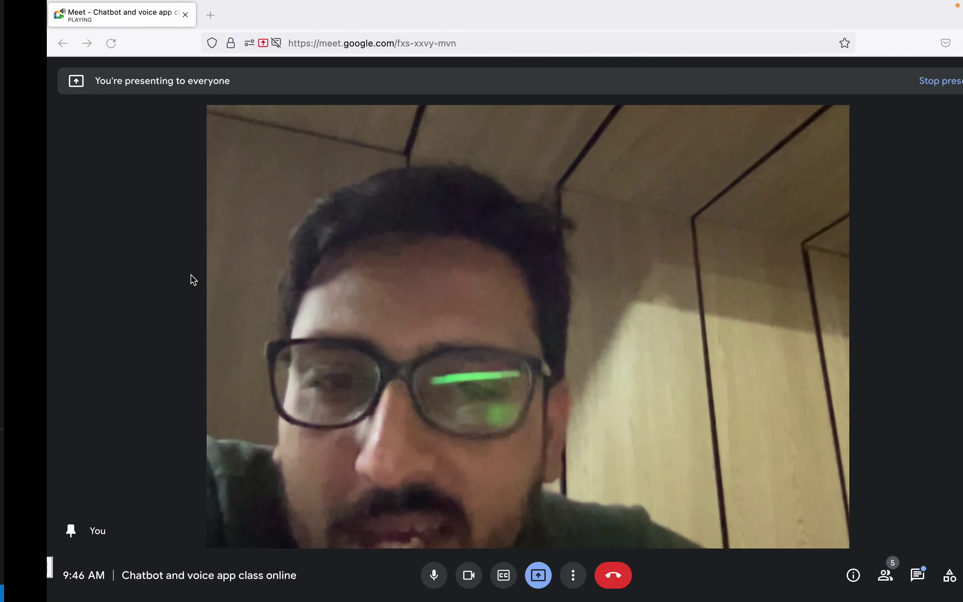